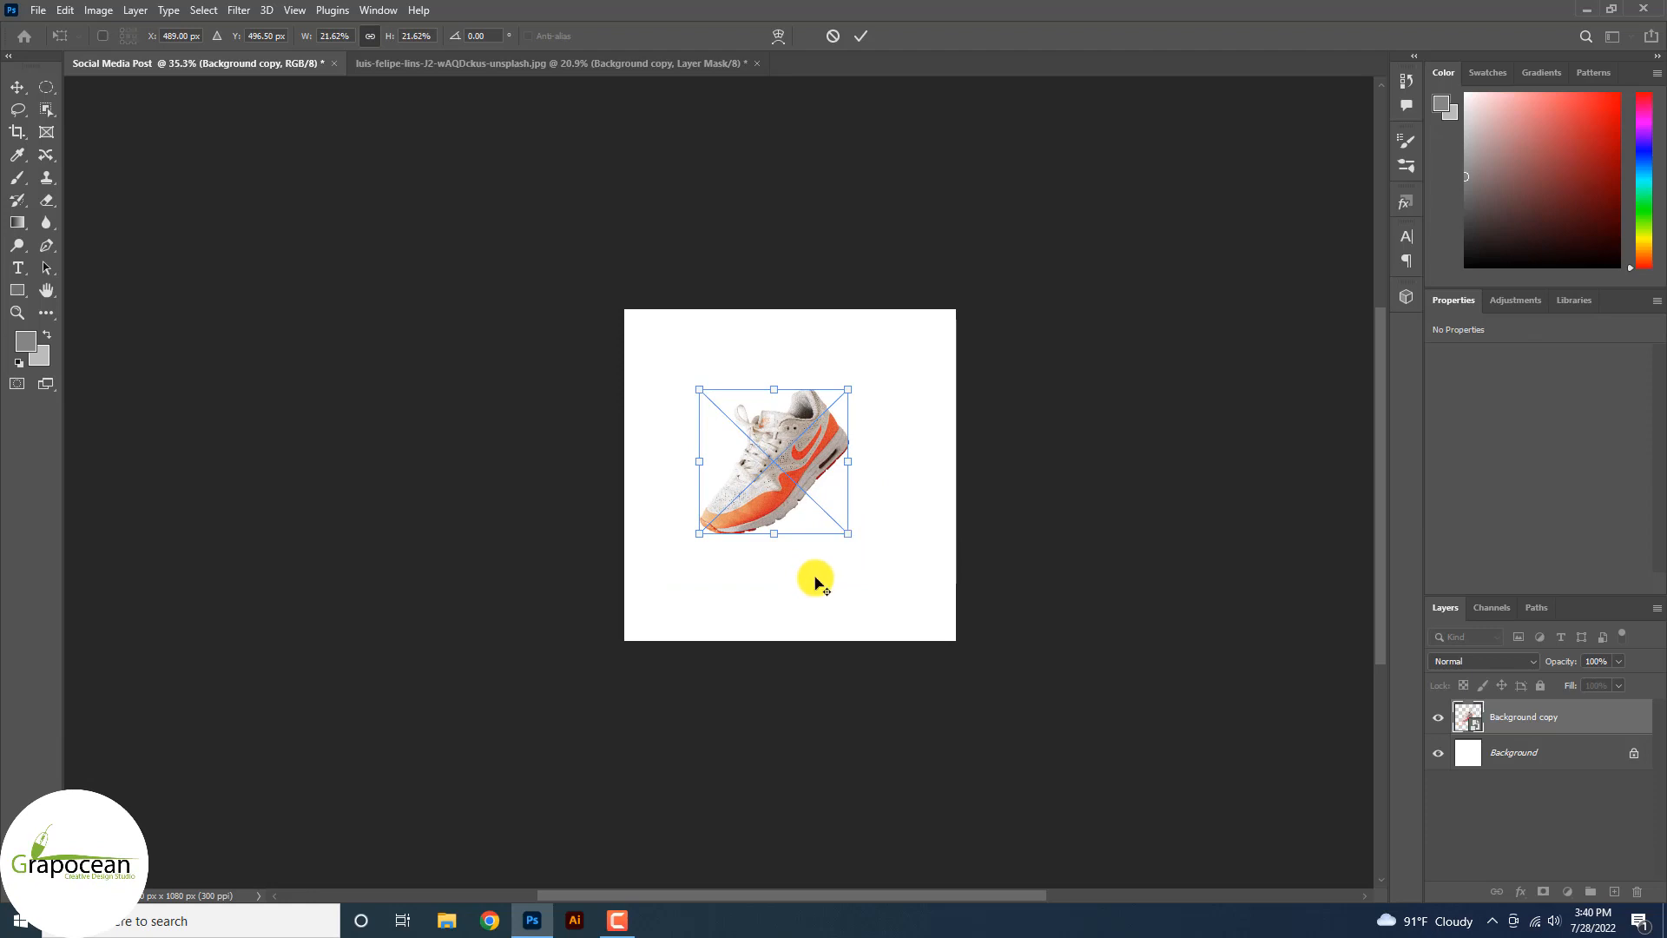
Scale the shoe up to about 607 × 589 px, place it near the middle of the canvas and commit the transform.
scroll(817, 584, "up", 2)
mouse_move(860, 515)
left_mouse_down()
mouse_move(833, 518)
mouse_move(851, 508)
left_mouse_up()
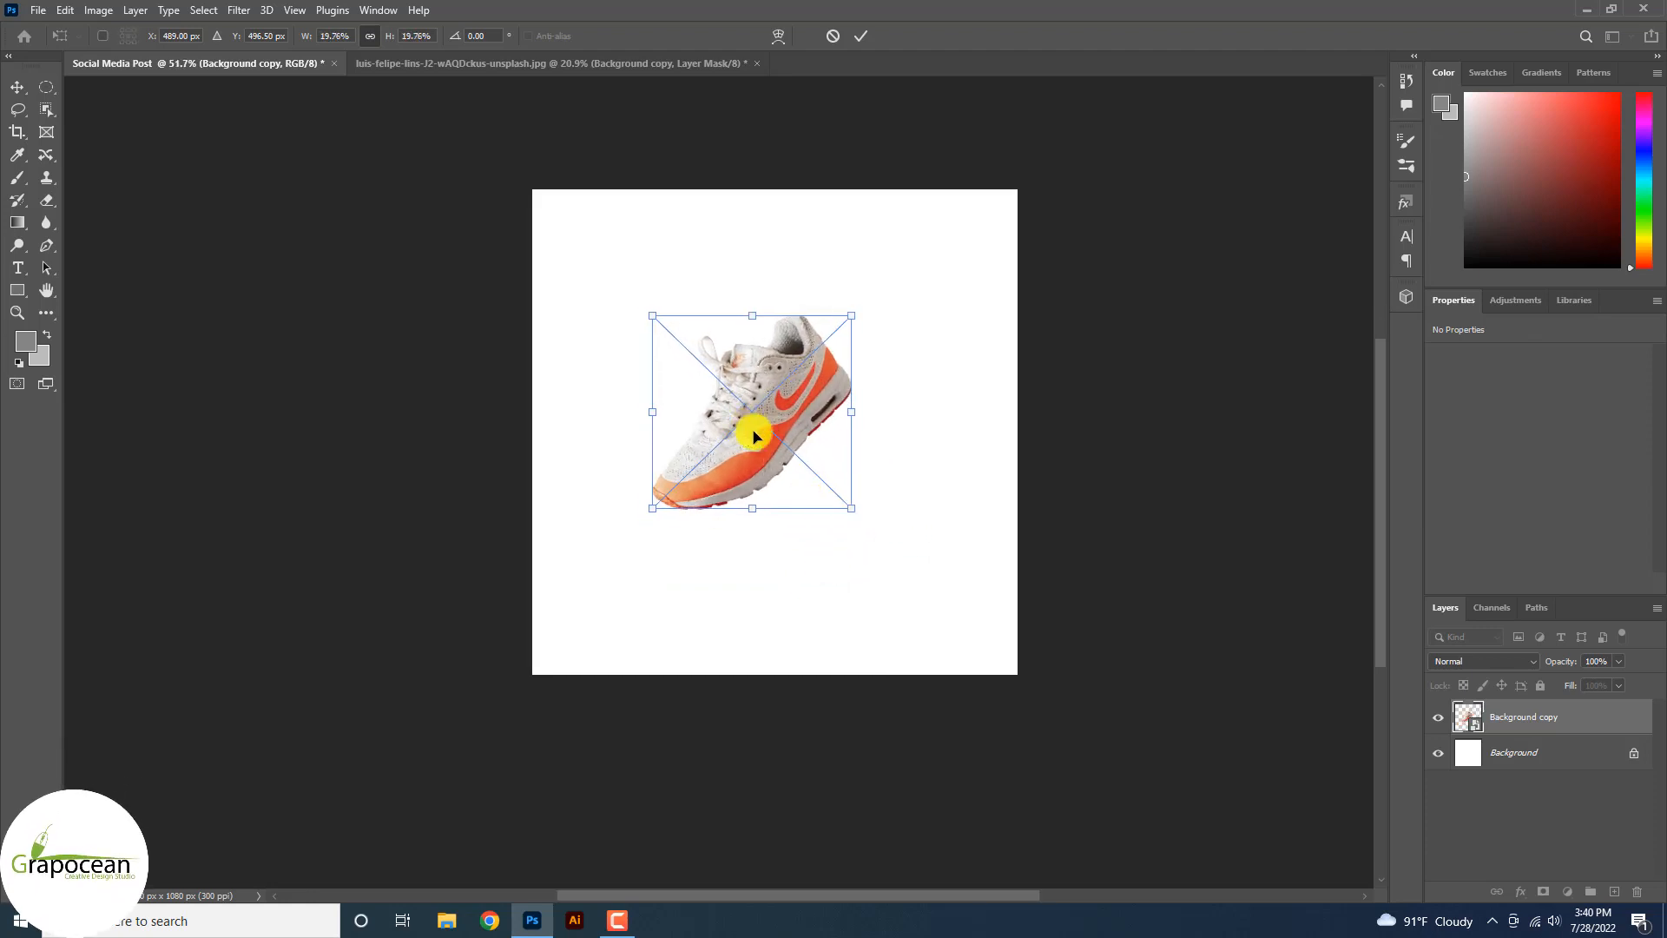
left_click_drag(753, 436, 766, 450)
left_click_drag(861, 528, 903, 564)
left_click(860, 37)
key("ctrl+0")
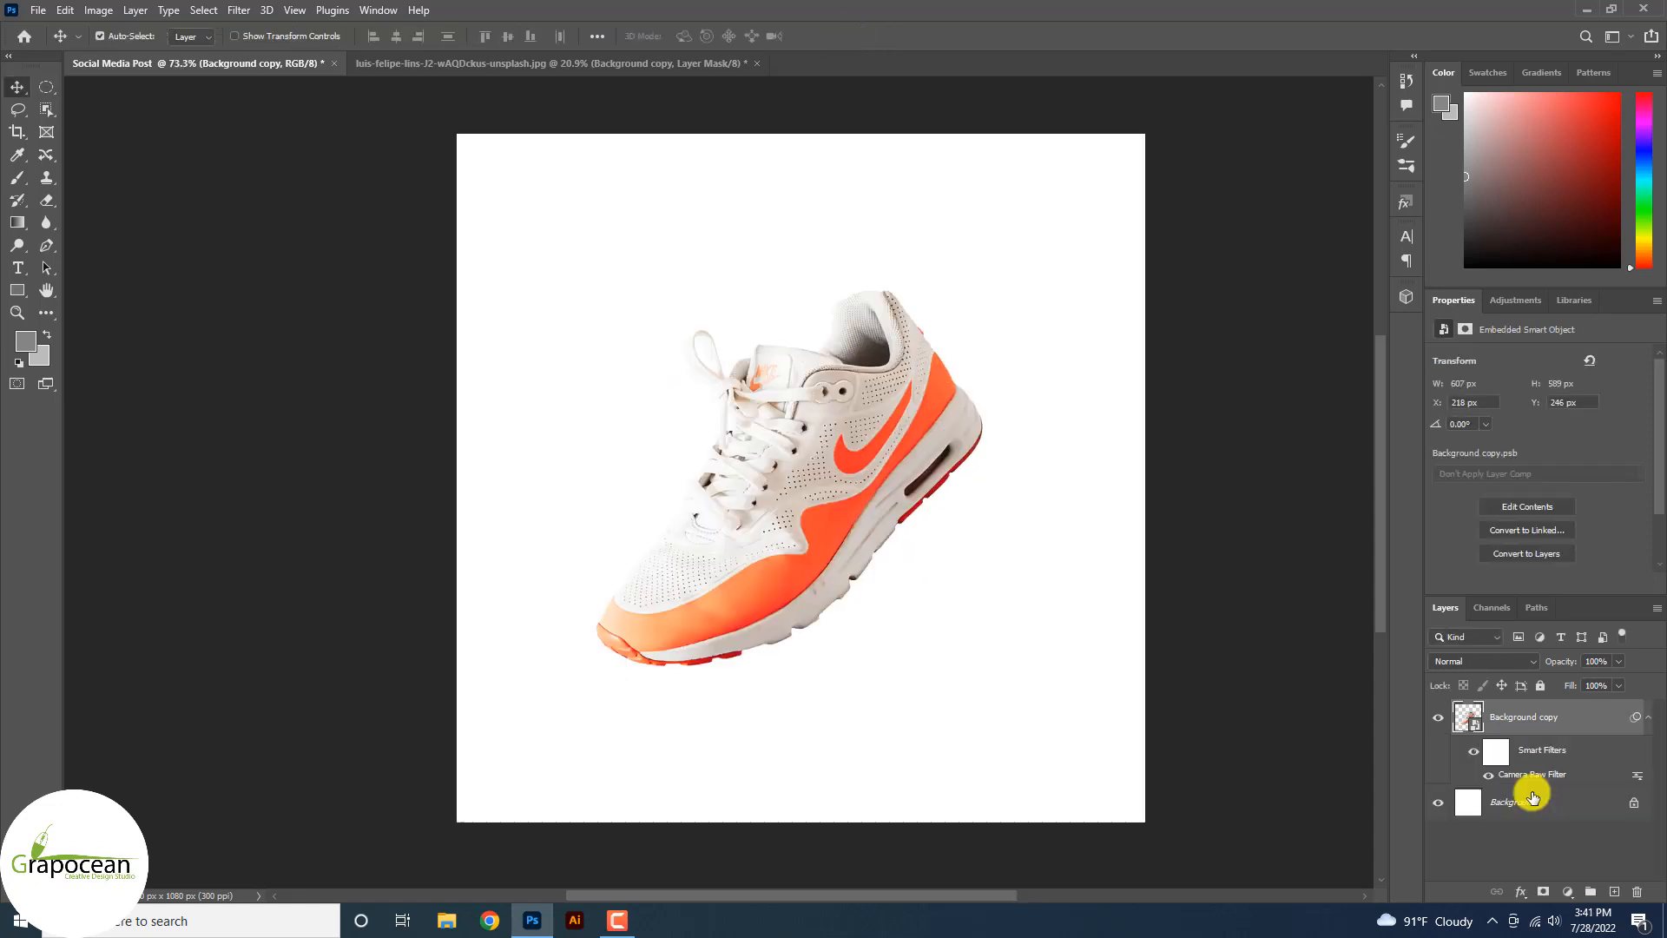
left_click(1528, 797)
left_click(1567, 892)
left_click(1562, 596)
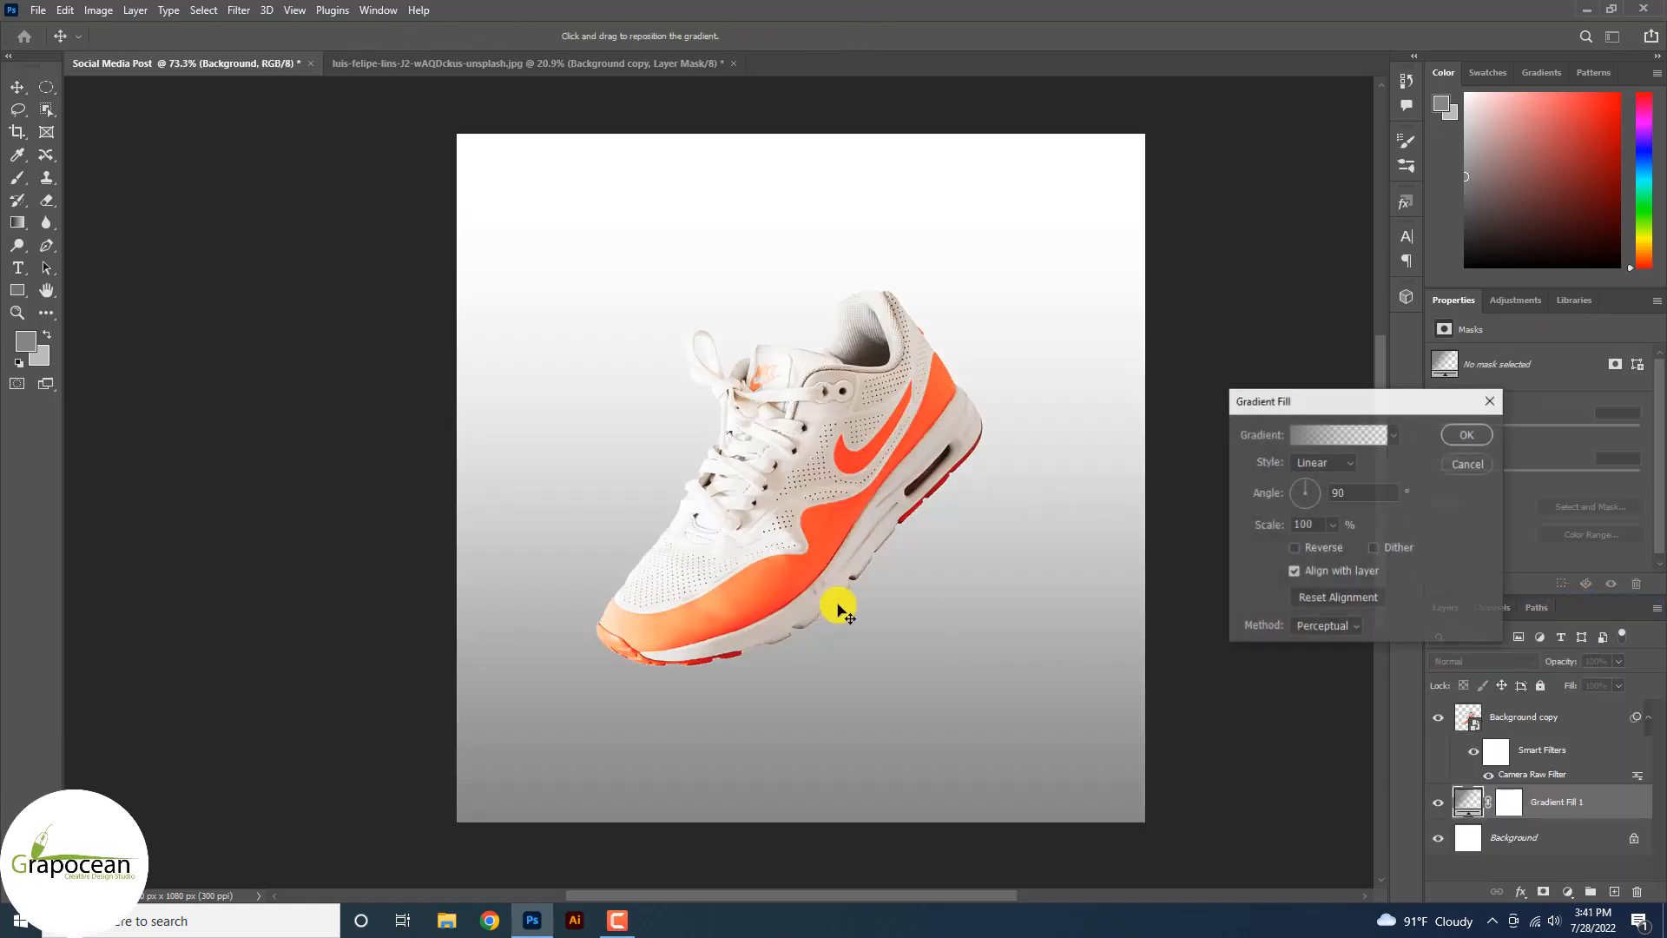
left_click(1343, 435)
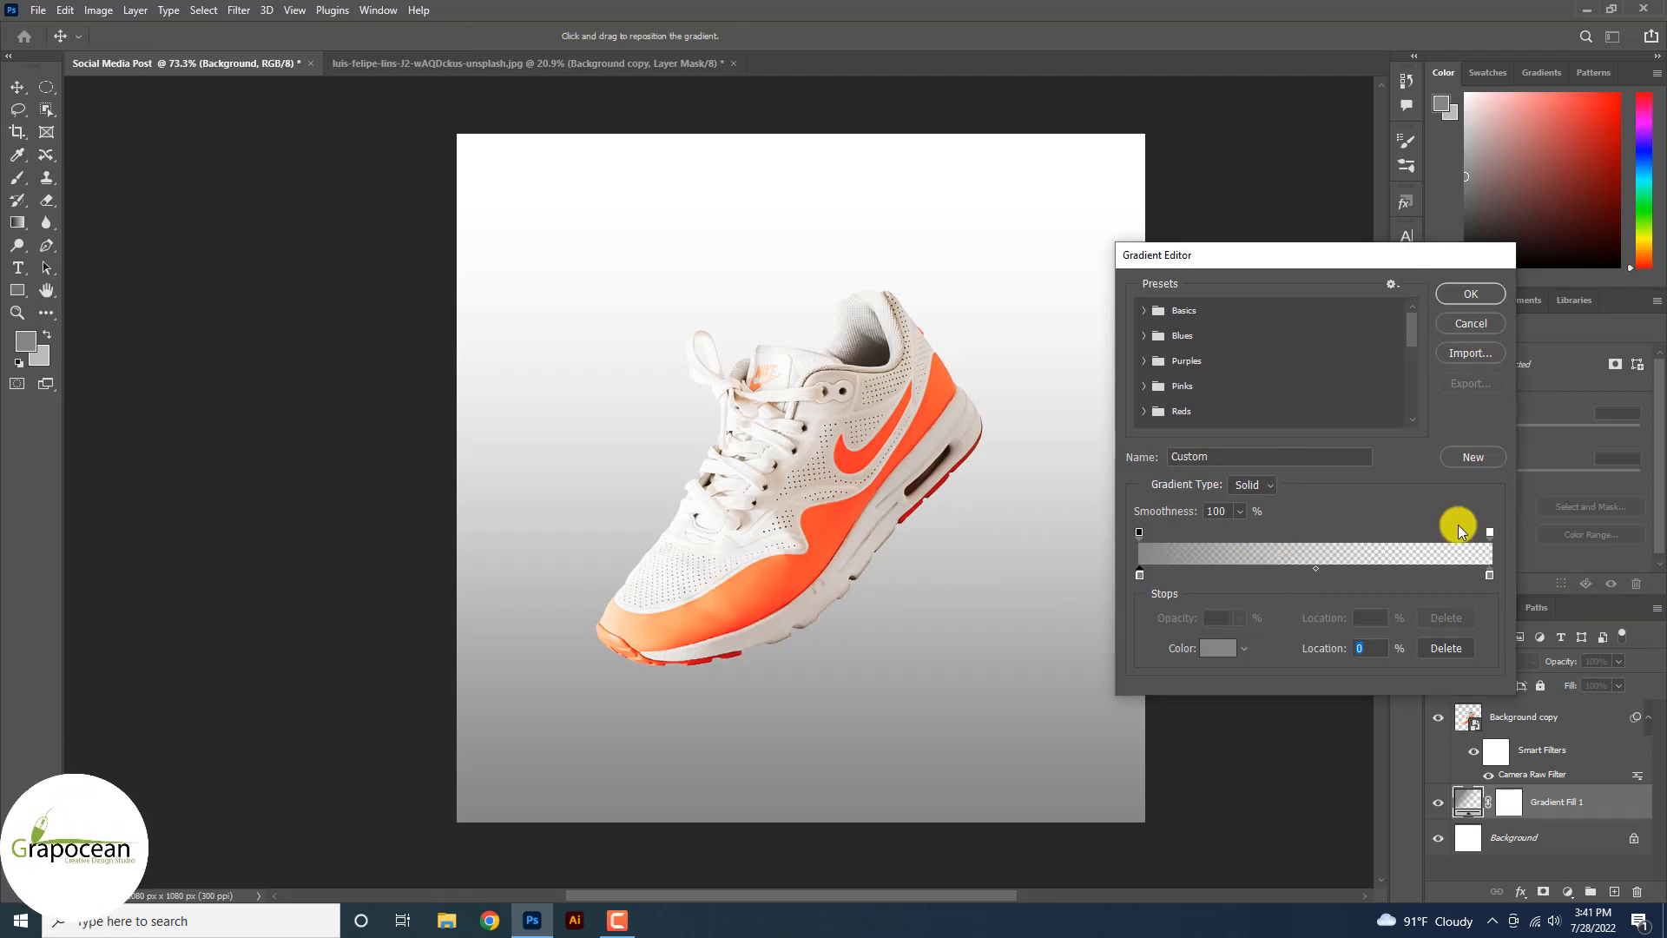
key("Return")
left_click(1468, 464)
Add a gradient fill layer above the Background using the first preset in the Blues group.
left_click(1568, 891)
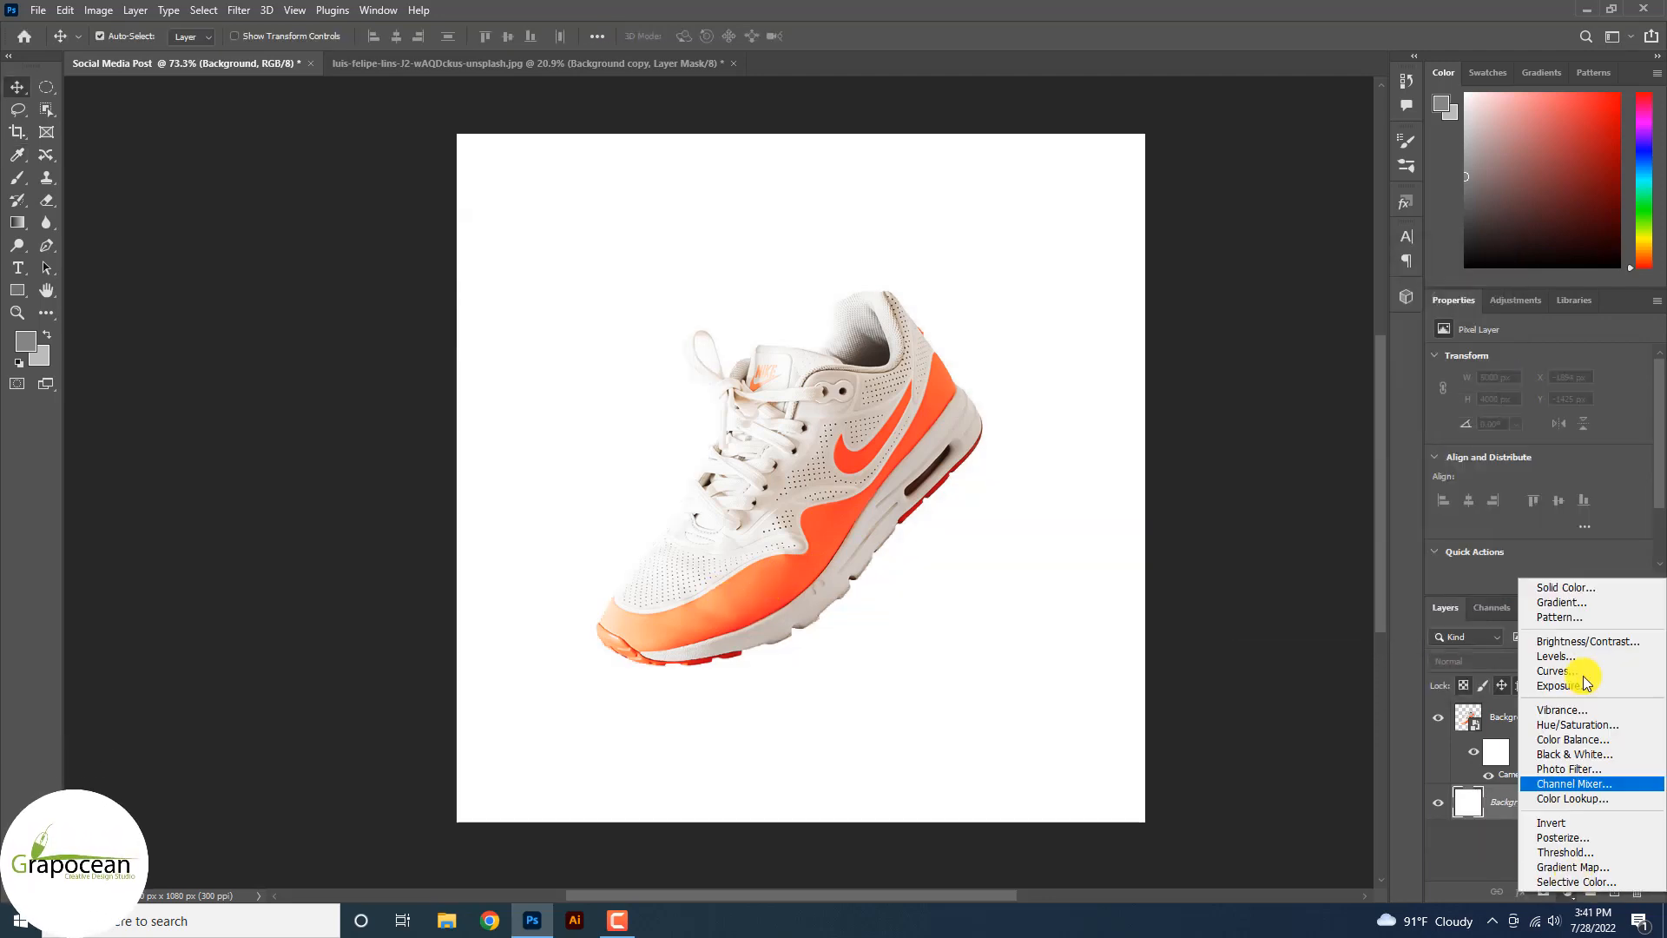
left_click(1561, 596)
left_click(1392, 436)
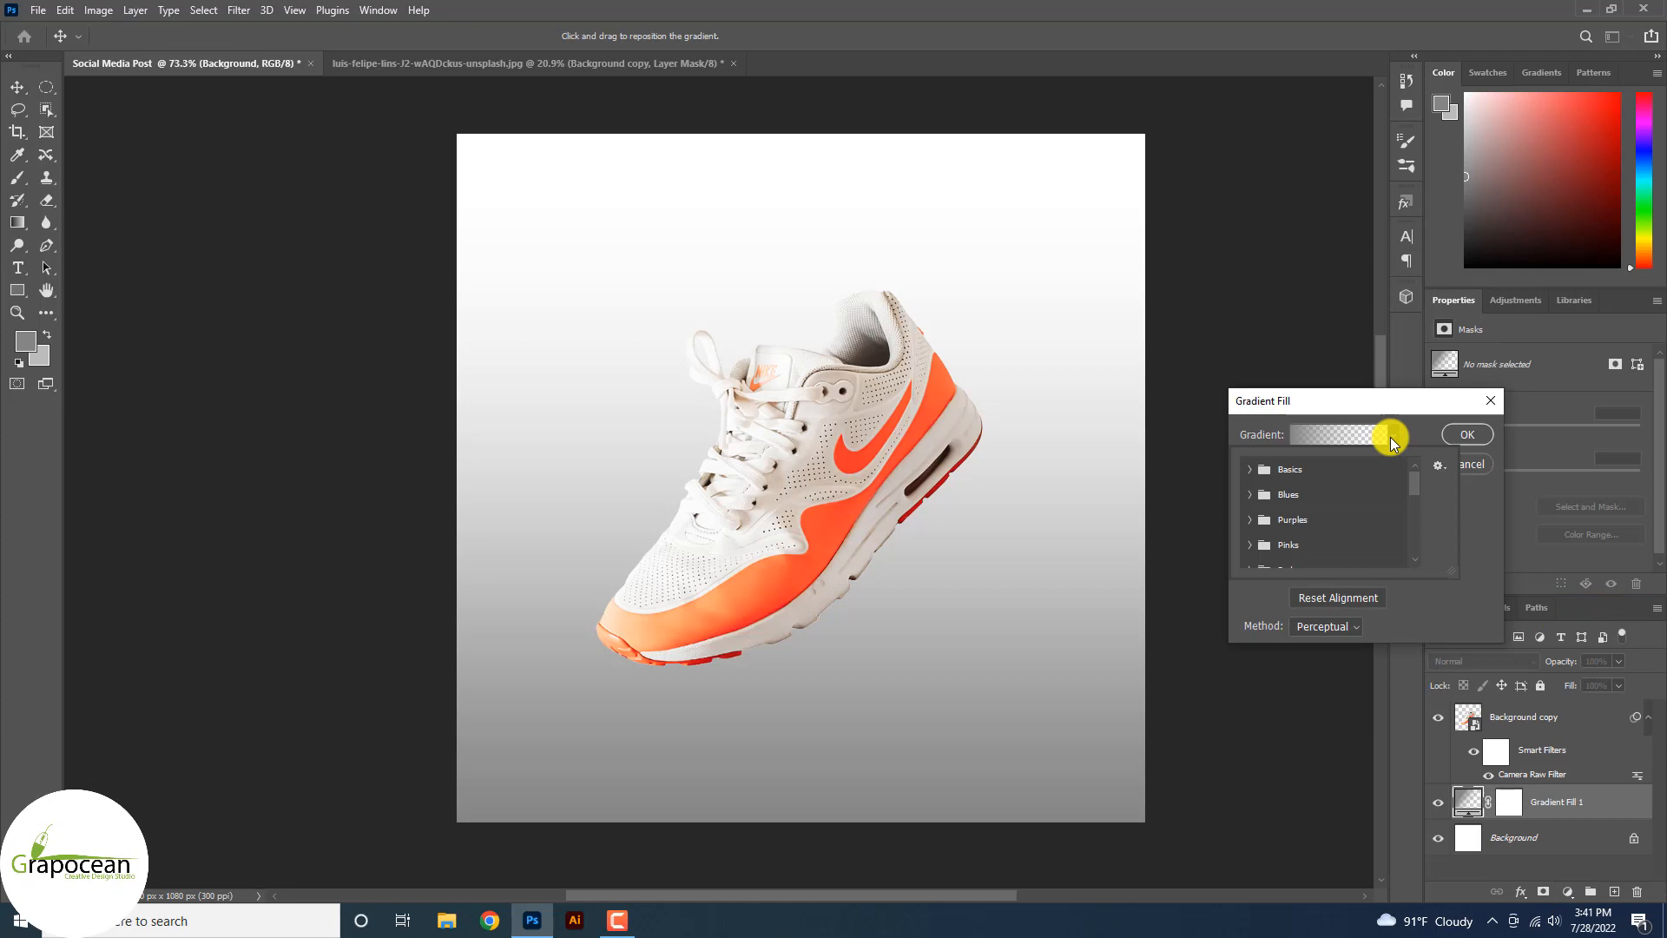
left_click(1252, 496)
left_click(1273, 525)
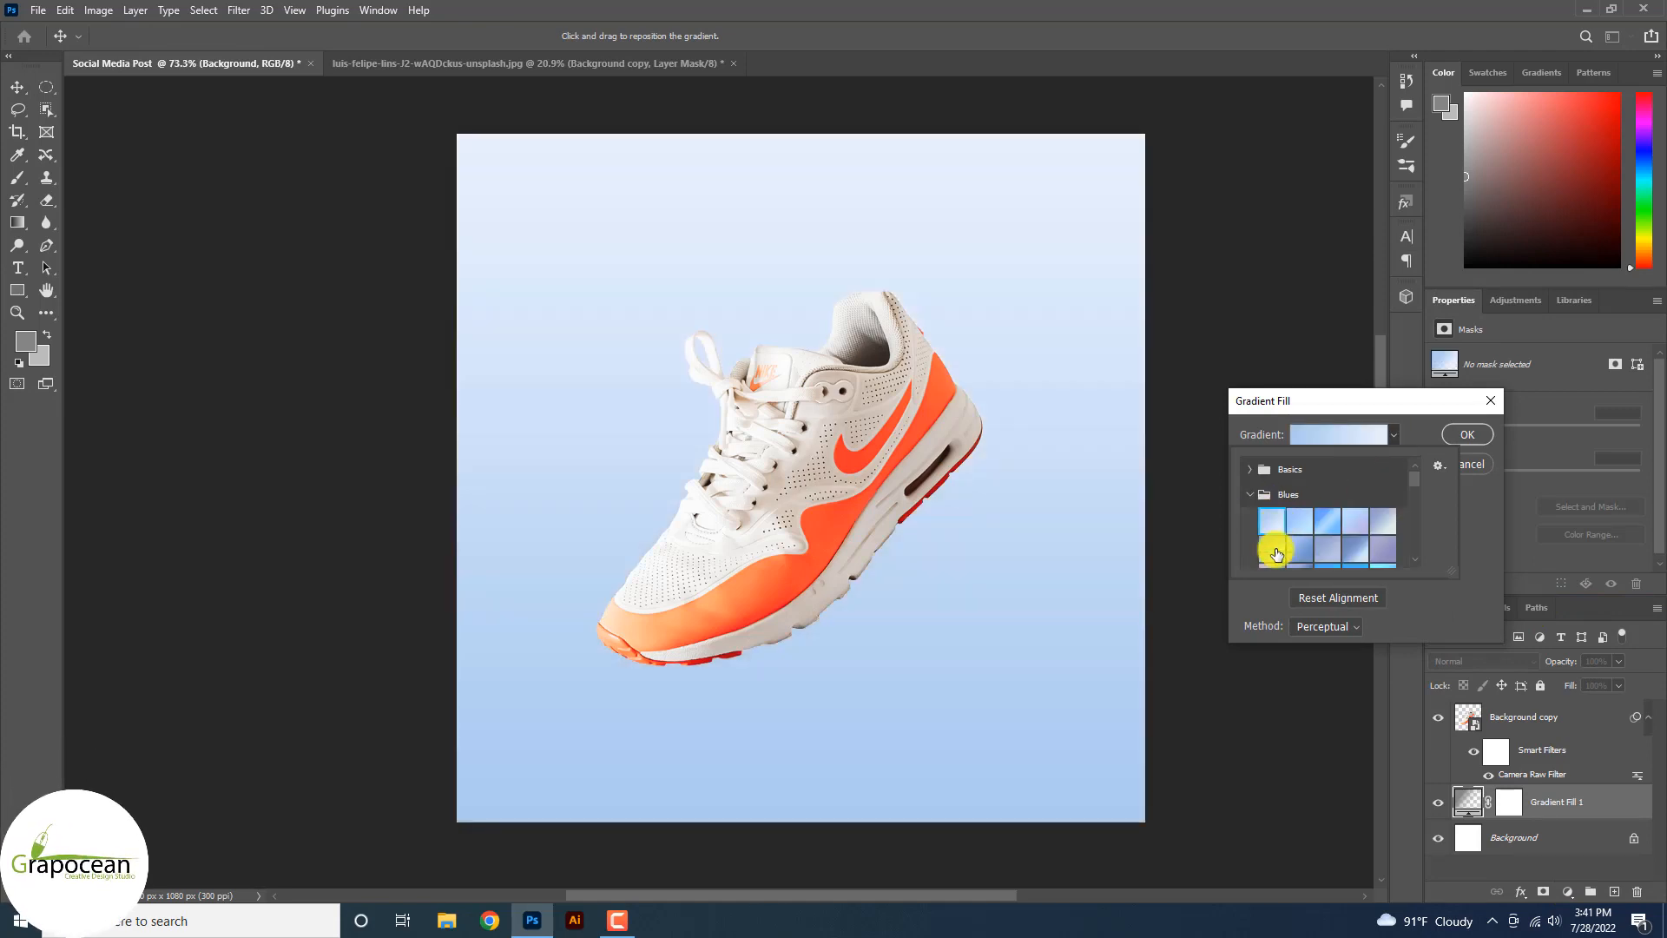
Recolour the gradient to run from orange sampled from the shoe's toe to white, and accept the fill.
left_click(1332, 429)
double_click(1139, 575)
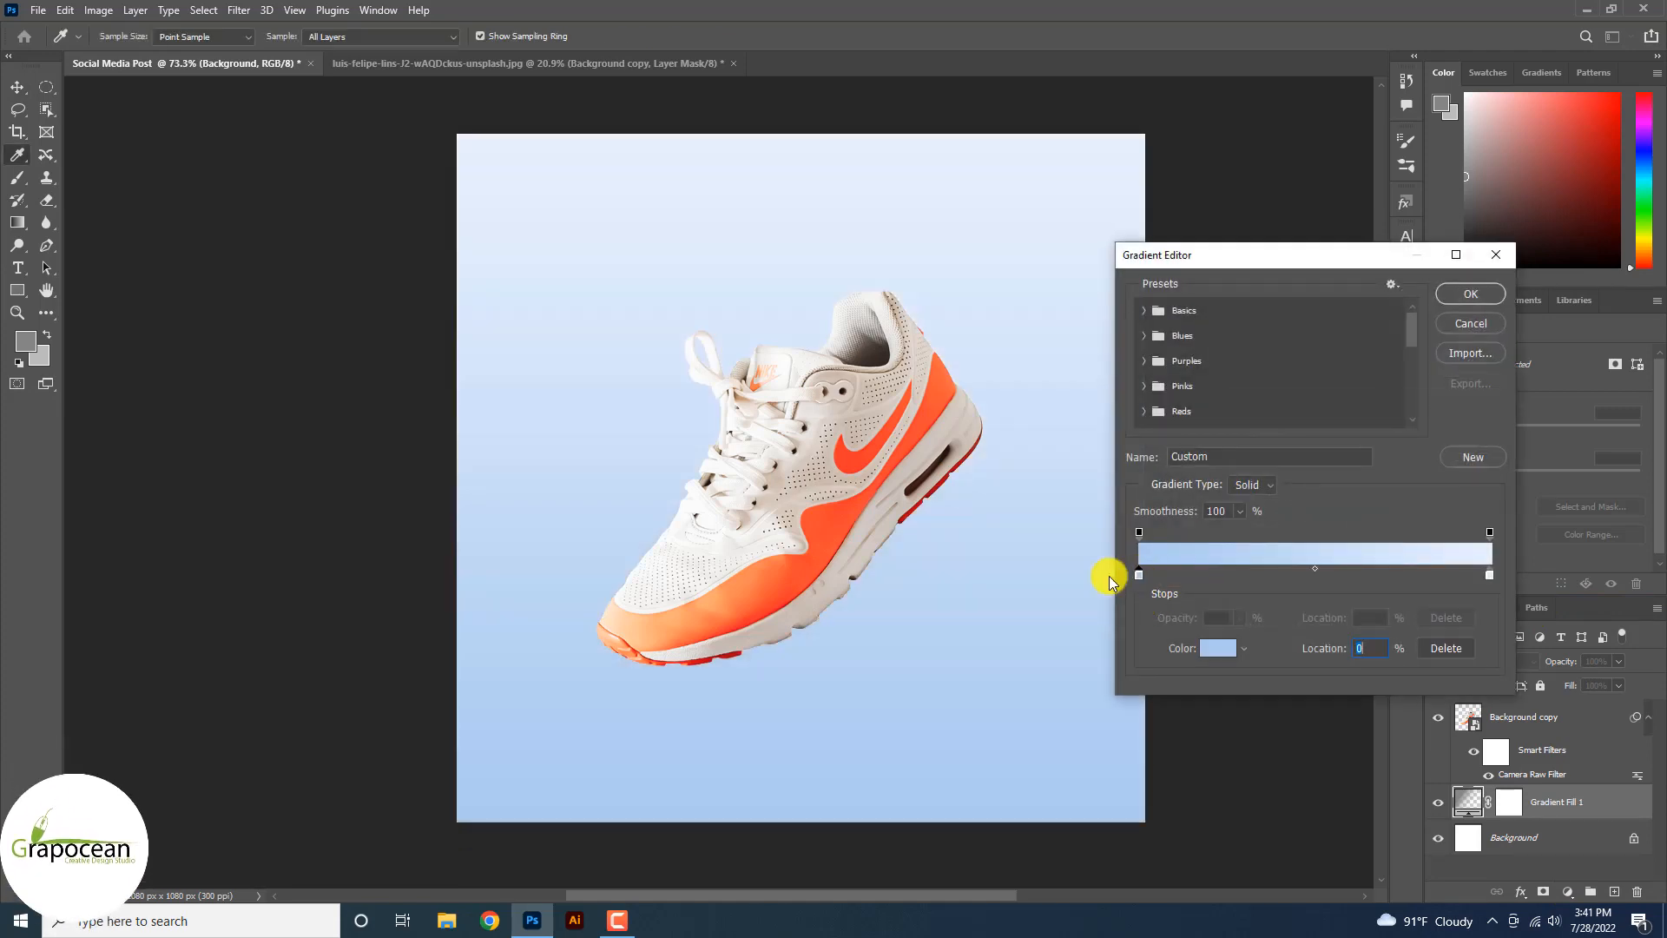
left_click(707, 605)
left_click(1619, 373)
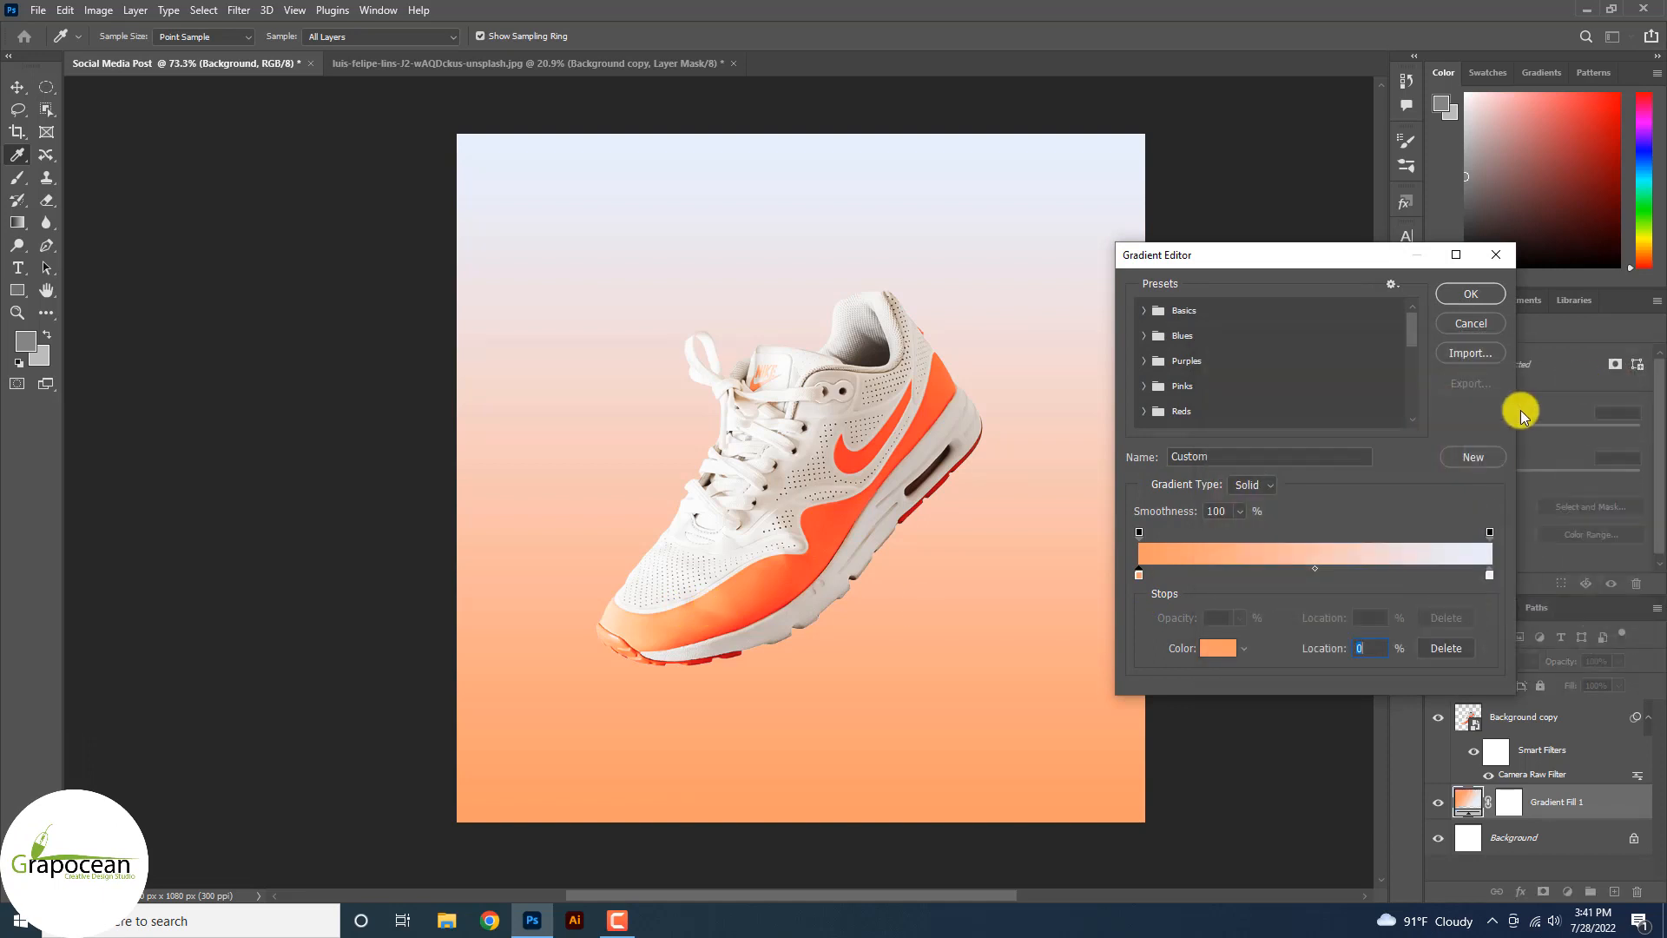
key("Return")
Add a second gradient fill layer above the orange one and change its gradient type to Noise.
left_click(1567, 895)
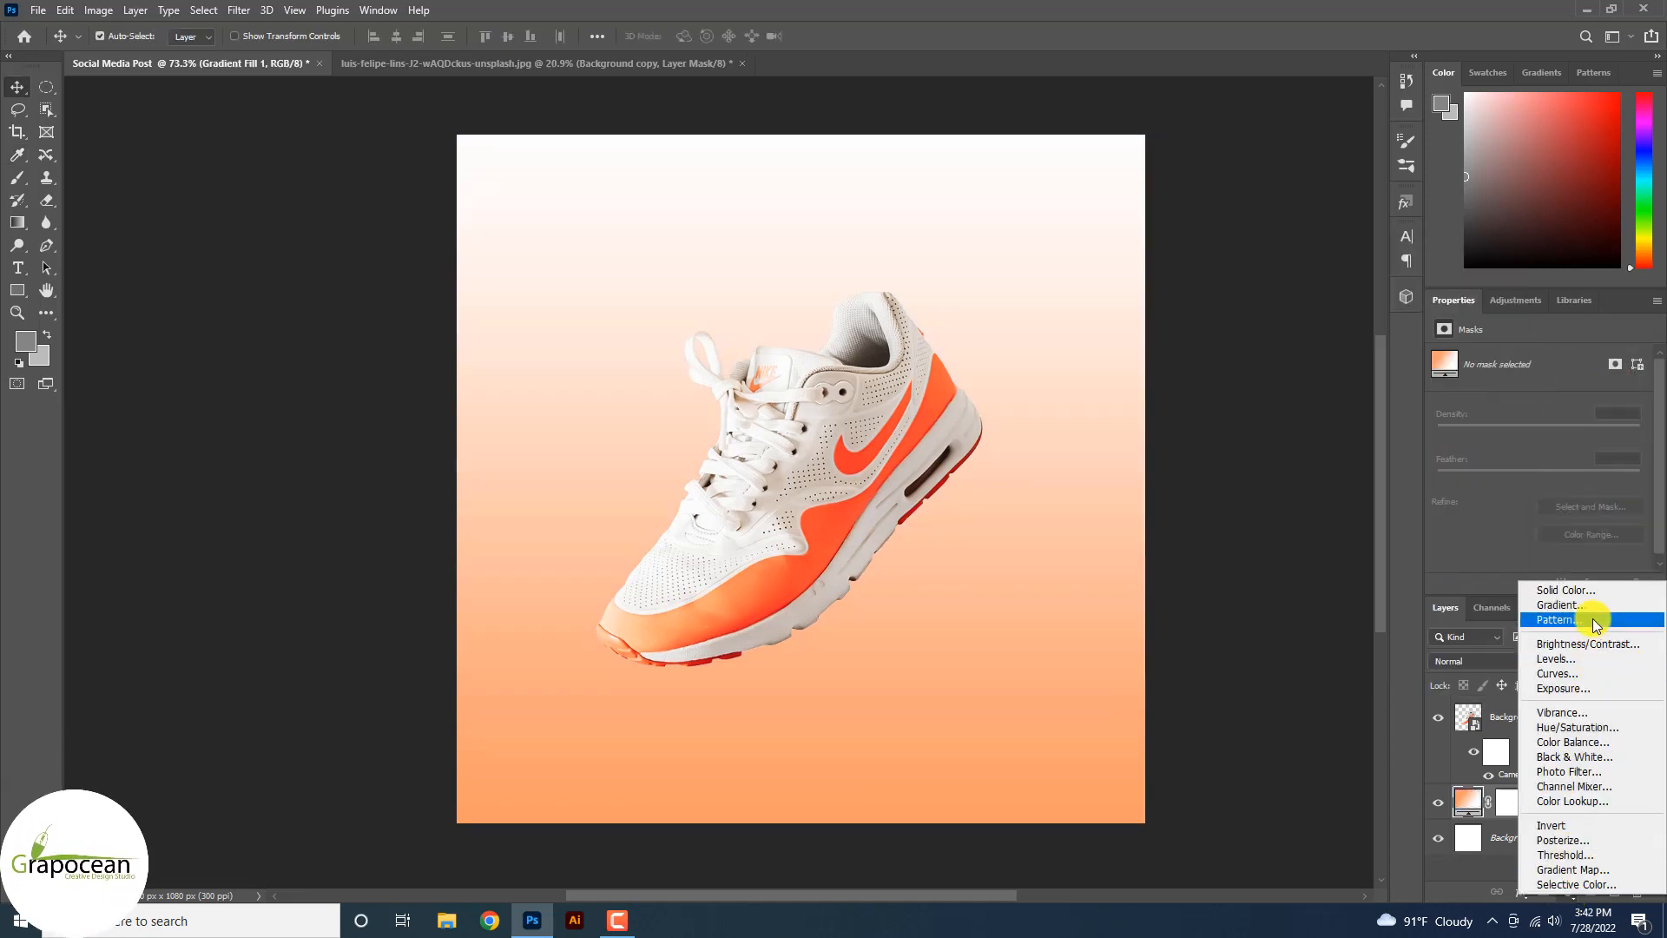
left_click(1493, 627)
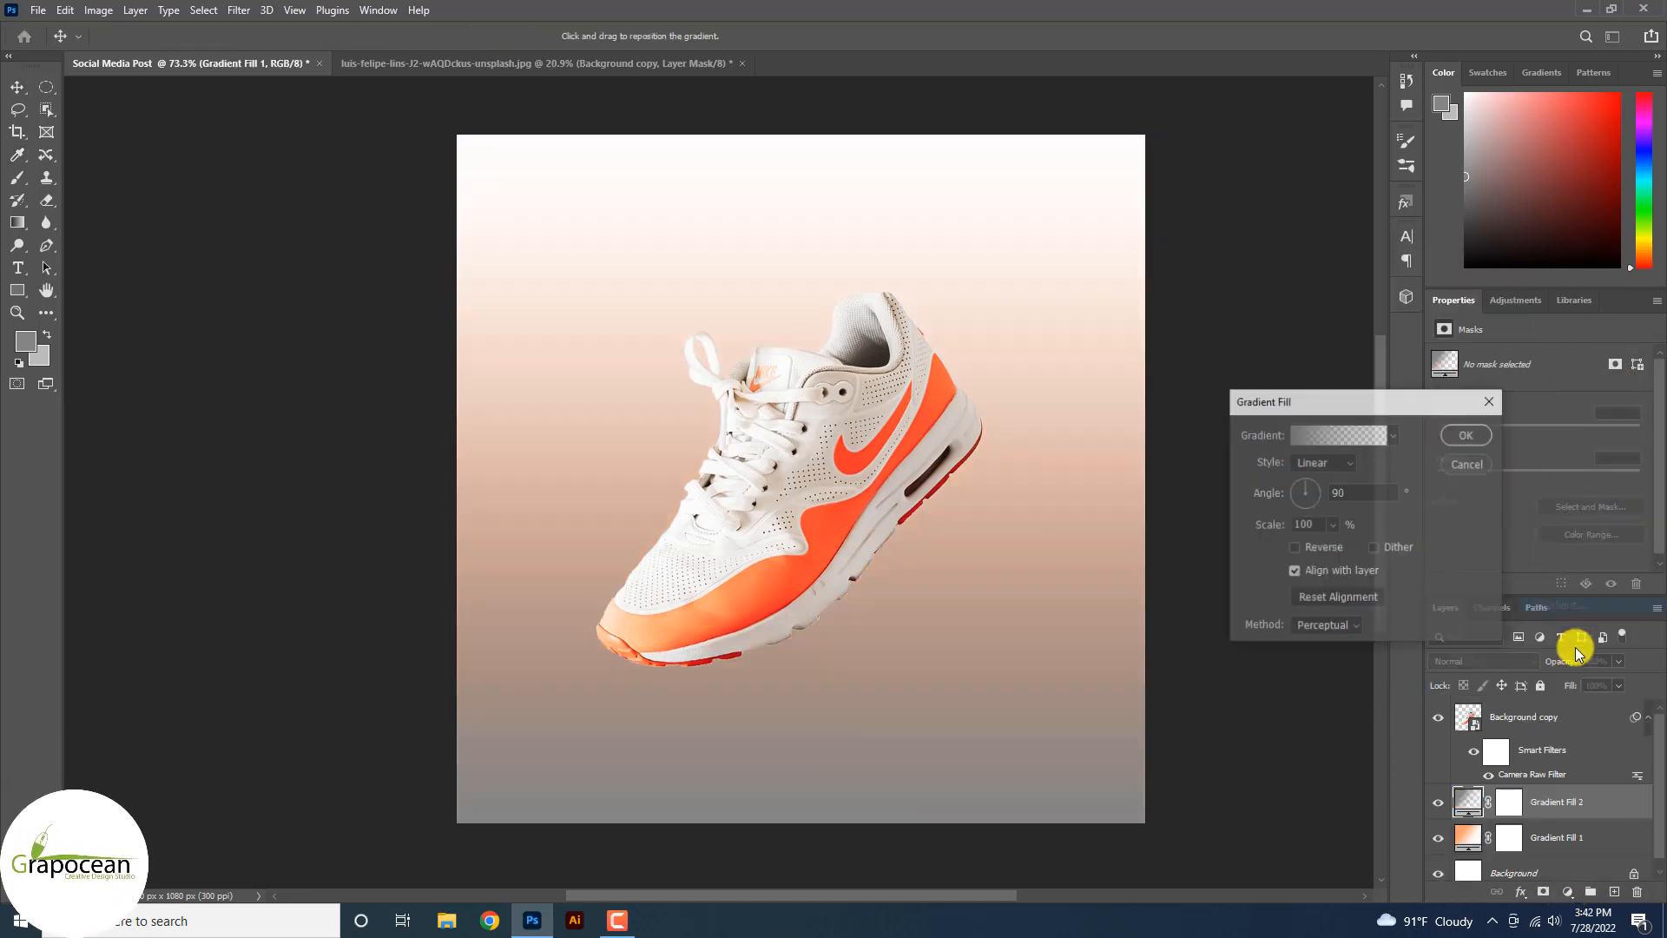
left_click(1384, 433)
left_click(1311, 530)
left_click(1329, 432)
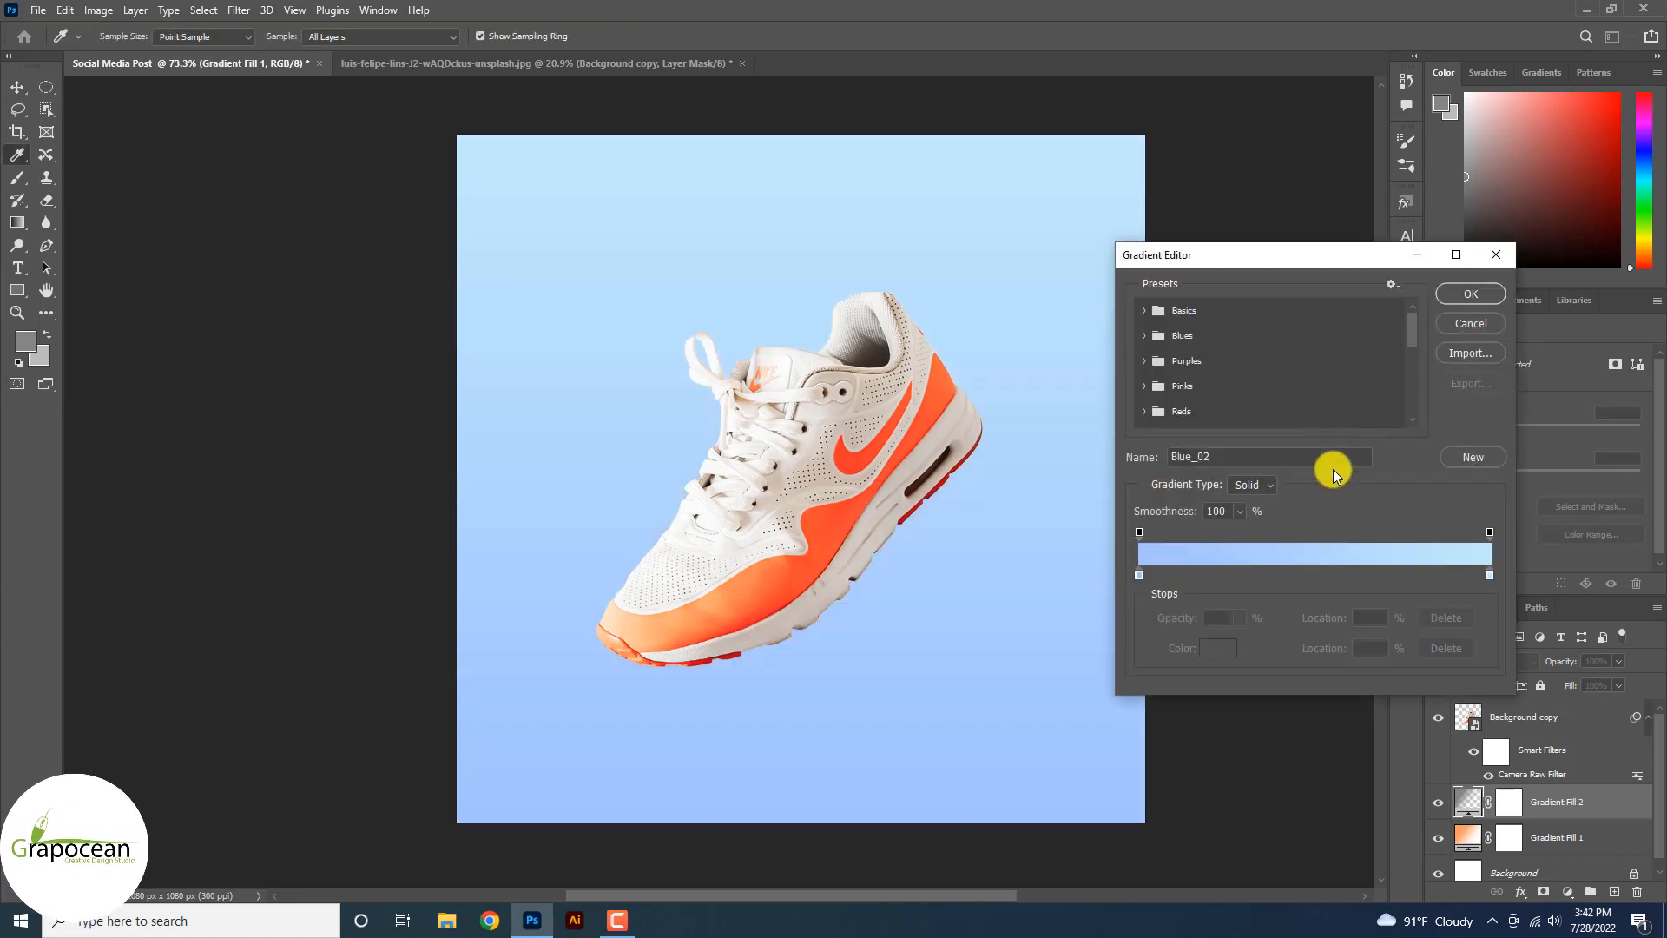
left_click(1253, 488)
left_click(1246, 516)
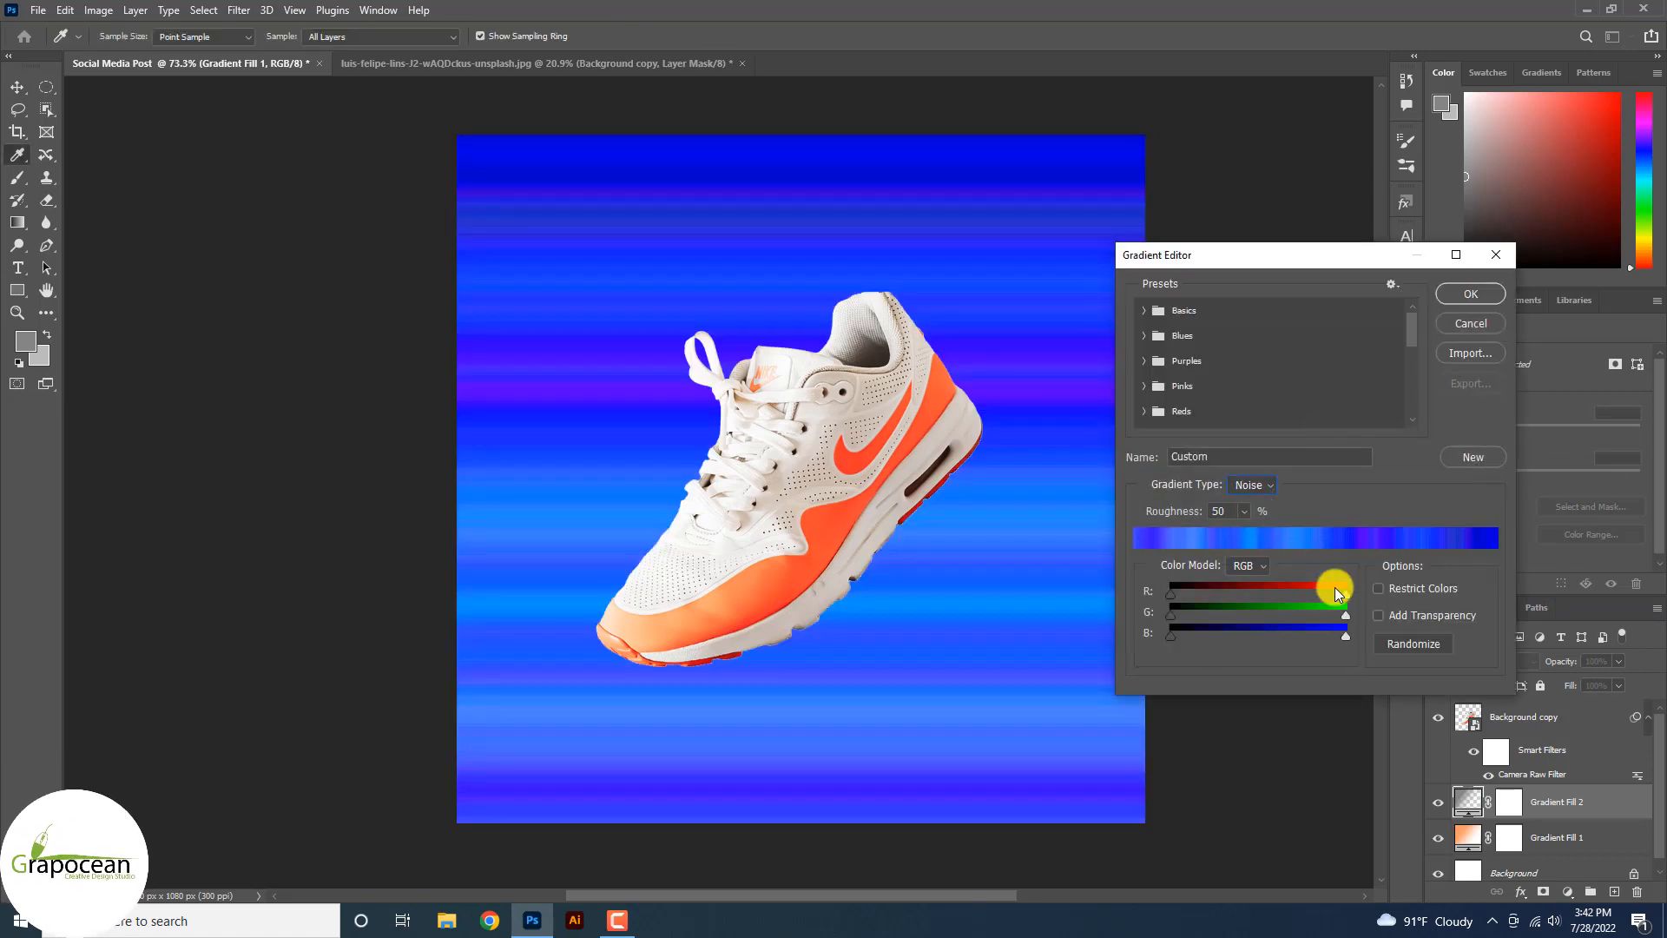
Randomize the noise gradient's colours, raise its roughness to 84% and accept the gradient.
left_click(1271, 492)
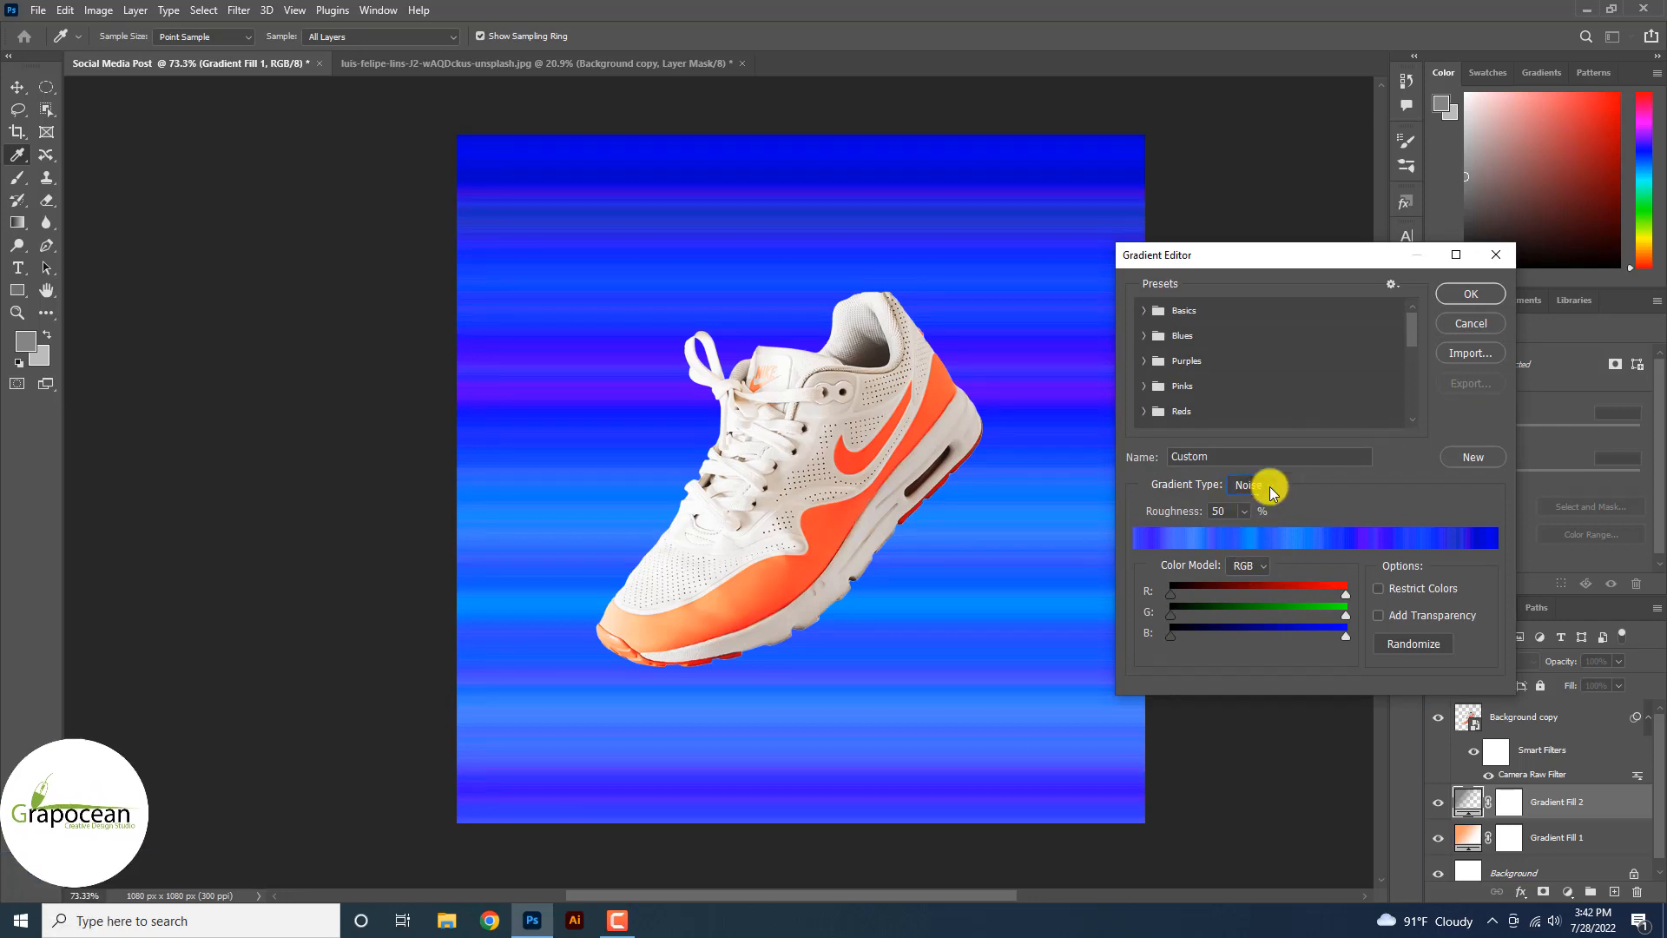
left_click(1422, 647)
left_click(1423, 644)
left_click(1245, 511)
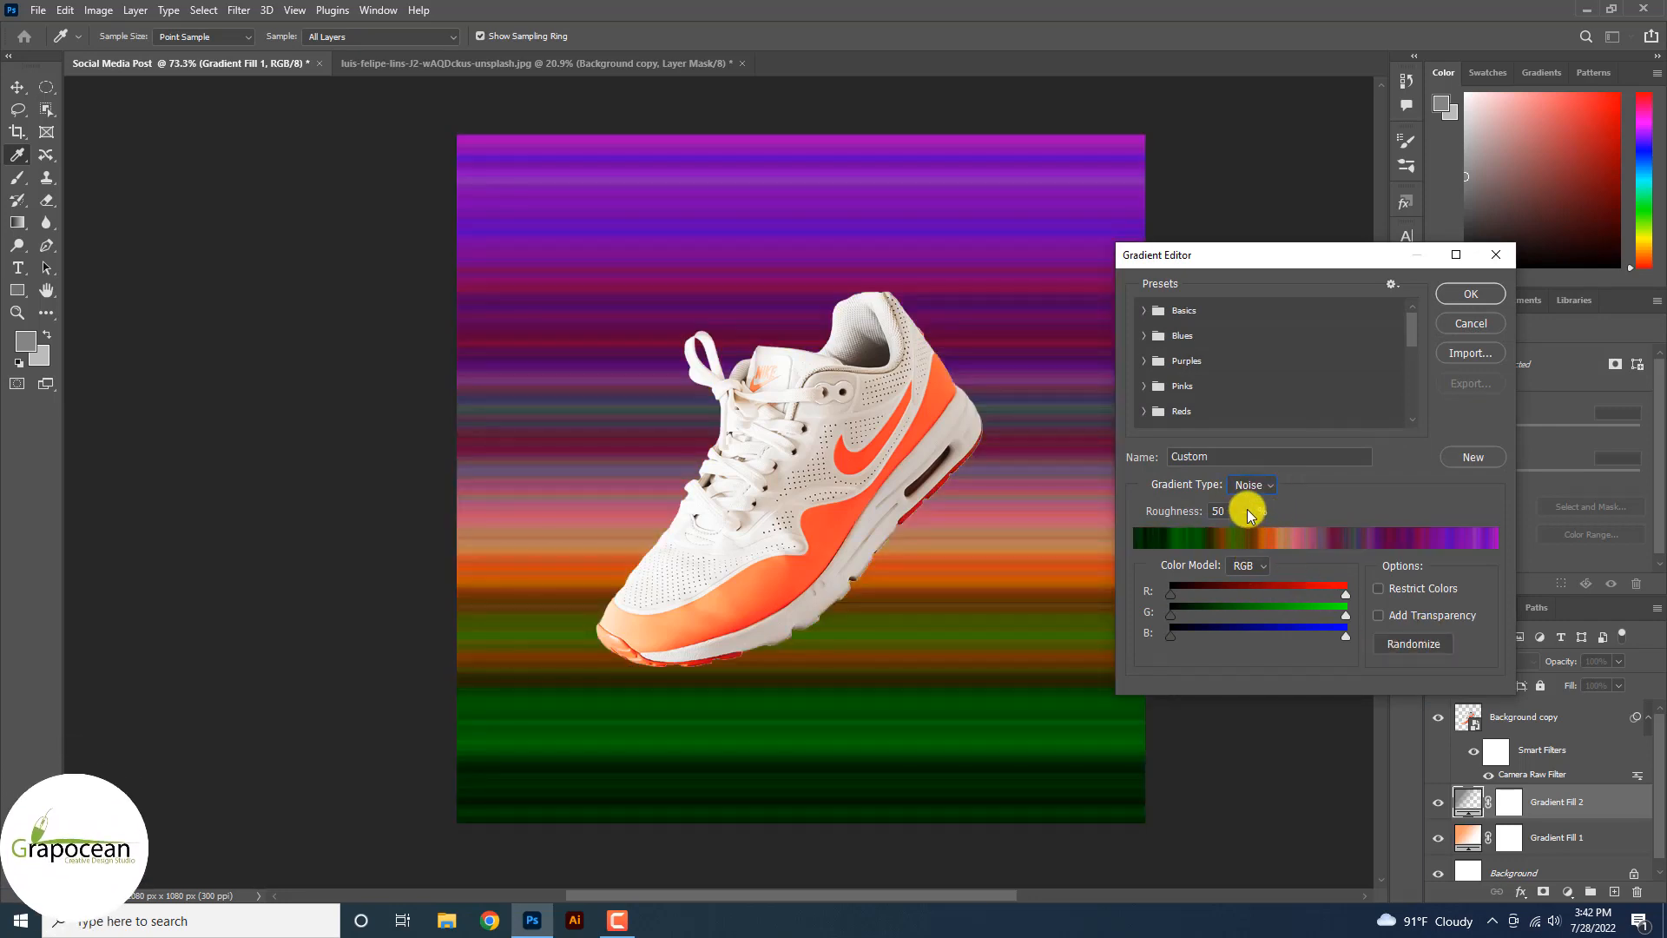
left_click_drag(1243, 531, 1270, 533)
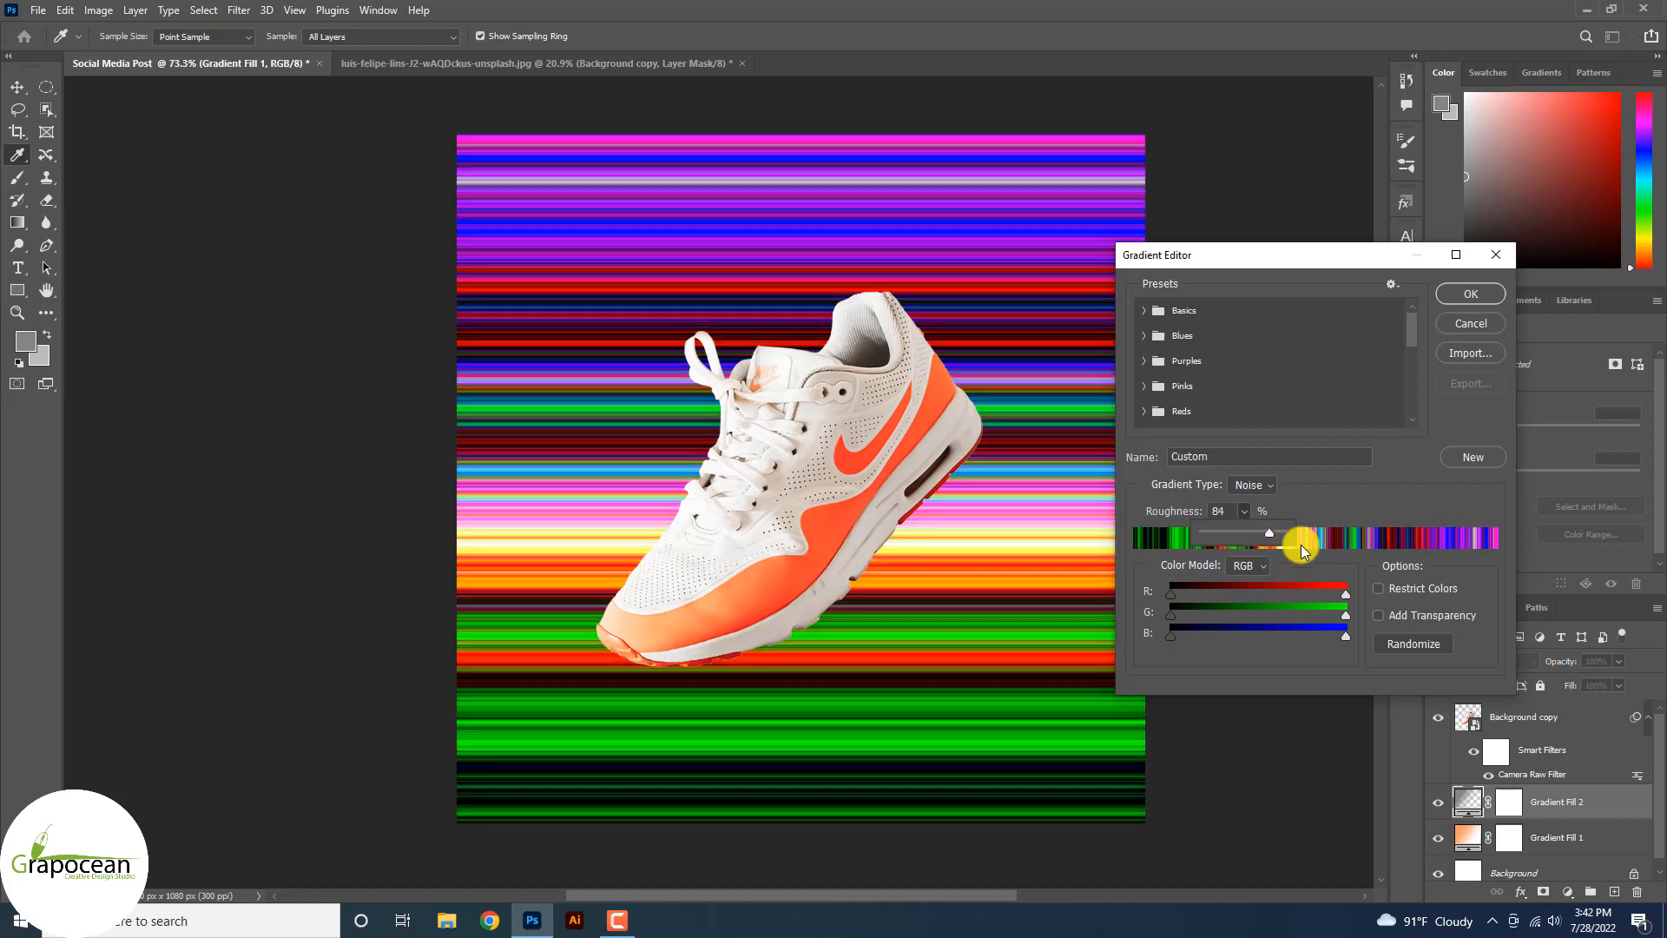
left_click(1261, 490)
left_click(1410, 642)
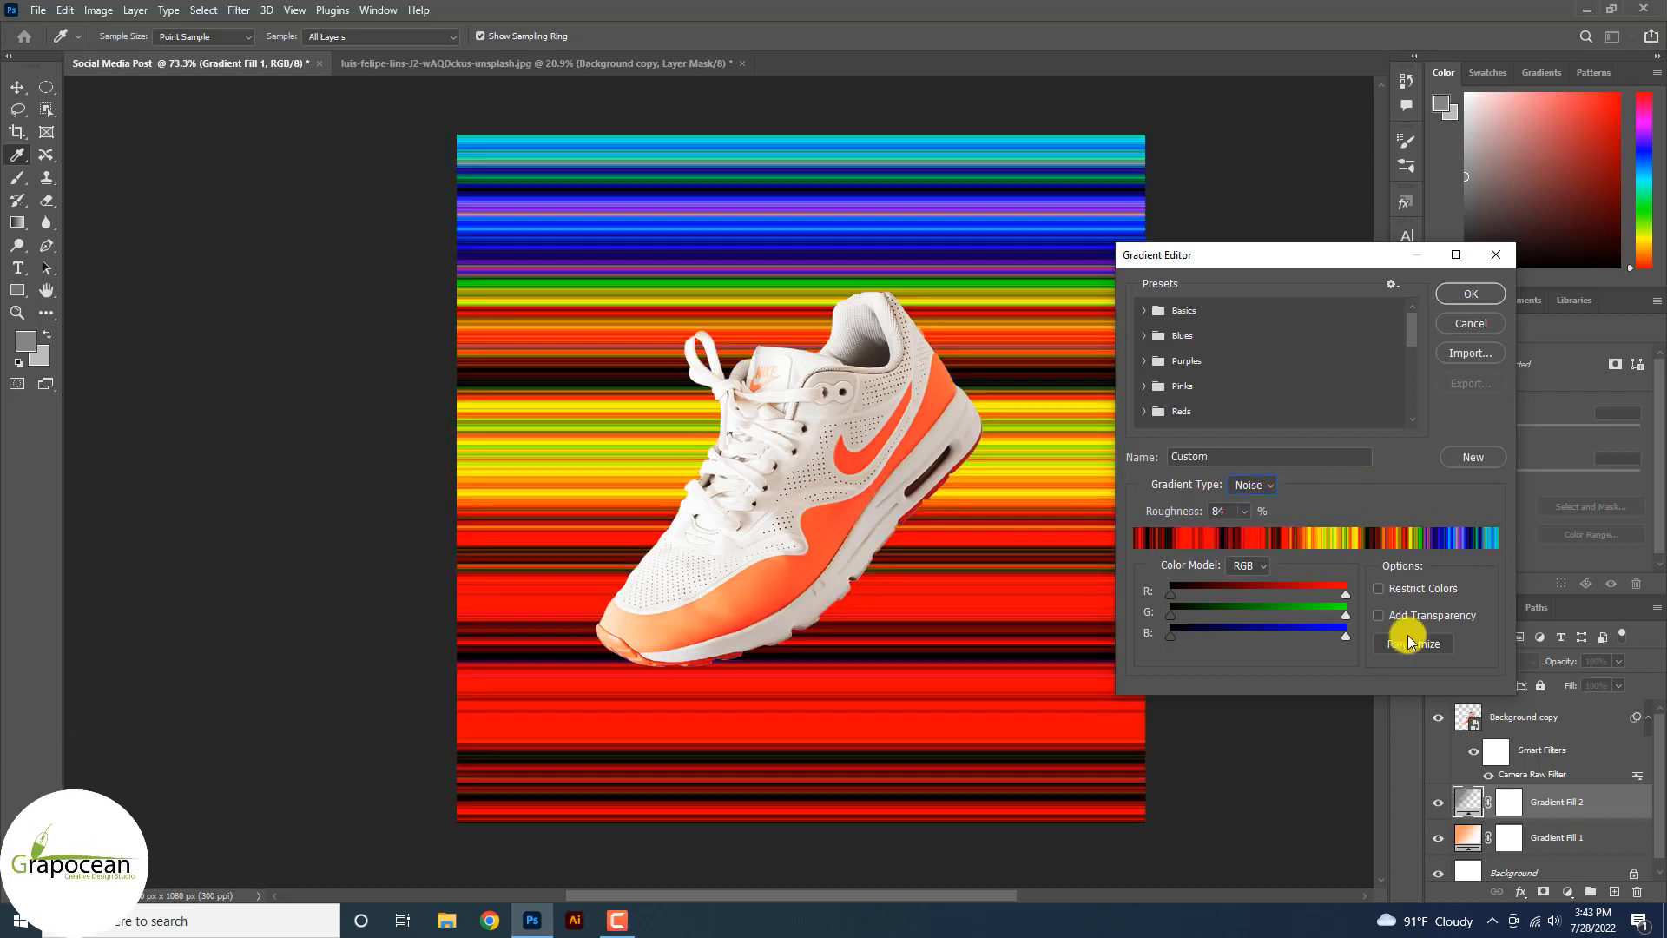
left_click(1471, 295)
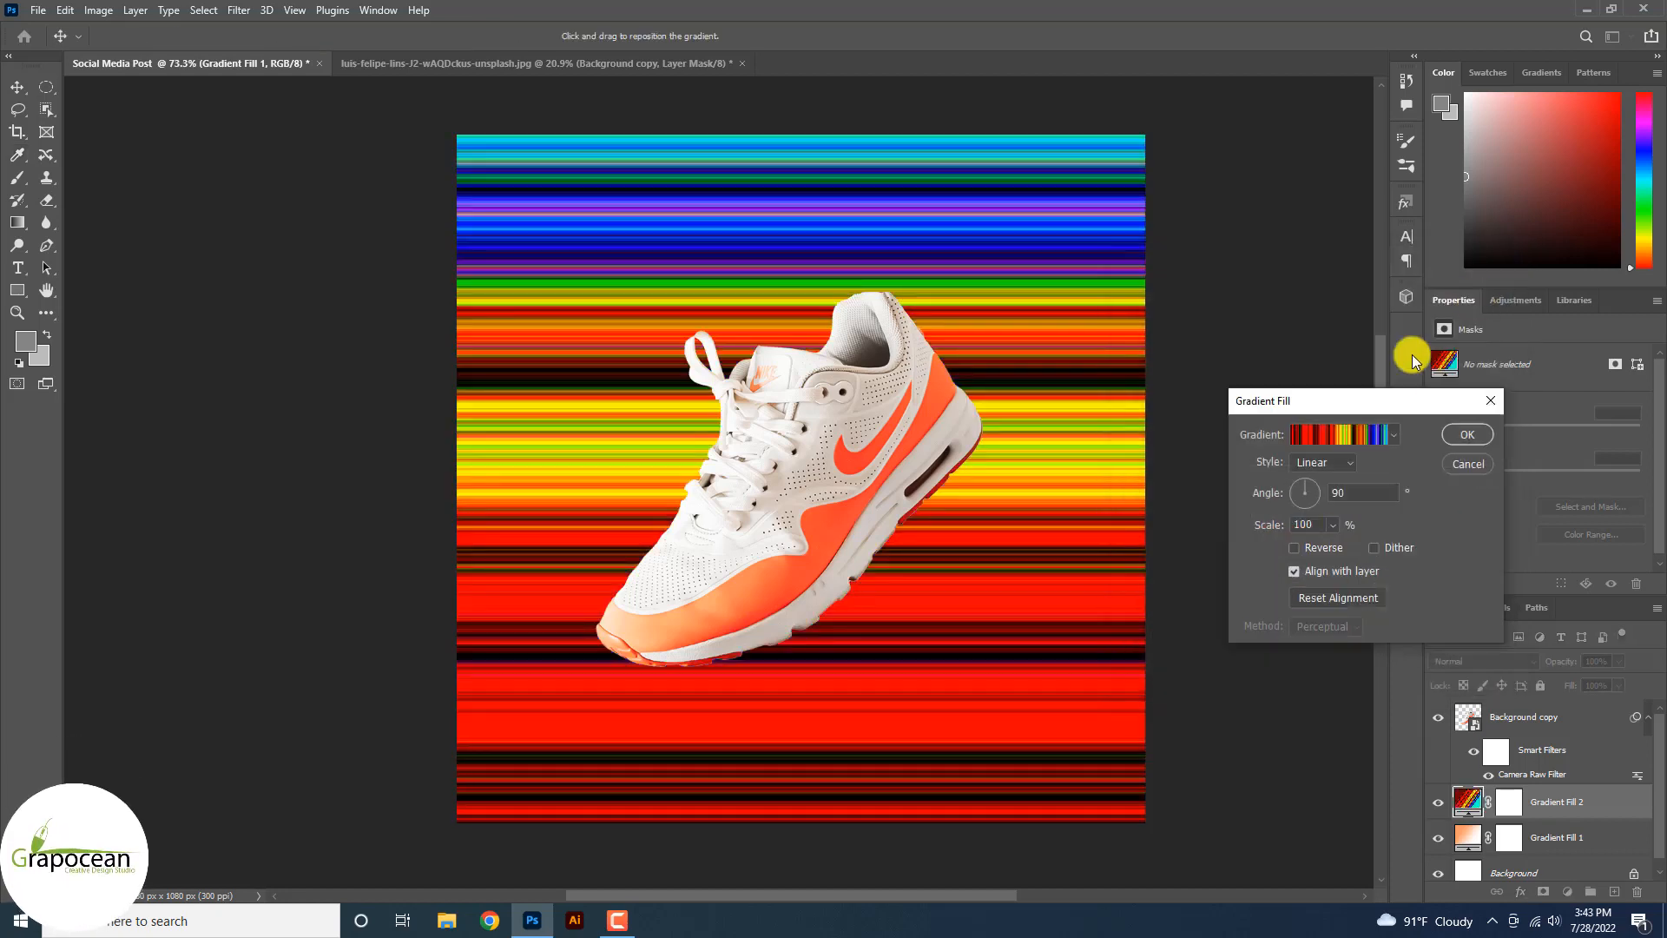
Try the Radial style on the noise gradient fill, settle on Angle and accept the fill.
left_click(1323, 462)
left_click(1327, 493)
left_click(1324, 462)
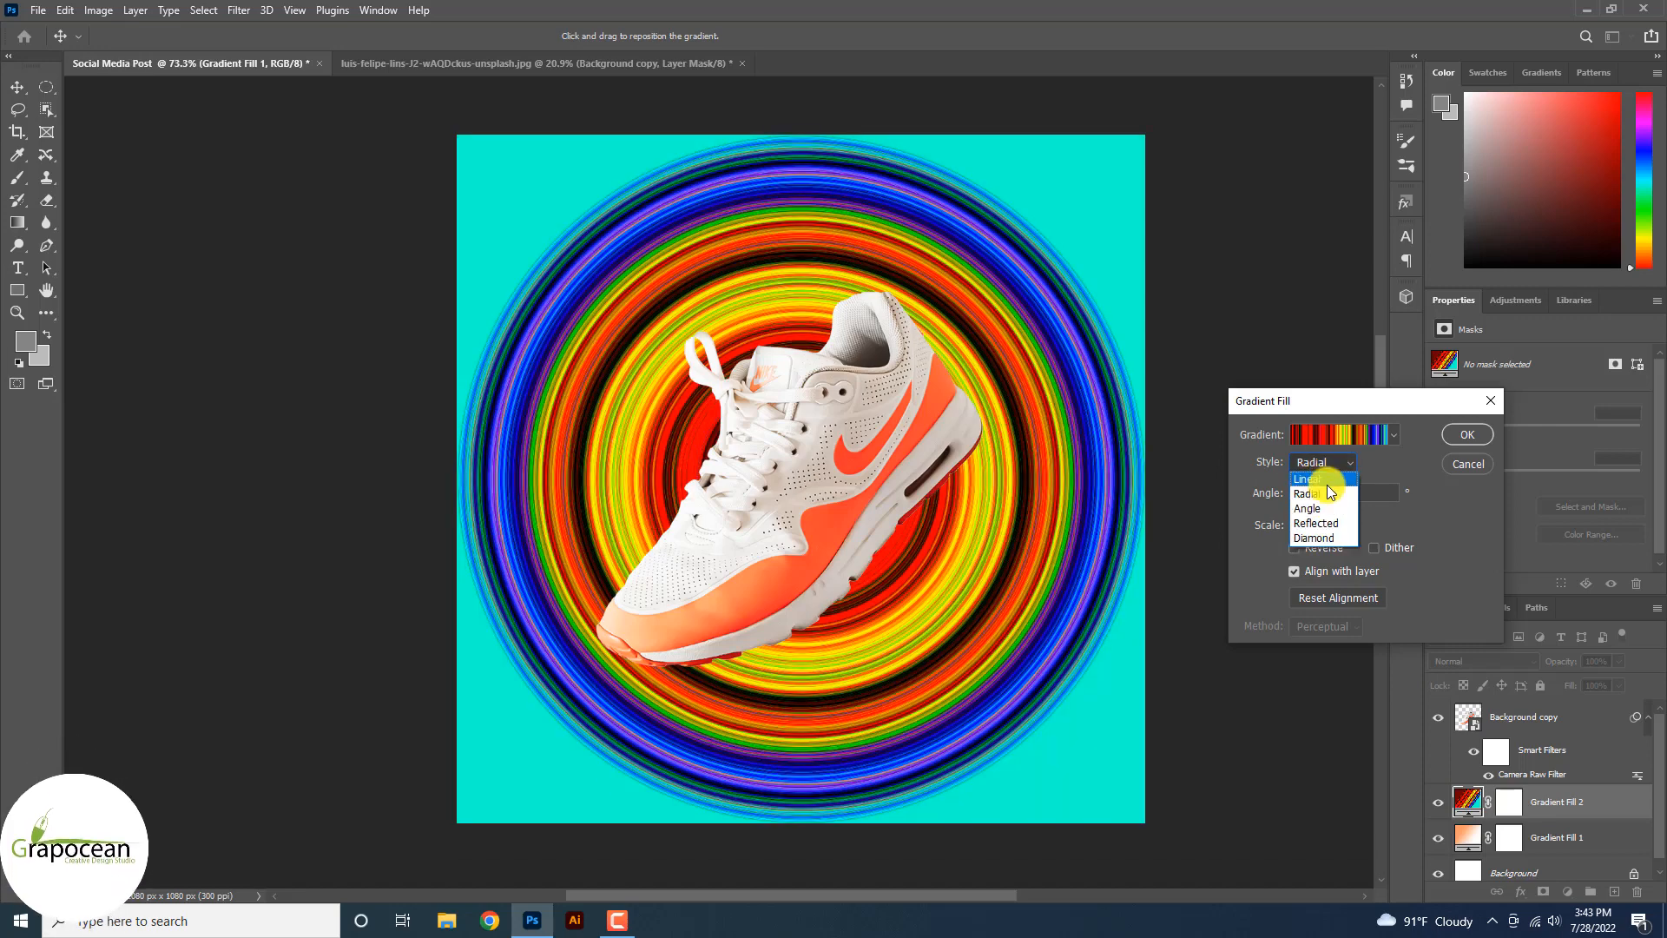
left_click(1325, 510)
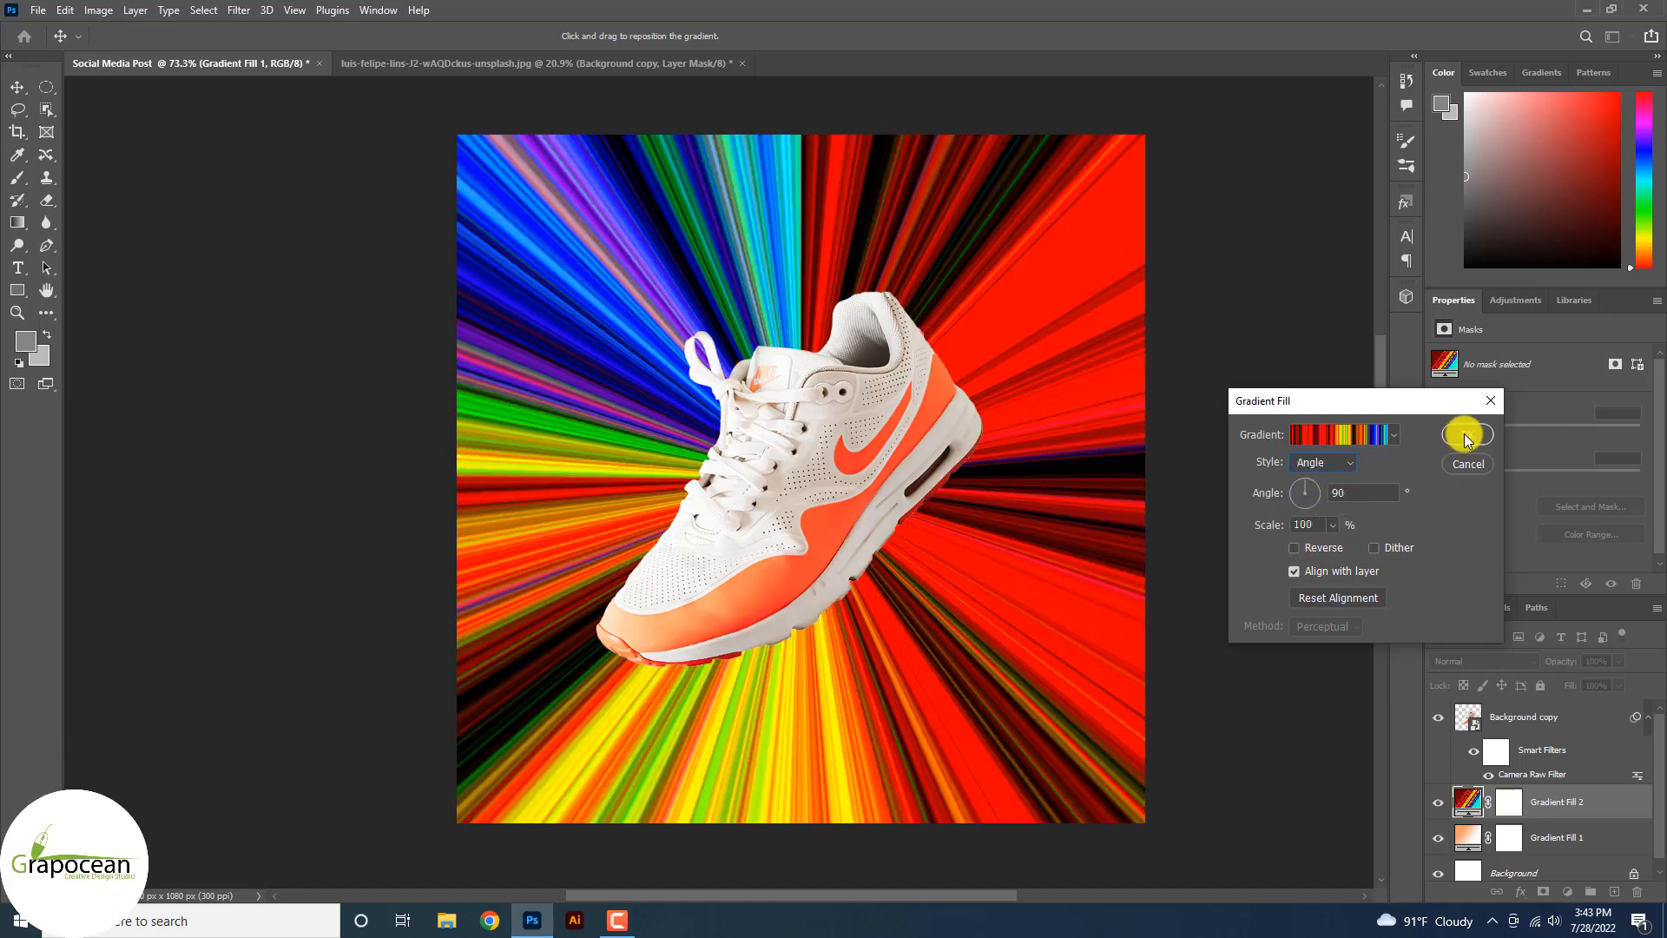
left_click(1465, 435)
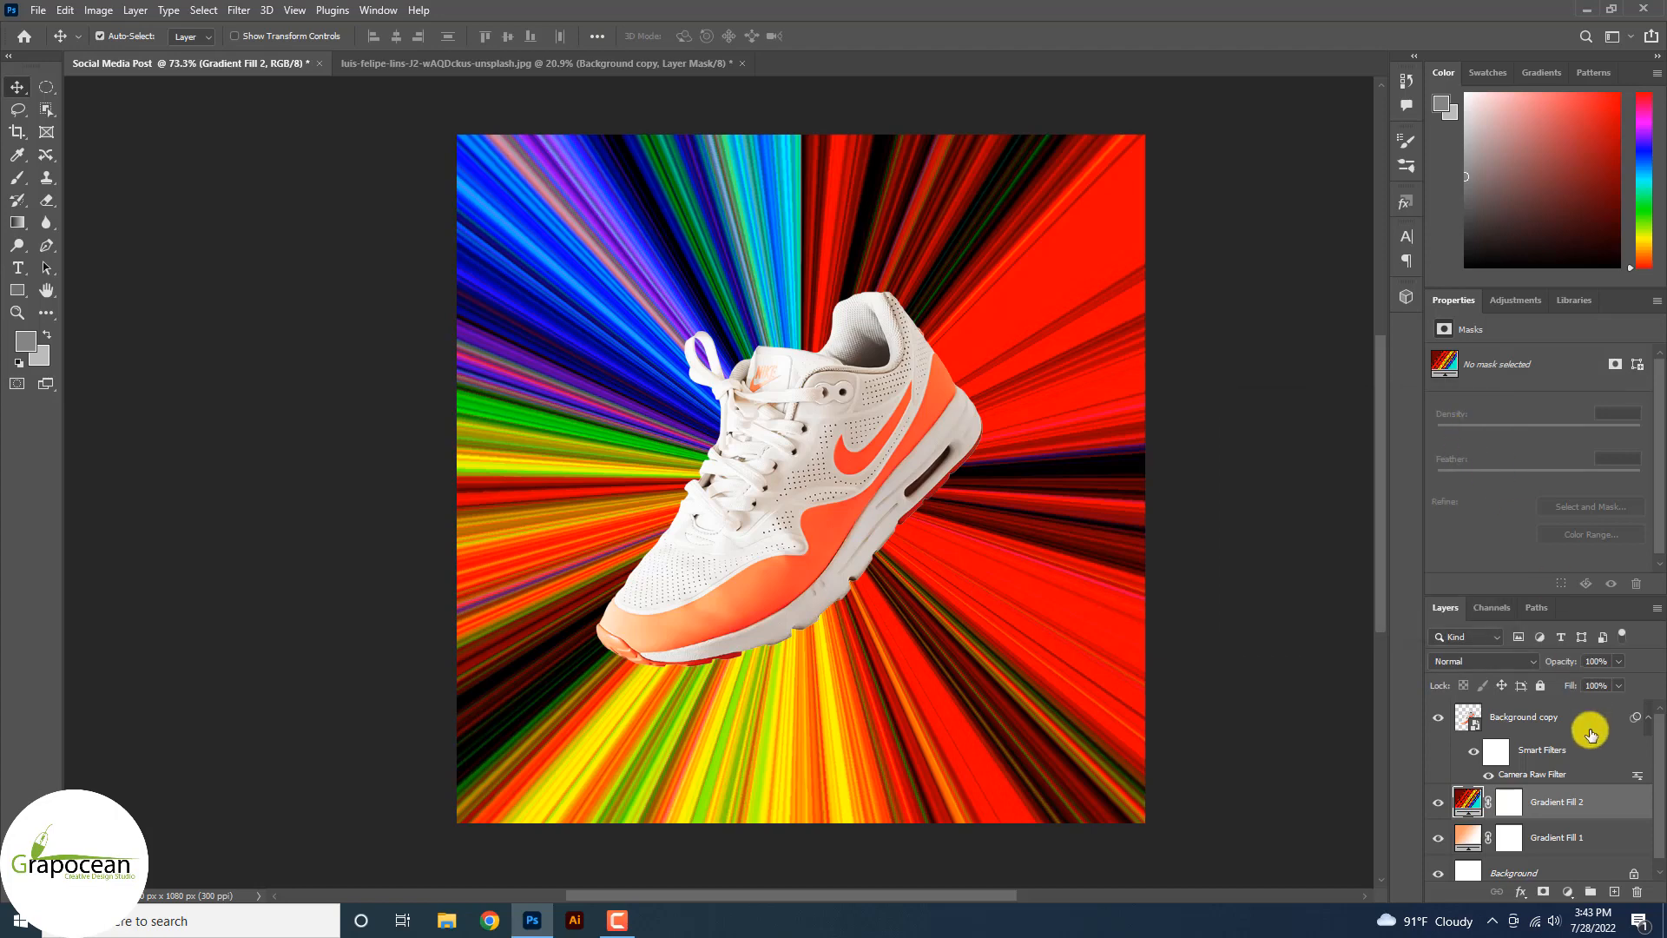
Blend the noise gradient layer with Overlay after trying Soft Light, and convert it to a smart object.
left_click(1509, 662)
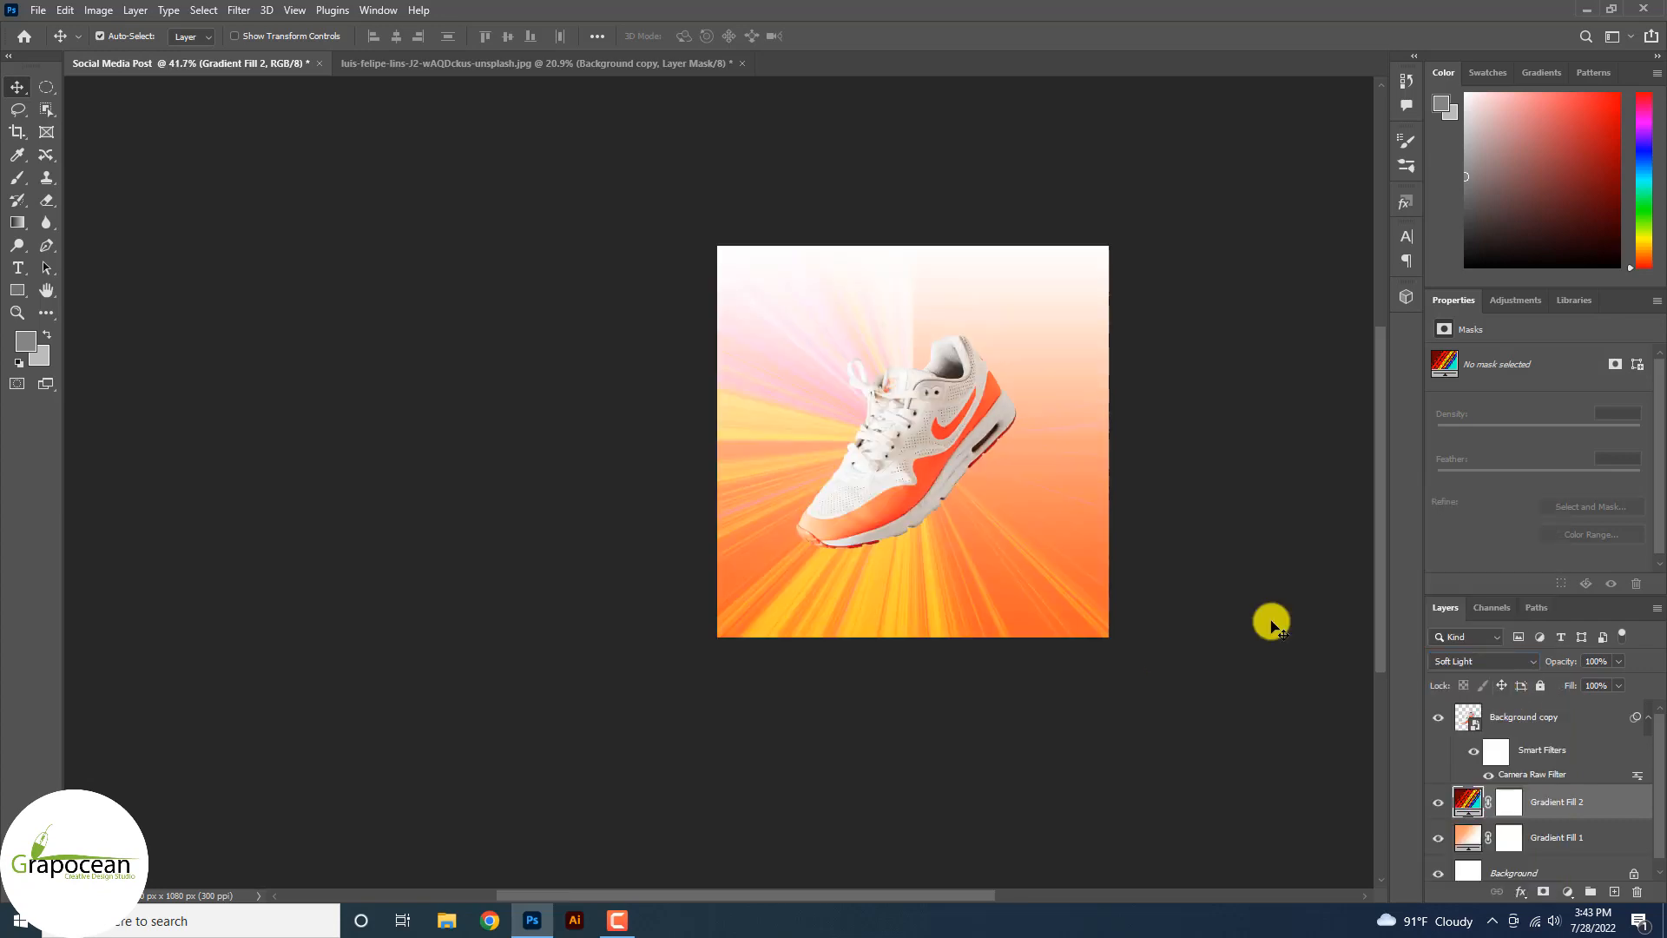
left_click(1476, 662)
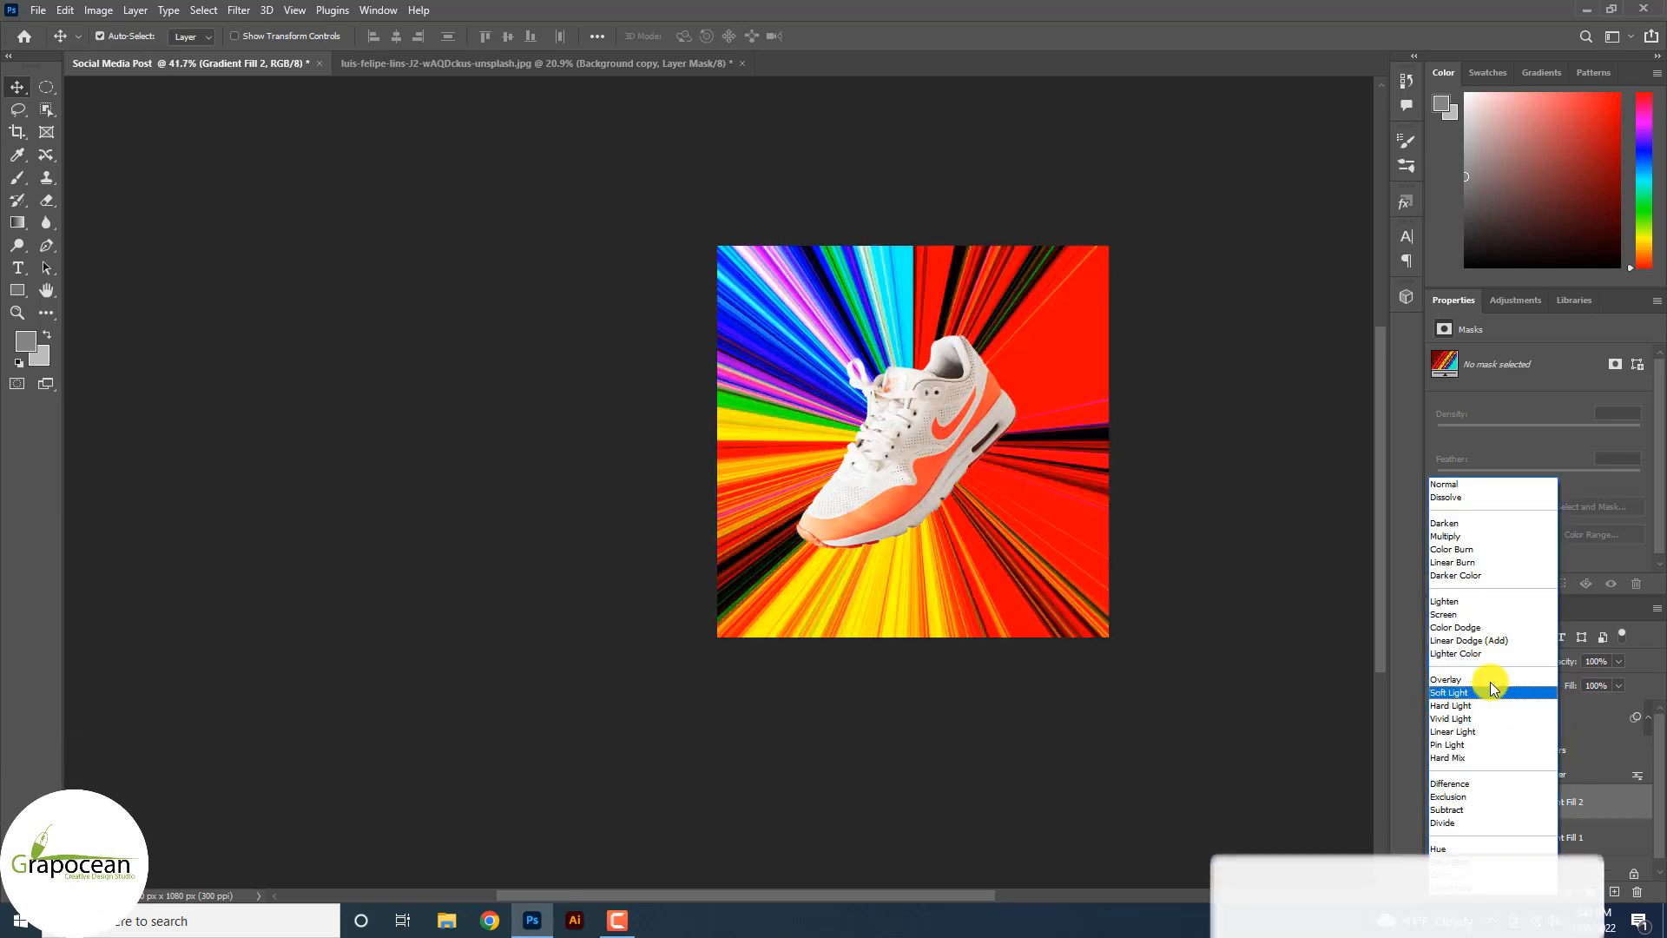
left_click(1511, 691)
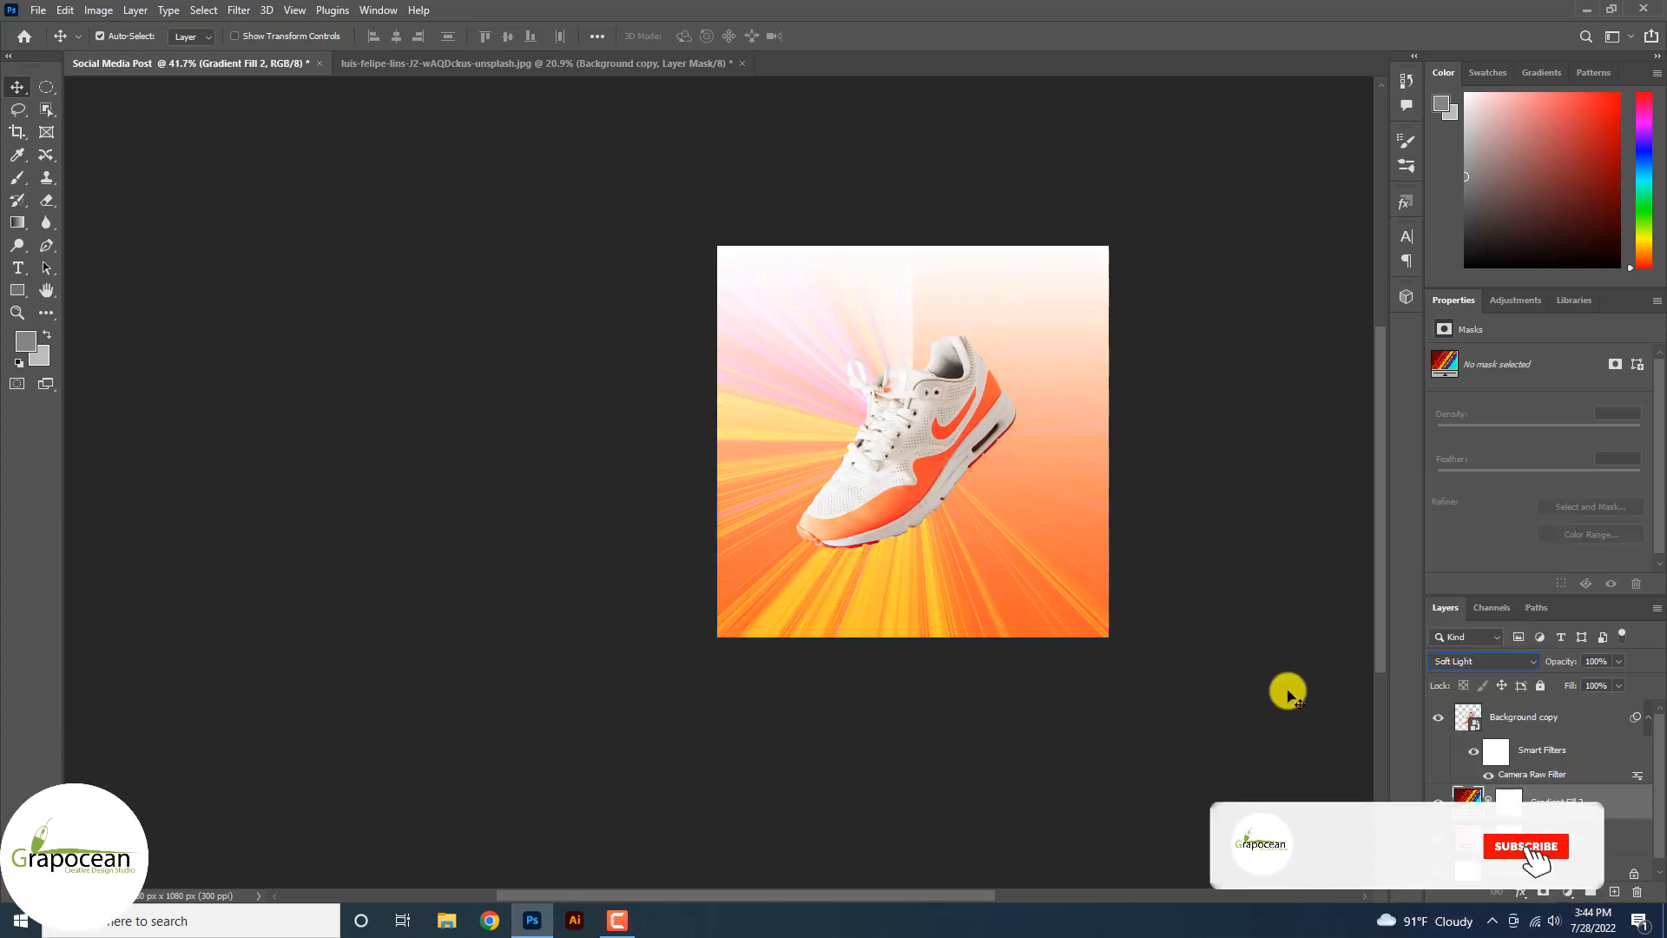
left_click(1478, 661)
left_click(1487, 684)
scroll(992, 563, "up", 4)
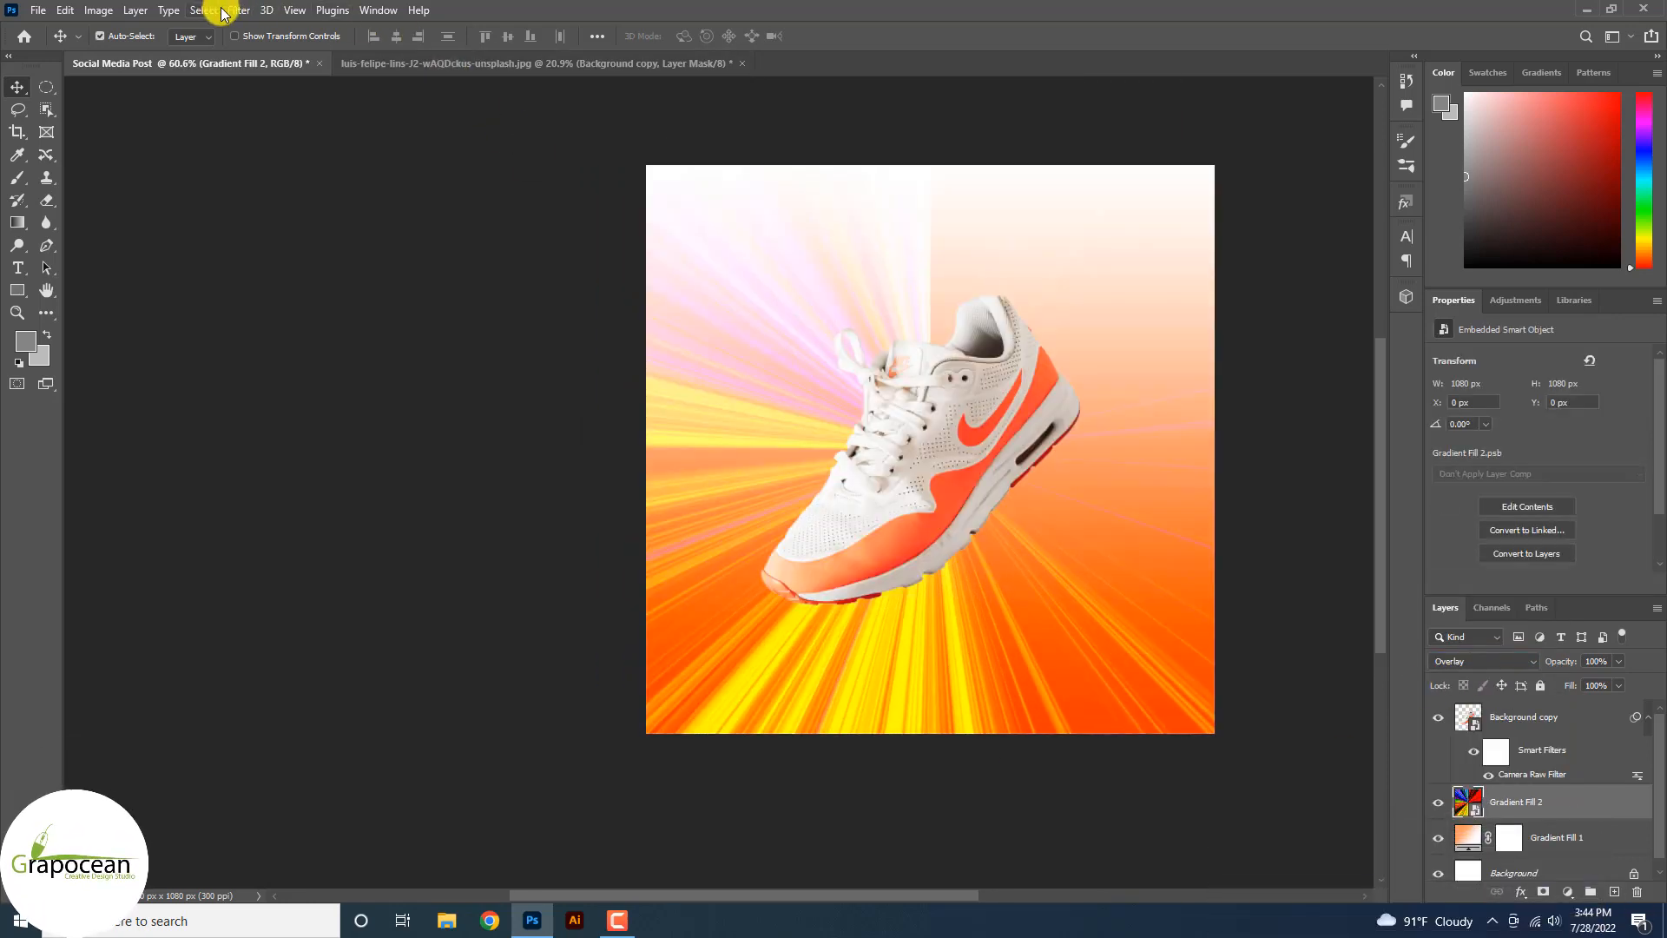
Apply a 19 px Tilt-Shift blur to the noise gradient smart object, repositioning its focus band around the shoe.
left_click(231, 11)
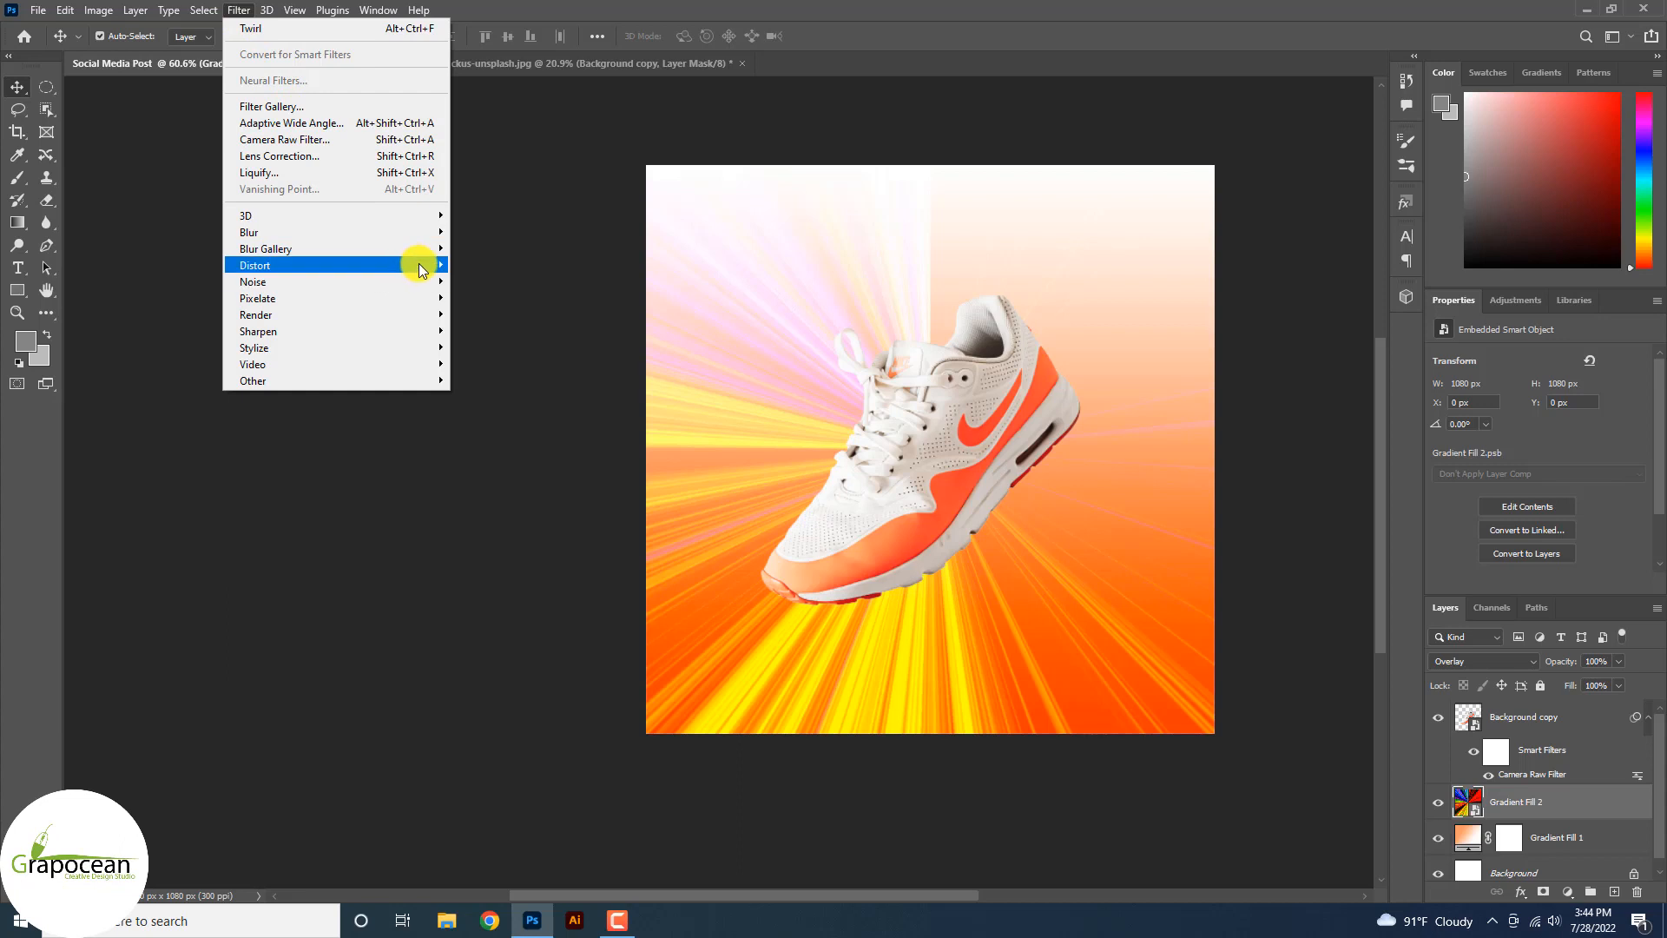
mouse_move(420, 265)
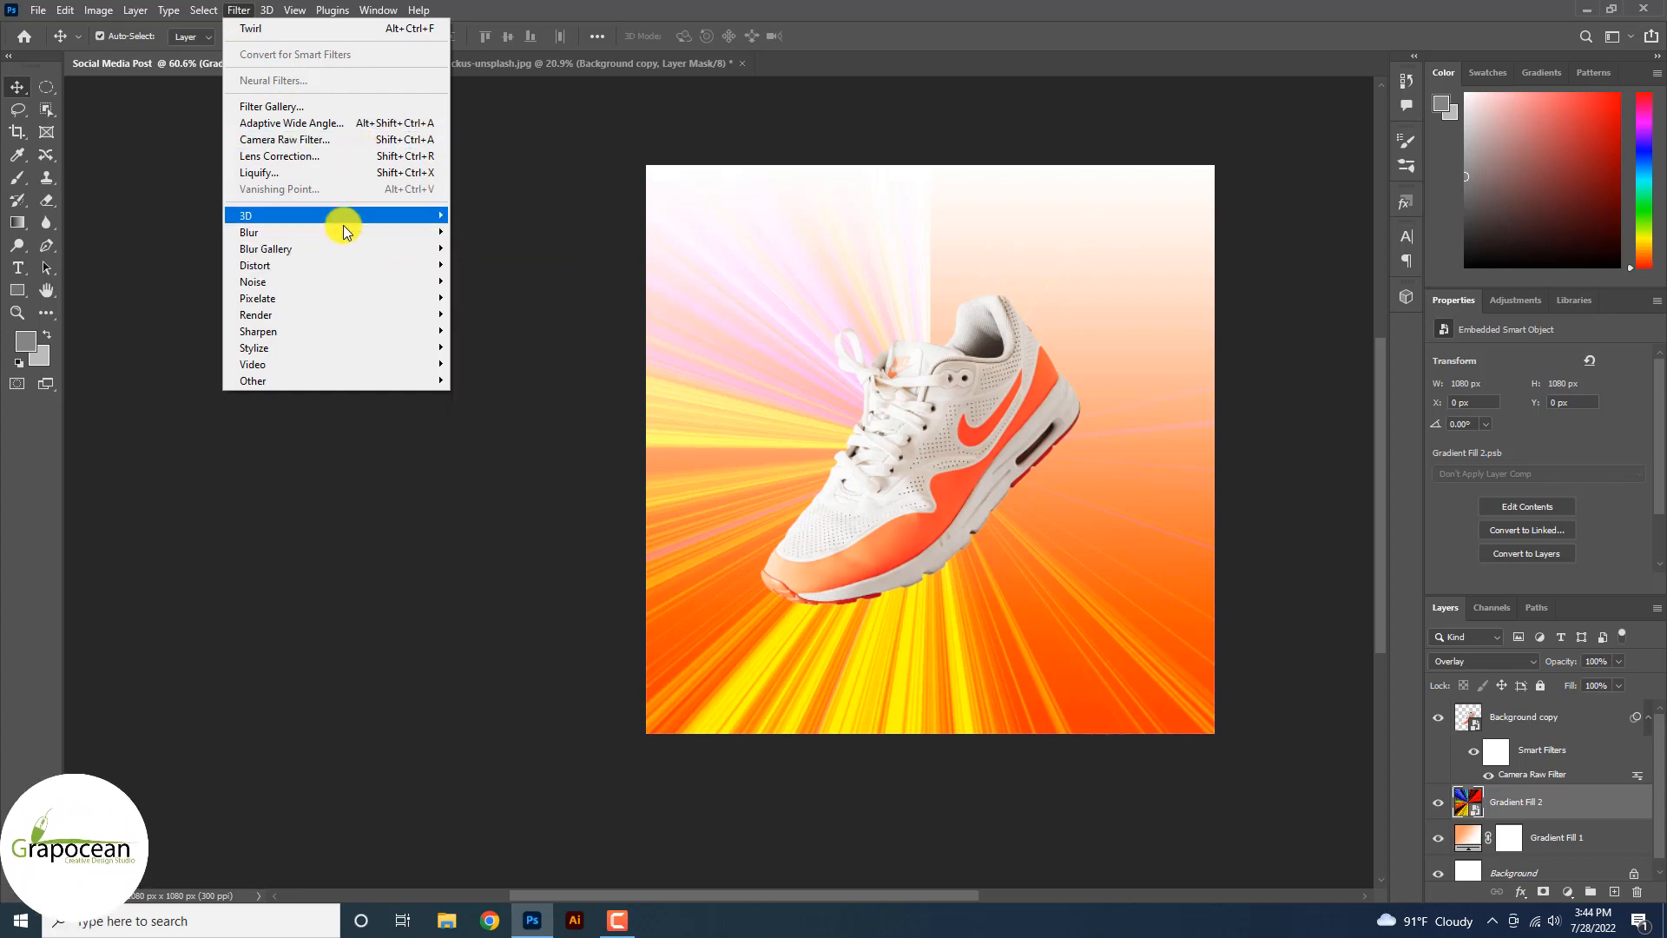
mouse_move(343, 231)
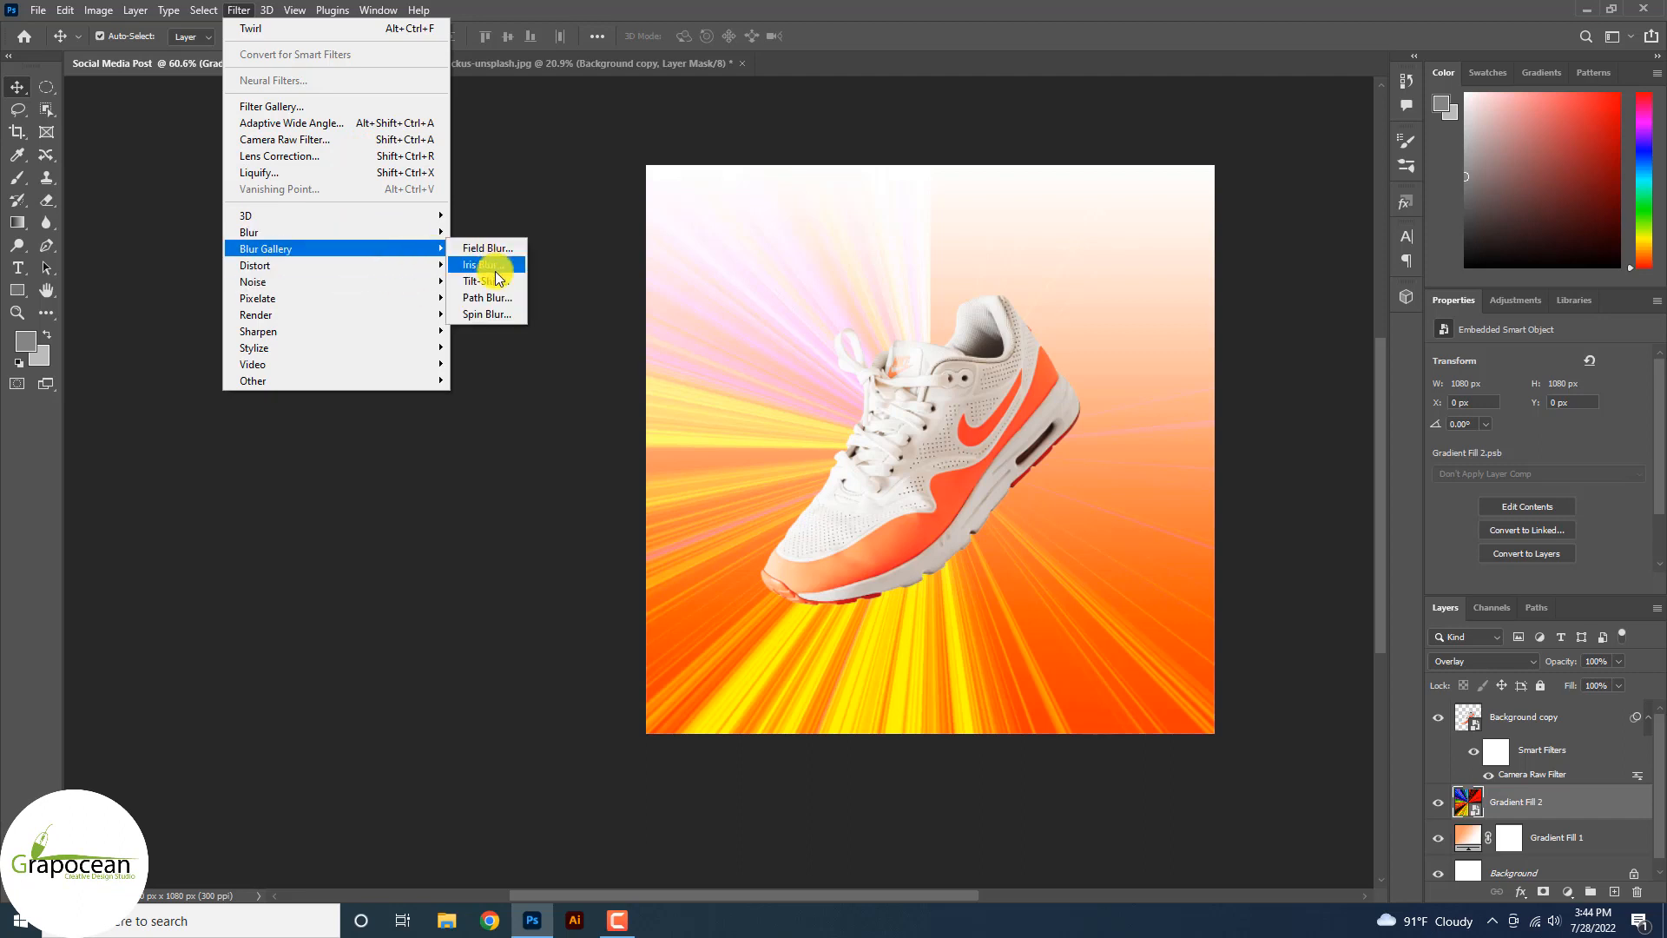
left_click(495, 278)
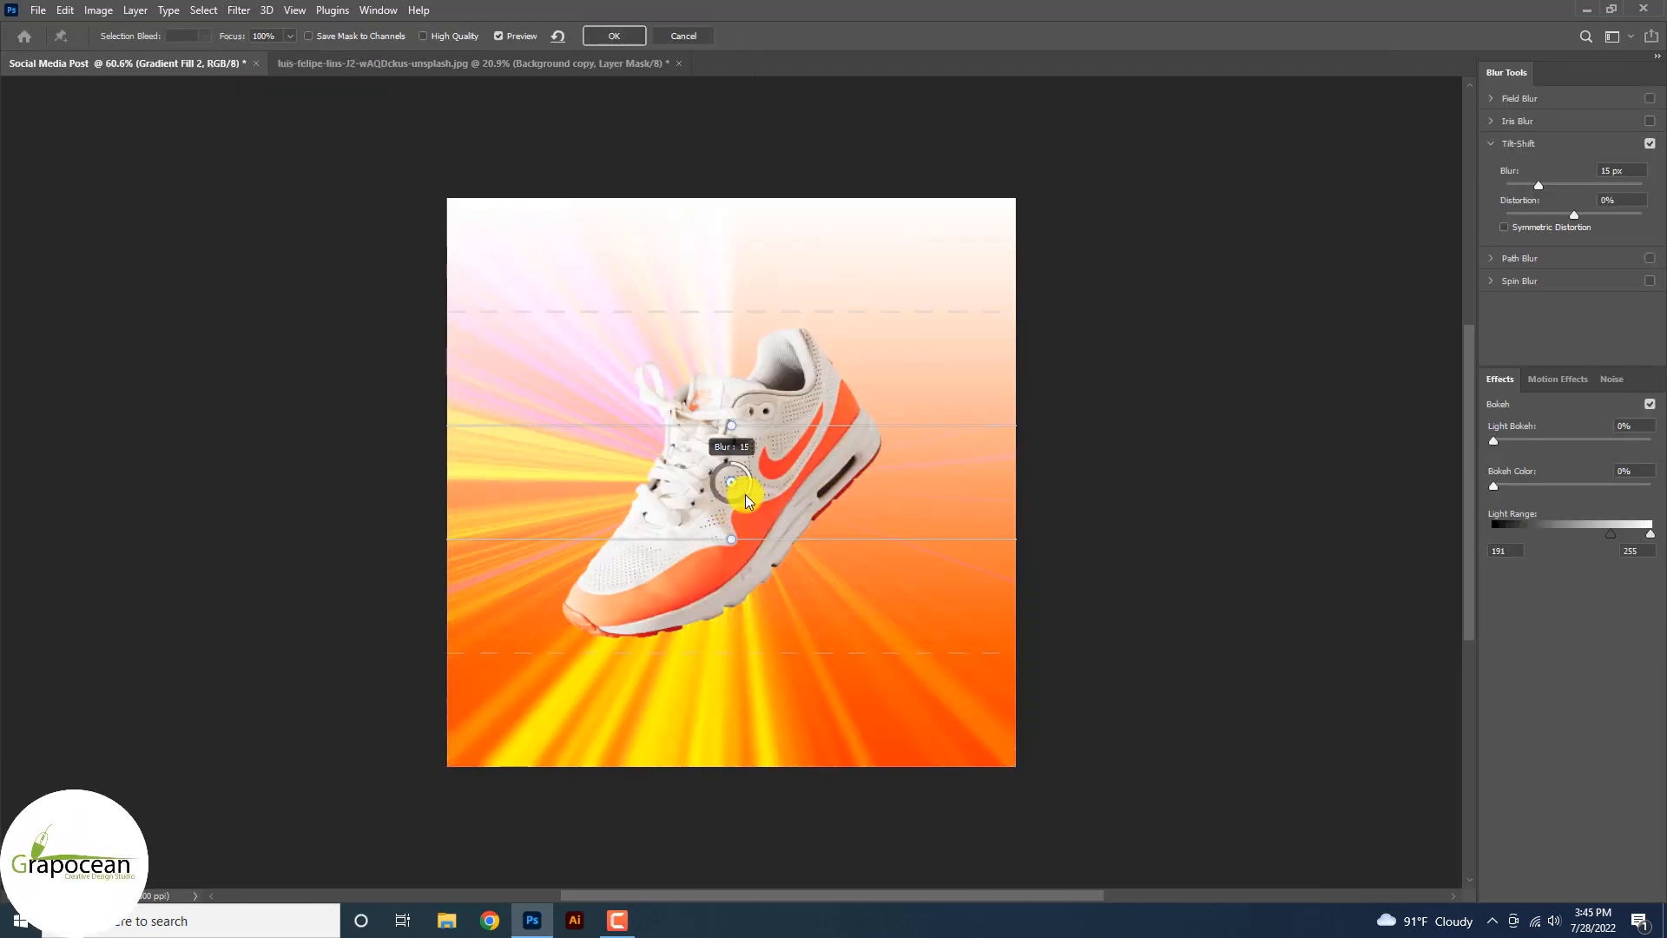
mouse_move(740, 501)
left_mouse_down()
mouse_move(702, 482)
mouse_move(738, 486)
mouse_move(727, 506)
mouse_move(752, 479)
left_mouse_up()
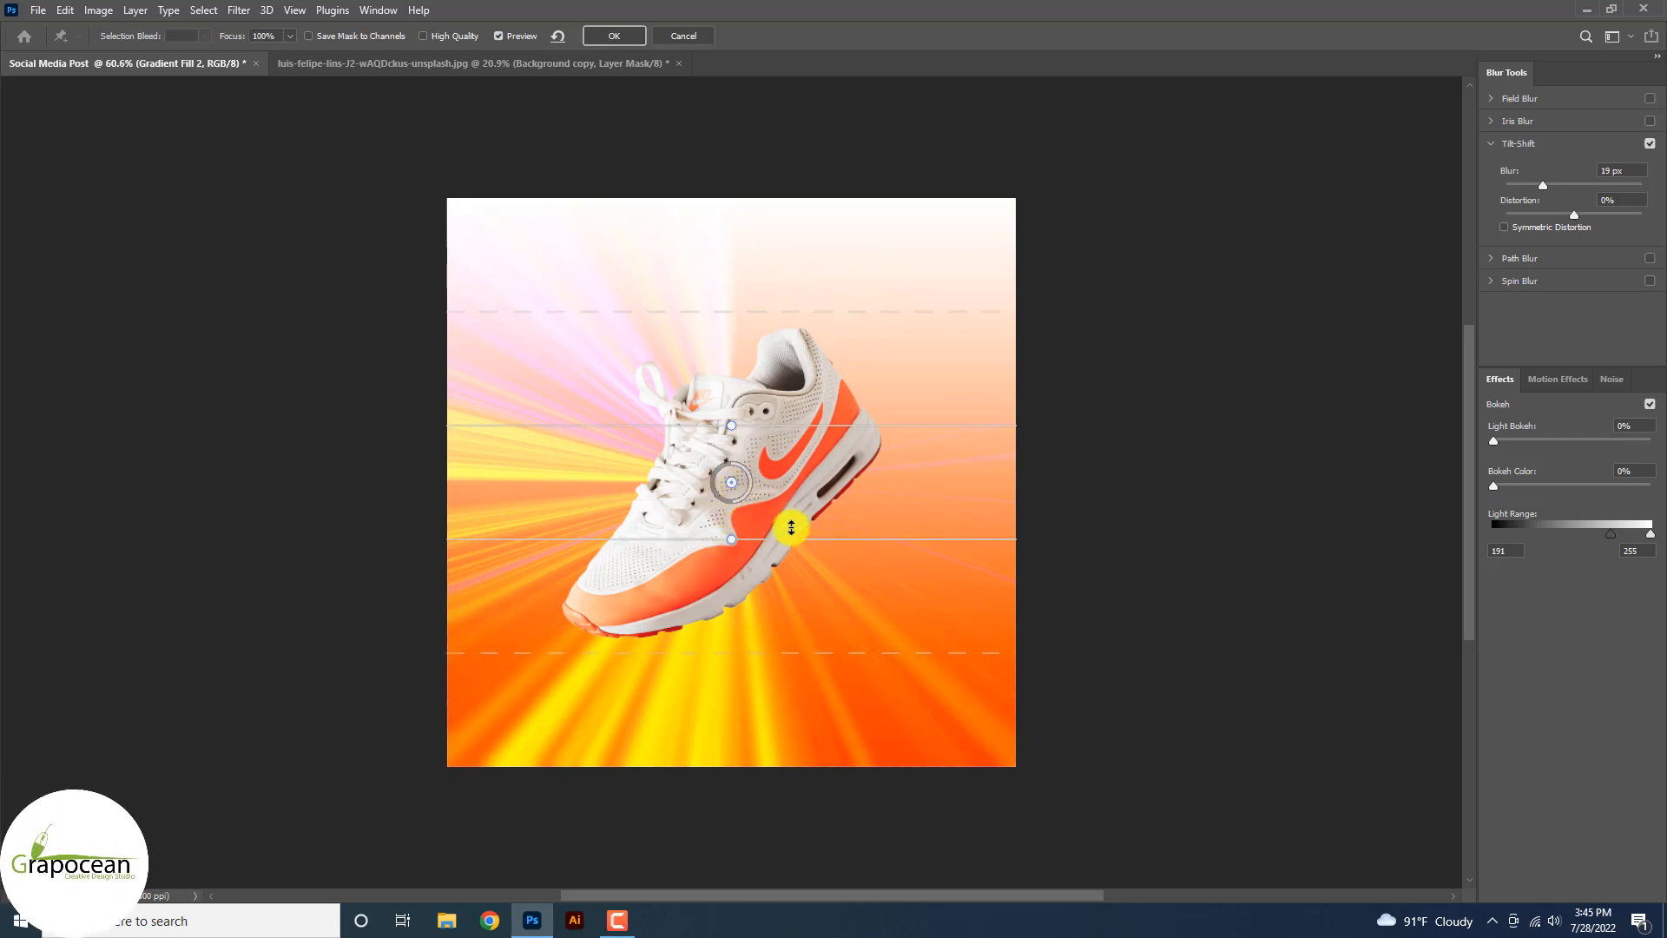
left_click_drag(736, 516, 756, 581)
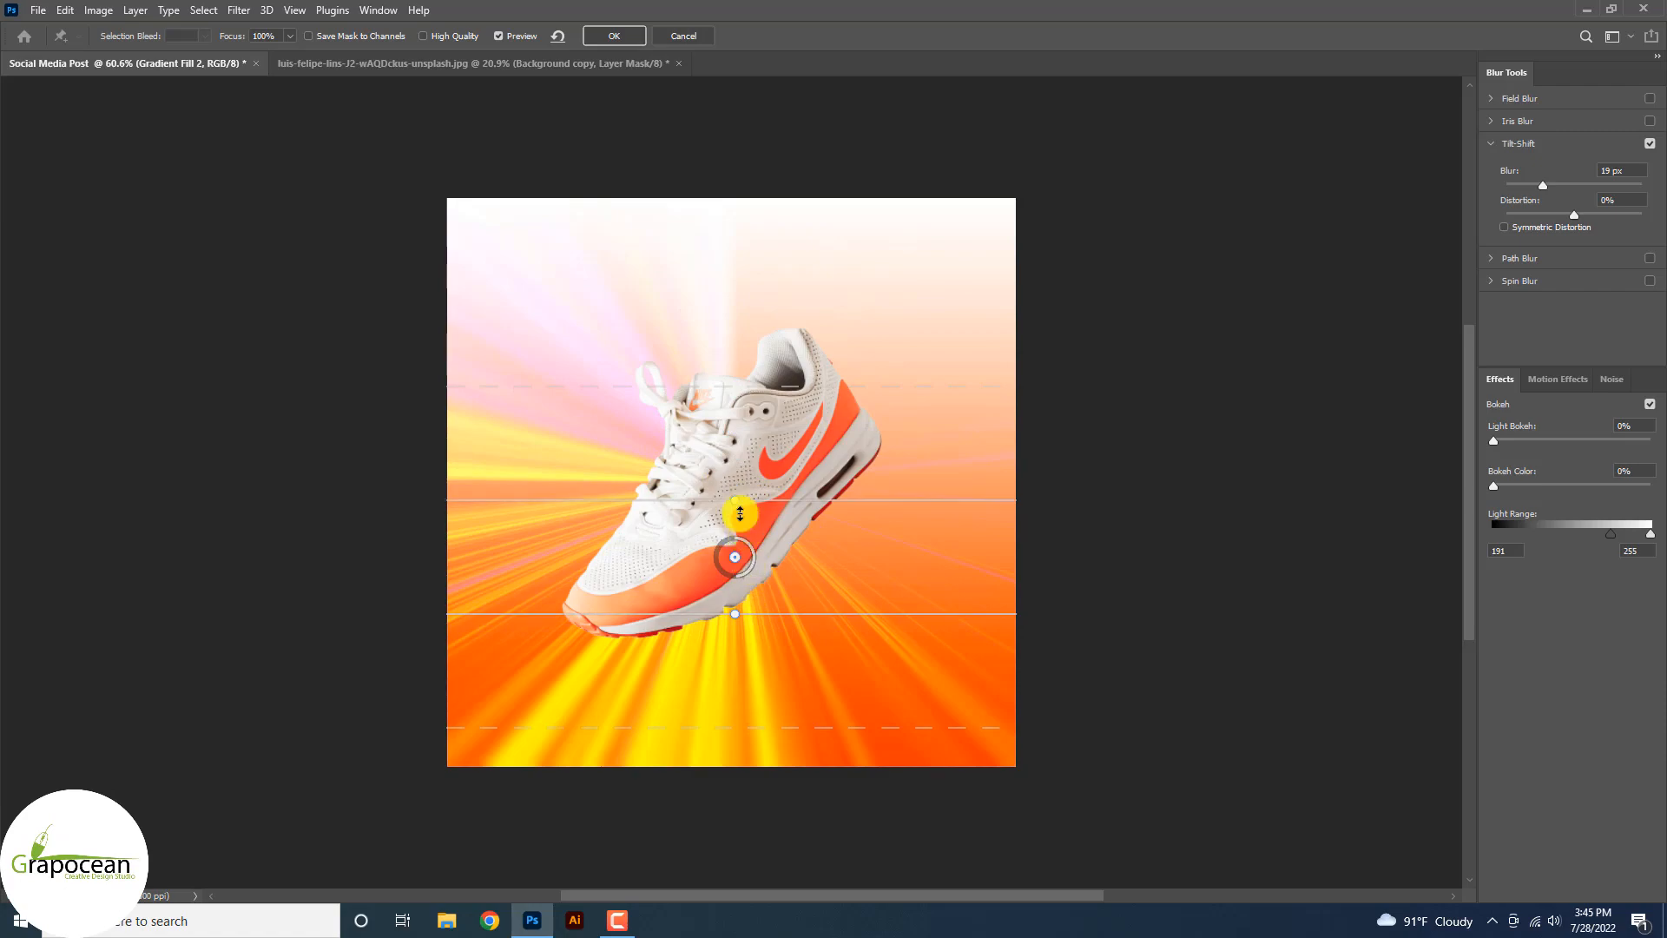
left_click_drag(736, 508, 607, 484)
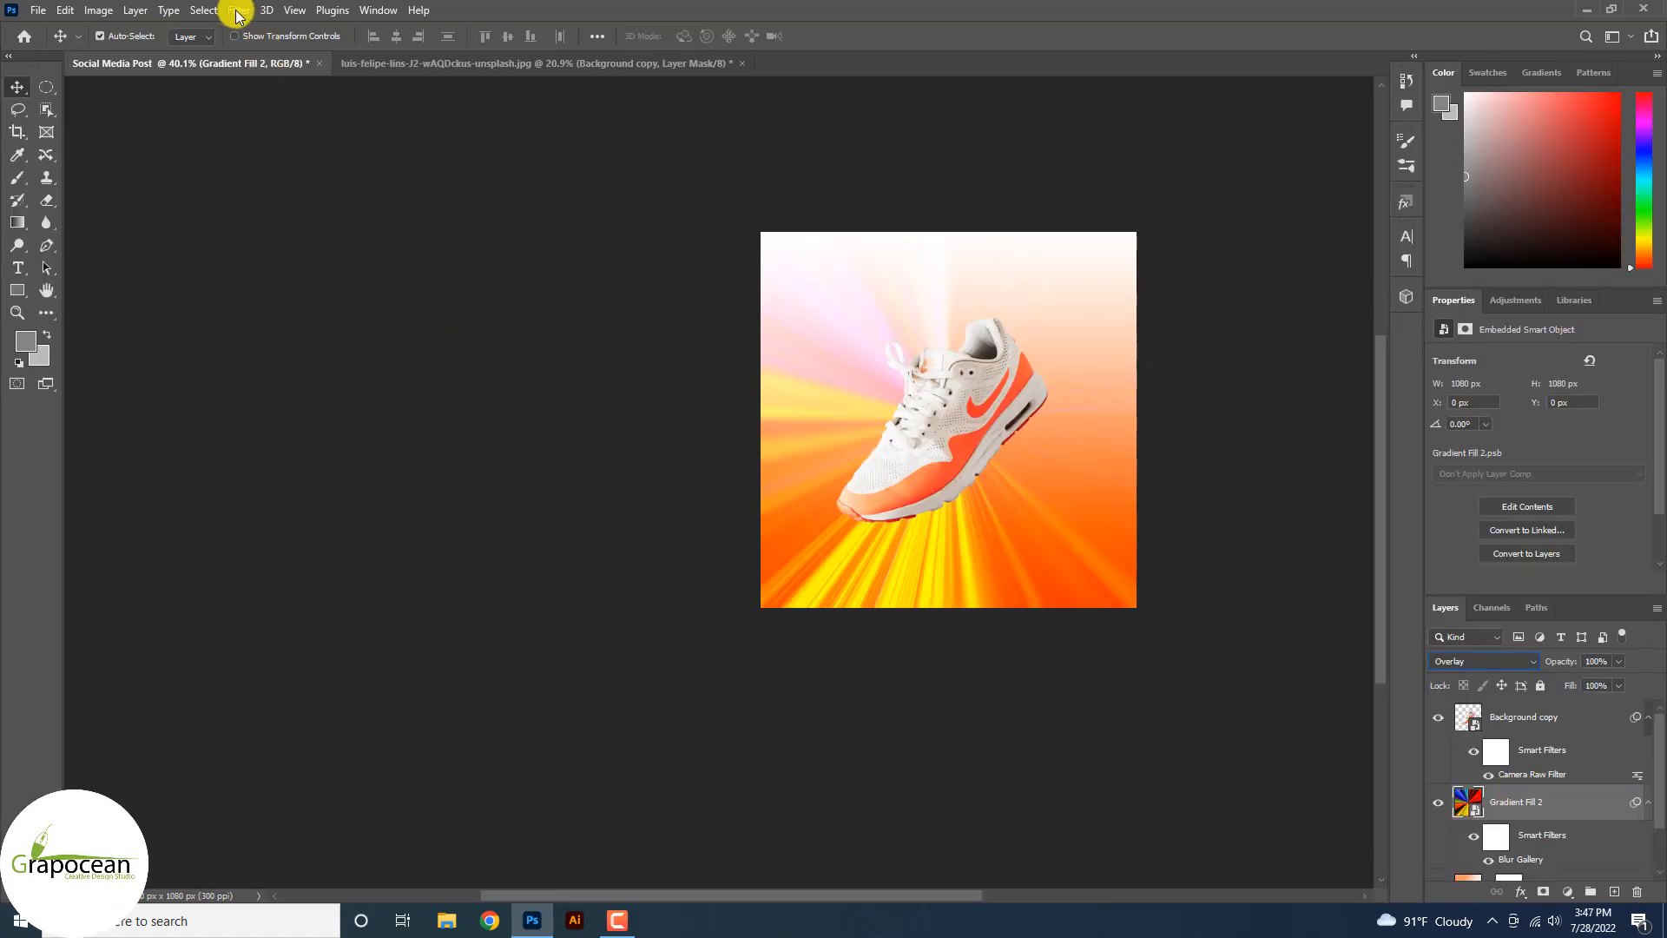
Apply the Plastic Wrap filter to the noise gradient layer with highlight strength 15, detail 9 and smoothness 7.
left_click(239, 10)
left_click(339, 105)
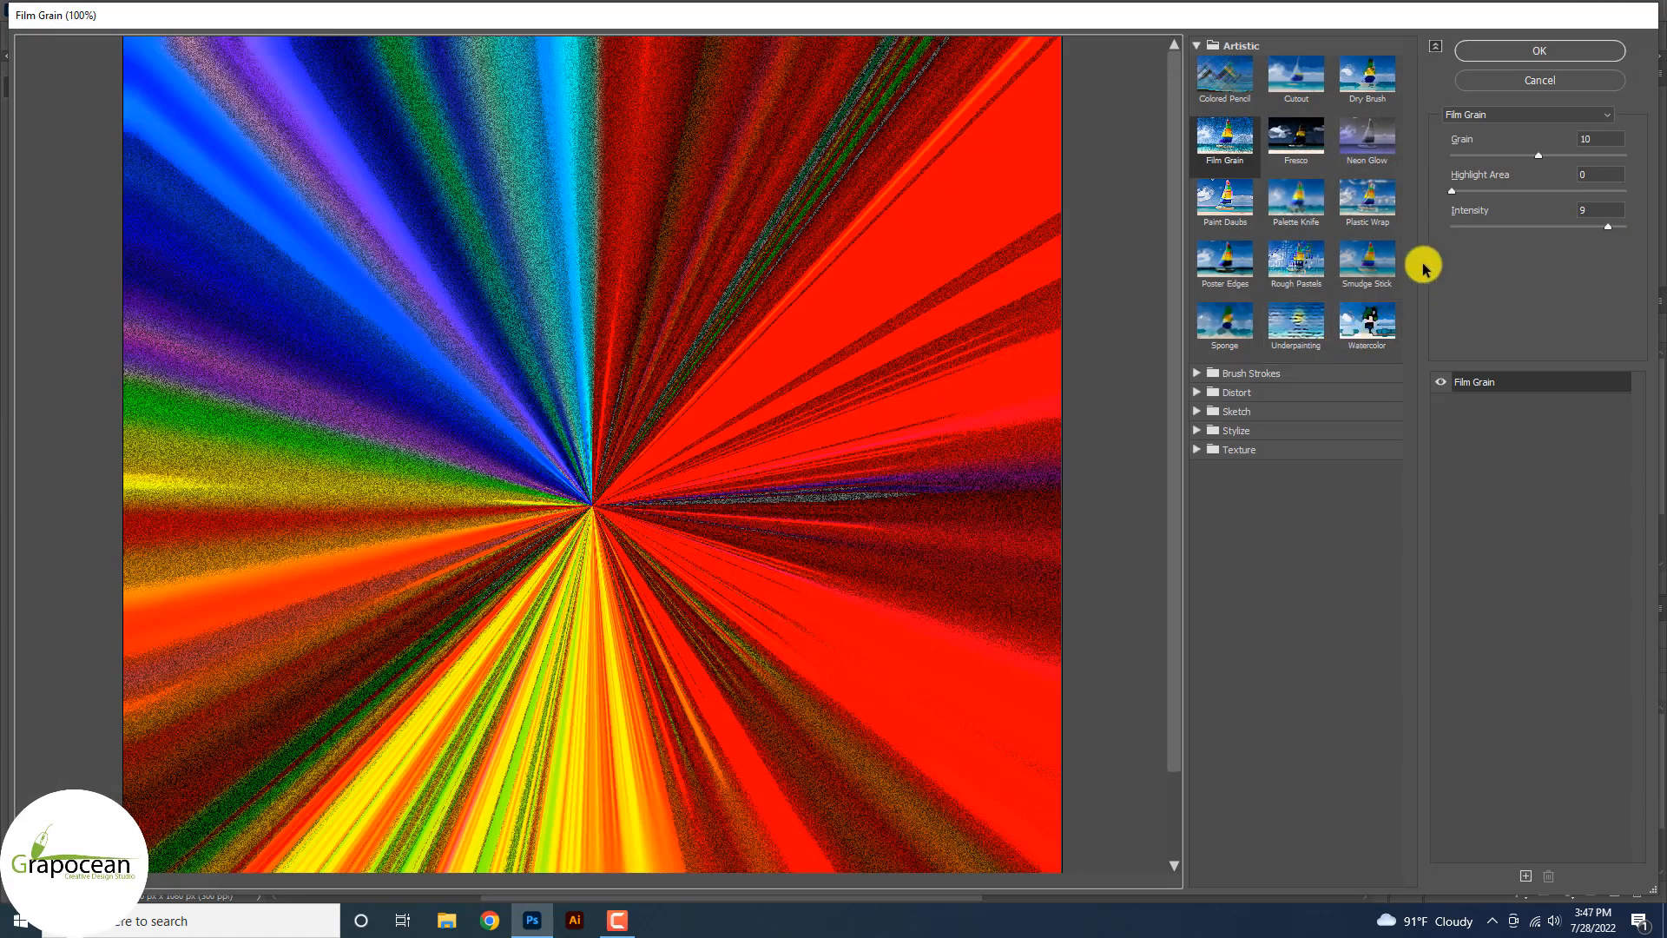
left_click(1368, 201)
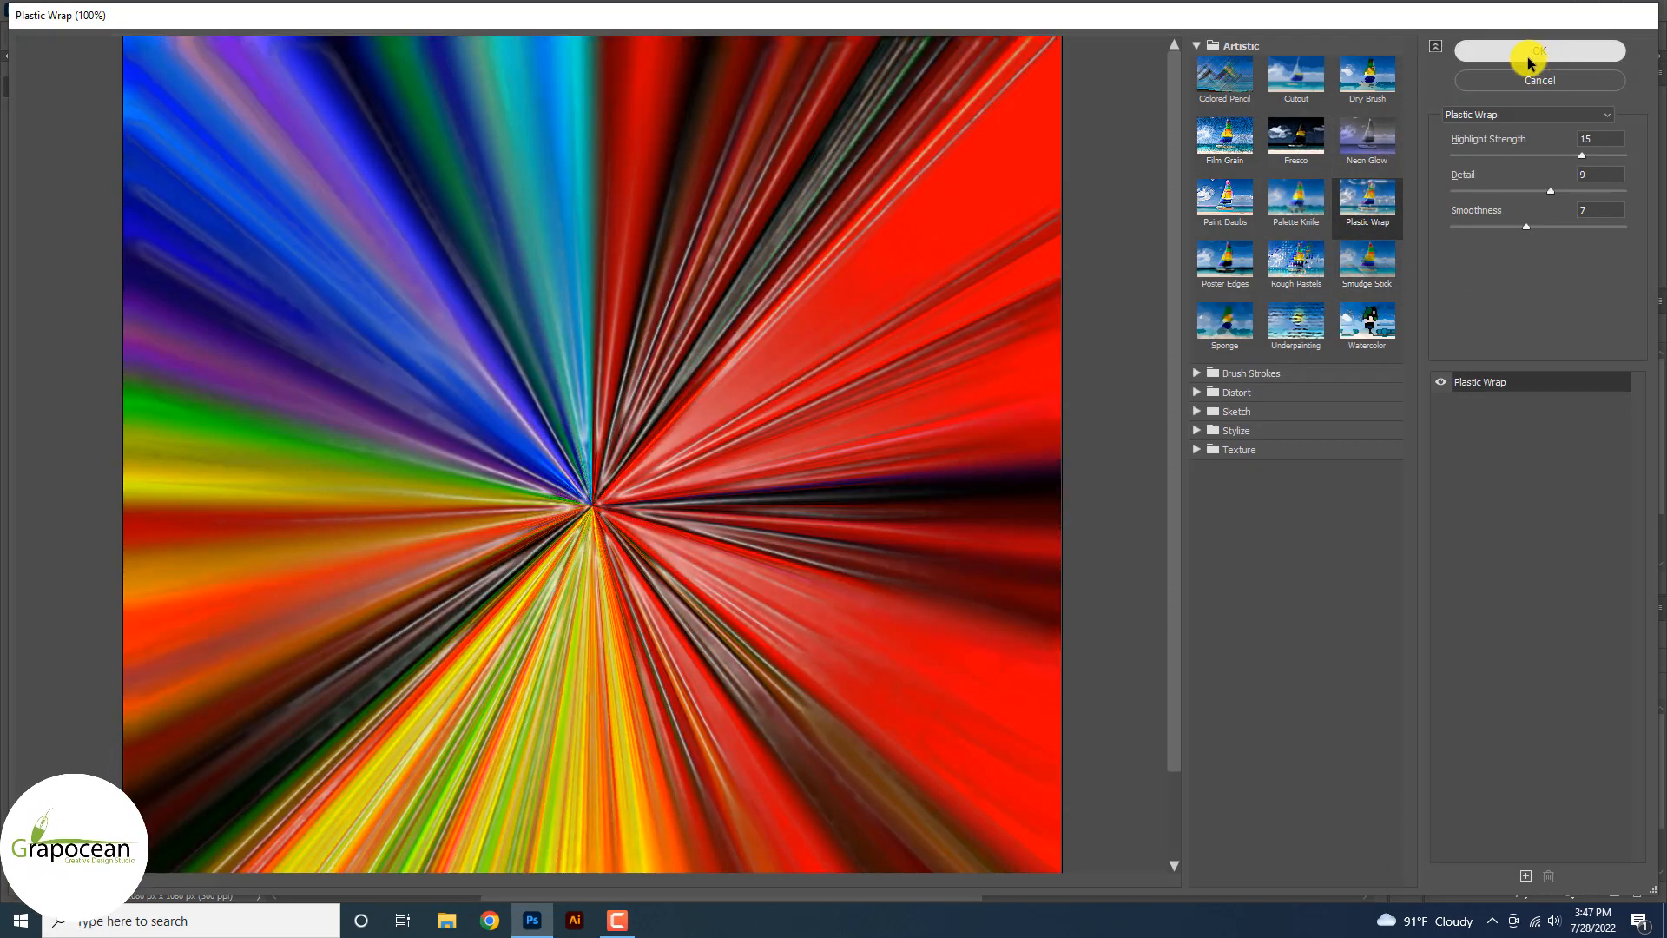
left_click(1463, 49)
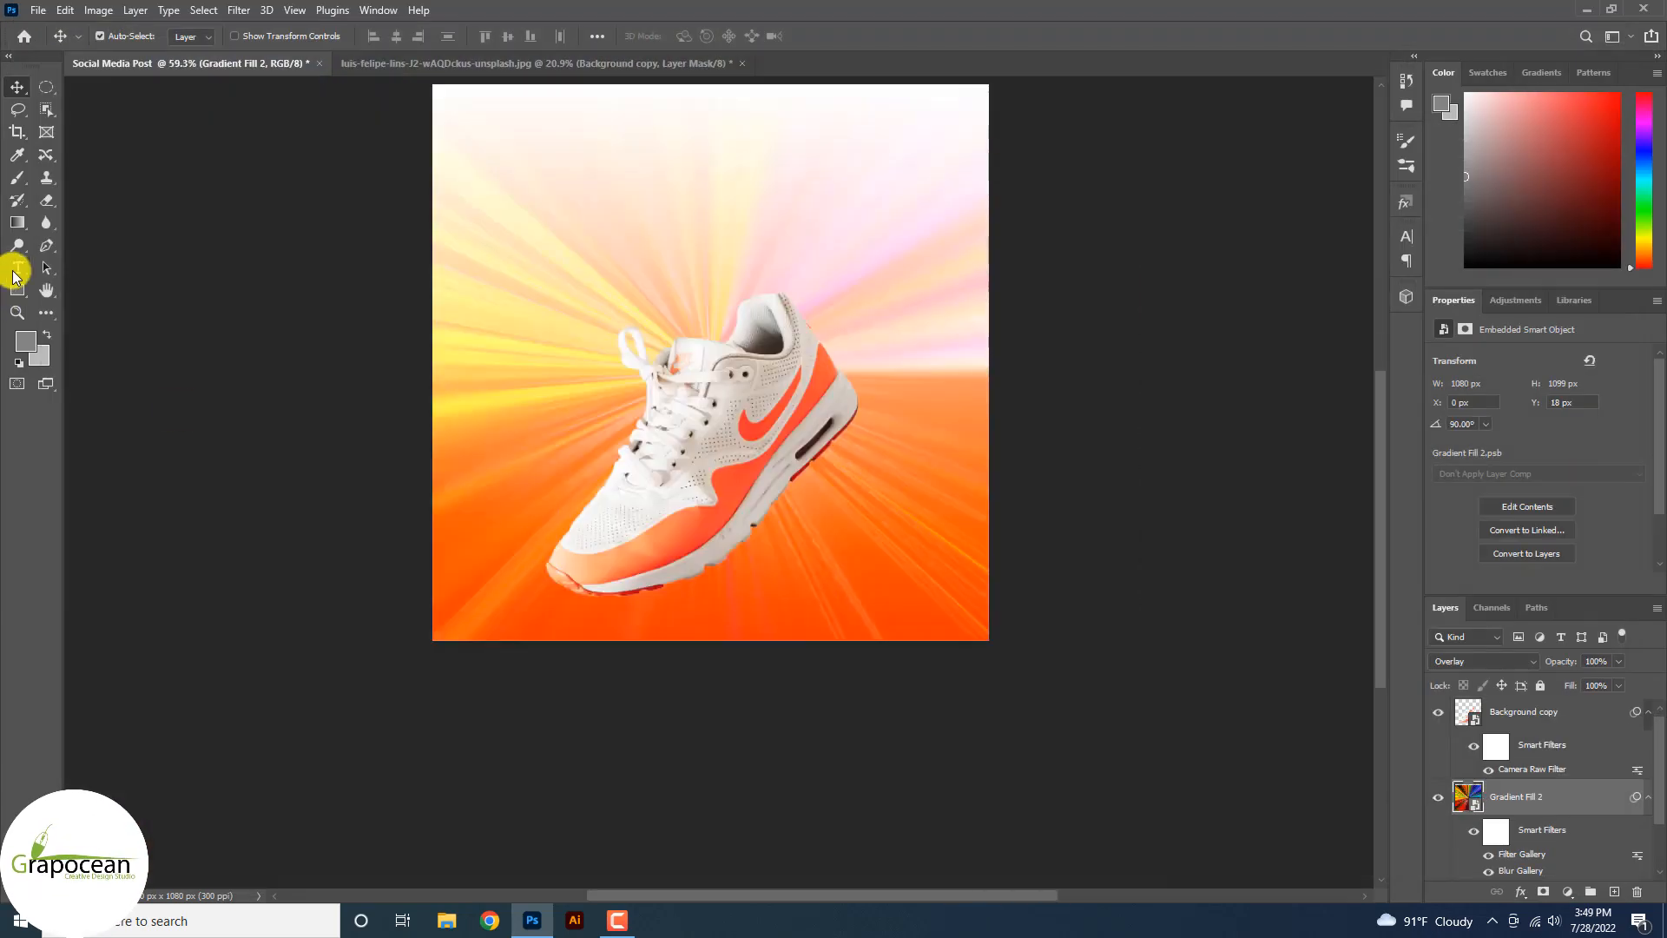
Add the headline text "SHOE" on the canvas above the shoe.
left_click(15, 272)
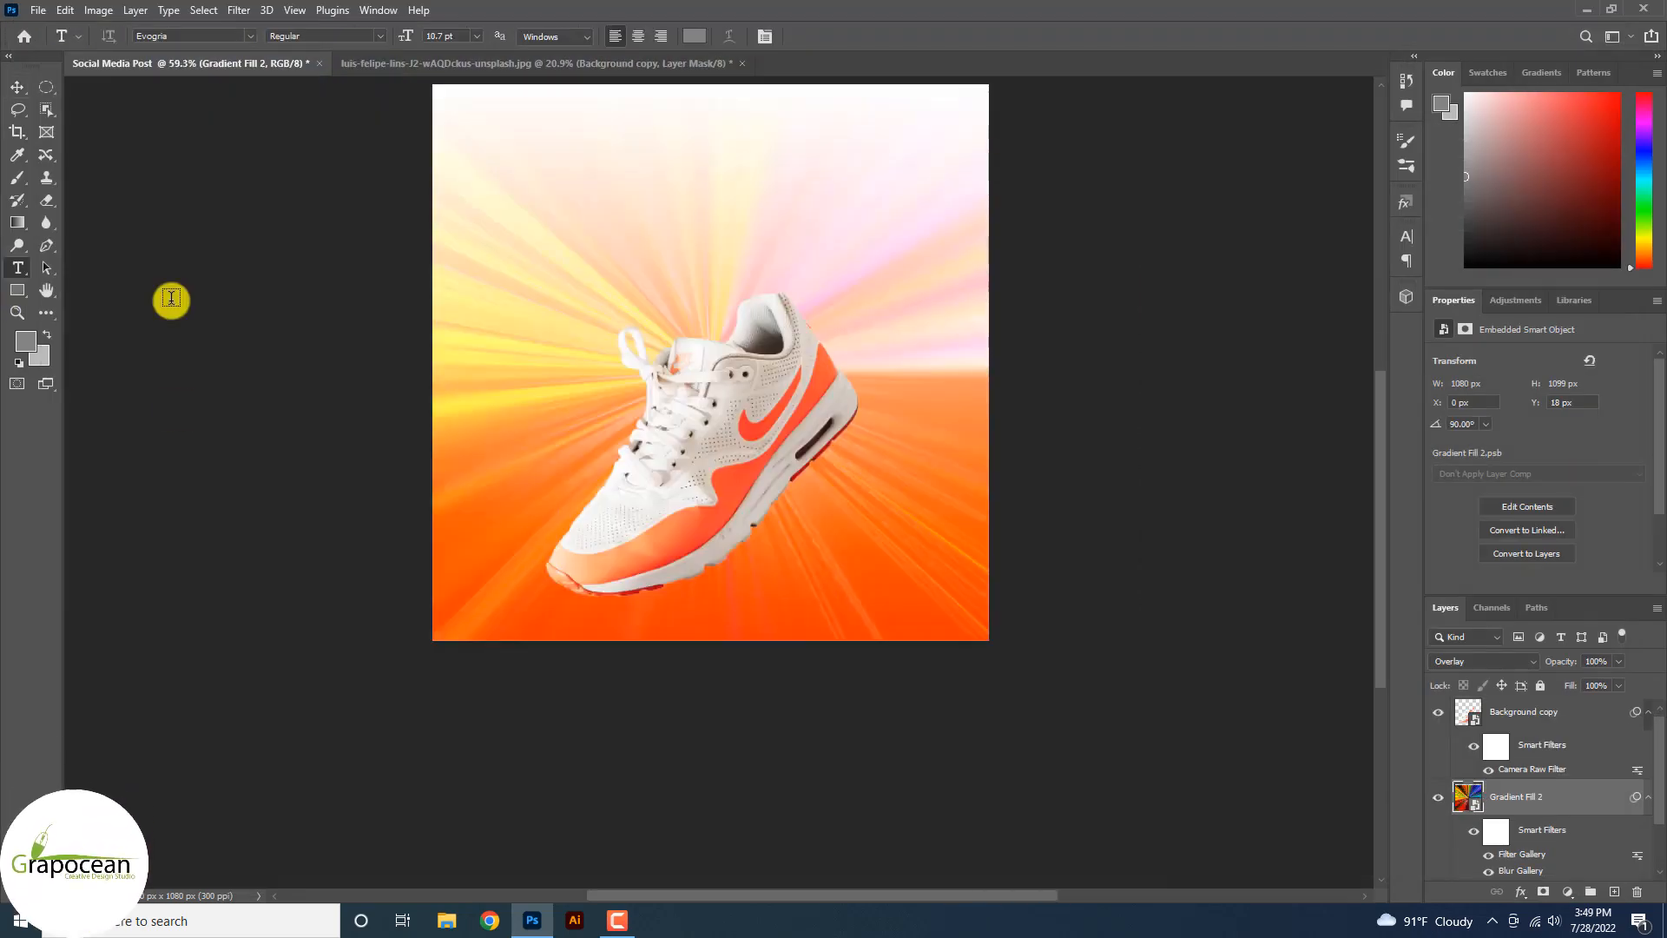
left_click(658, 210)
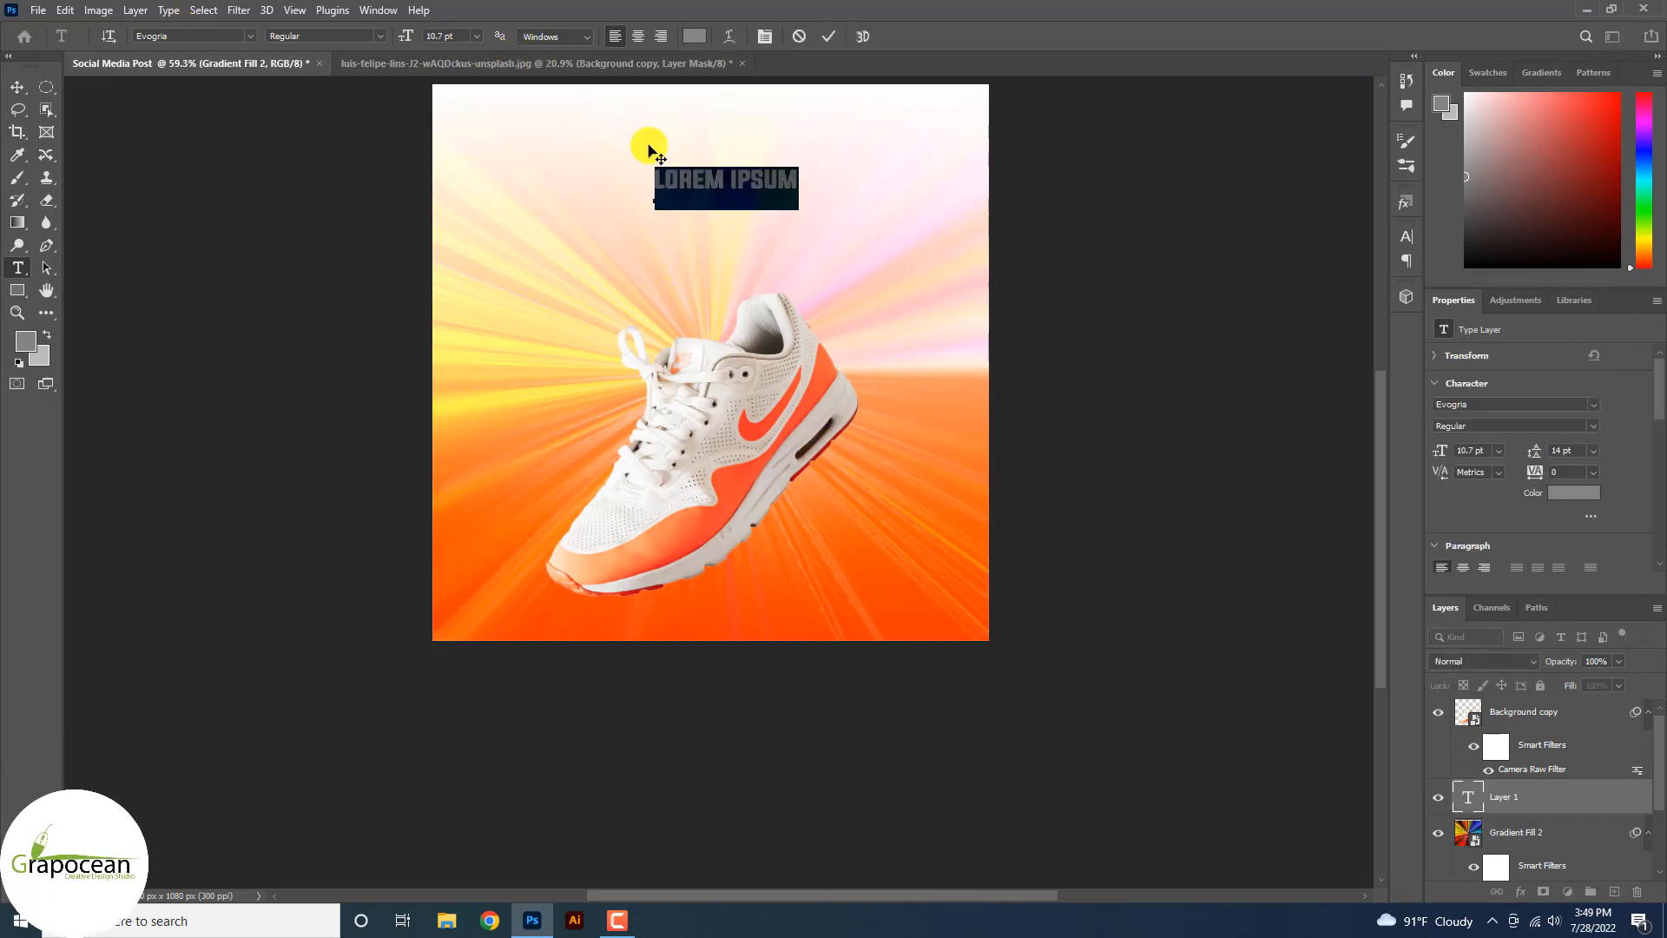
key("BackSpace")
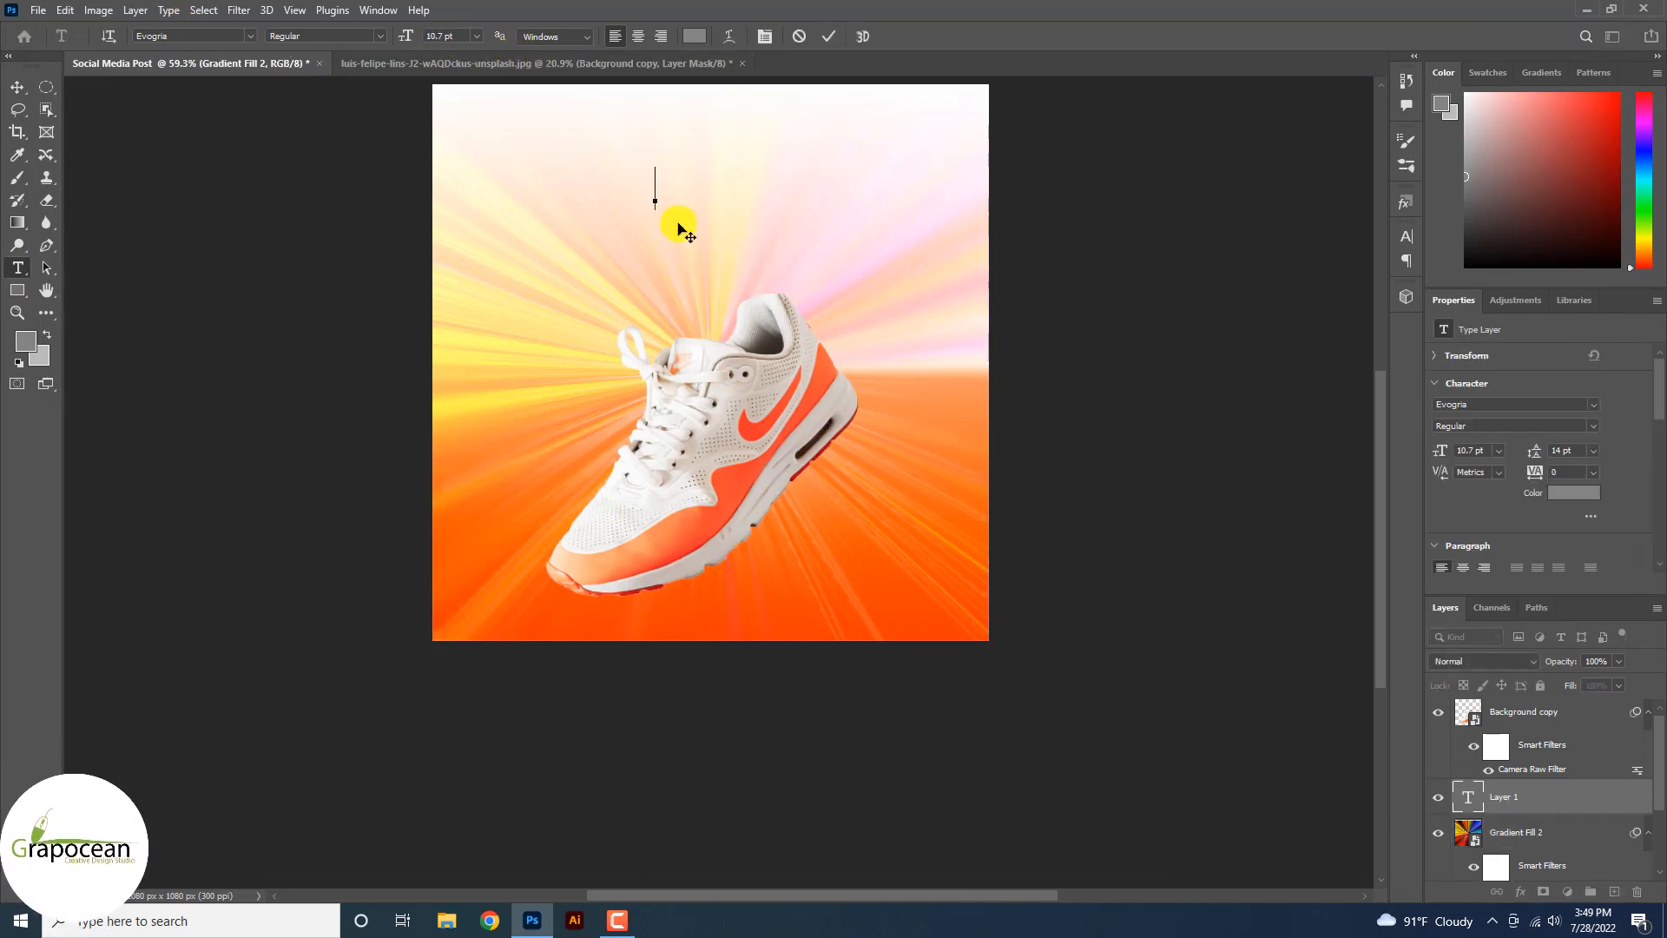
type("SH")
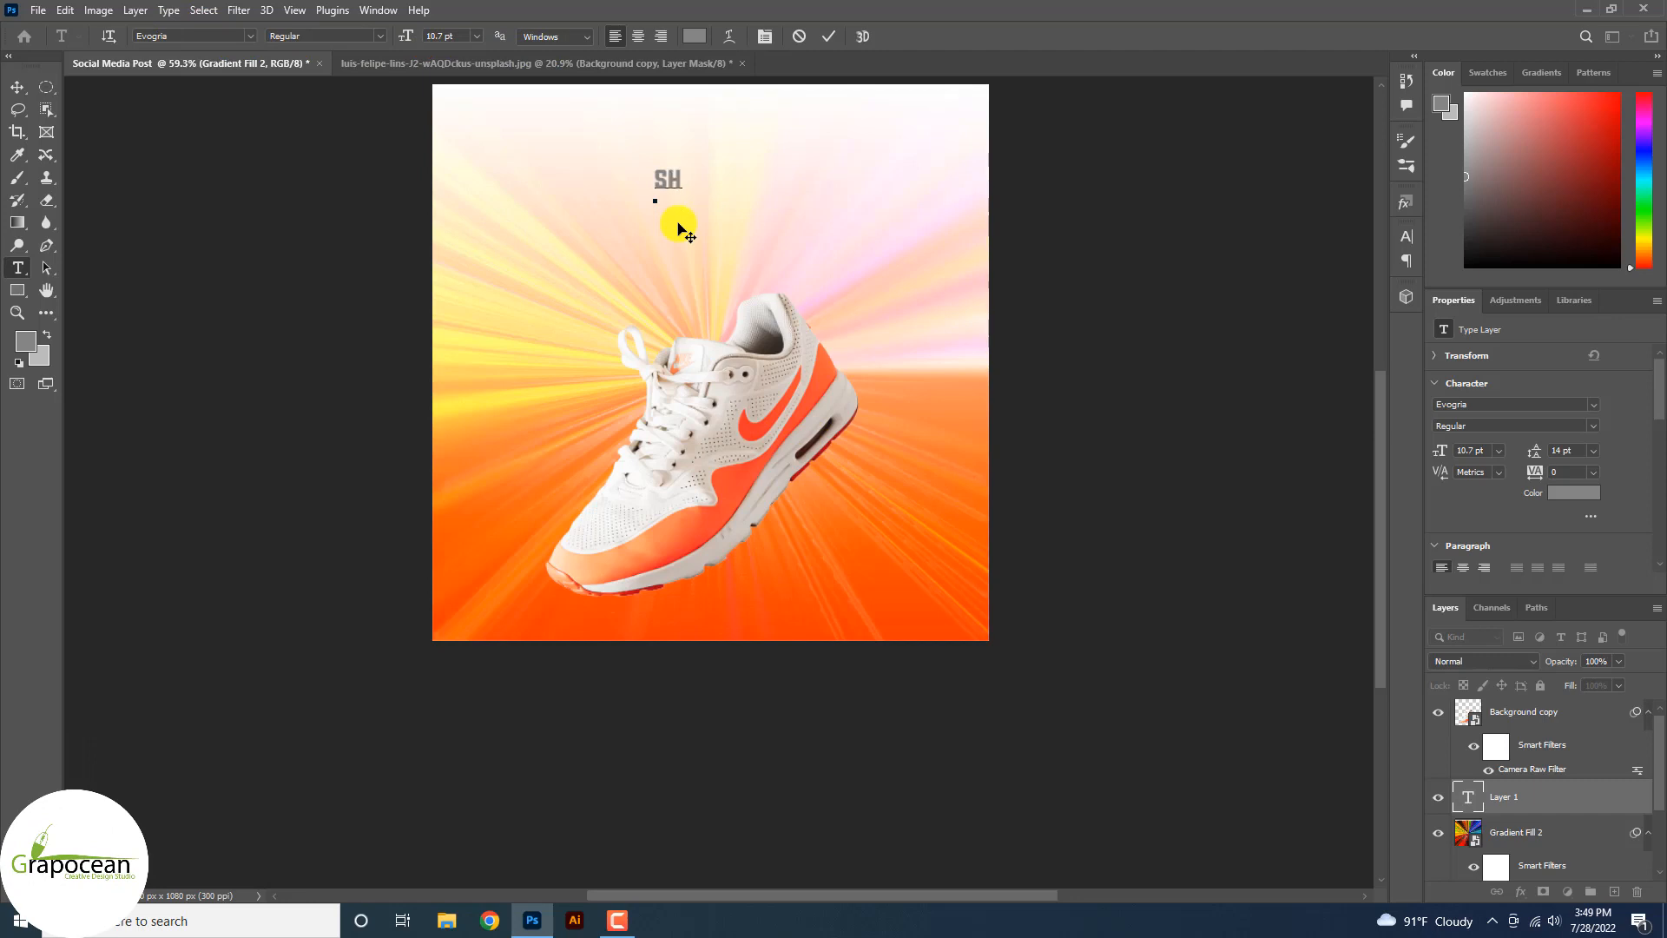
type("OE")
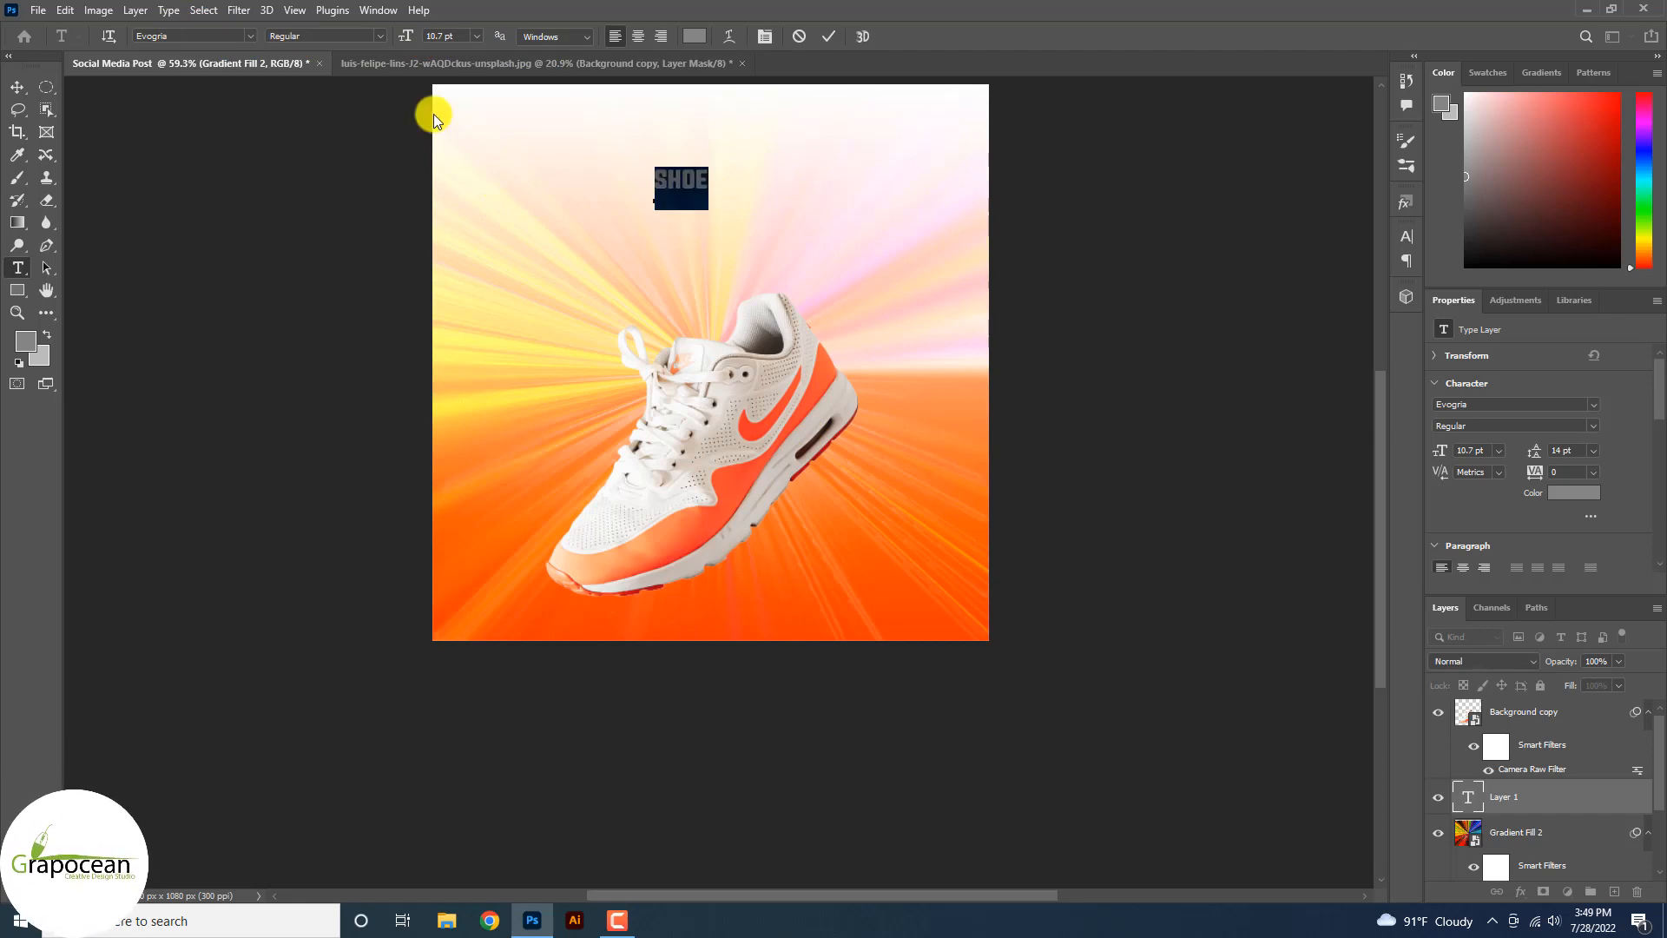
Enlarge the SHOE headline to 62 pt and colour it red ff2626.
left_click_drag(404, 33, 602, 44)
left_click(695, 37)
left_click(596, 91)
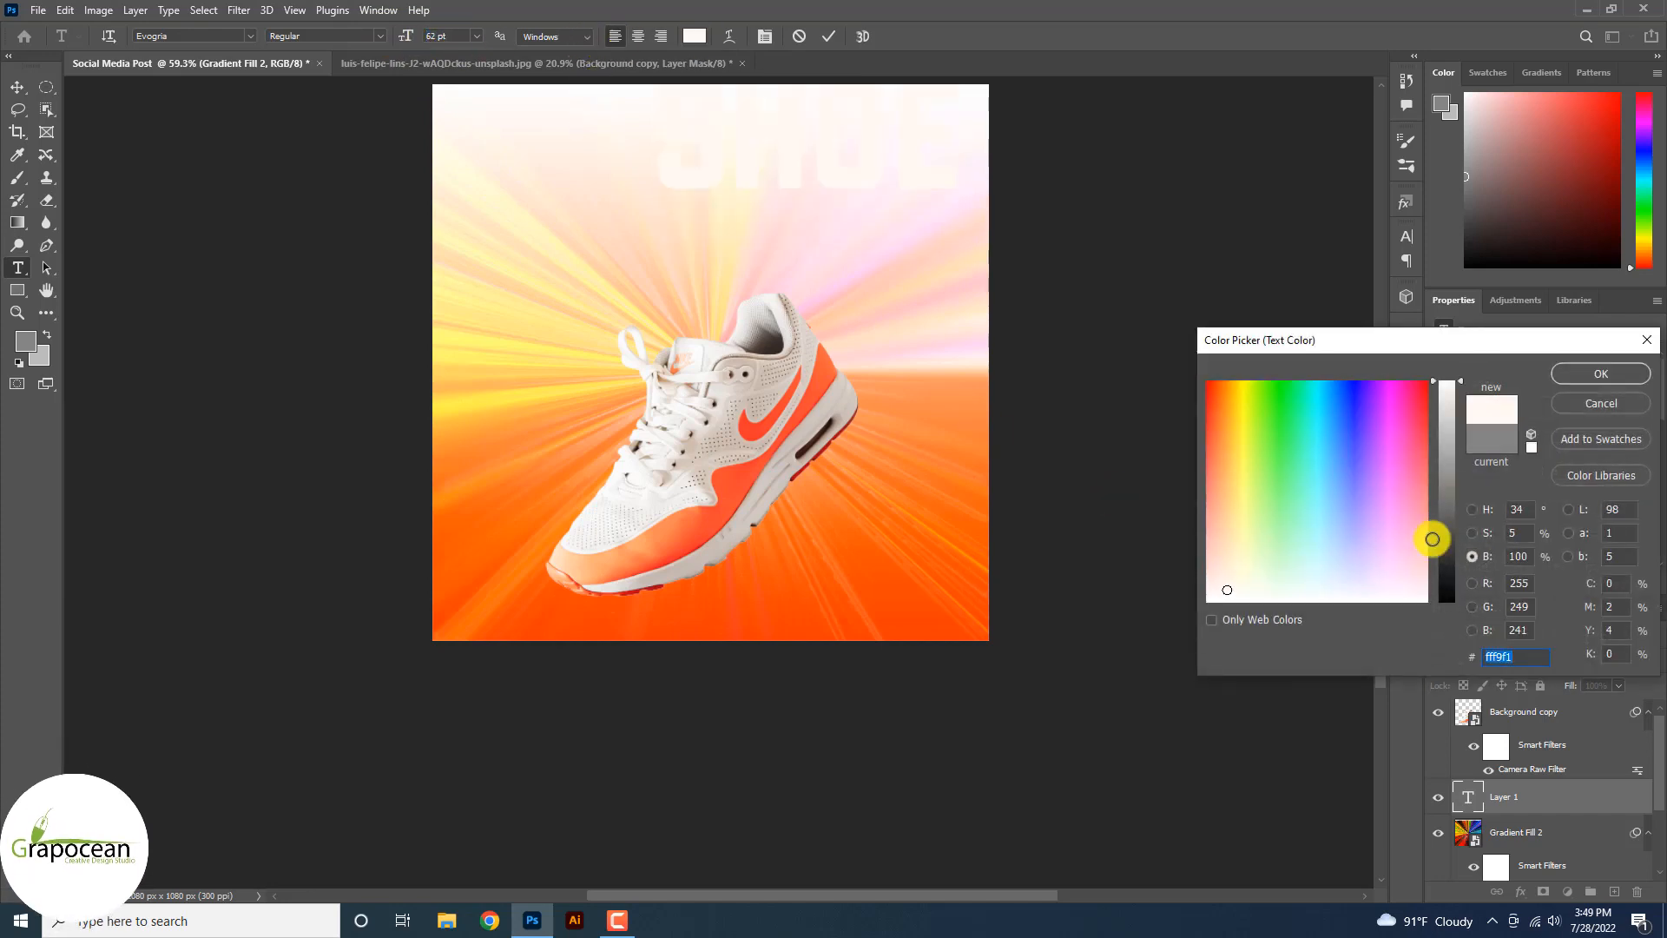
left_click(1455, 564)
left_click(927, 484)
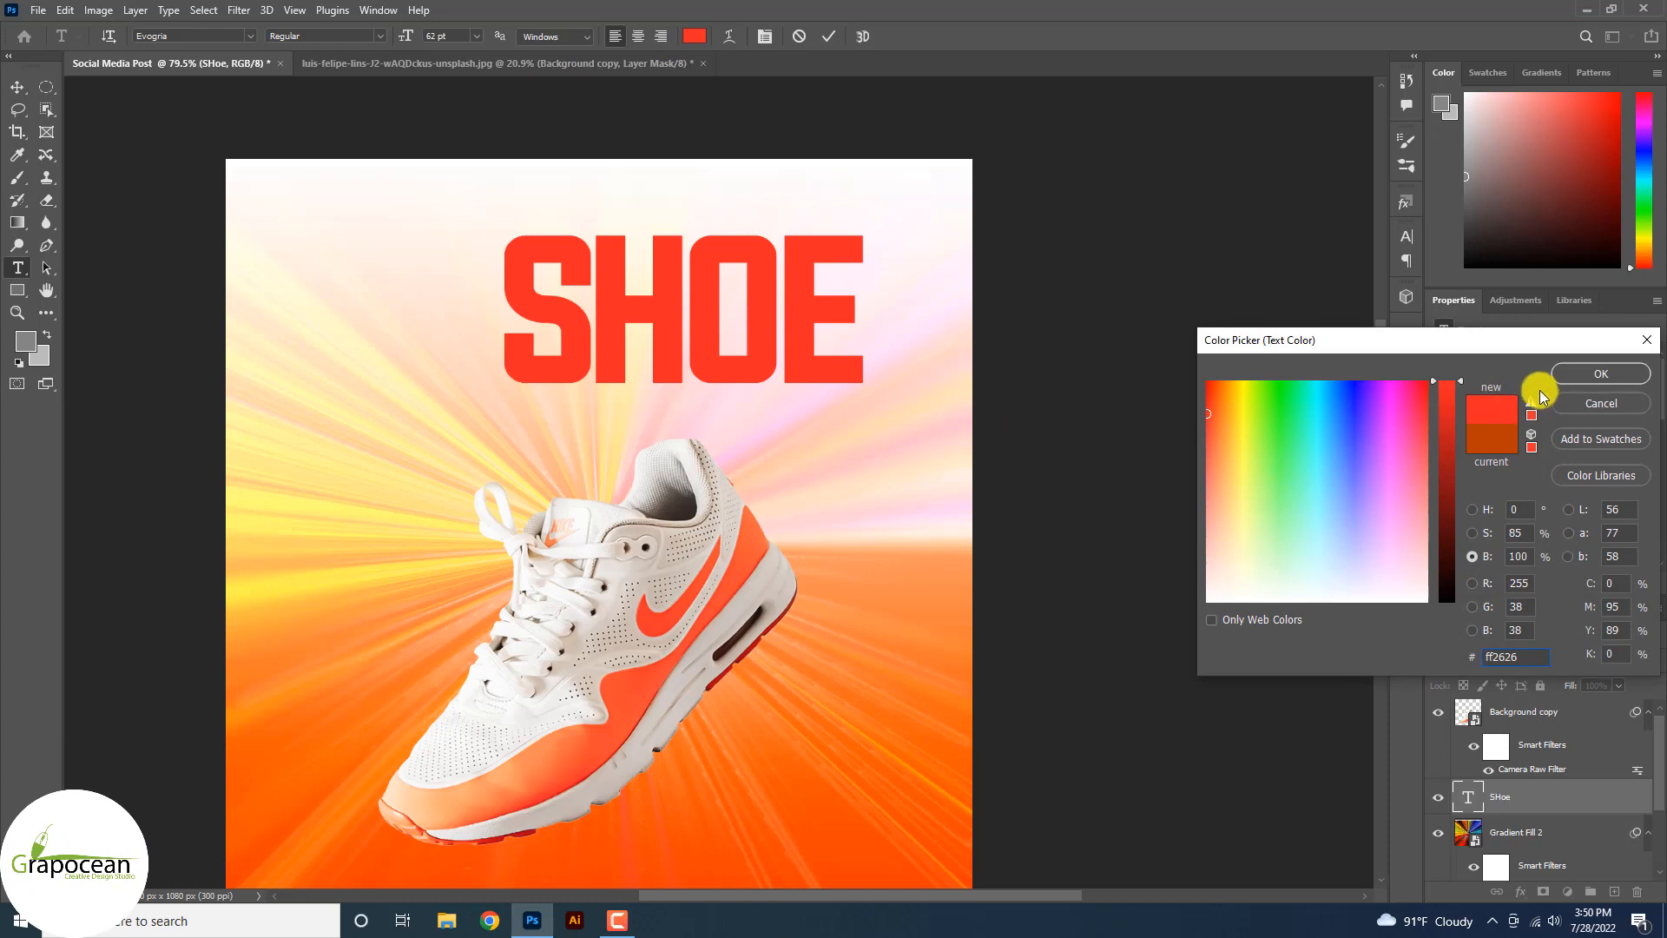
left_click(1582, 375)
Change the SHOE headline's font to Paytone One and move it left so it sits above the shoe.
left_click(249, 36)
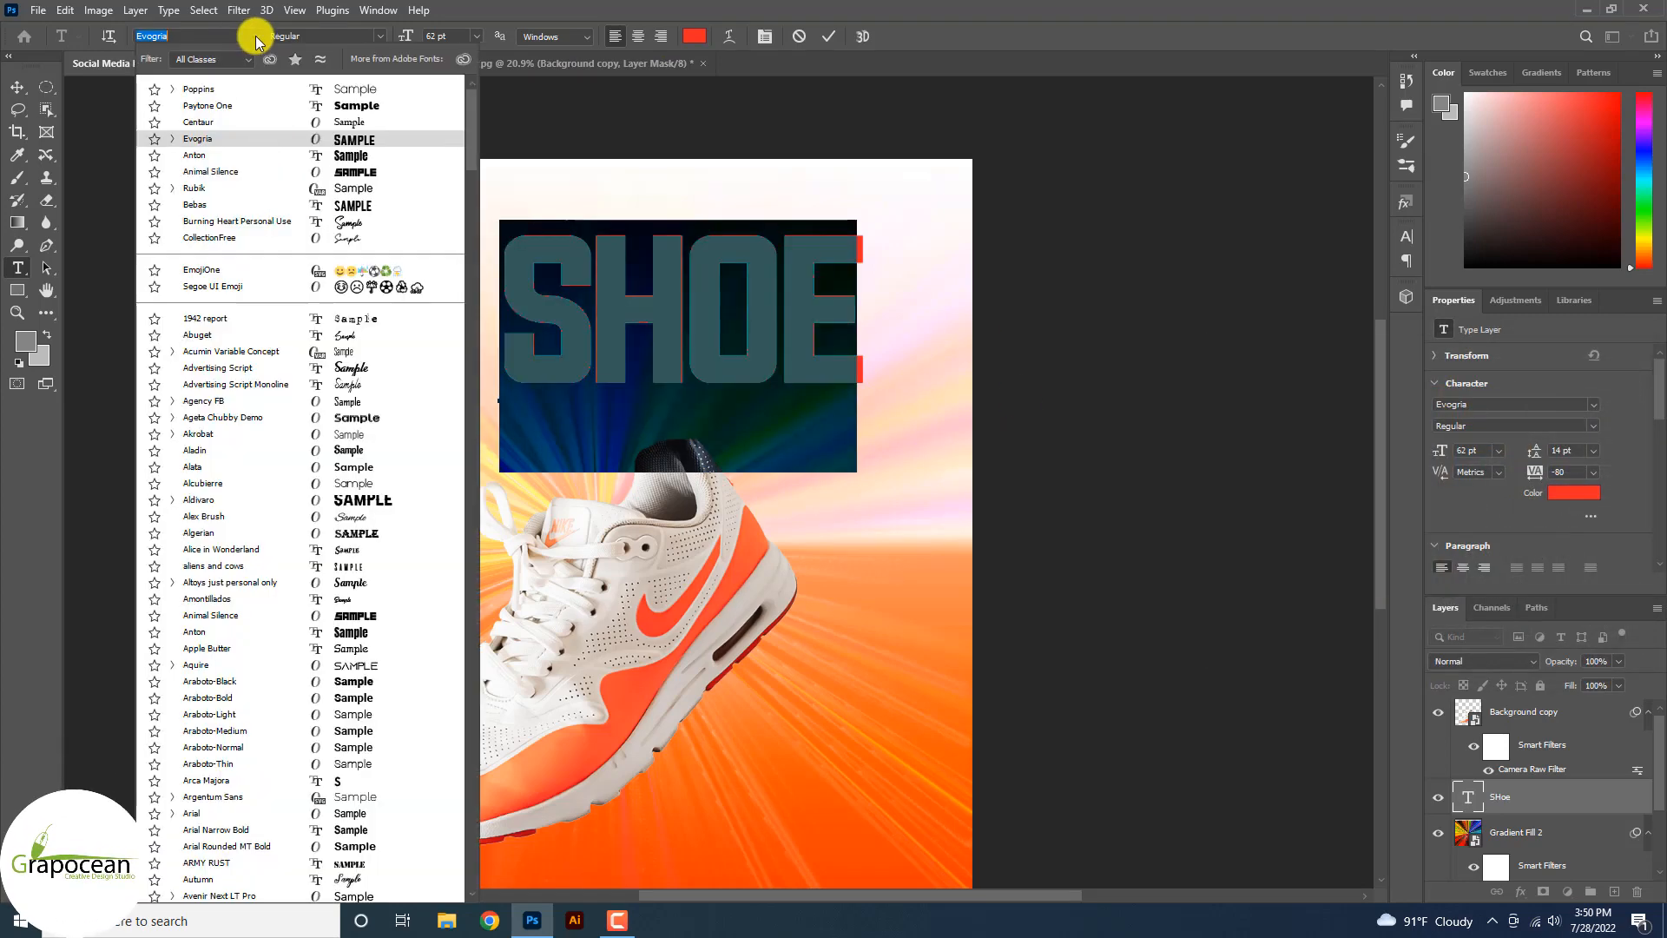
left_click(373, 106)
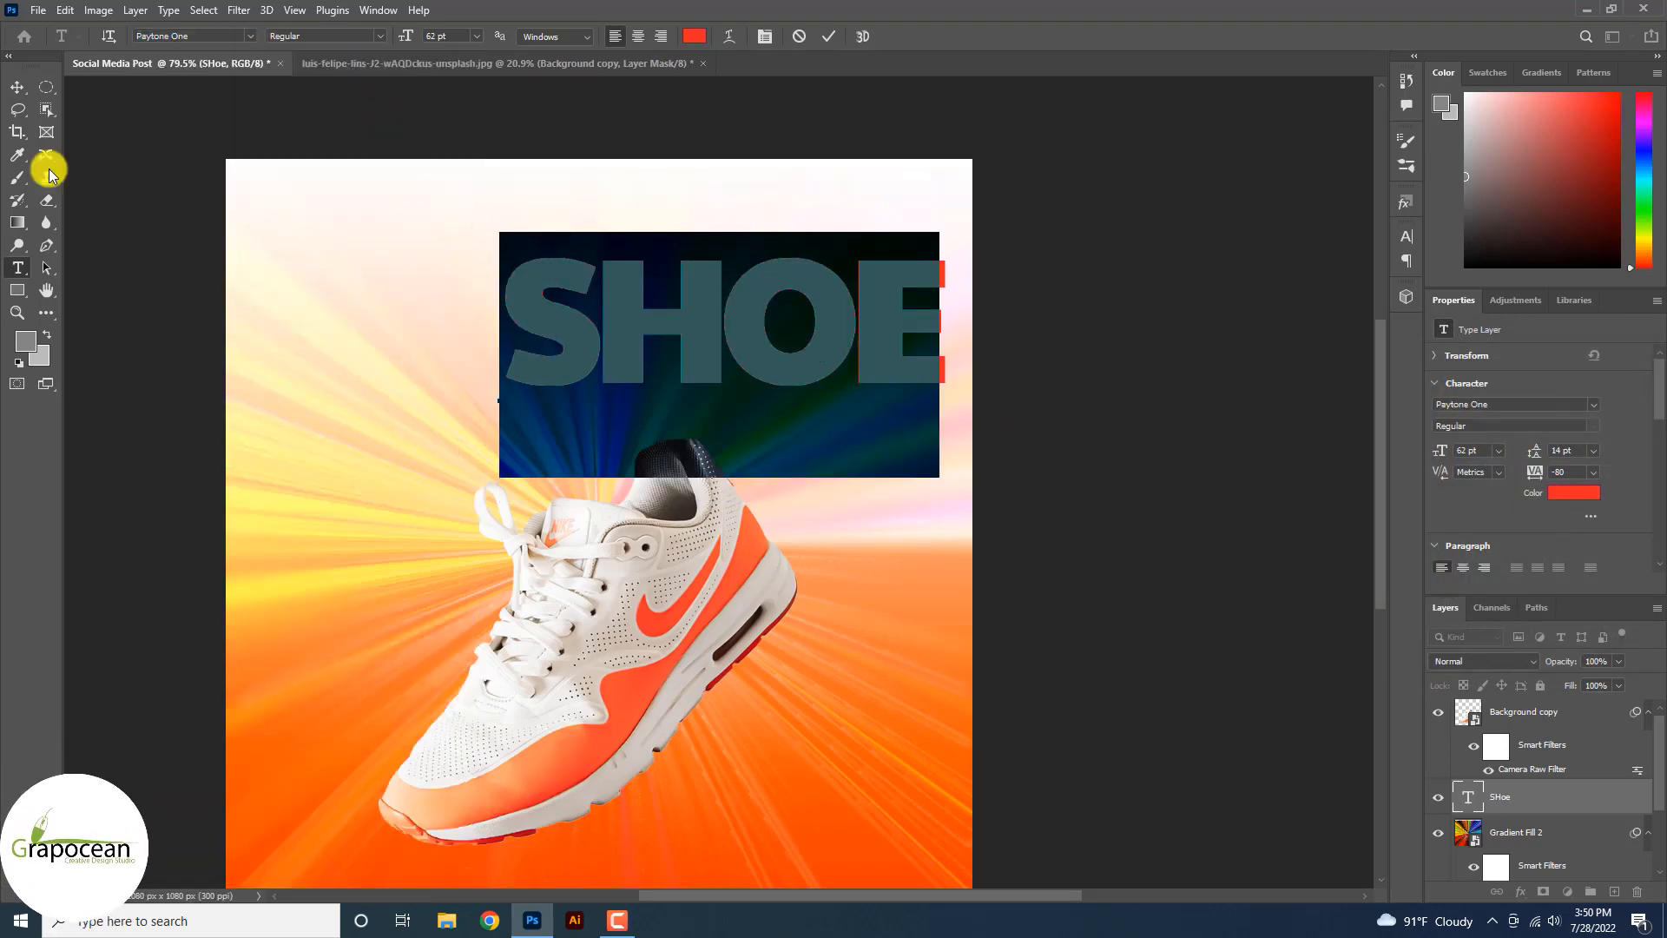
left_click(12, 89)
left_click_drag(800, 365, 641, 356)
scroll(647, 358, "down", 1)
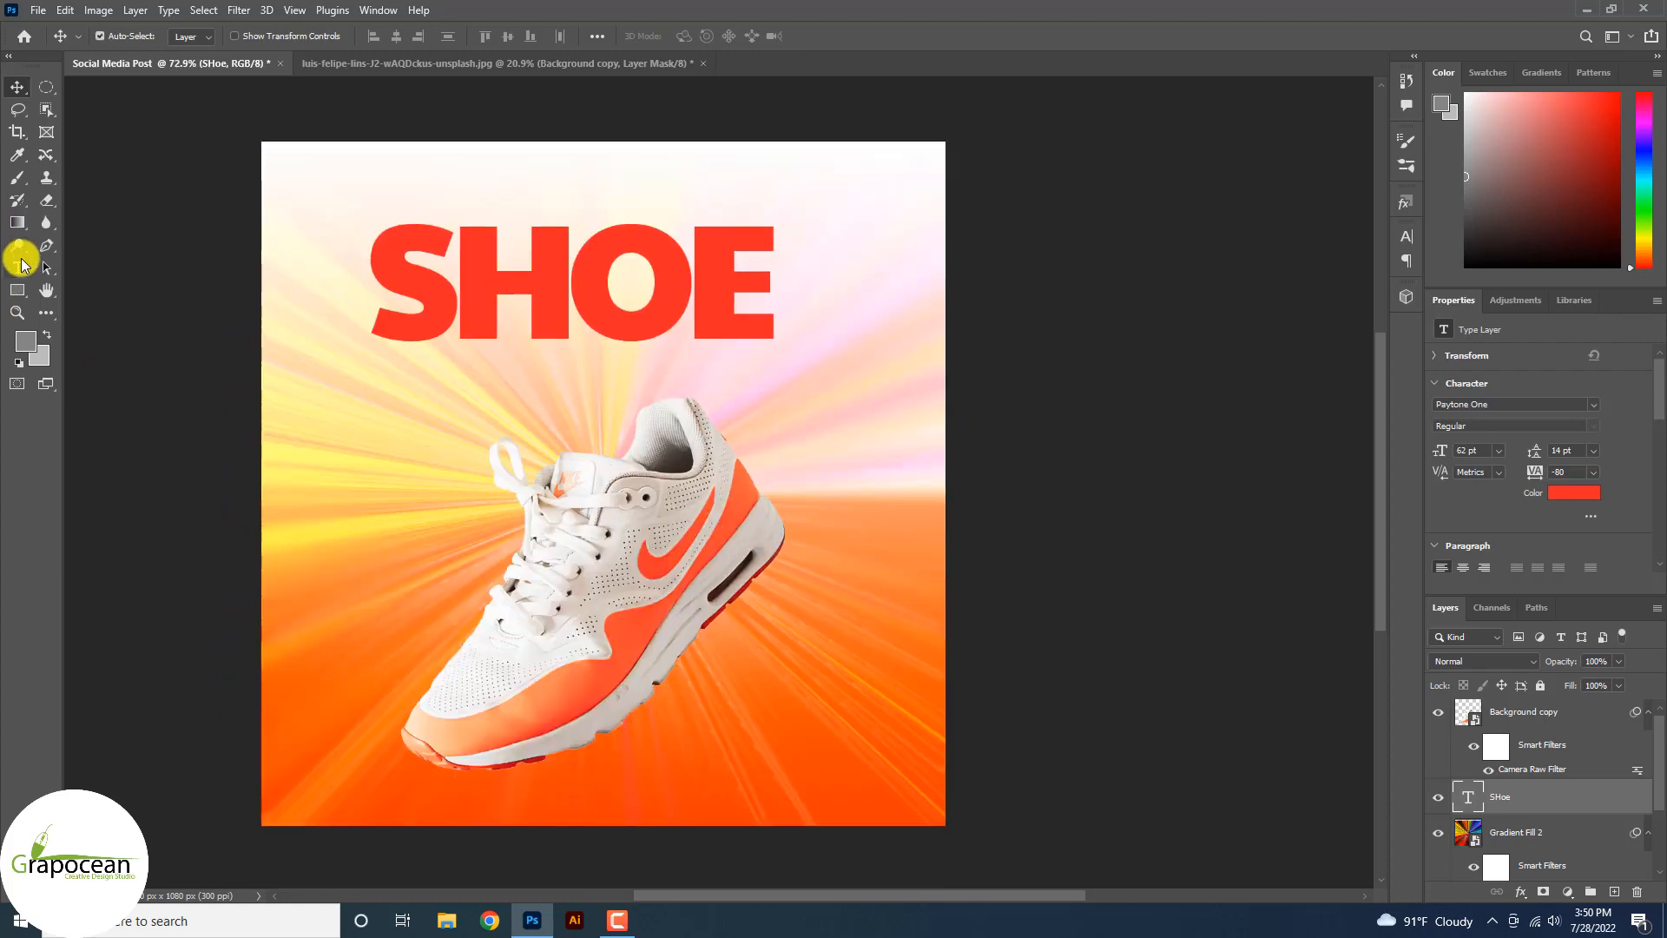
Add a separate text line reading "Social Media Banner" below the SHOE headline.
left_click(19, 267)
left_click(489, 419)
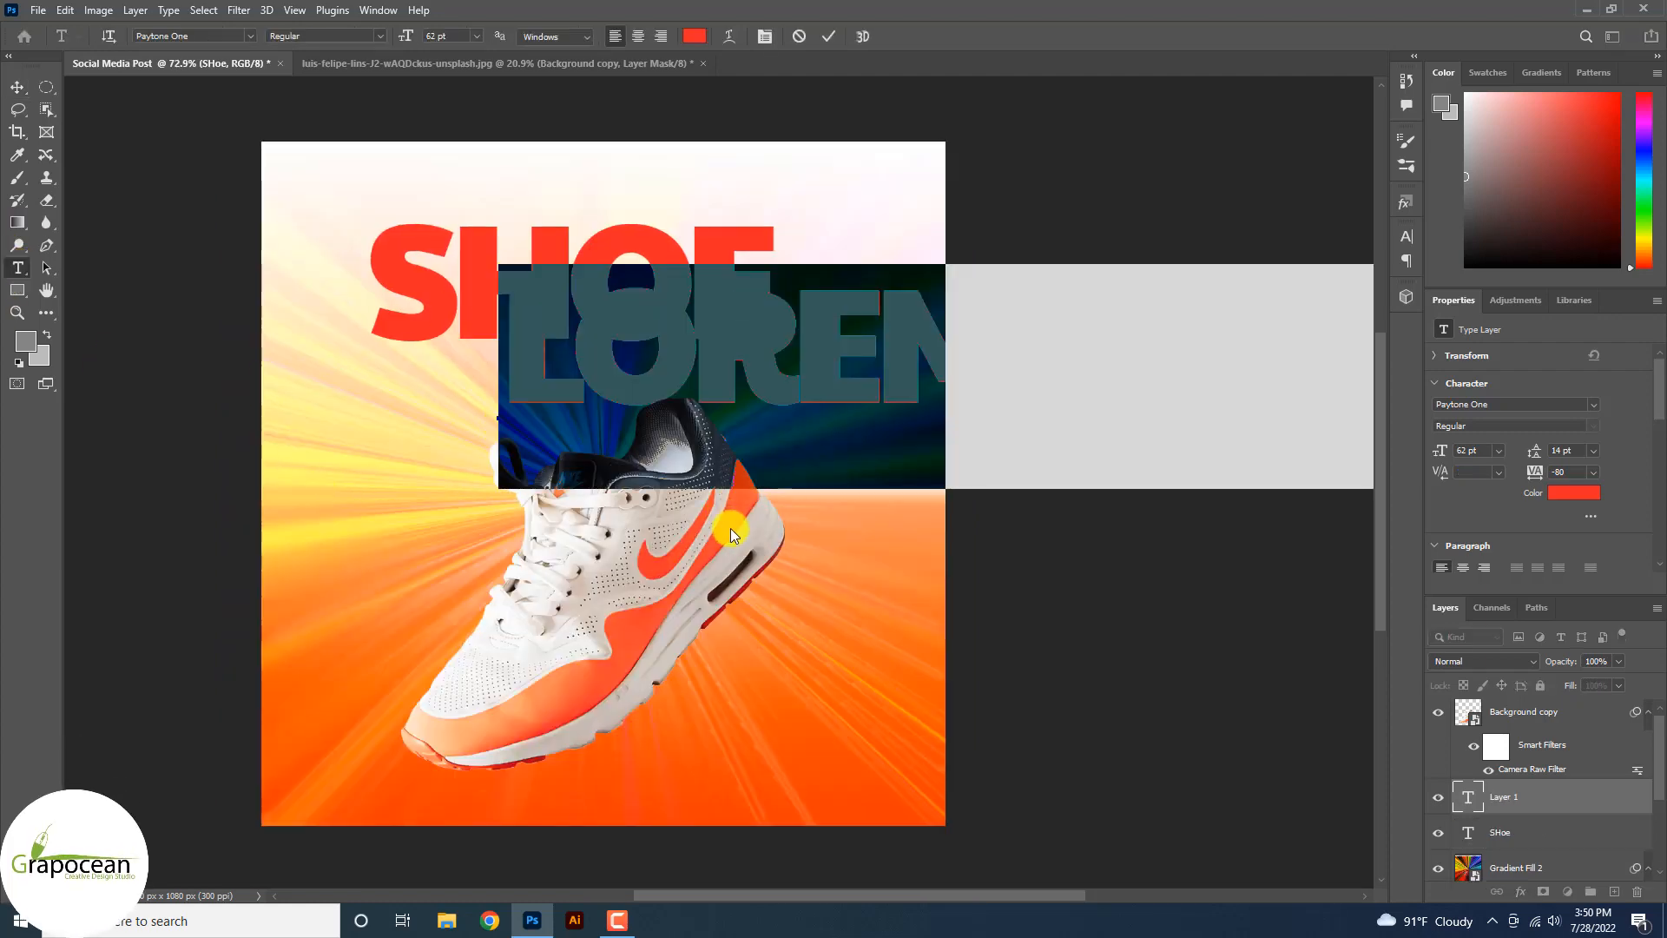
key("BackSpace")
type("SOCIAL")
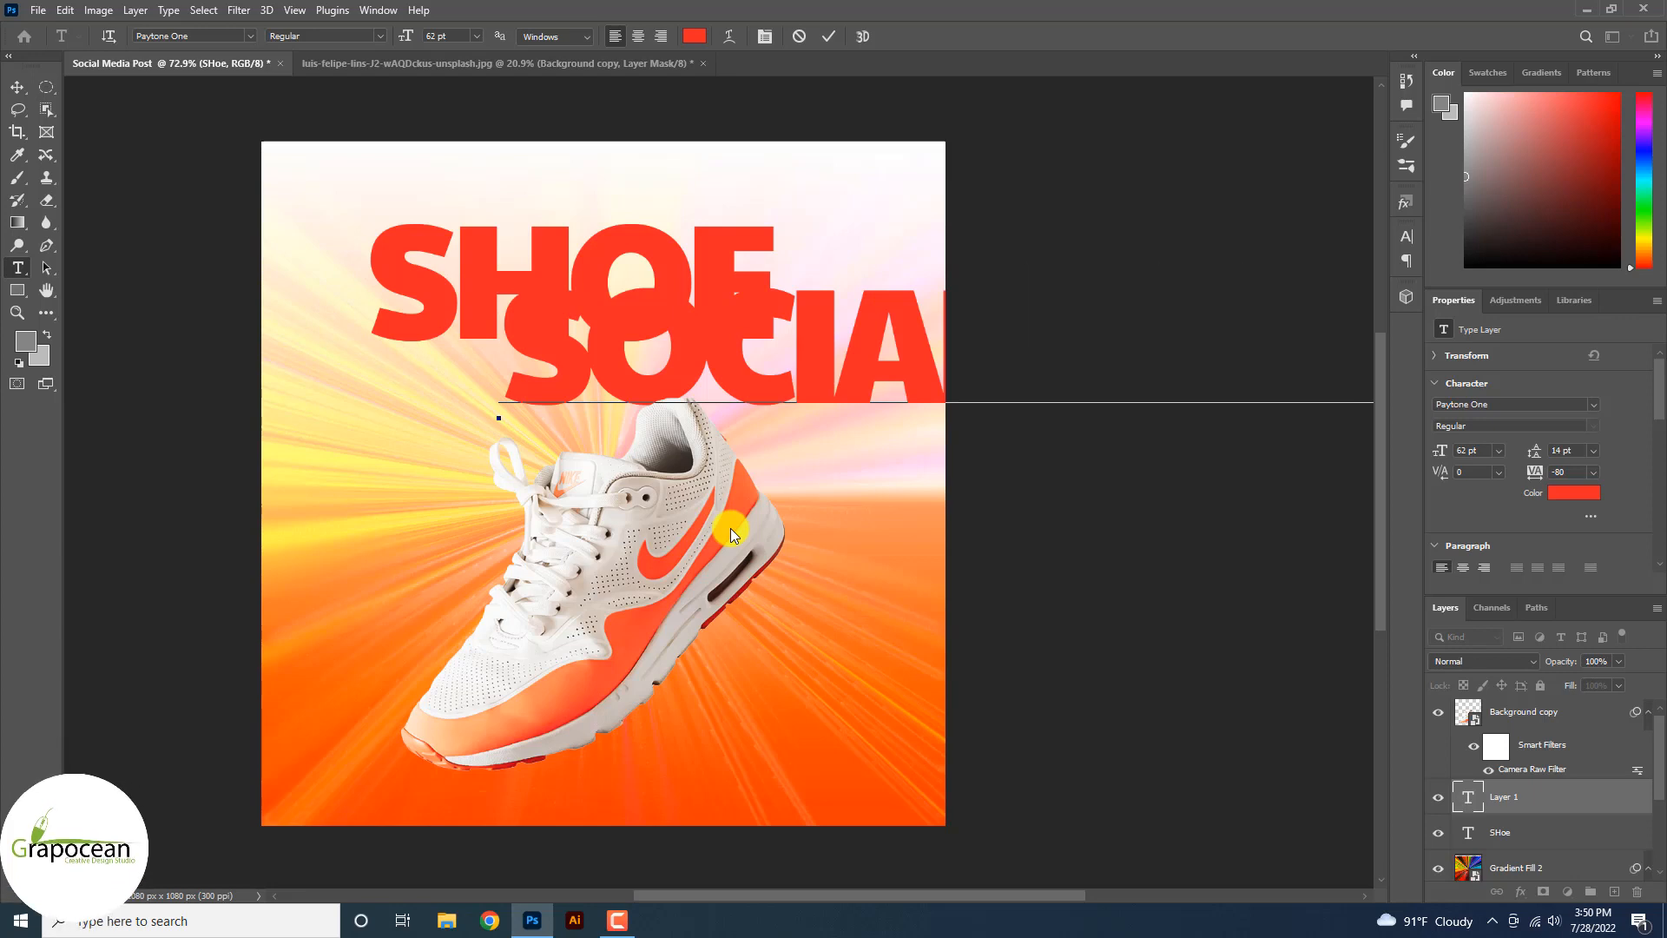
Set the Social Media Banner text in Poppins and reduce its size to 17 pt.
key("ctrl+a")
left_click(476, 36)
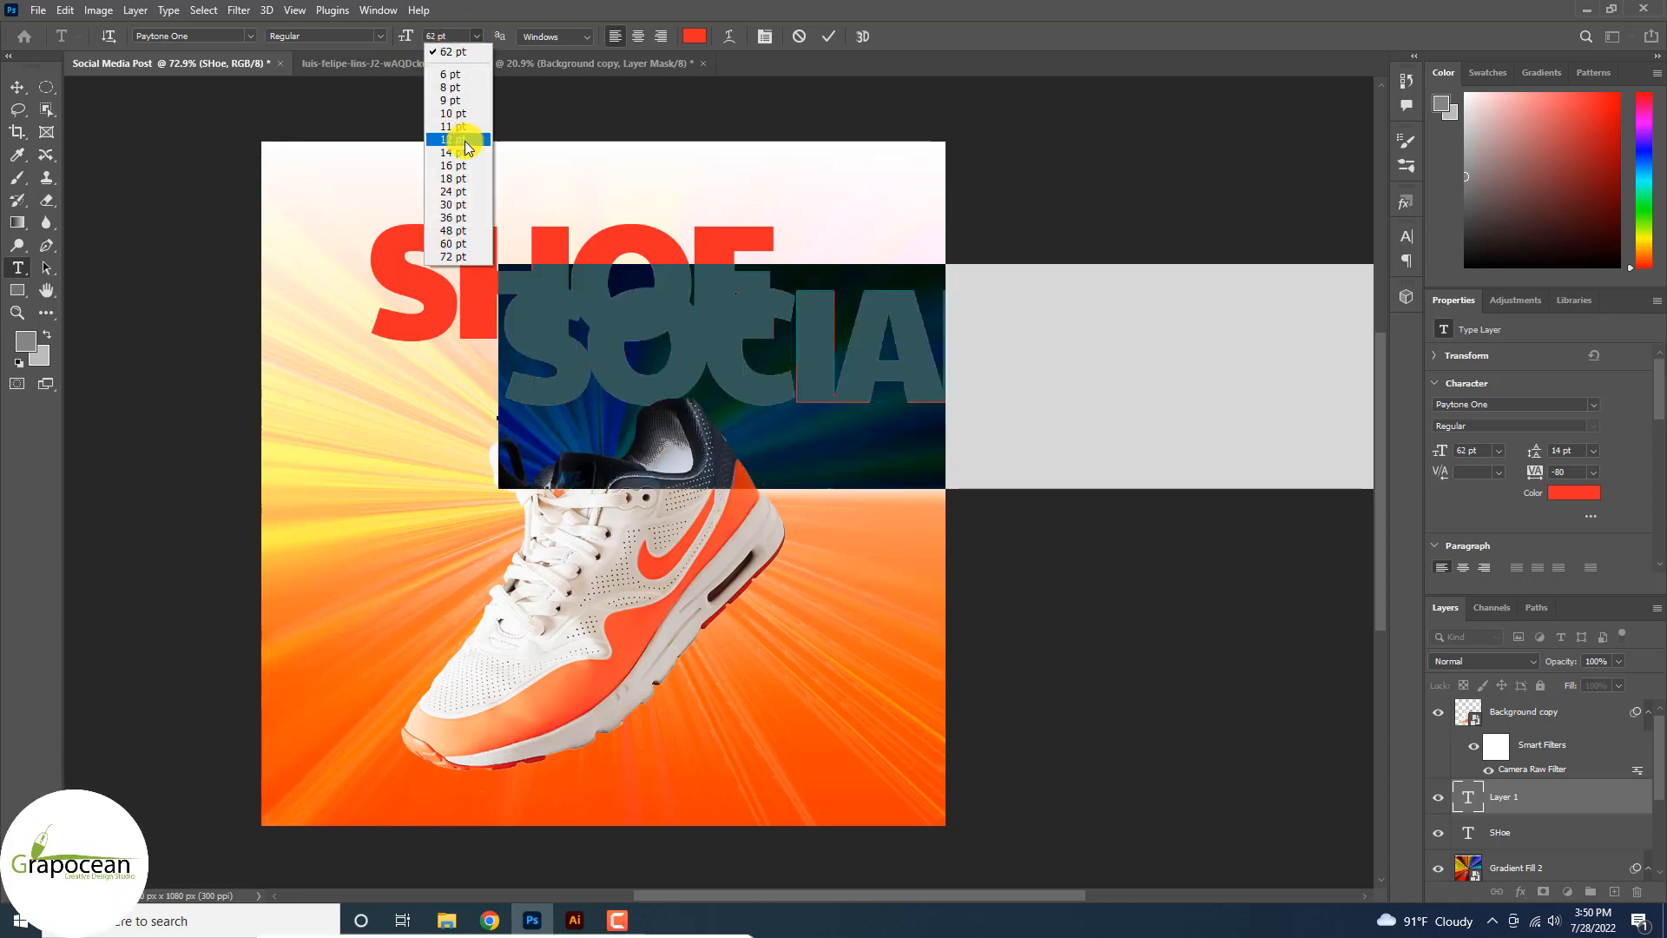
left_click(456, 189)
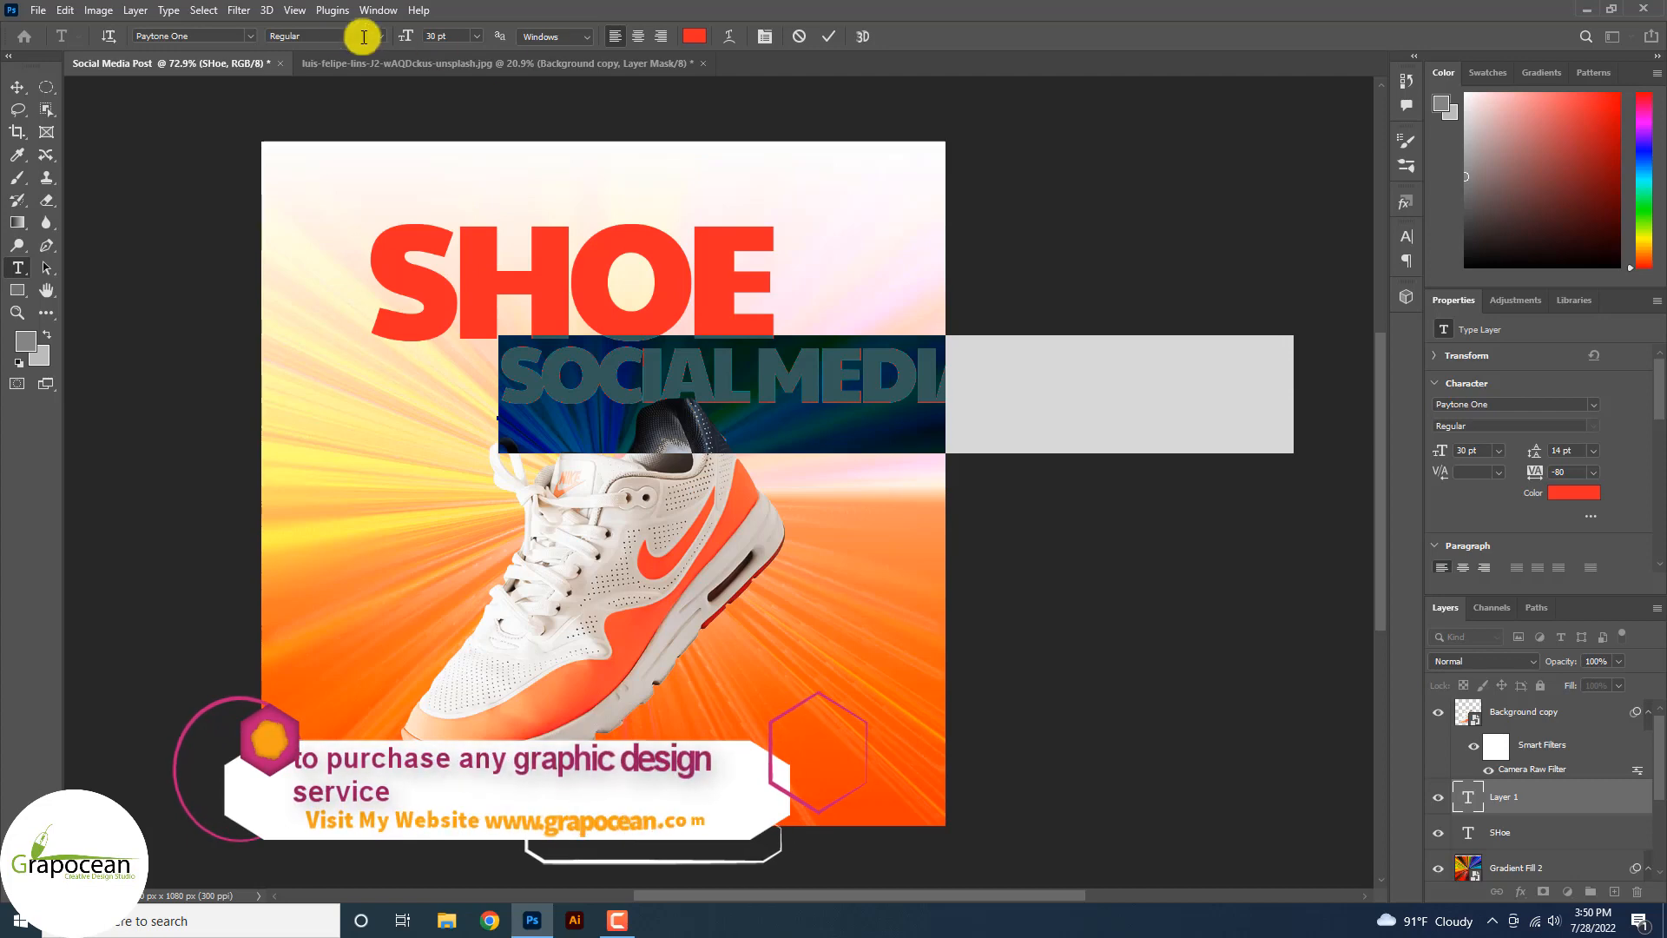
left_click(250, 35)
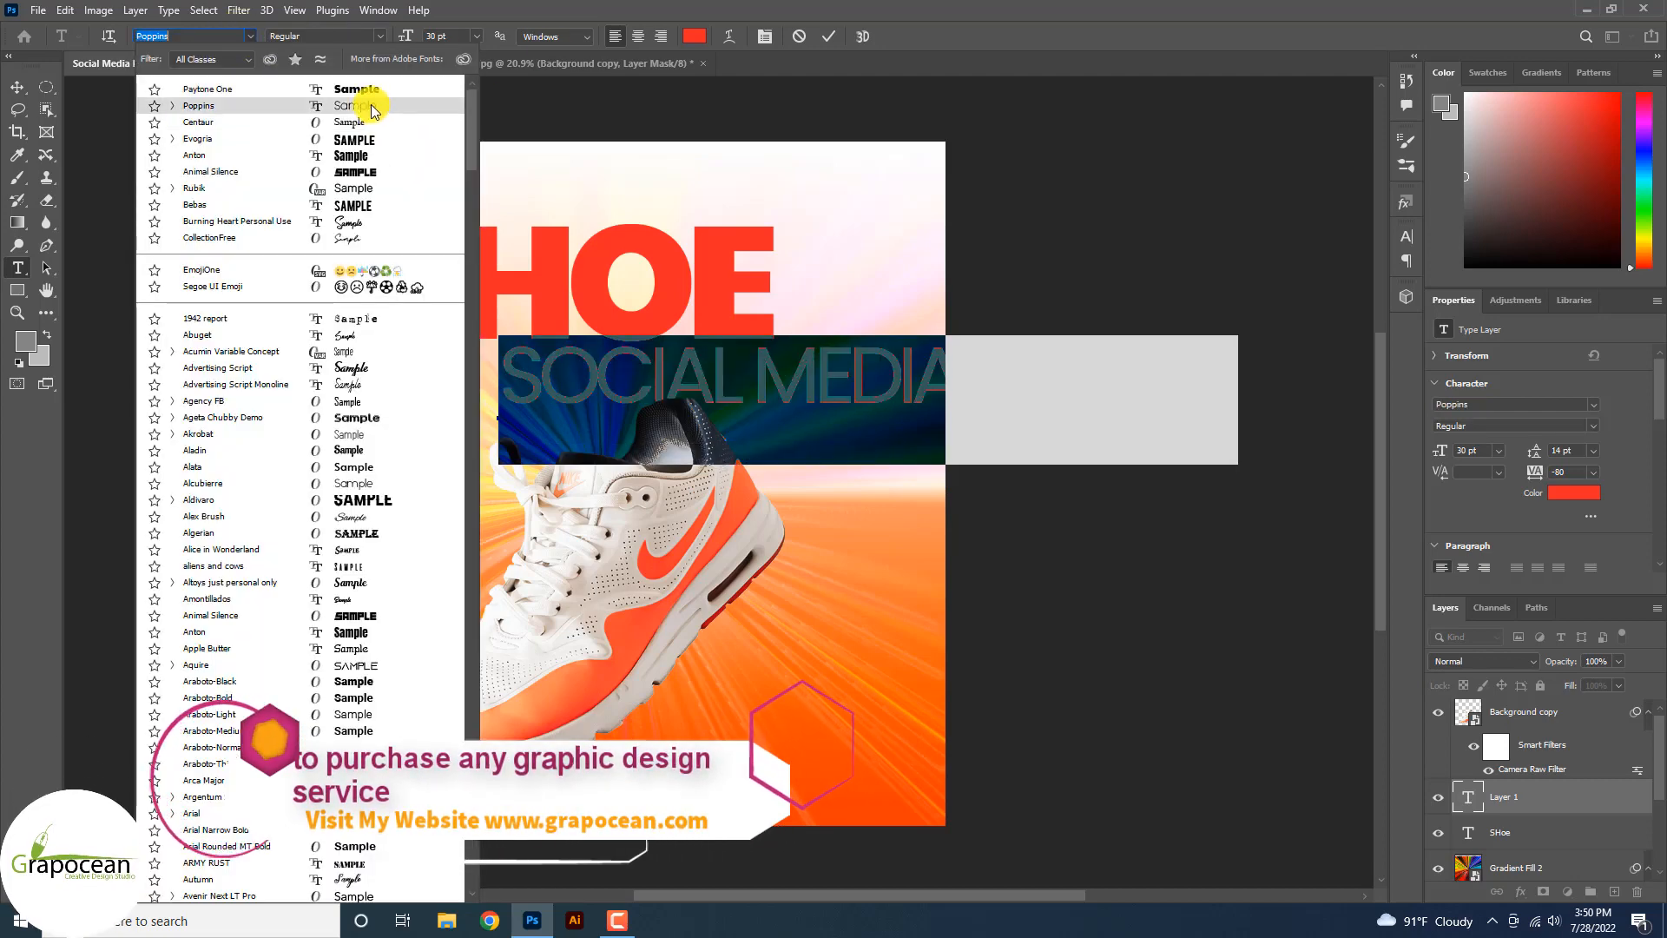
left_click(372, 104)
left_click_drag(409, 36, 382, 35)
Colour the Social Media Banner text yellow-orange and loosen its tracking to -40.
left_click(695, 36)
left_click(773, 569)
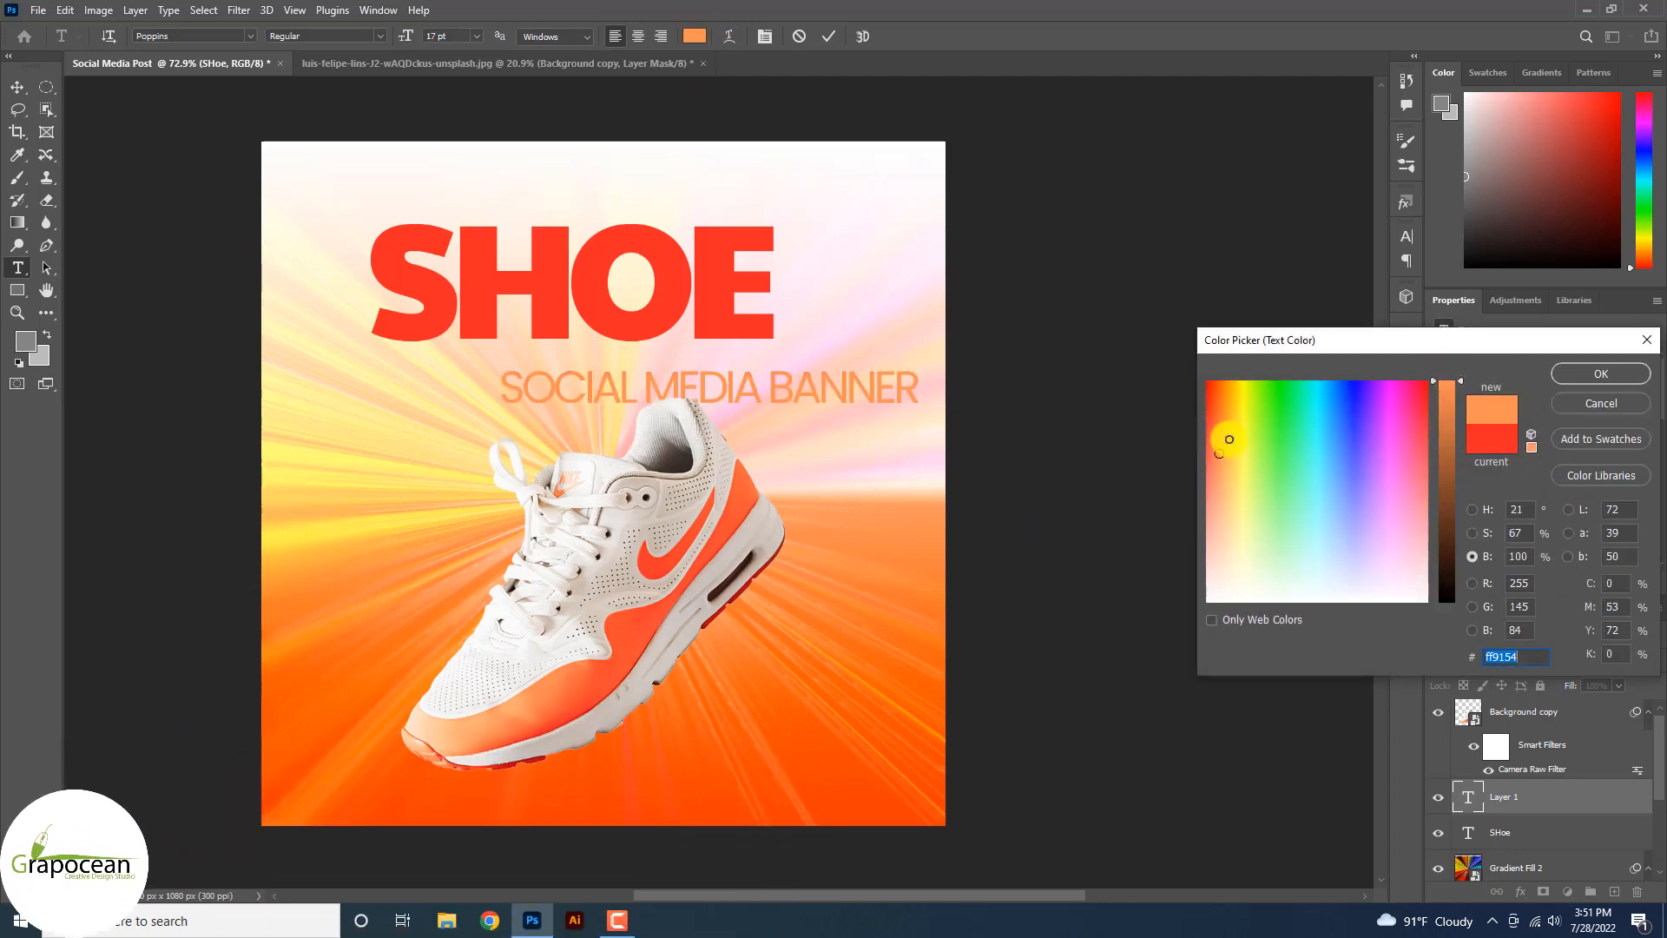
left_click(1557, 373)
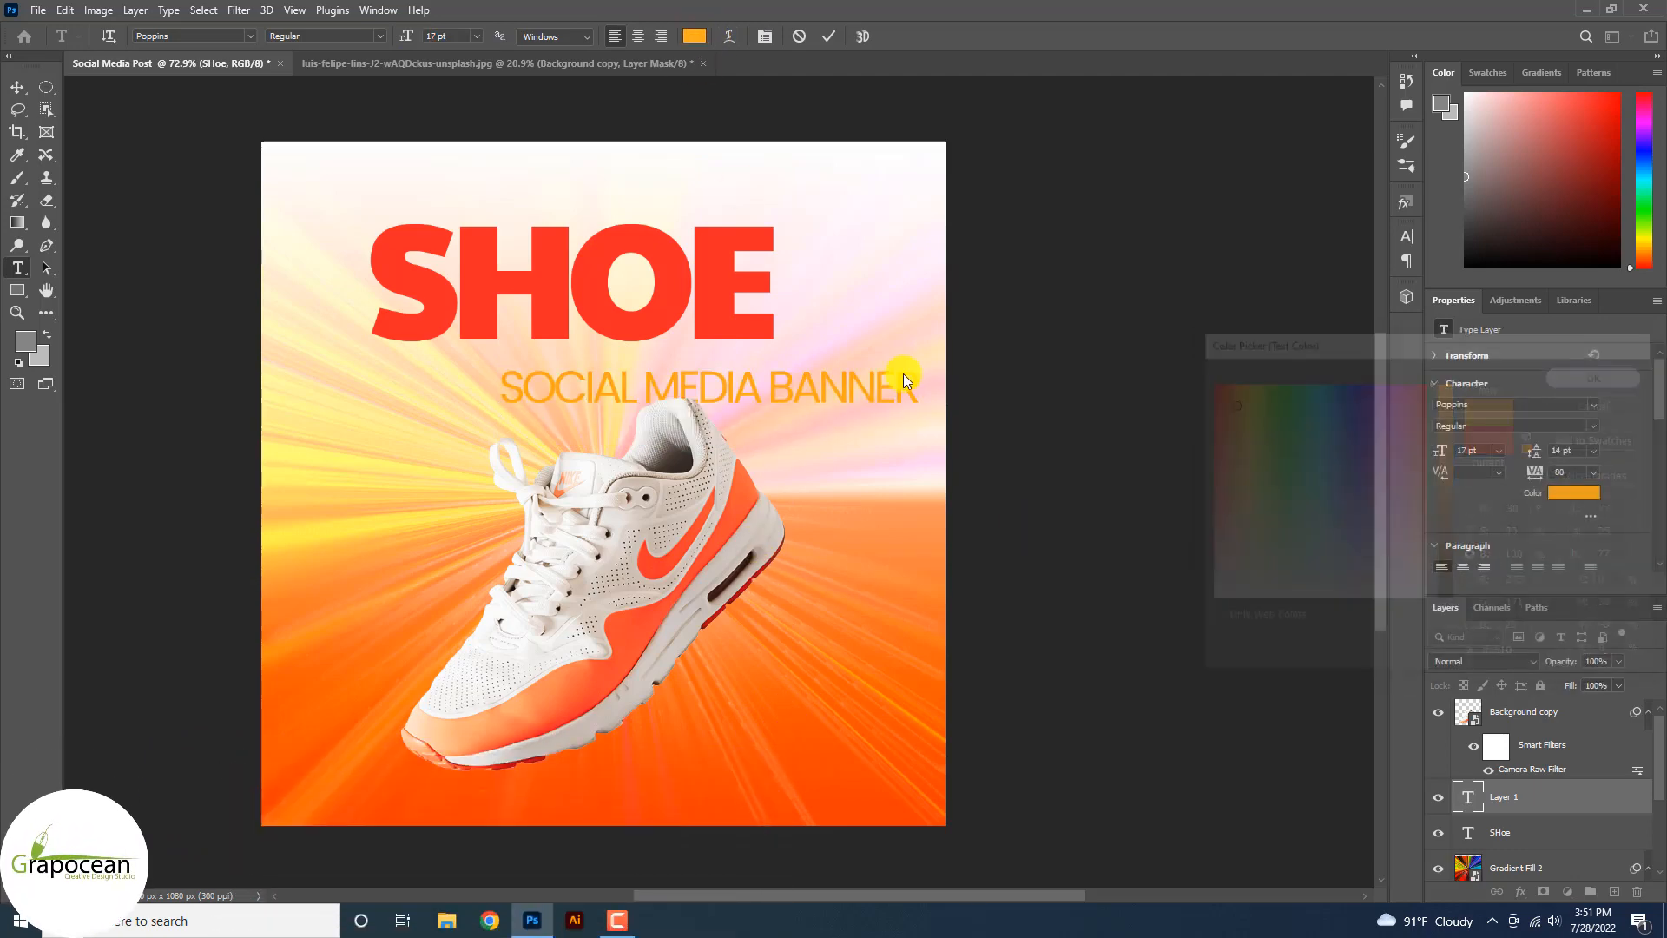
key("alt+Right")
key("alt+Right")
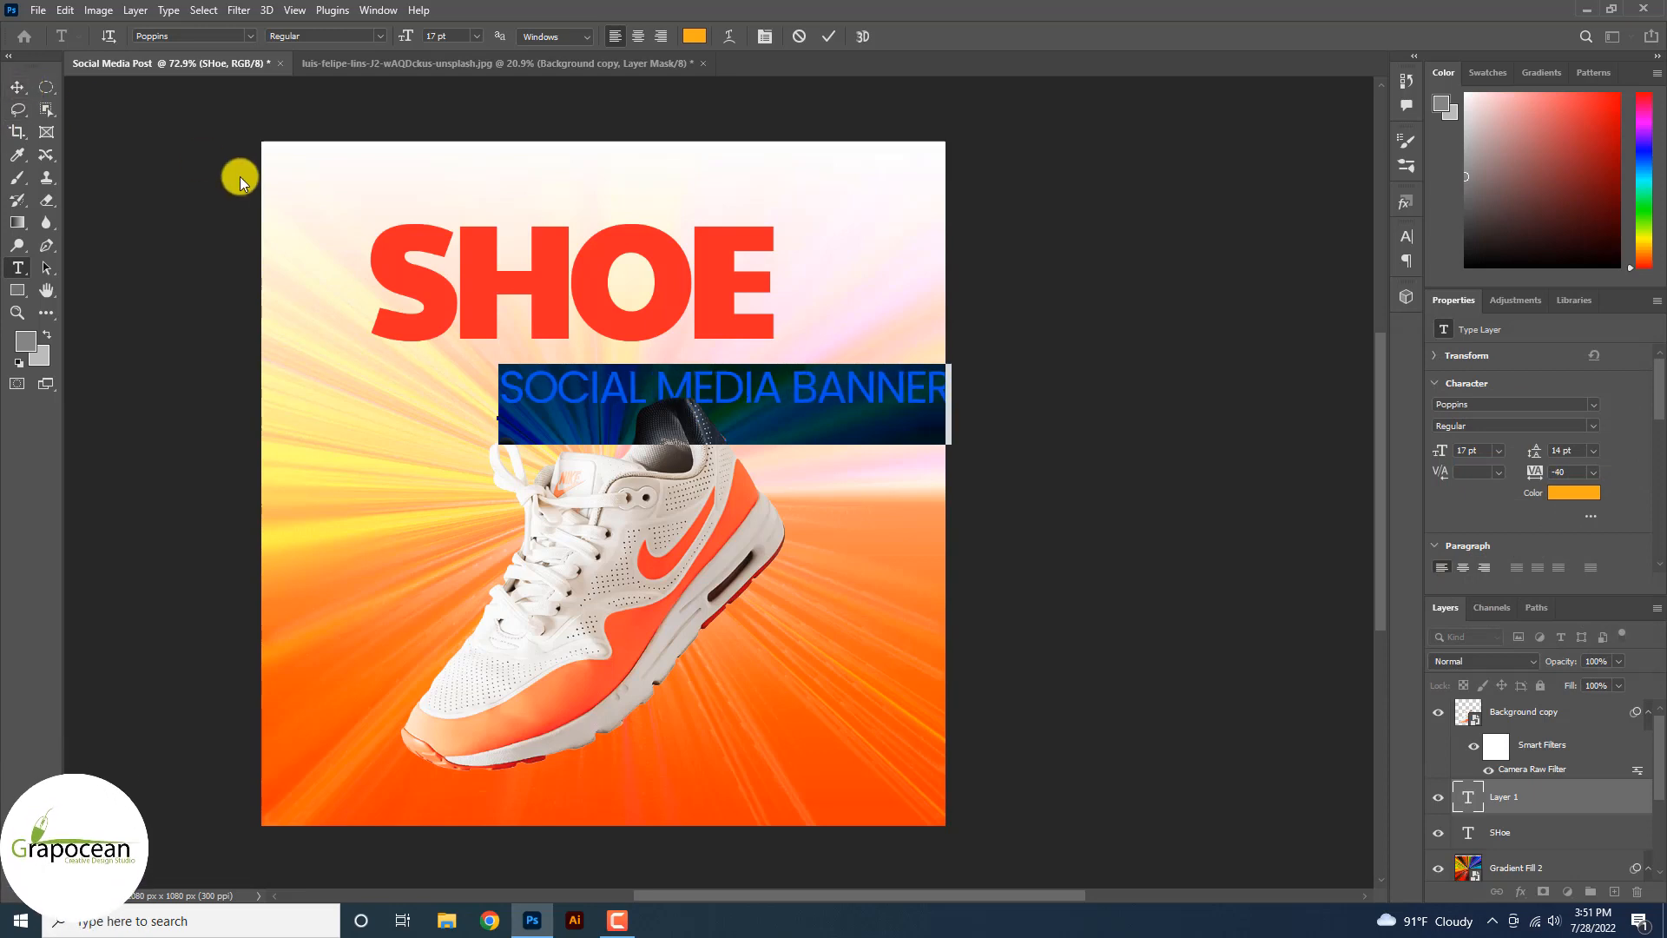
Turn off All Caps for the Social Media Banner text, reduce it to 8 pt and widen its tracking.
left_click(1448, 385)
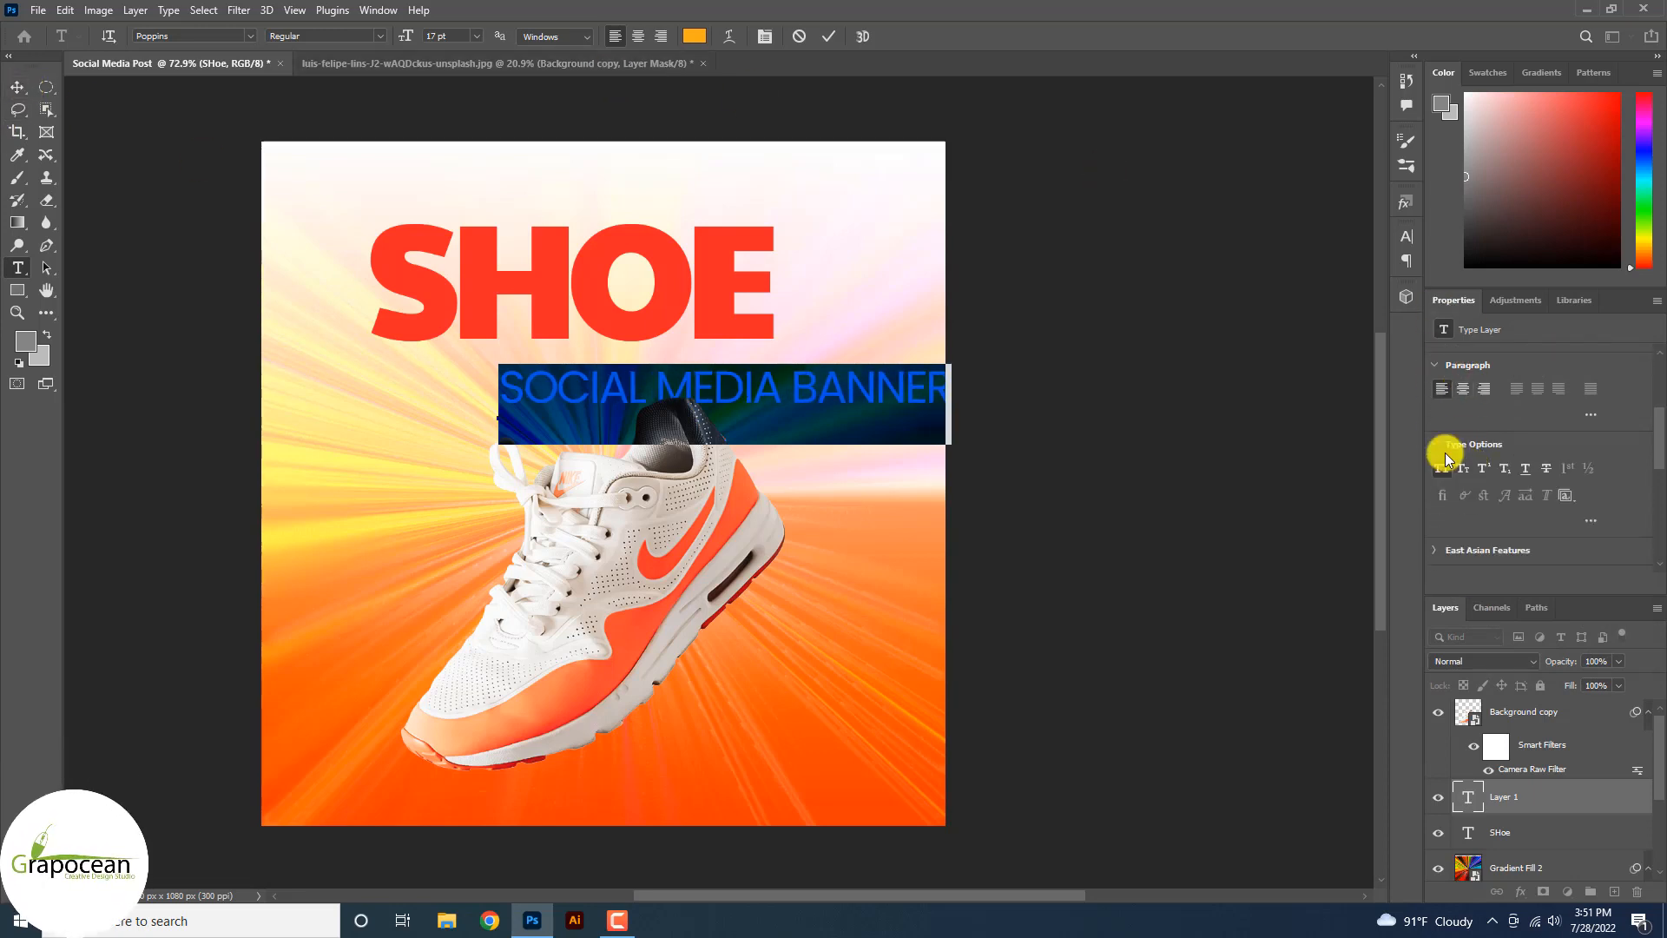
left_click(1444, 471)
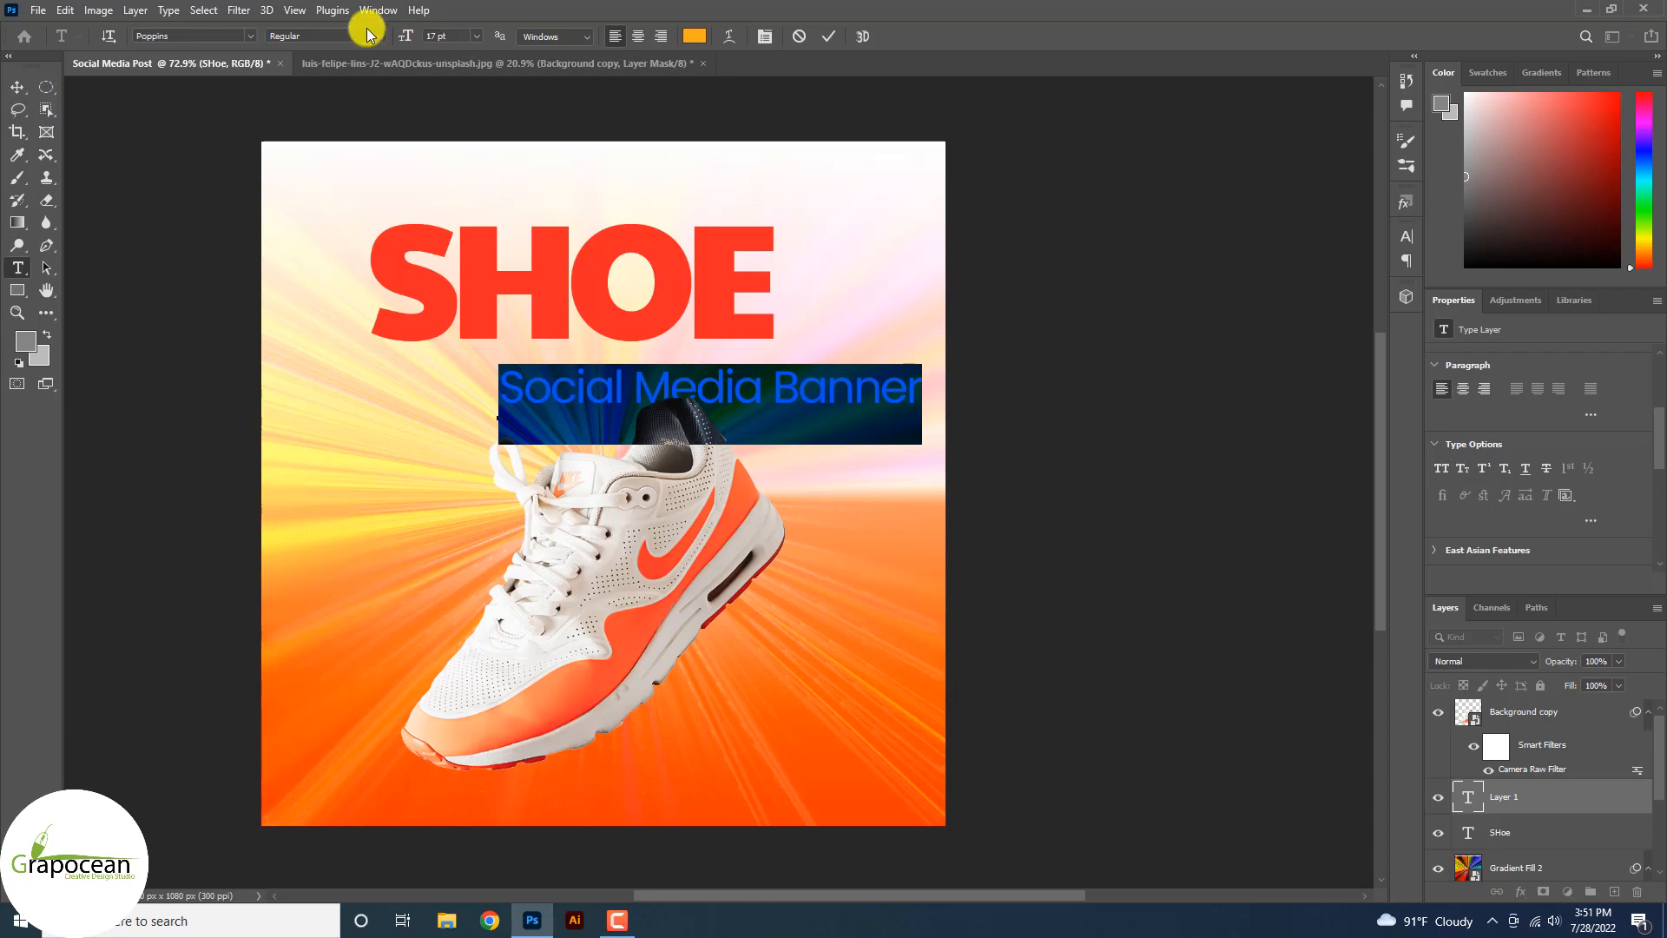
left_click_drag(408, 36, 395, 36)
key("alt+Right")
key("alt+Right")
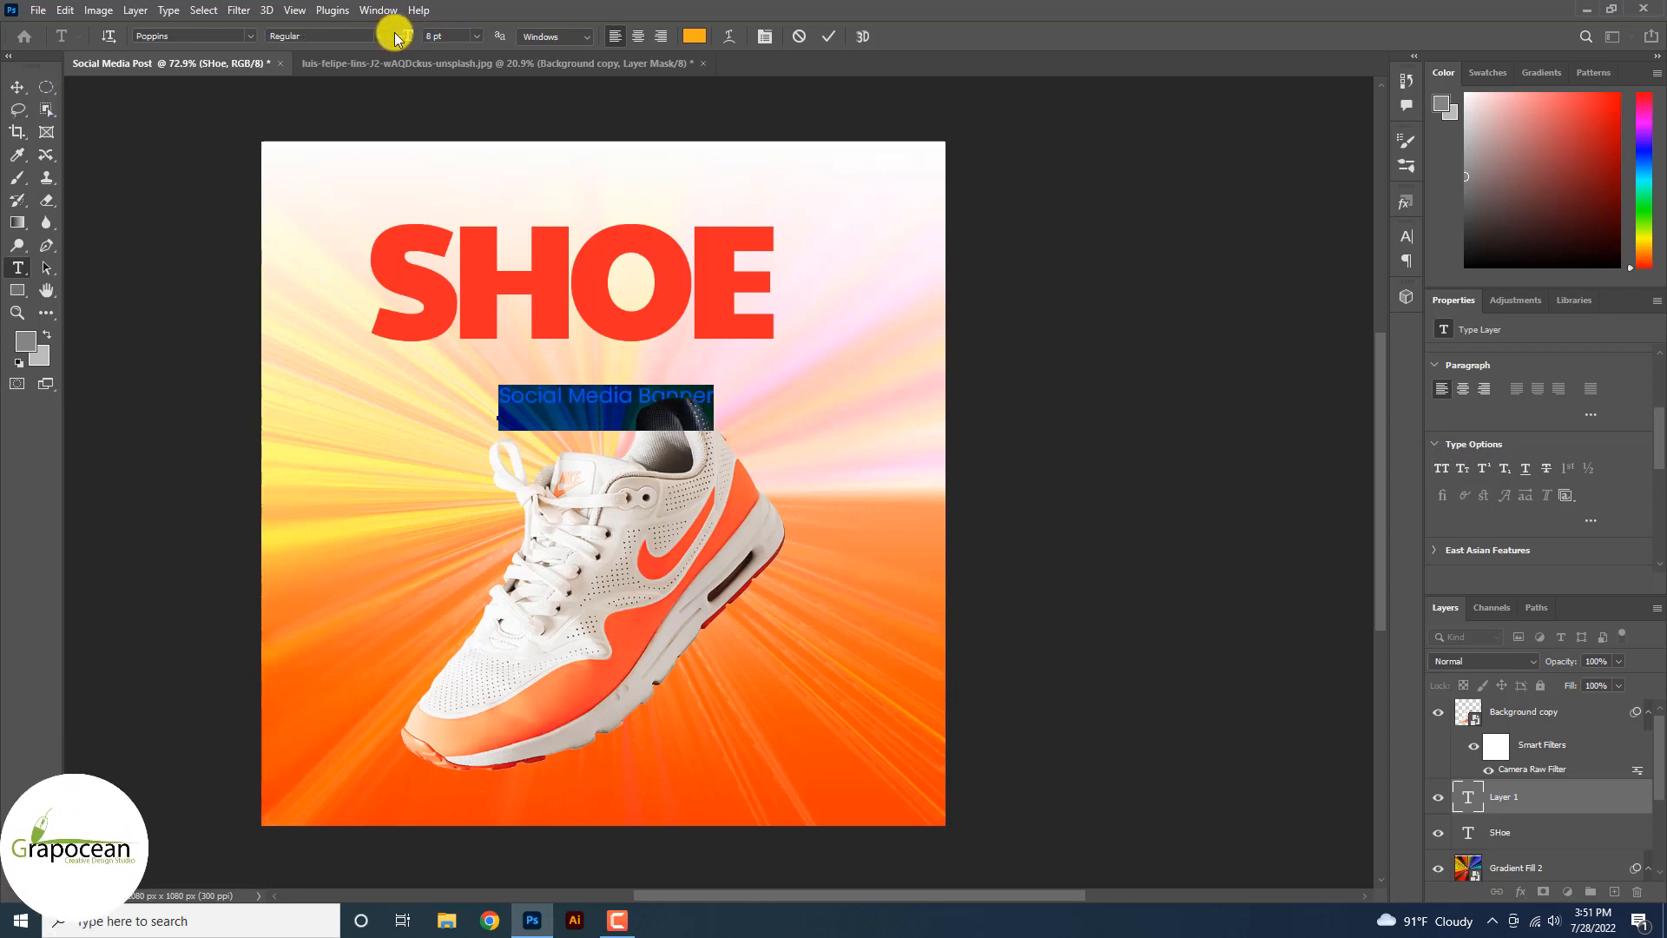
Move the Social Media Banner tagline above the SHOE headline, aligned with the headline's right edge.
left_click(17, 87)
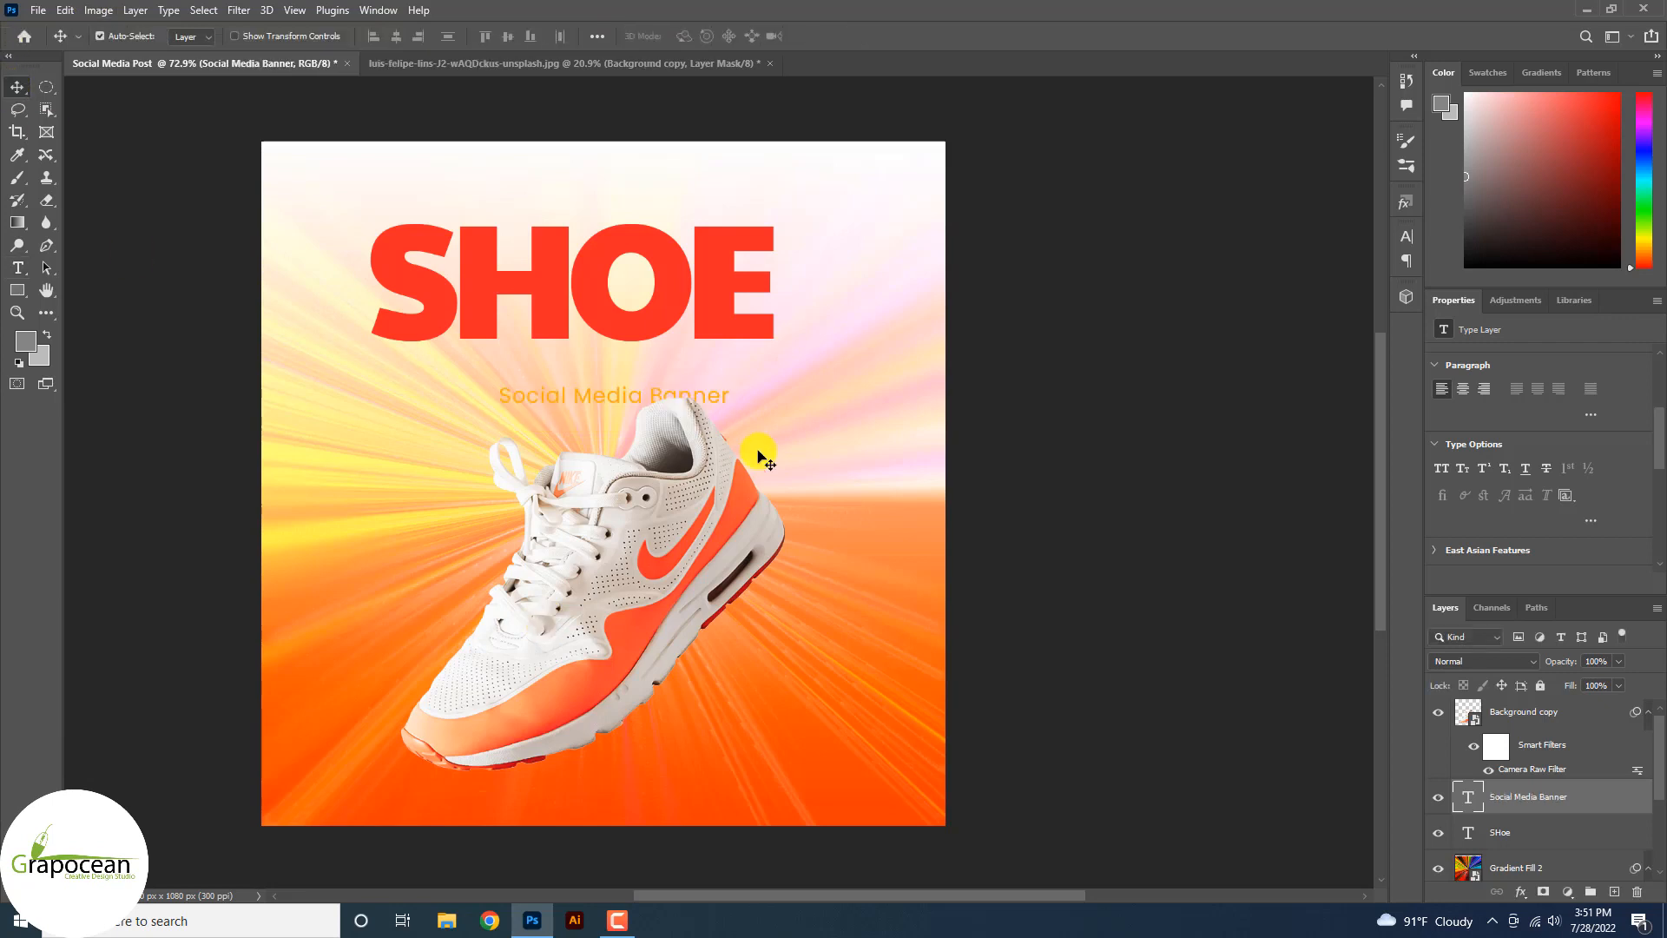
scroll(762, 447, "up", 2)
left_click_drag(714, 387, 786, 111)
Duplicate the SHOE headline directly below itself and change the copy's text to "NIKE".
left_click_drag(614, 276, 504, 404, "alt")
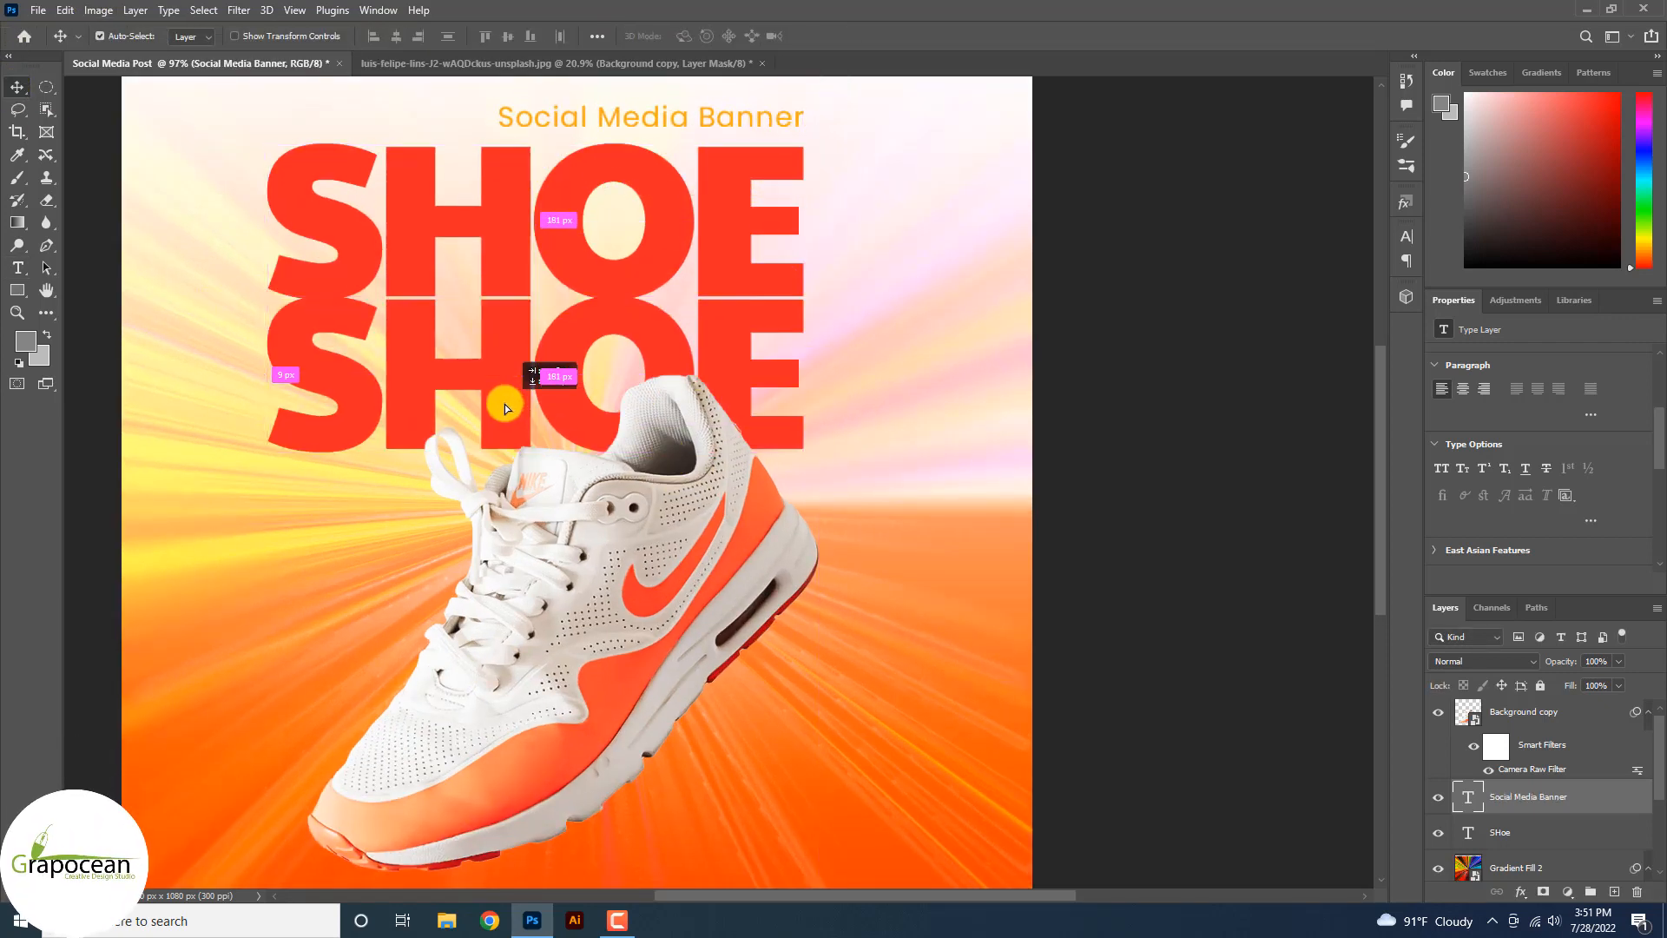
left_click(18, 267)
double_click(332, 377)
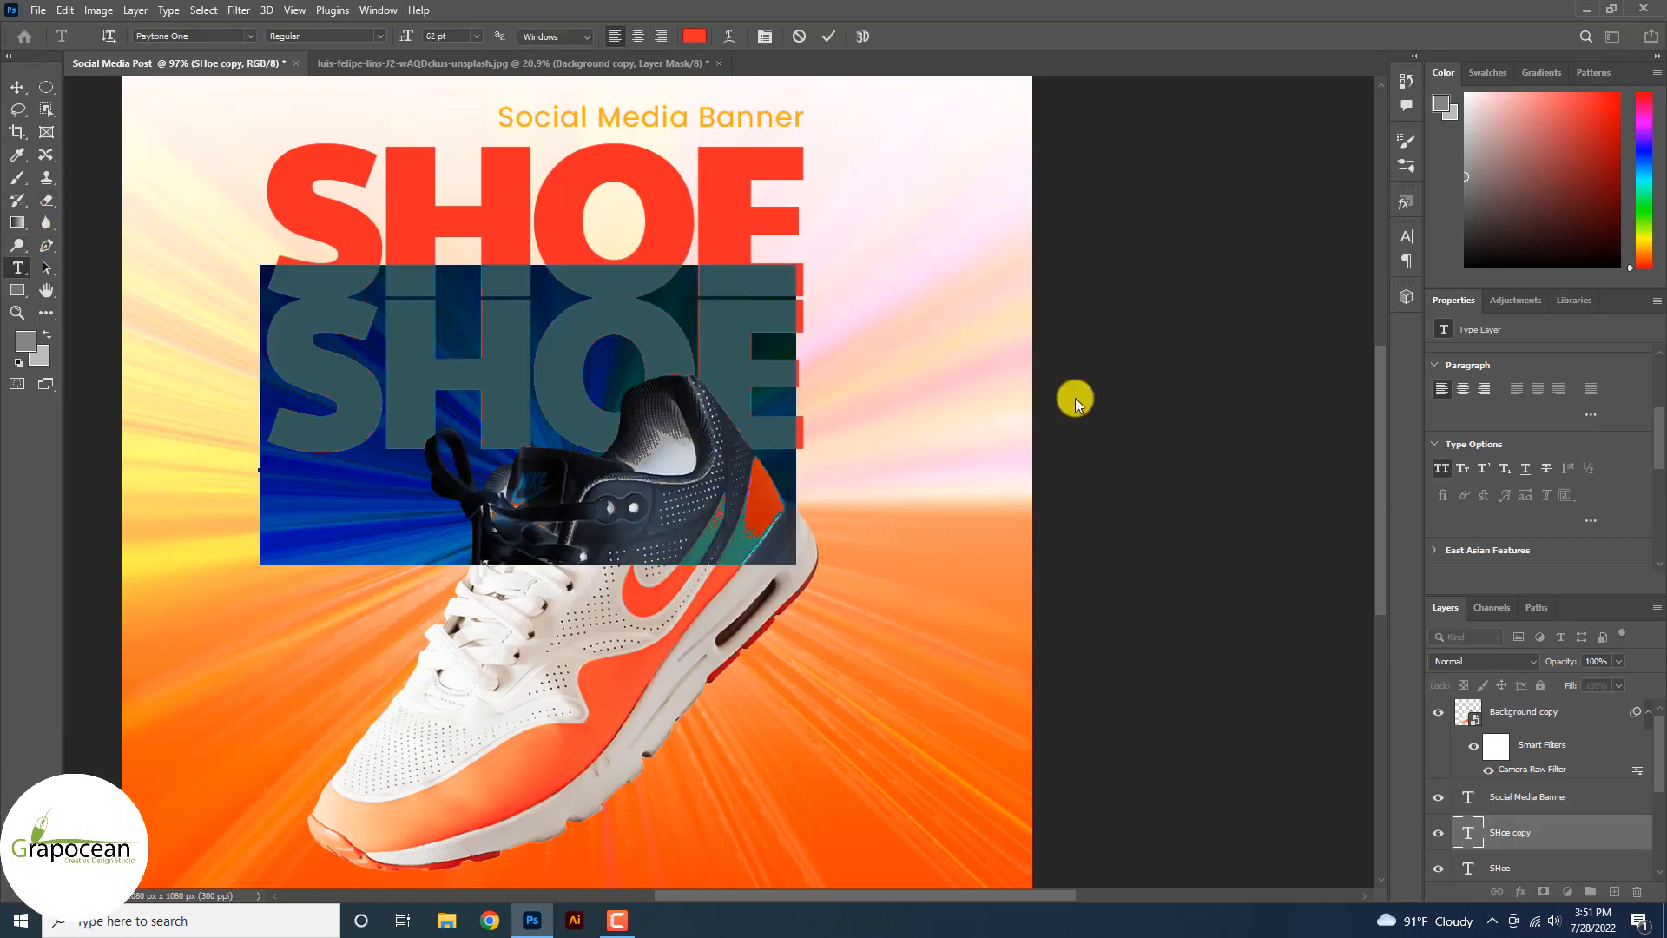
key("BackSpace")
type("B")
key("BackSpace")
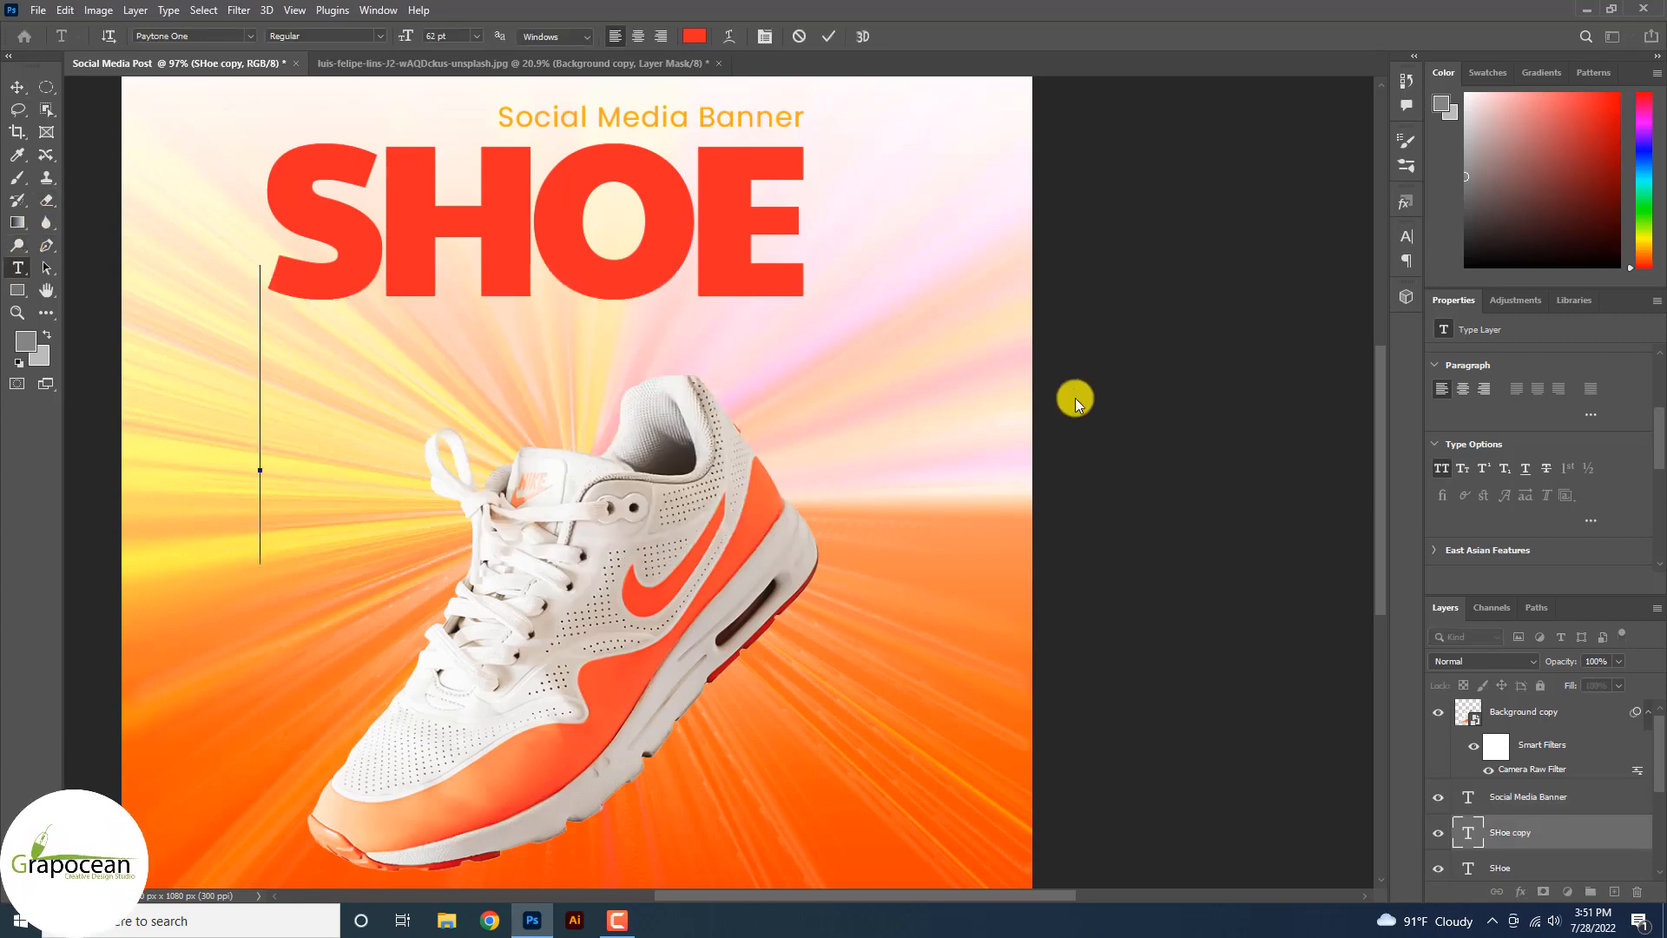
type("NIKE")
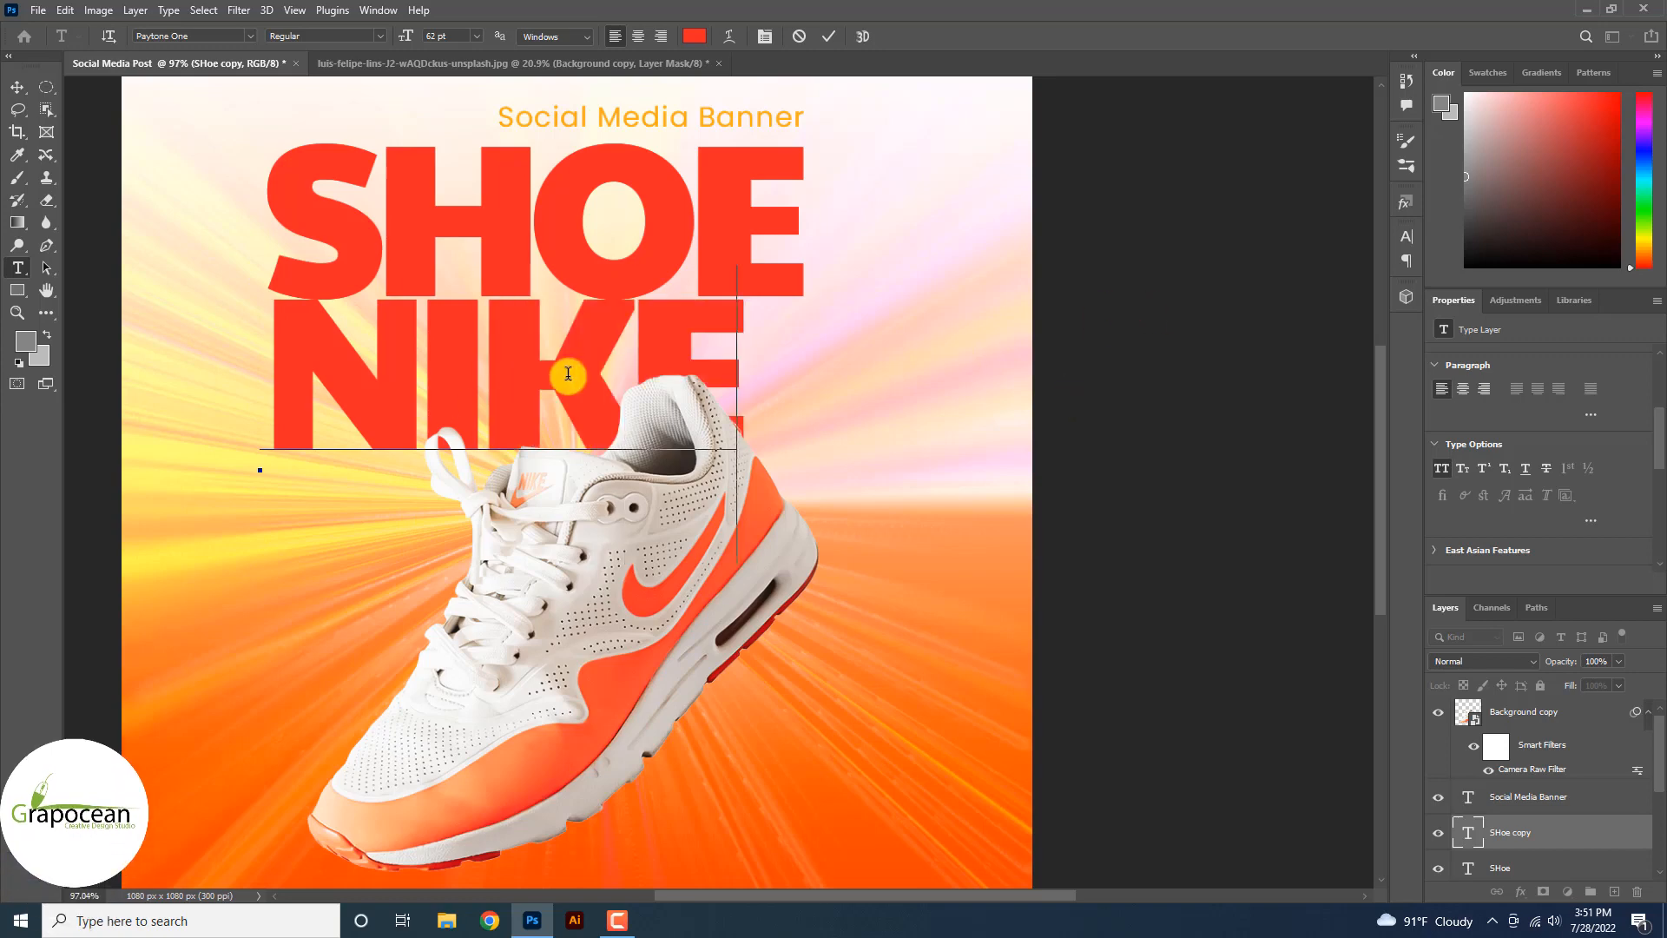
Move the NIKE text slightly down to leave a small gap beneath the SHOE headline.
scroll(568, 373, "down", 2)
left_click_drag(681, 387, 290, 382)
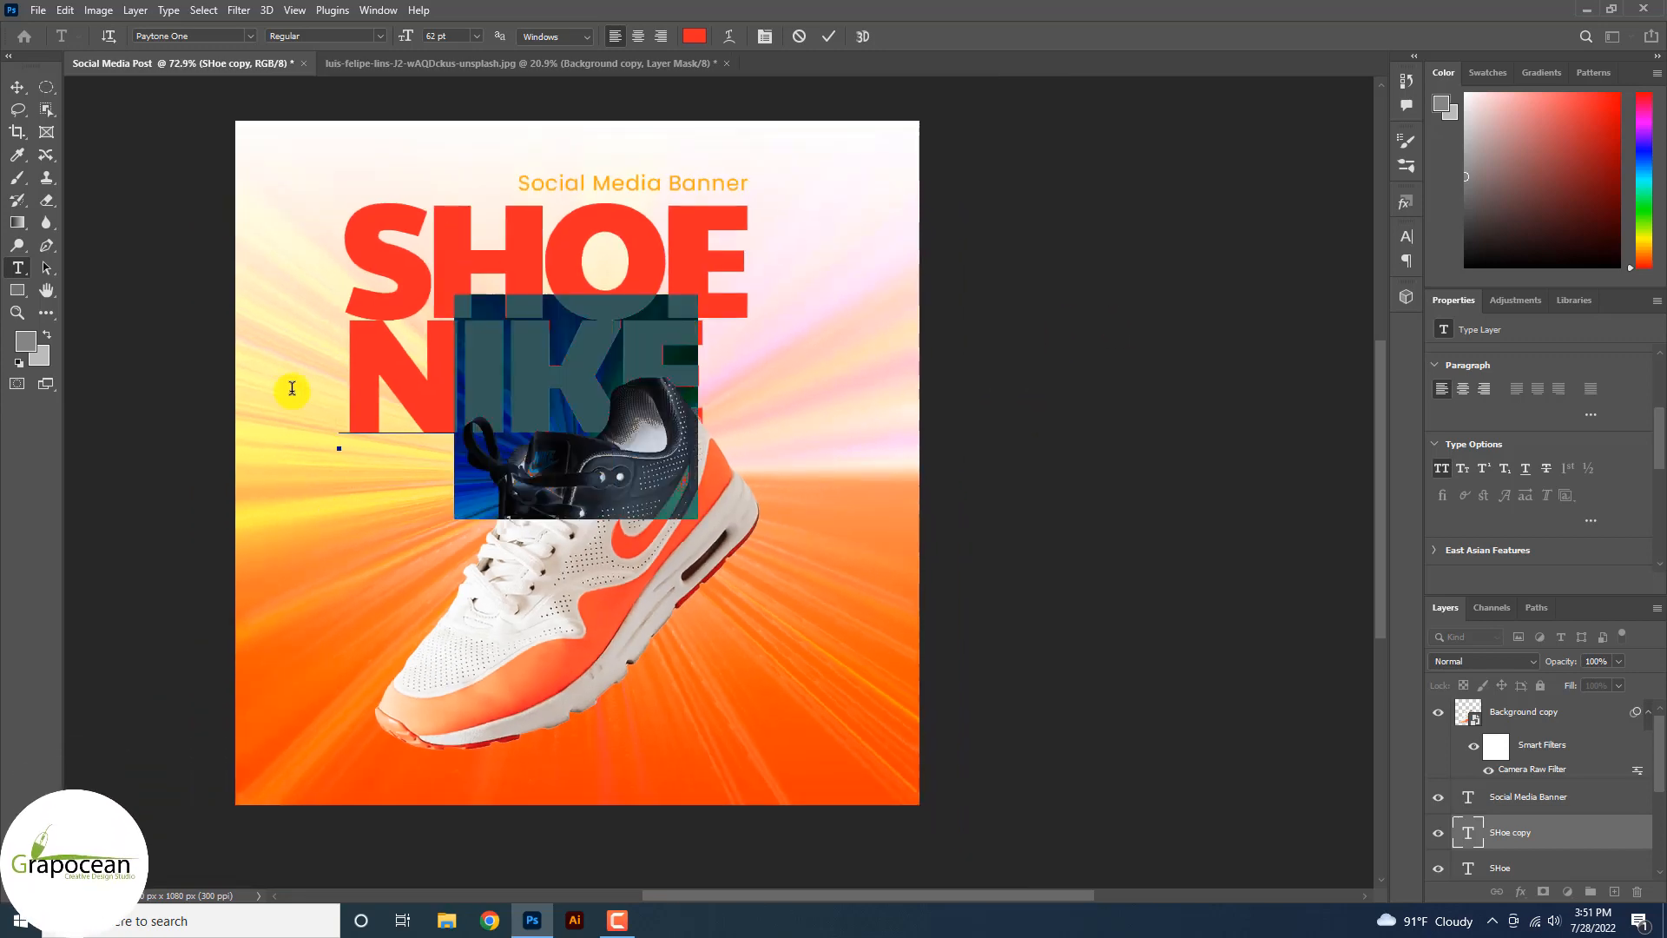
left_click(18, 87)
scroll(651, 382, "up", 2)
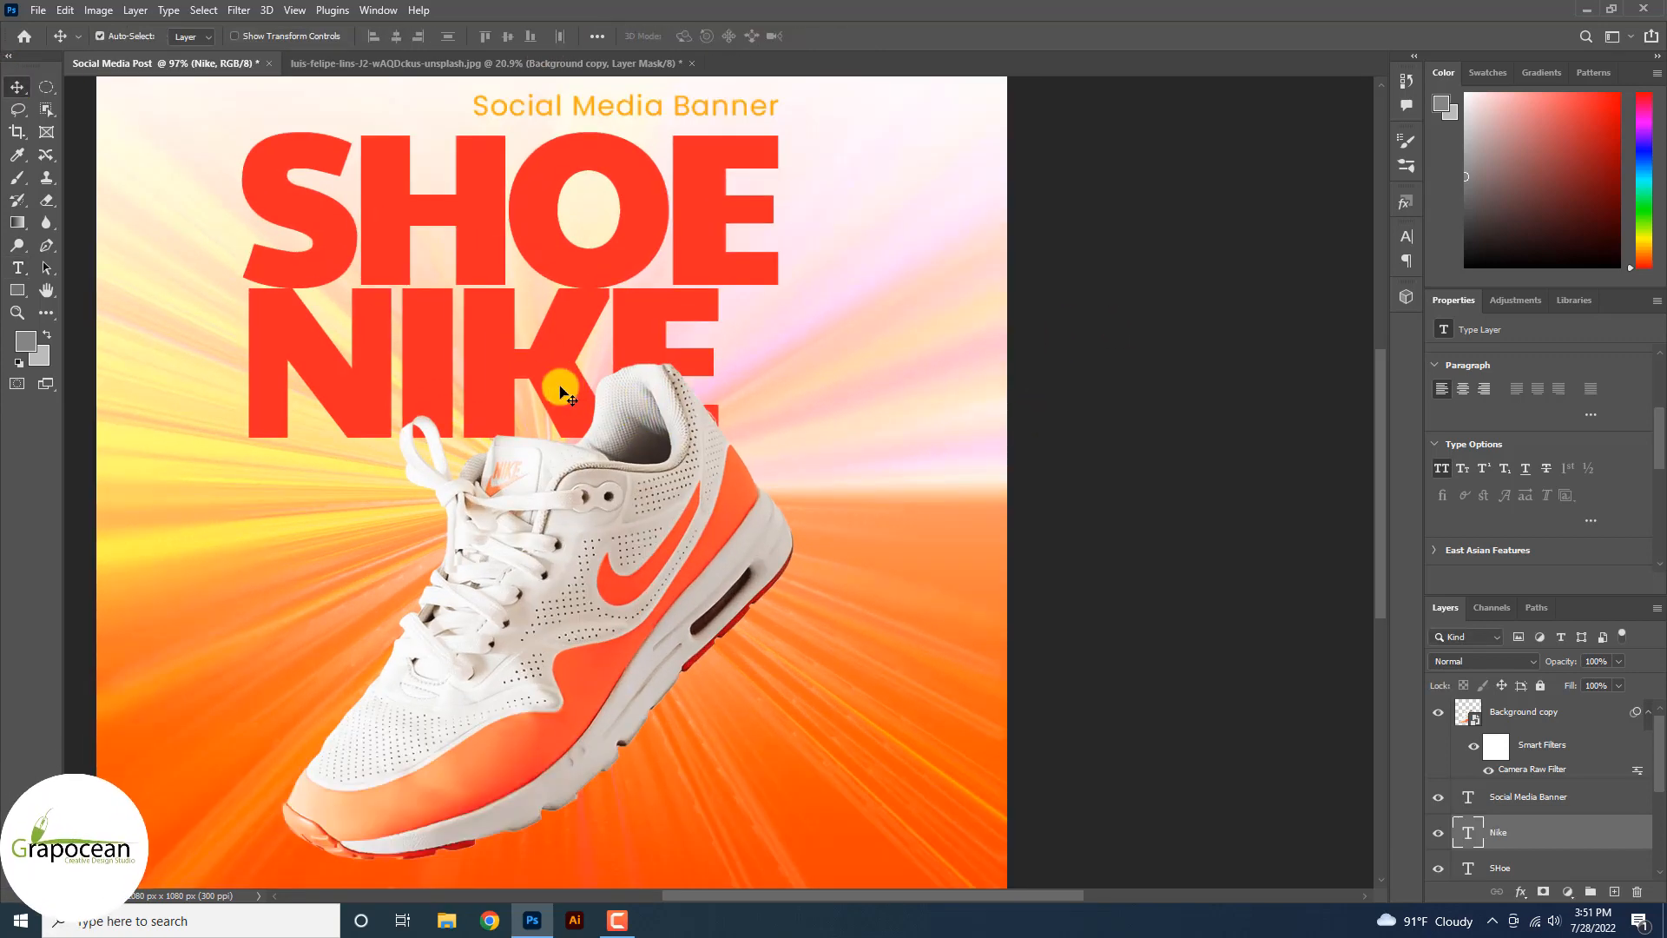
mouse_move(559, 383)
left_mouse_down()
mouse_move(744, 383)
mouse_move(554, 393)
left_mouse_up()
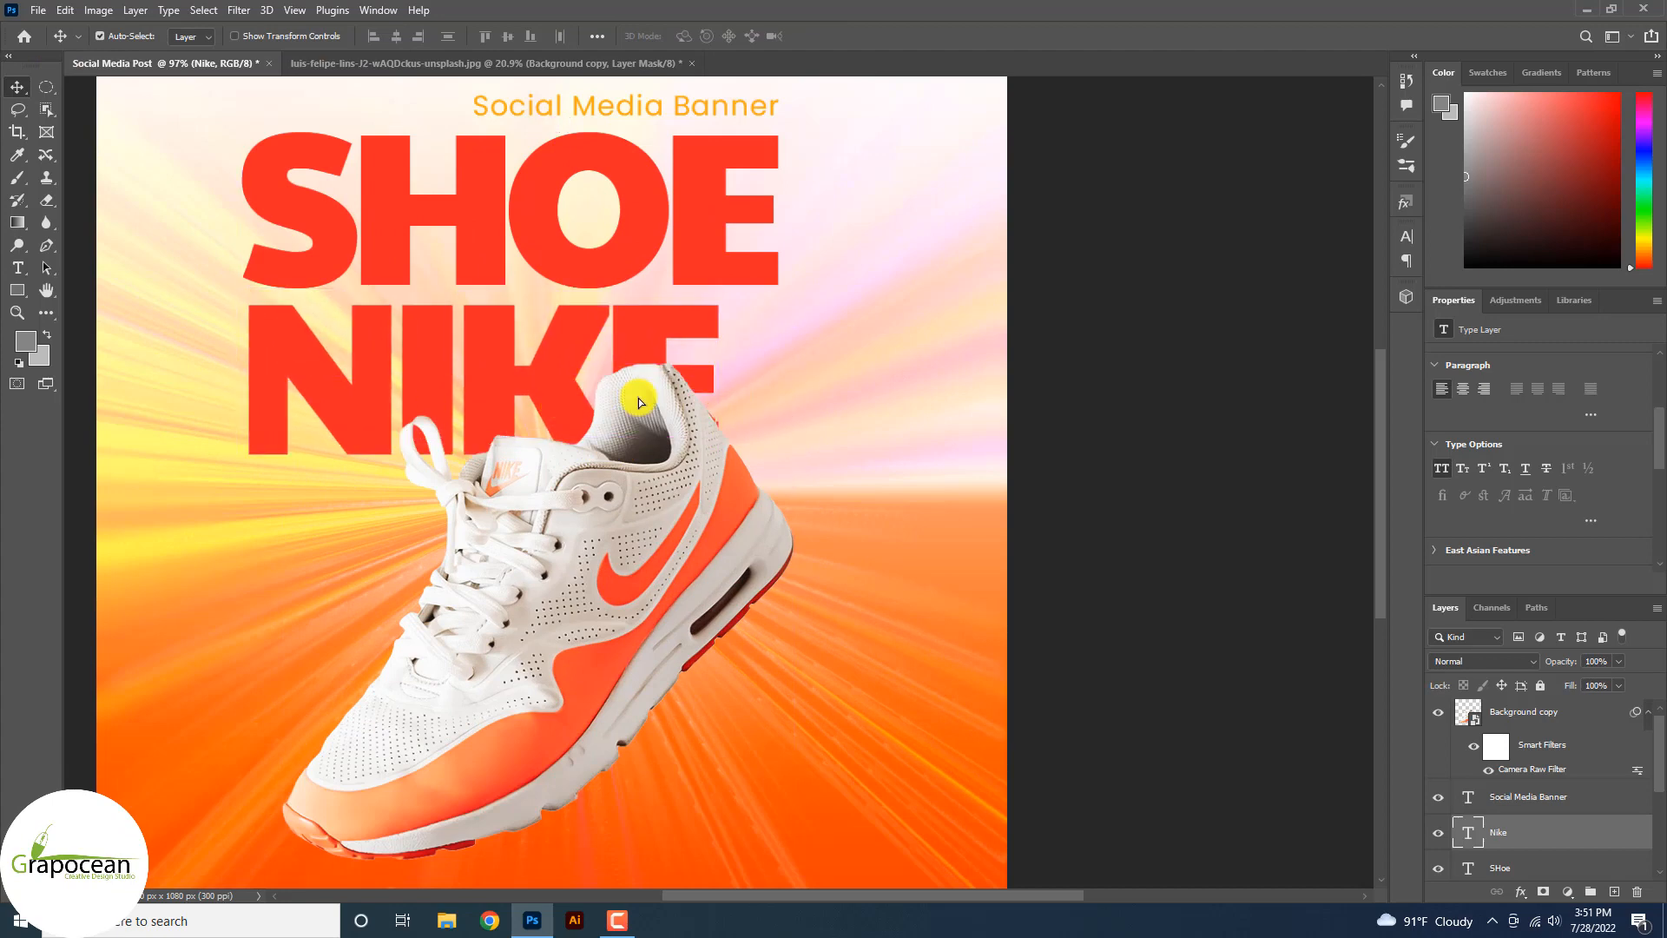
scroll(925, 399, "down", 3)
scroll(763, 423, "up", 2)
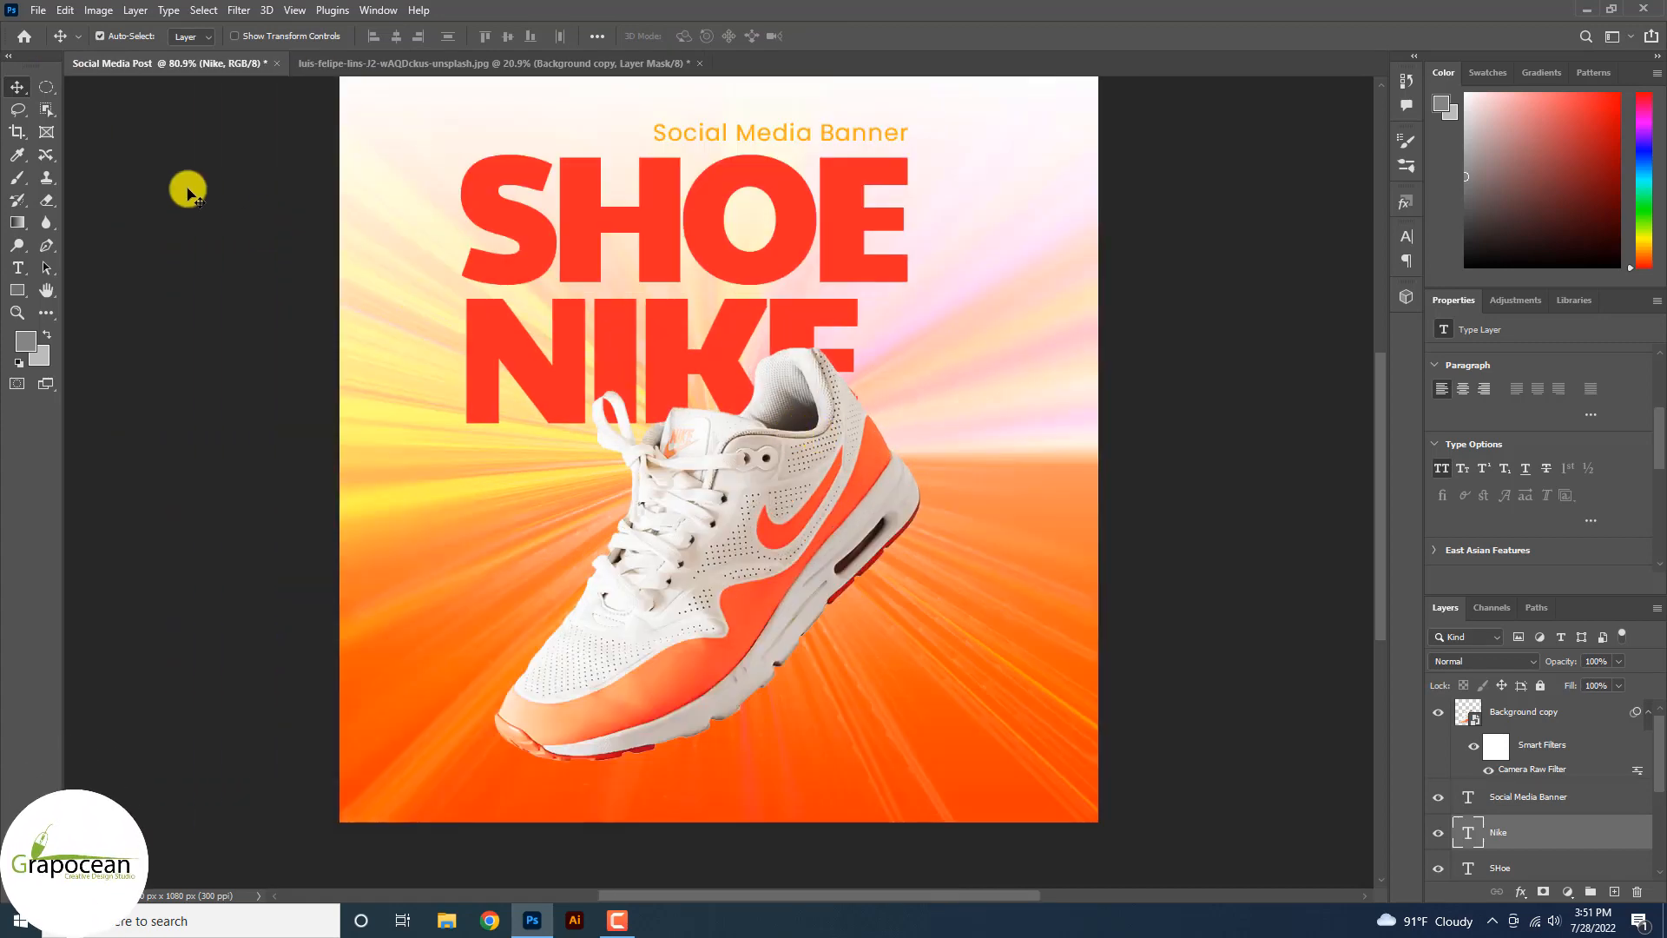
Draw a closed, curved swoosh path with the Pen tool from the N of NIKE across to the shoe's heel.
left_click(54, 243)
left_click(500, 369)
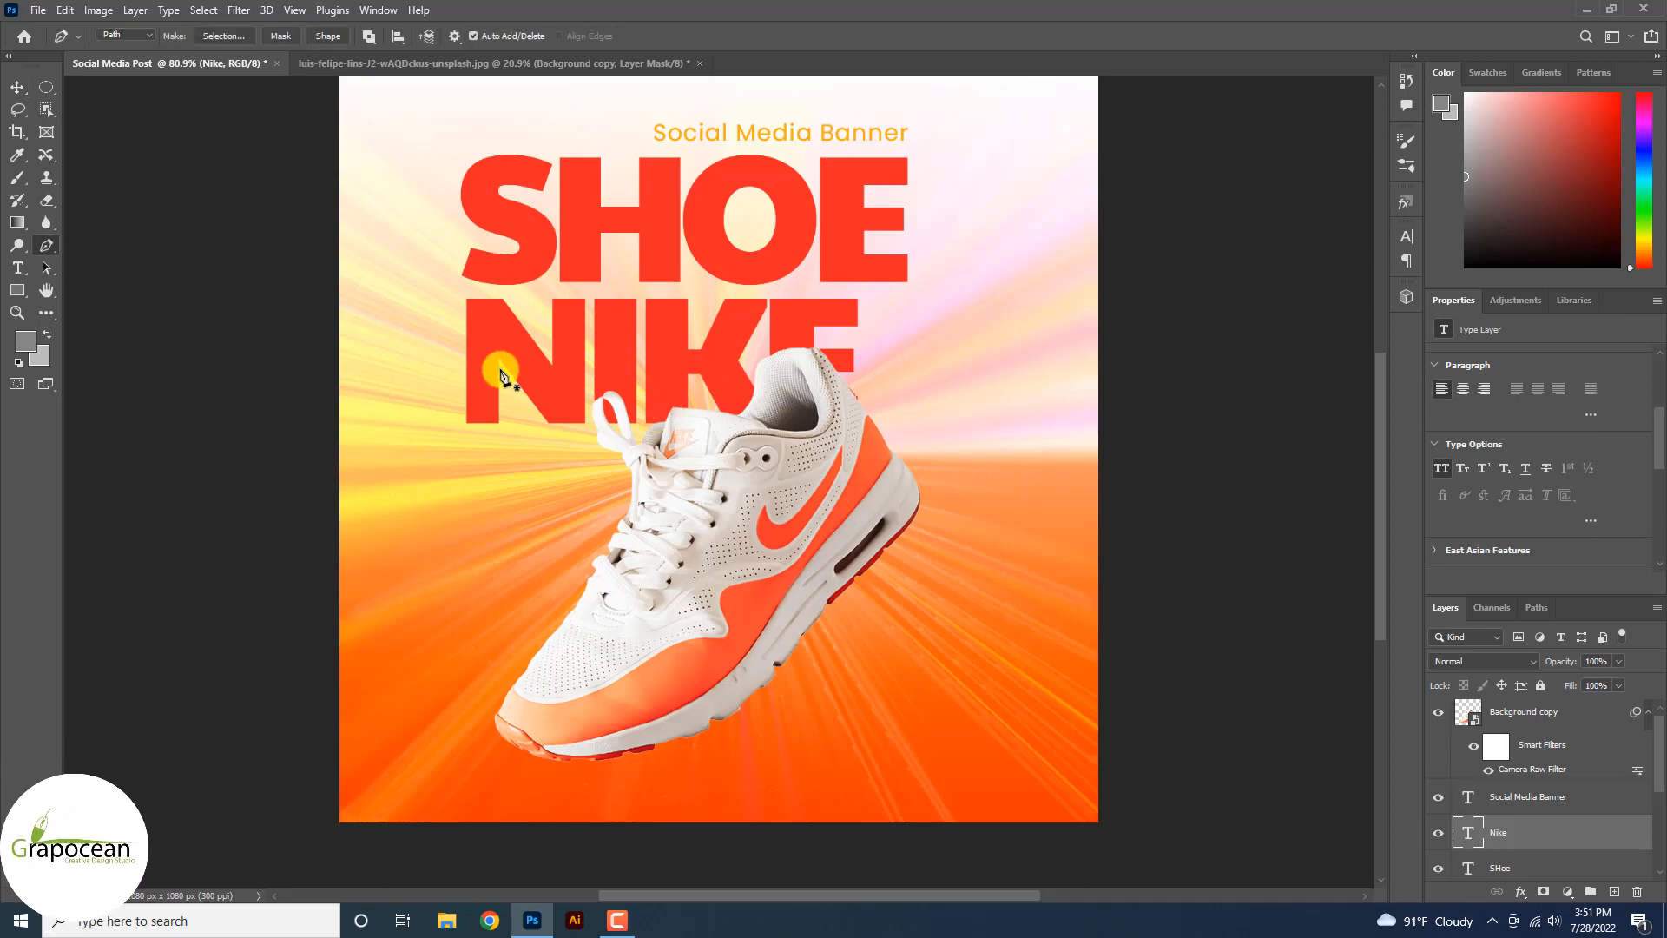
left_click_drag(1103, 251, 1158, 220)
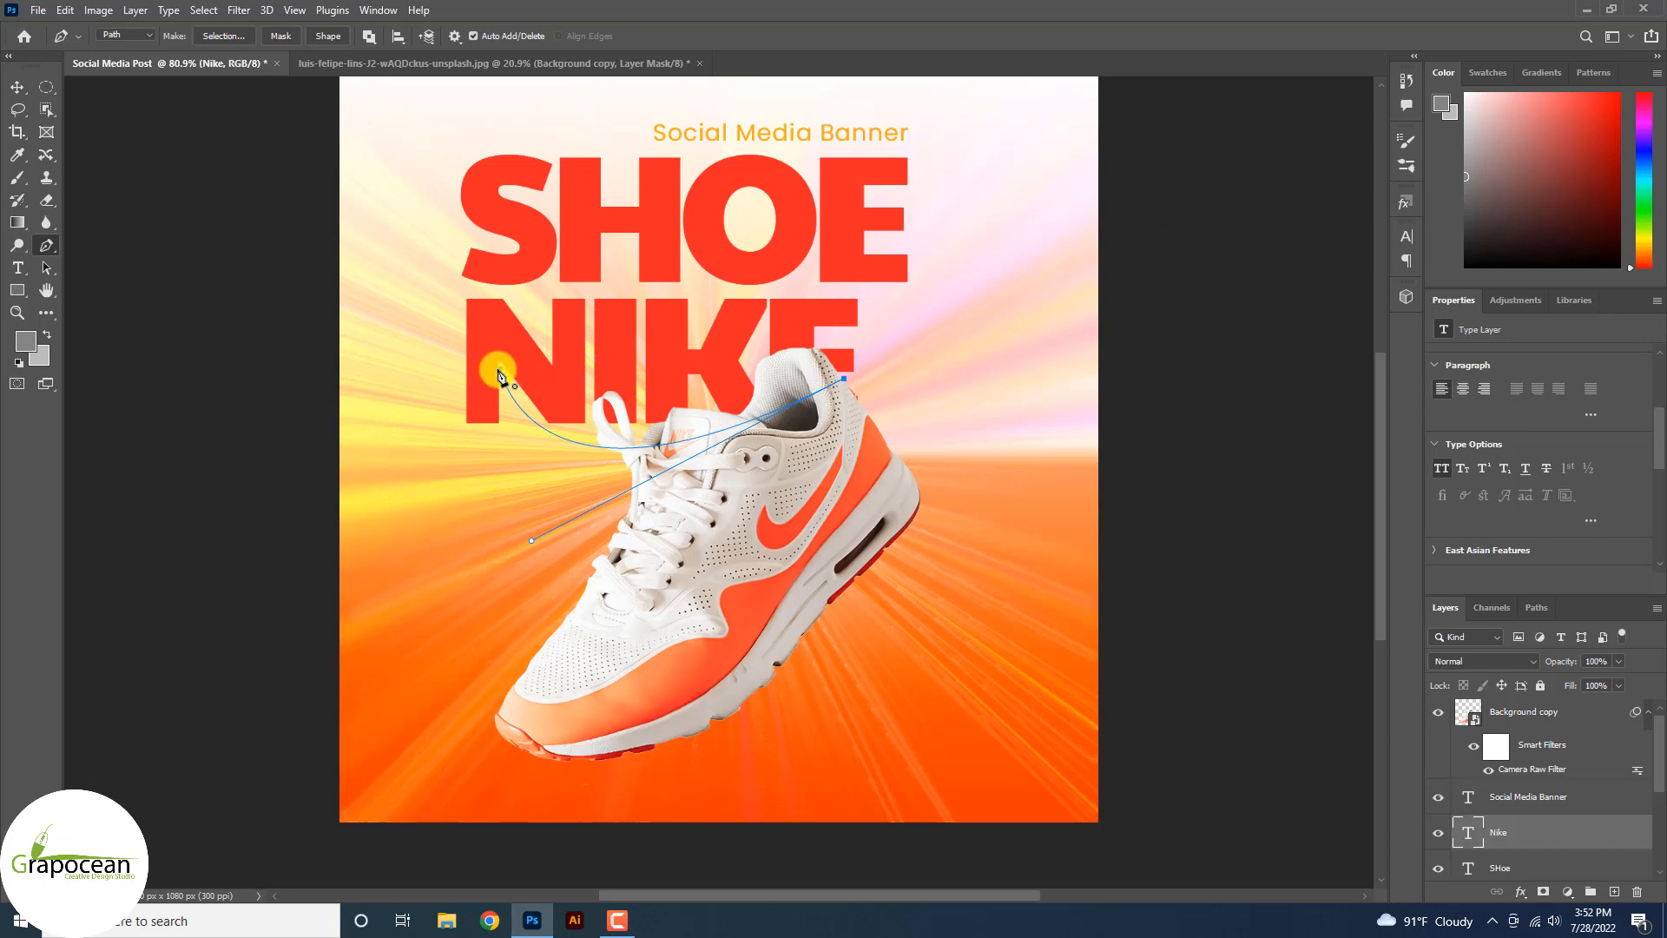
left_click_drag(482, 102, 529, 104)
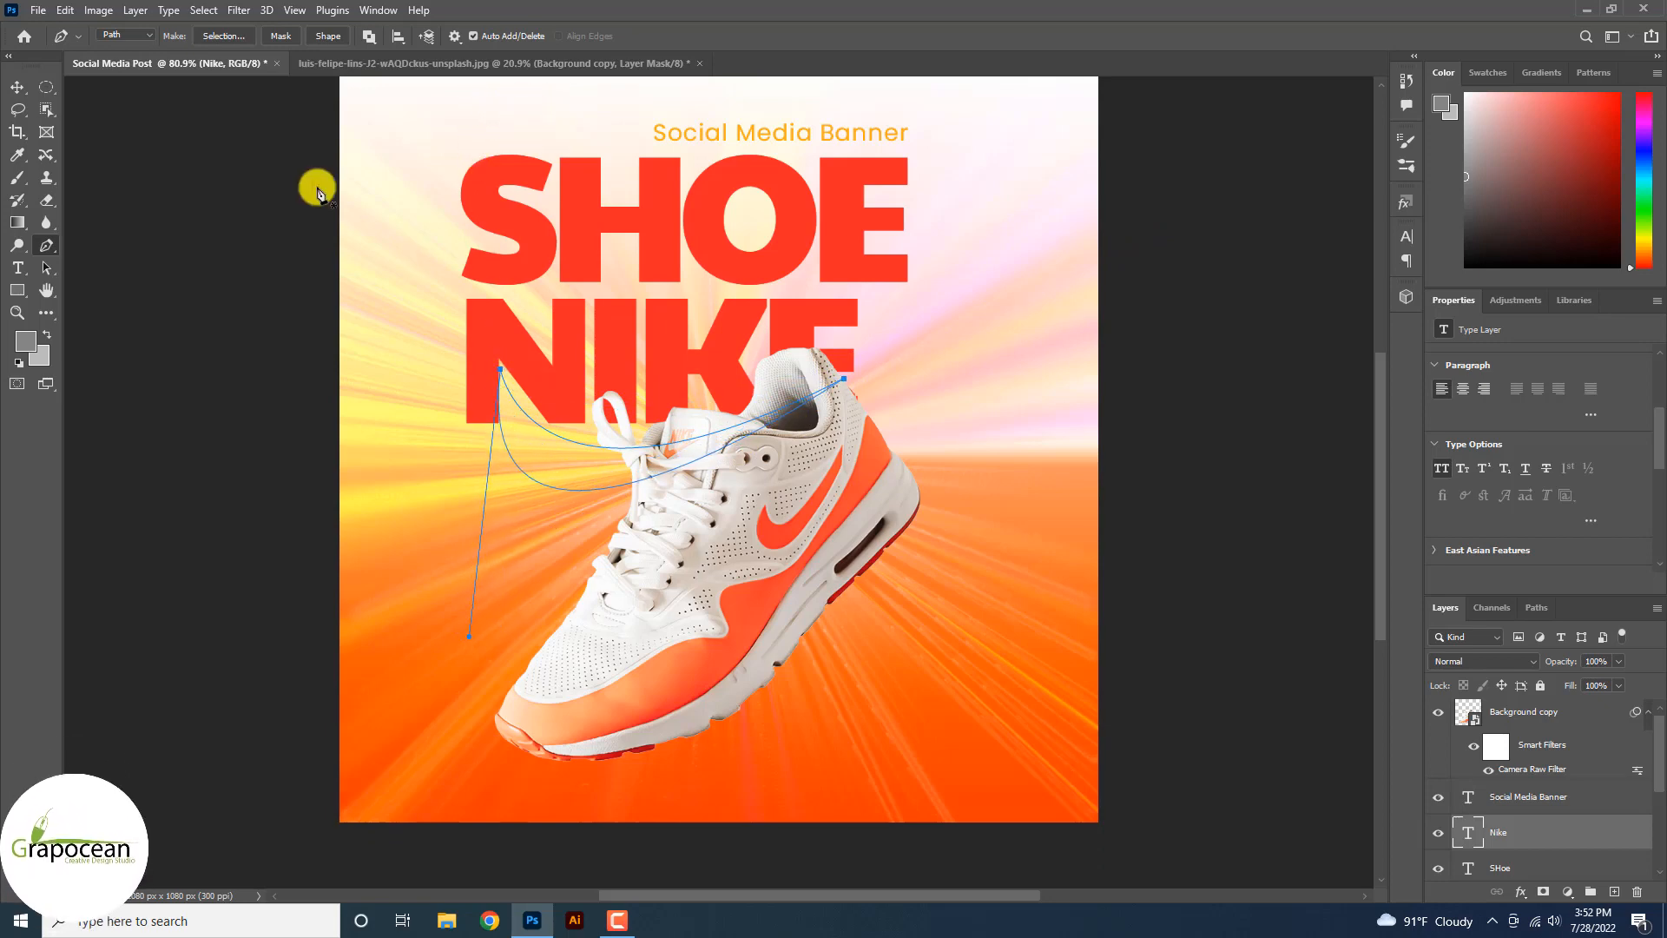
Fill the swoosh path with a solid dark brown-grey colour, #37332f.
left_click(1567, 892)
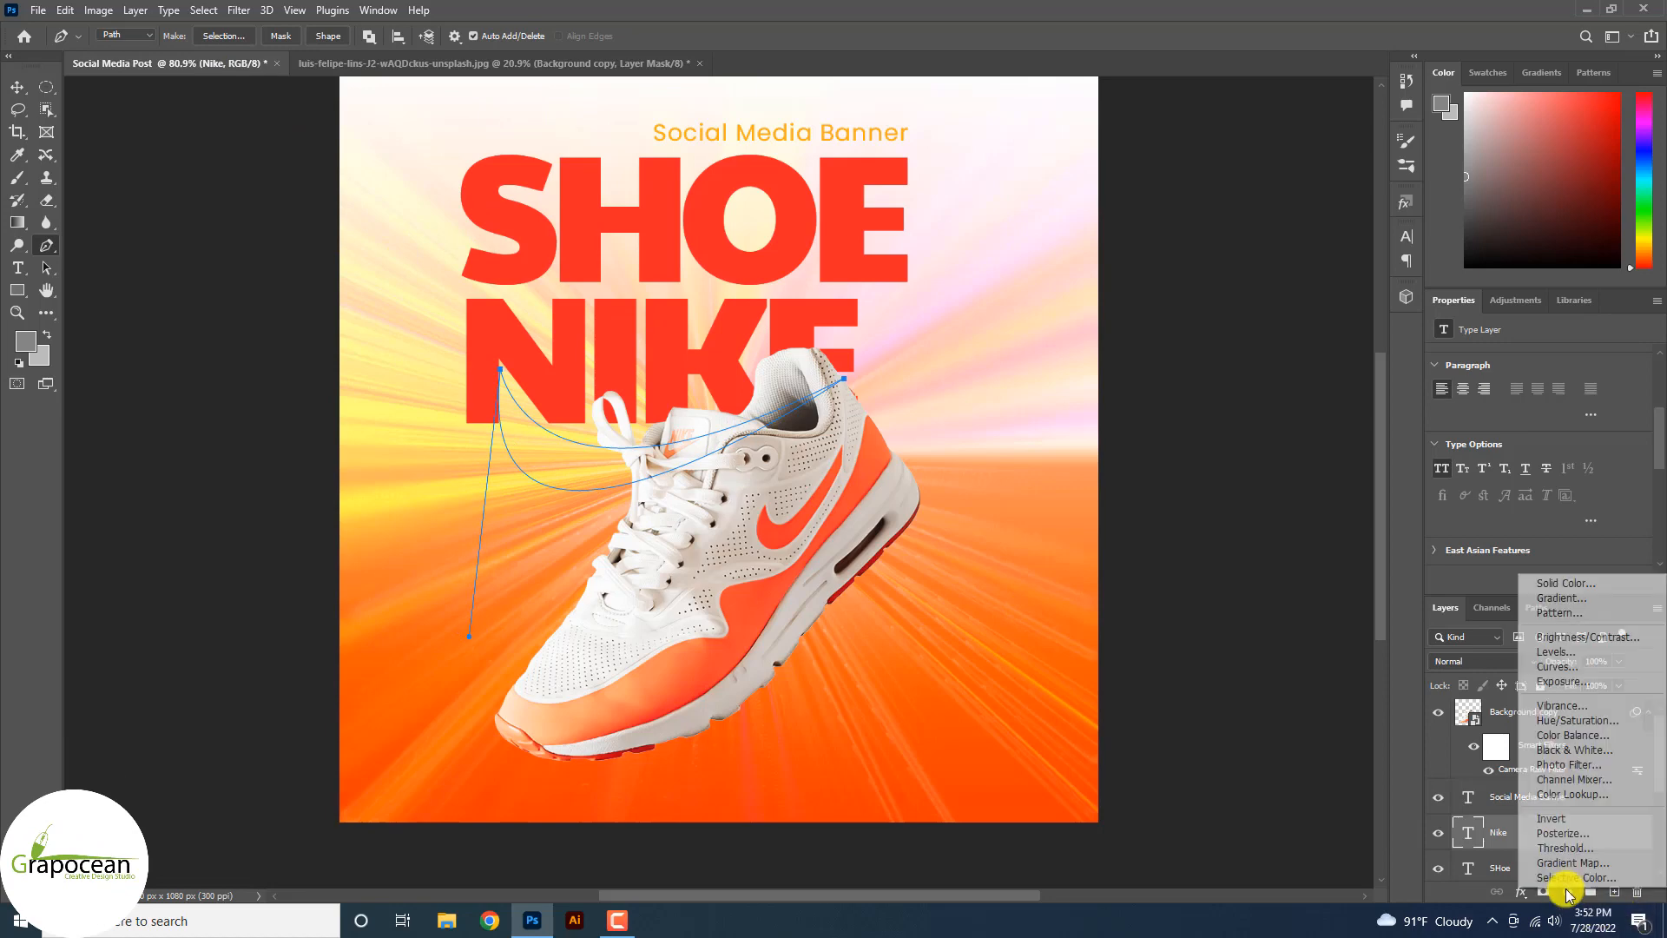
left_click(1600, 585)
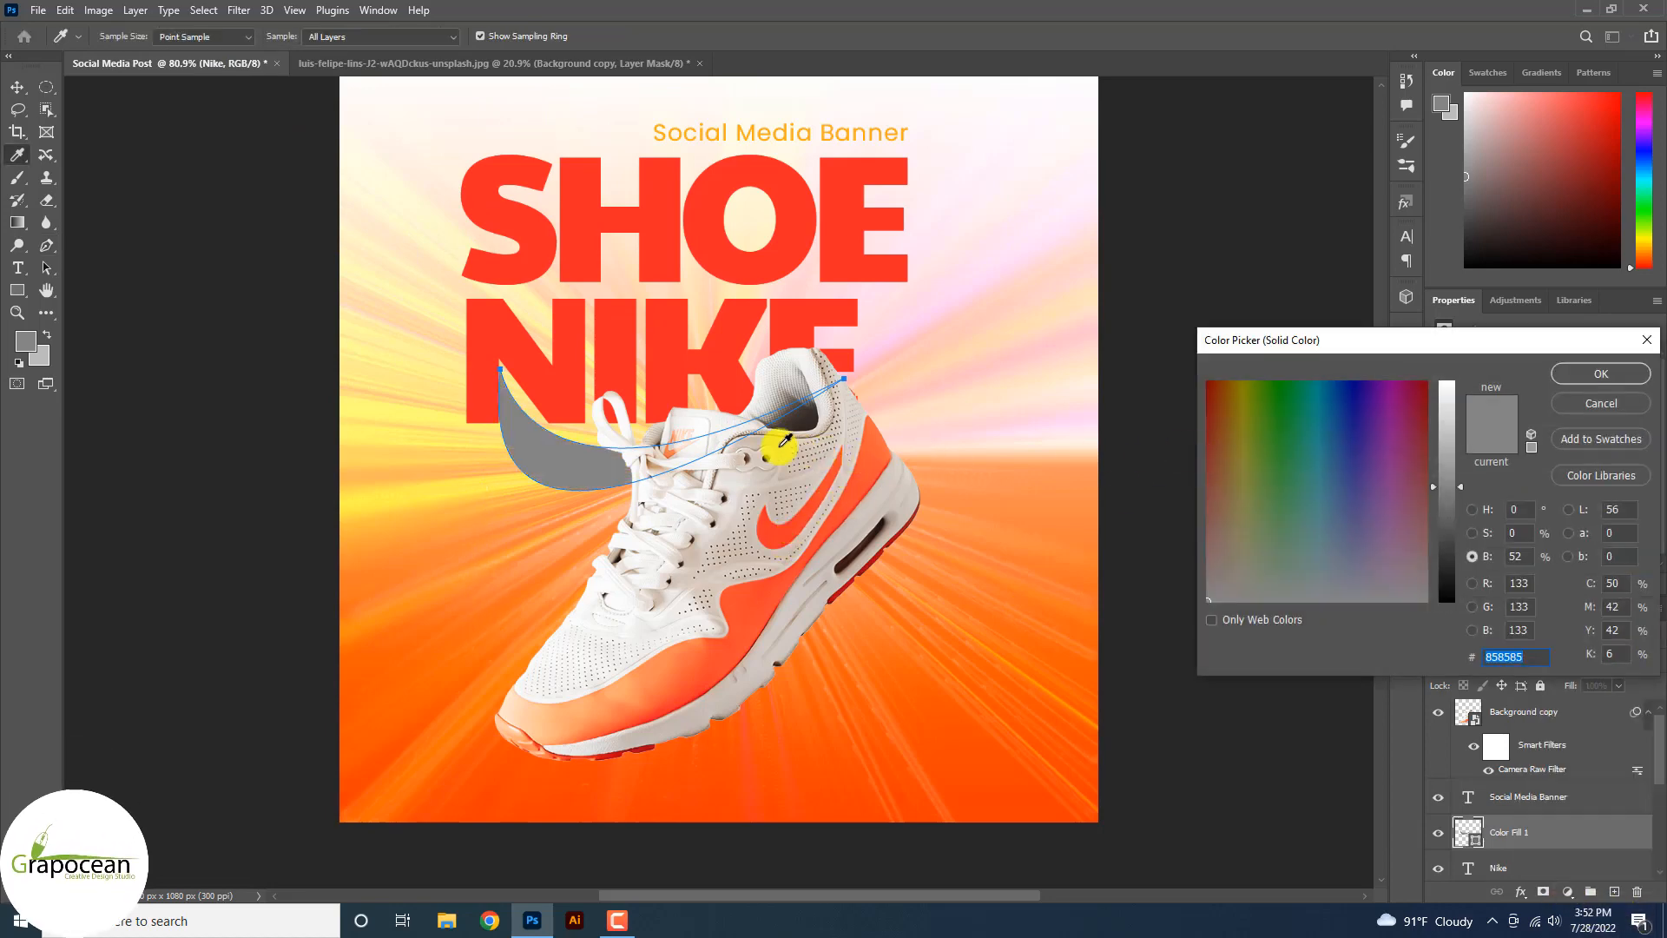
left_click(725, 131)
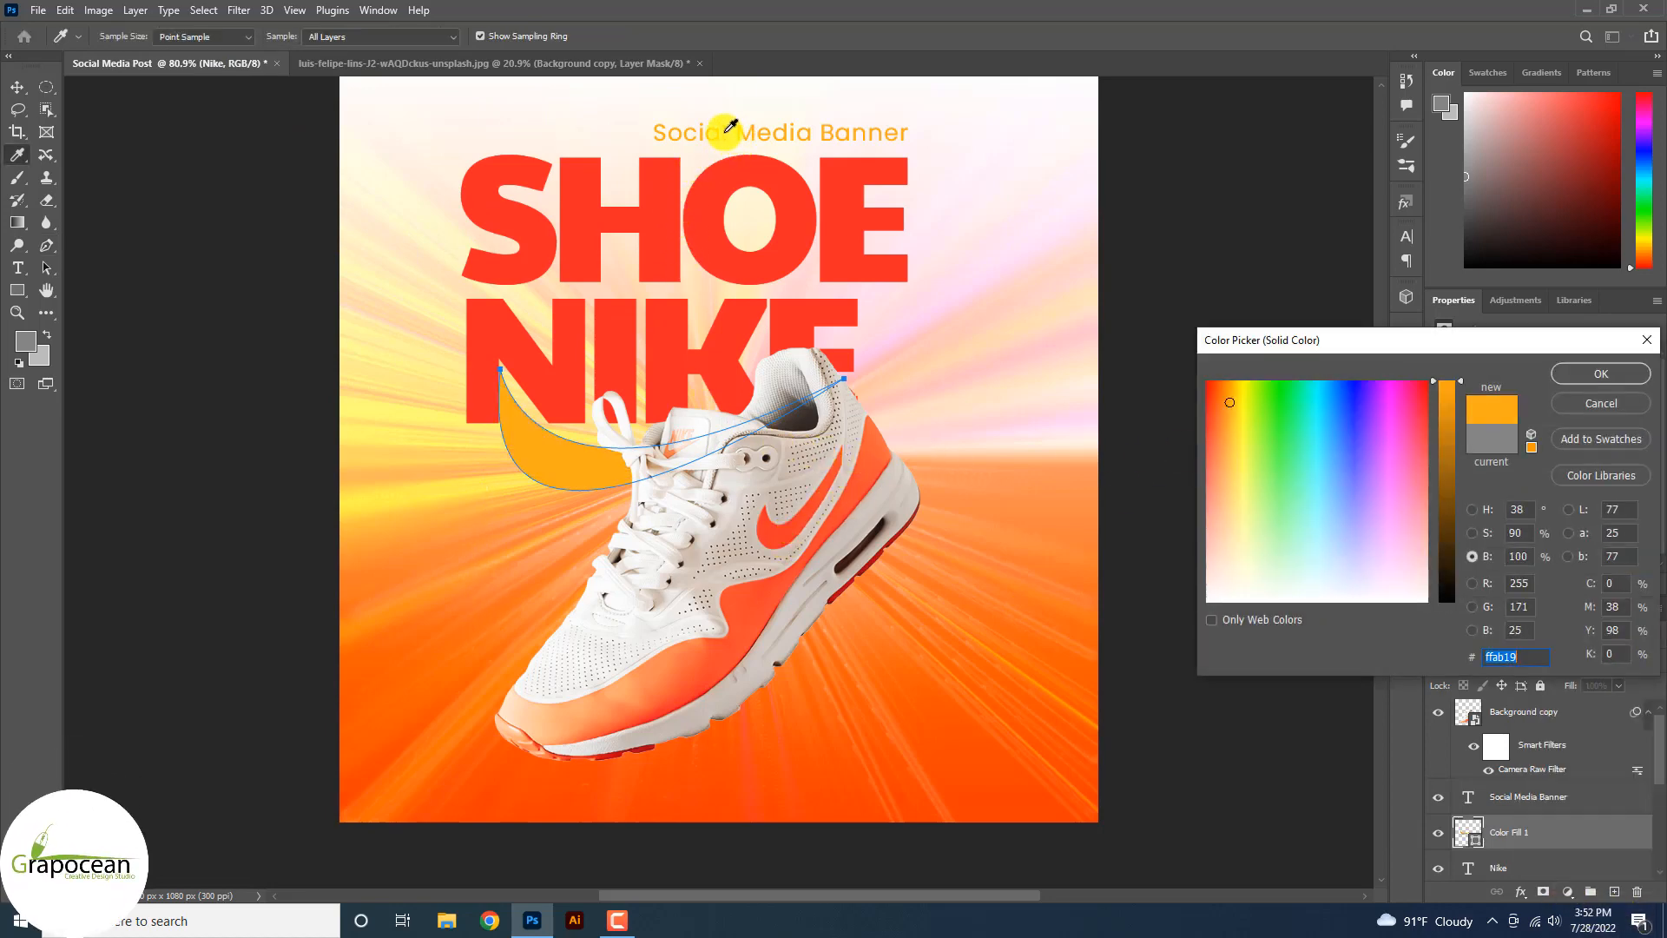
left_click(794, 252)
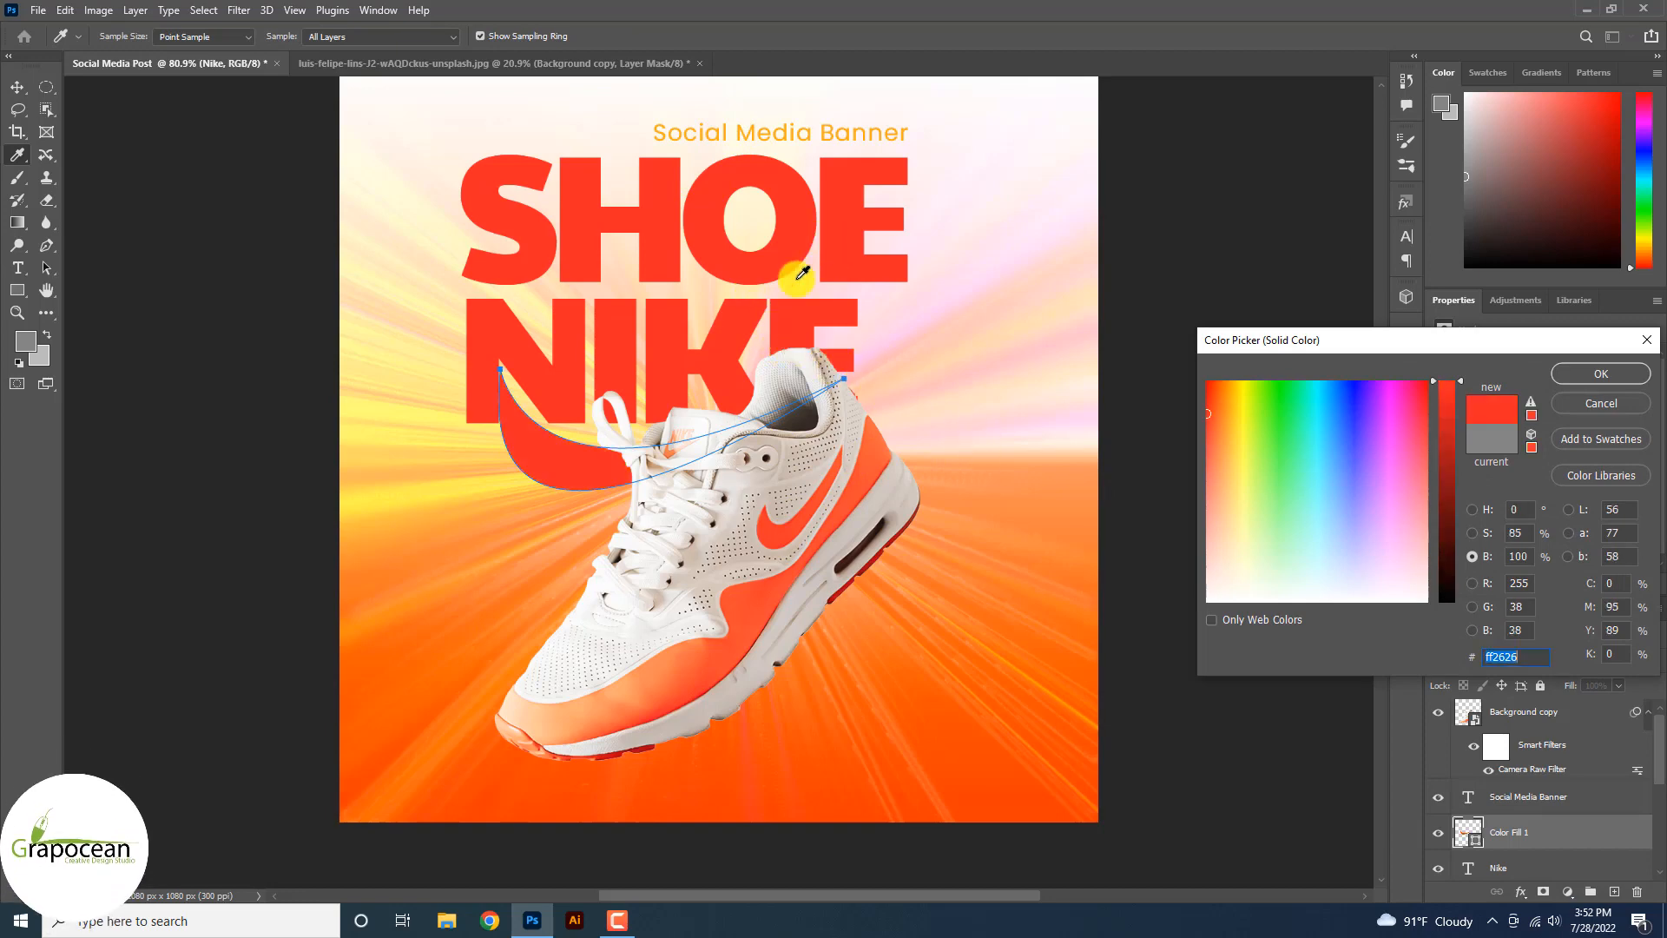
left_click(798, 521)
left_click(682, 453)
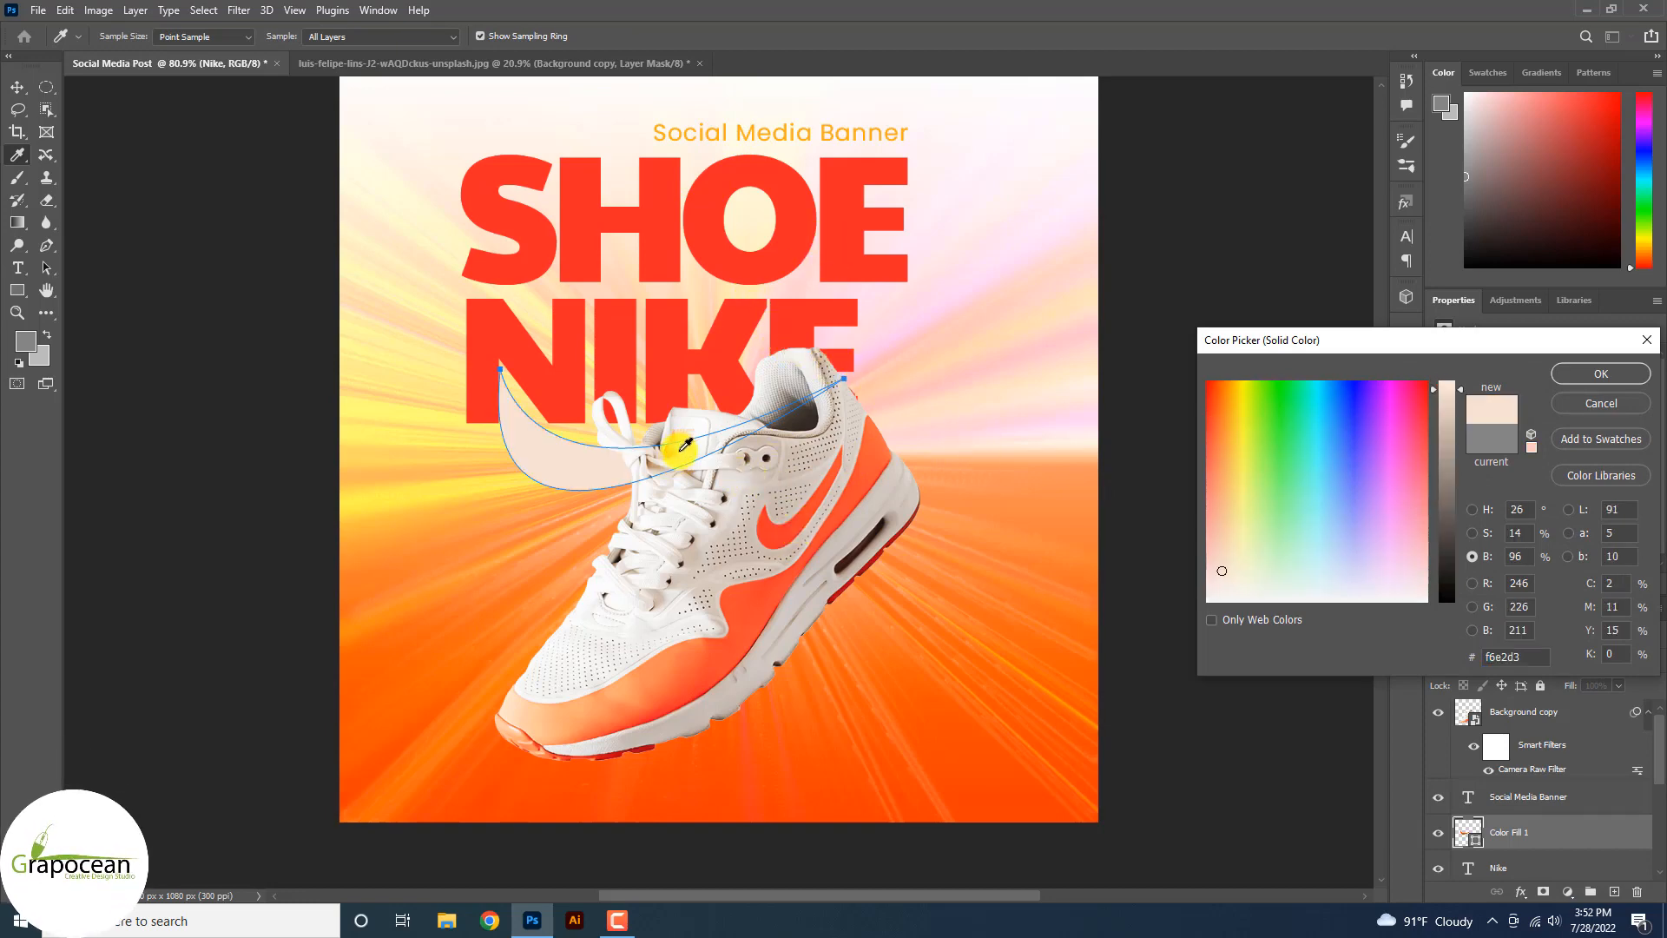
left_click_drag(1446, 492, 1446, 554)
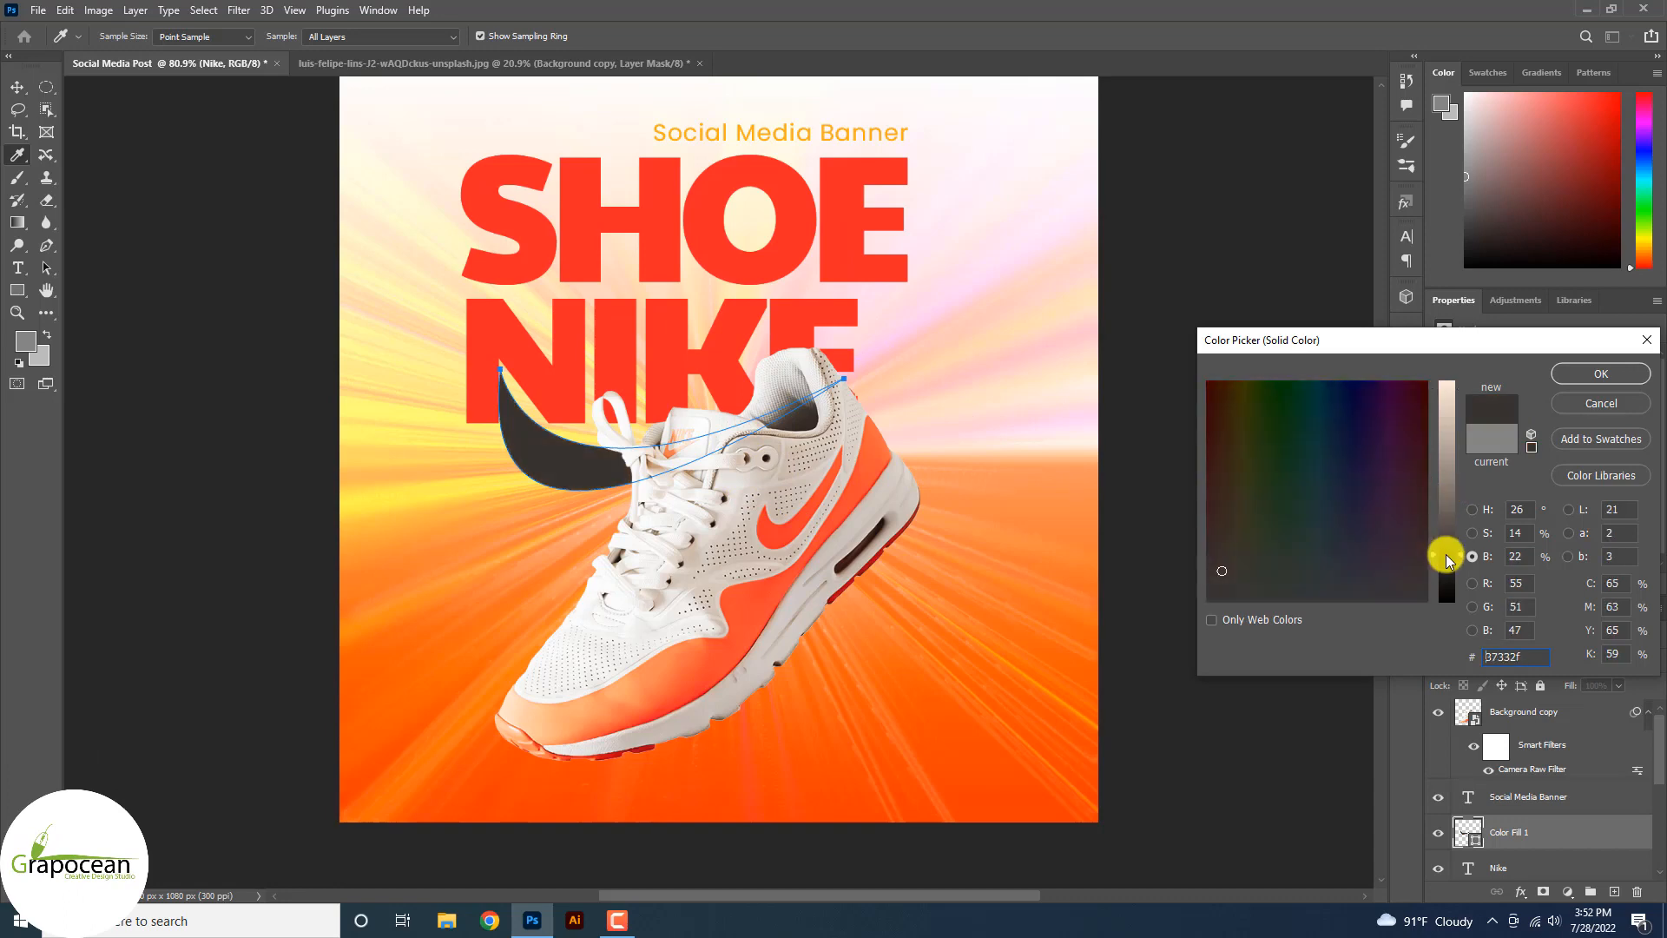
left_click(1598, 374)
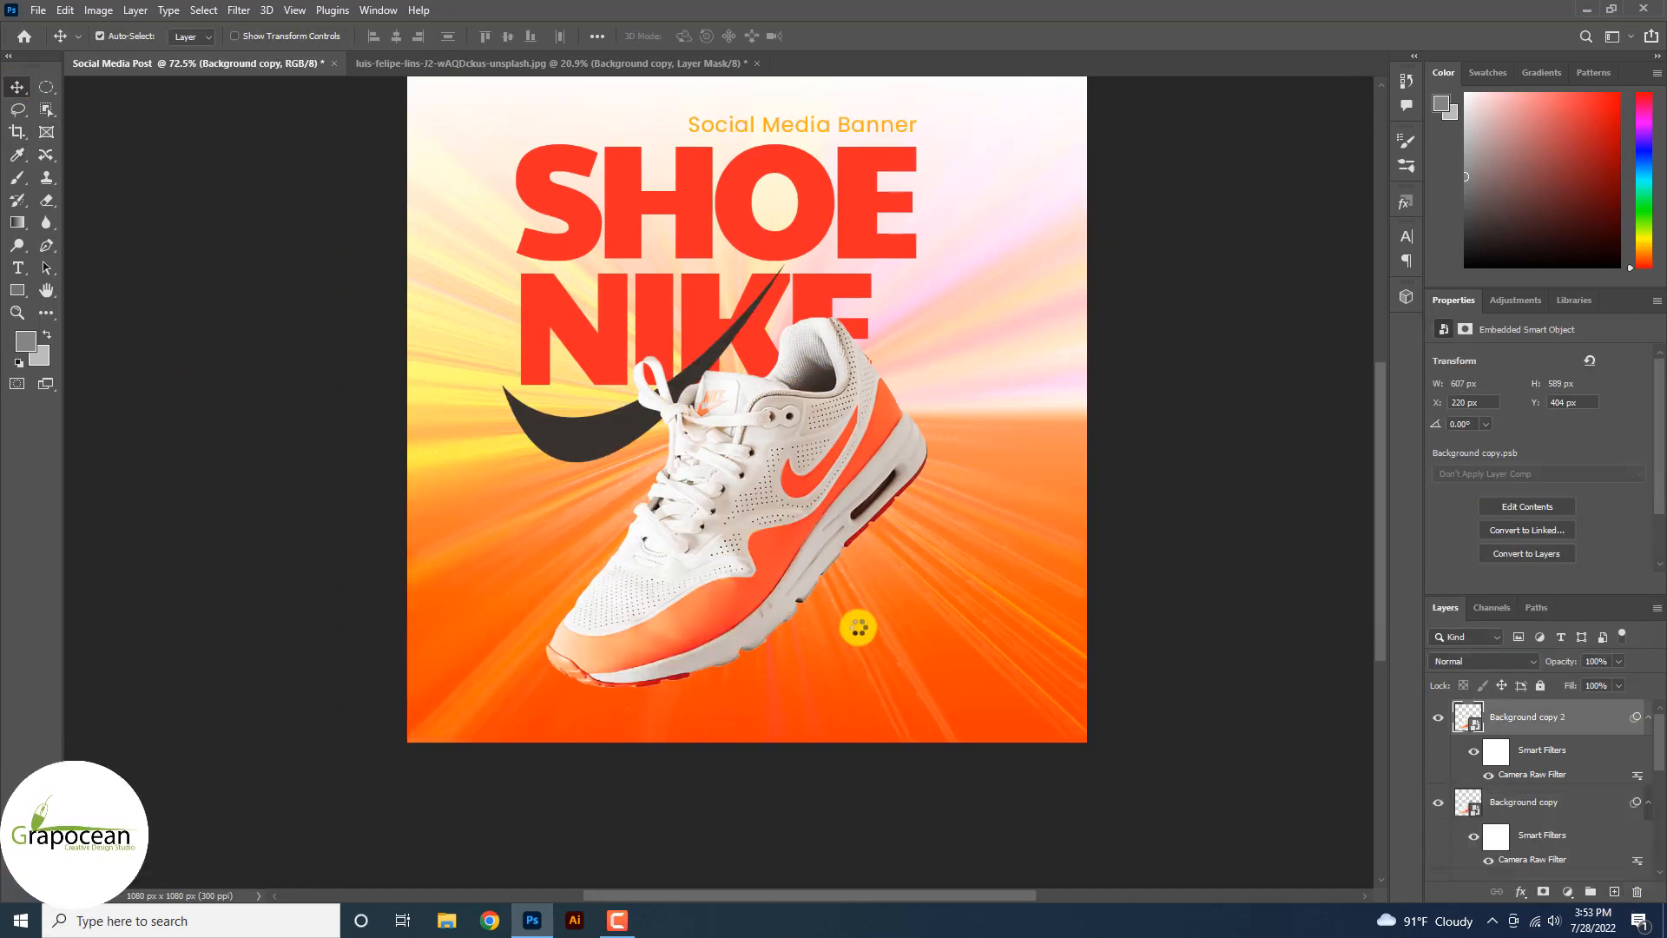
Flip the duplicate shoe layer both horizontally and vertically.
key("ctrl+t")
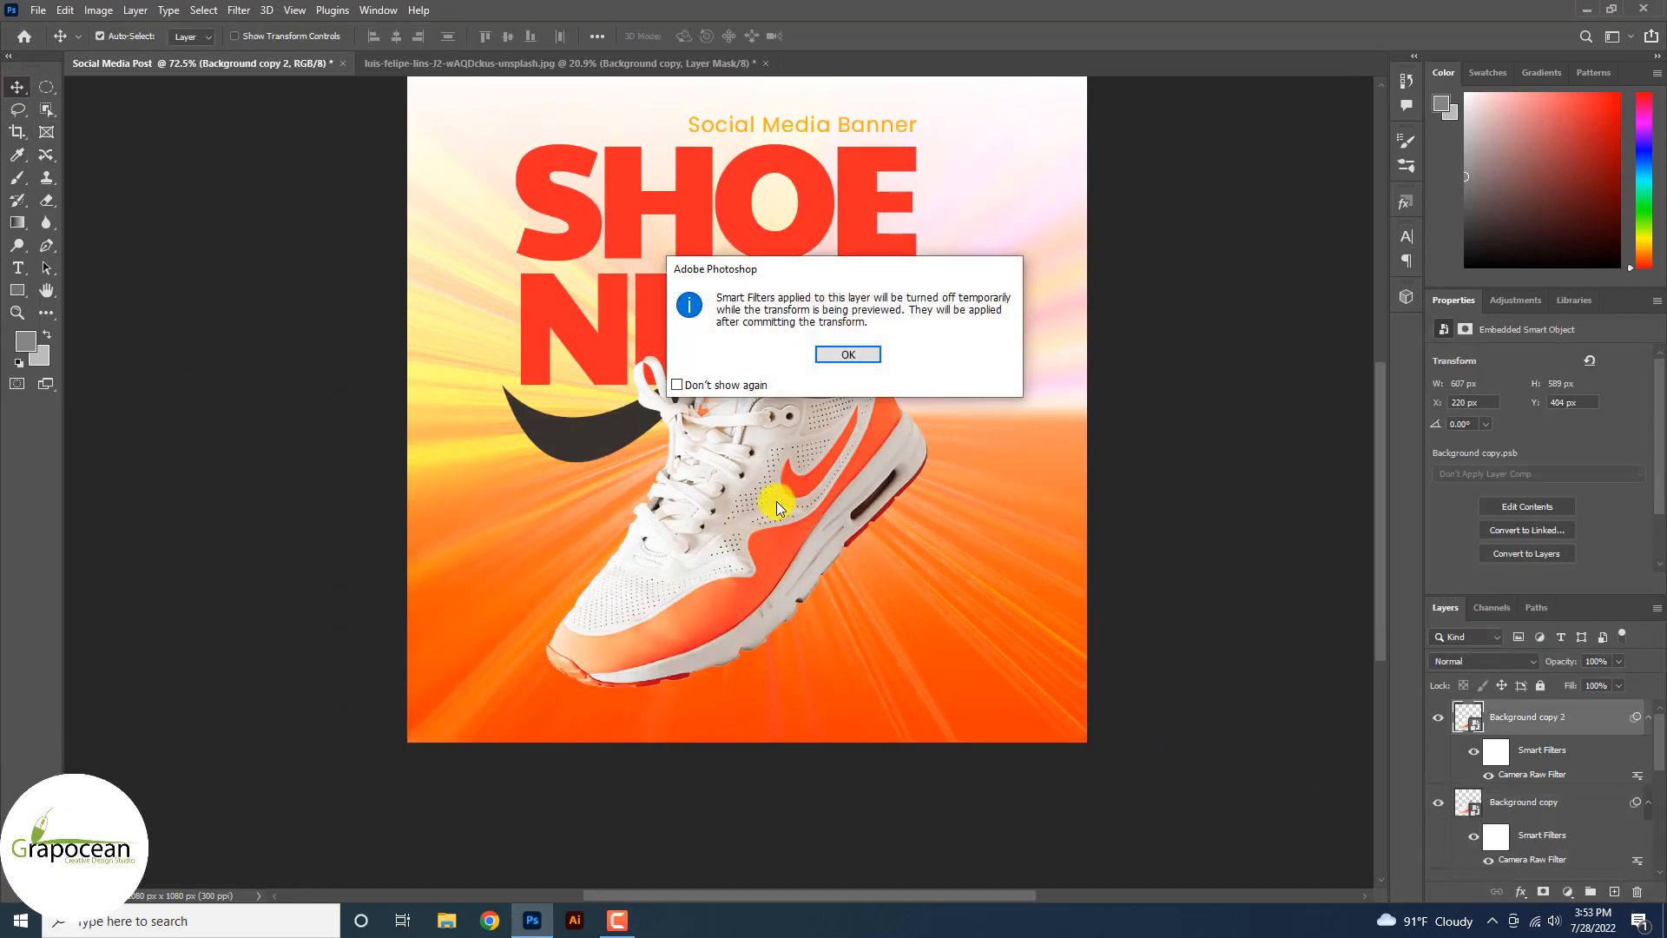
left_click(851, 356)
right_click(799, 464)
left_click(877, 782)
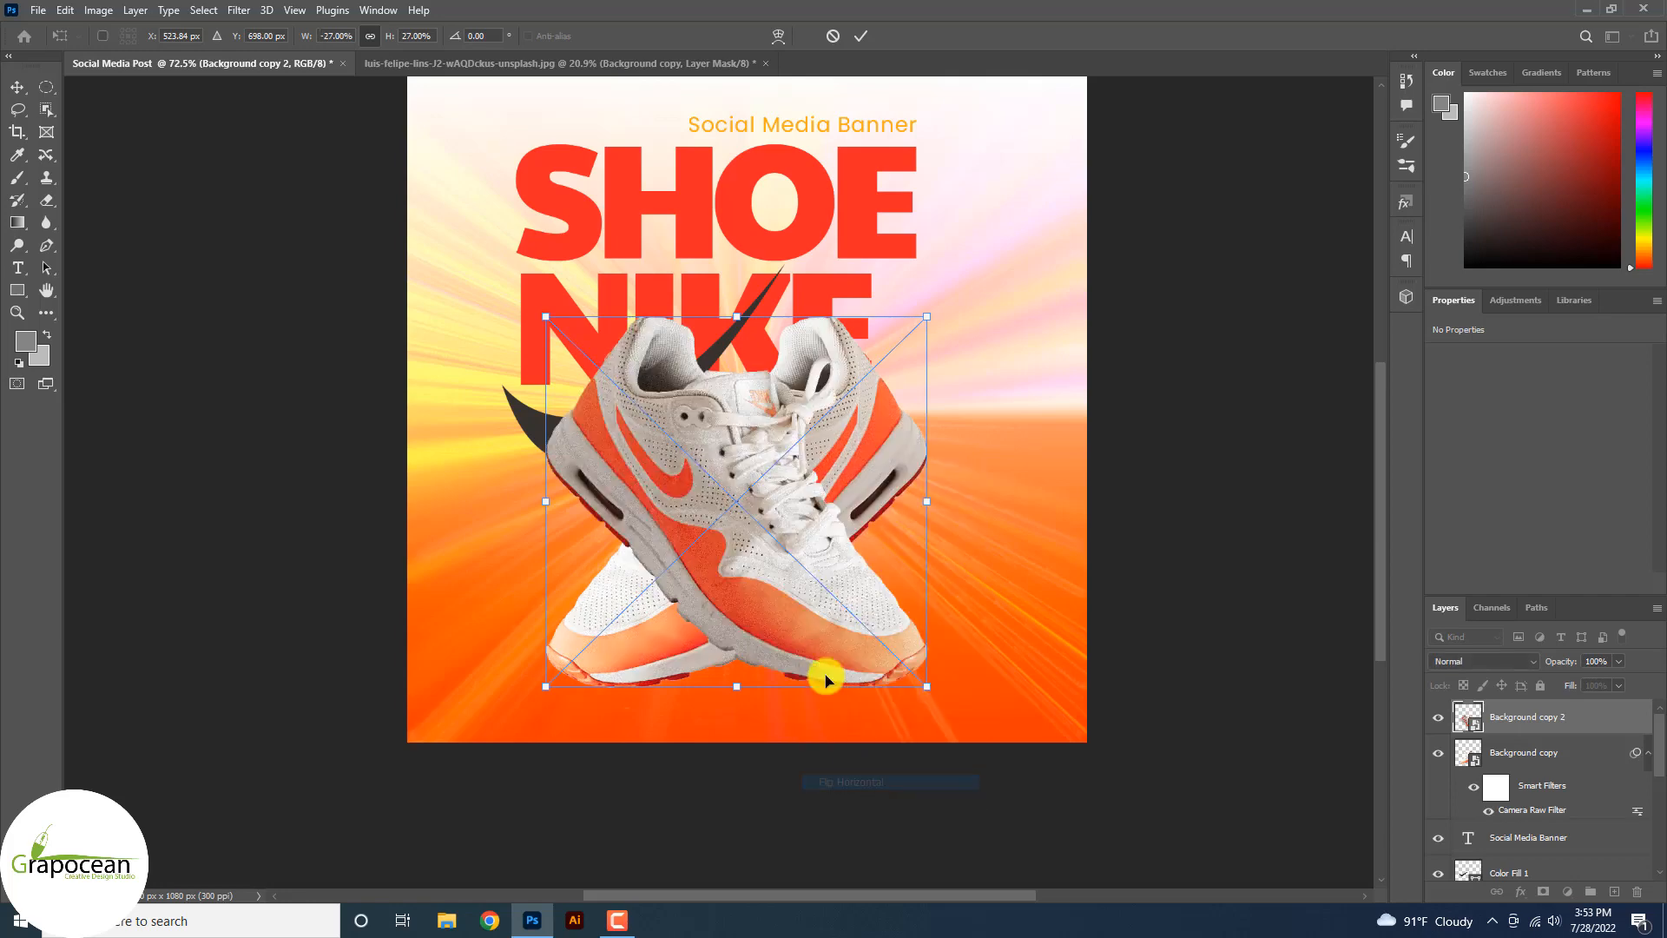
right_click(764, 553)
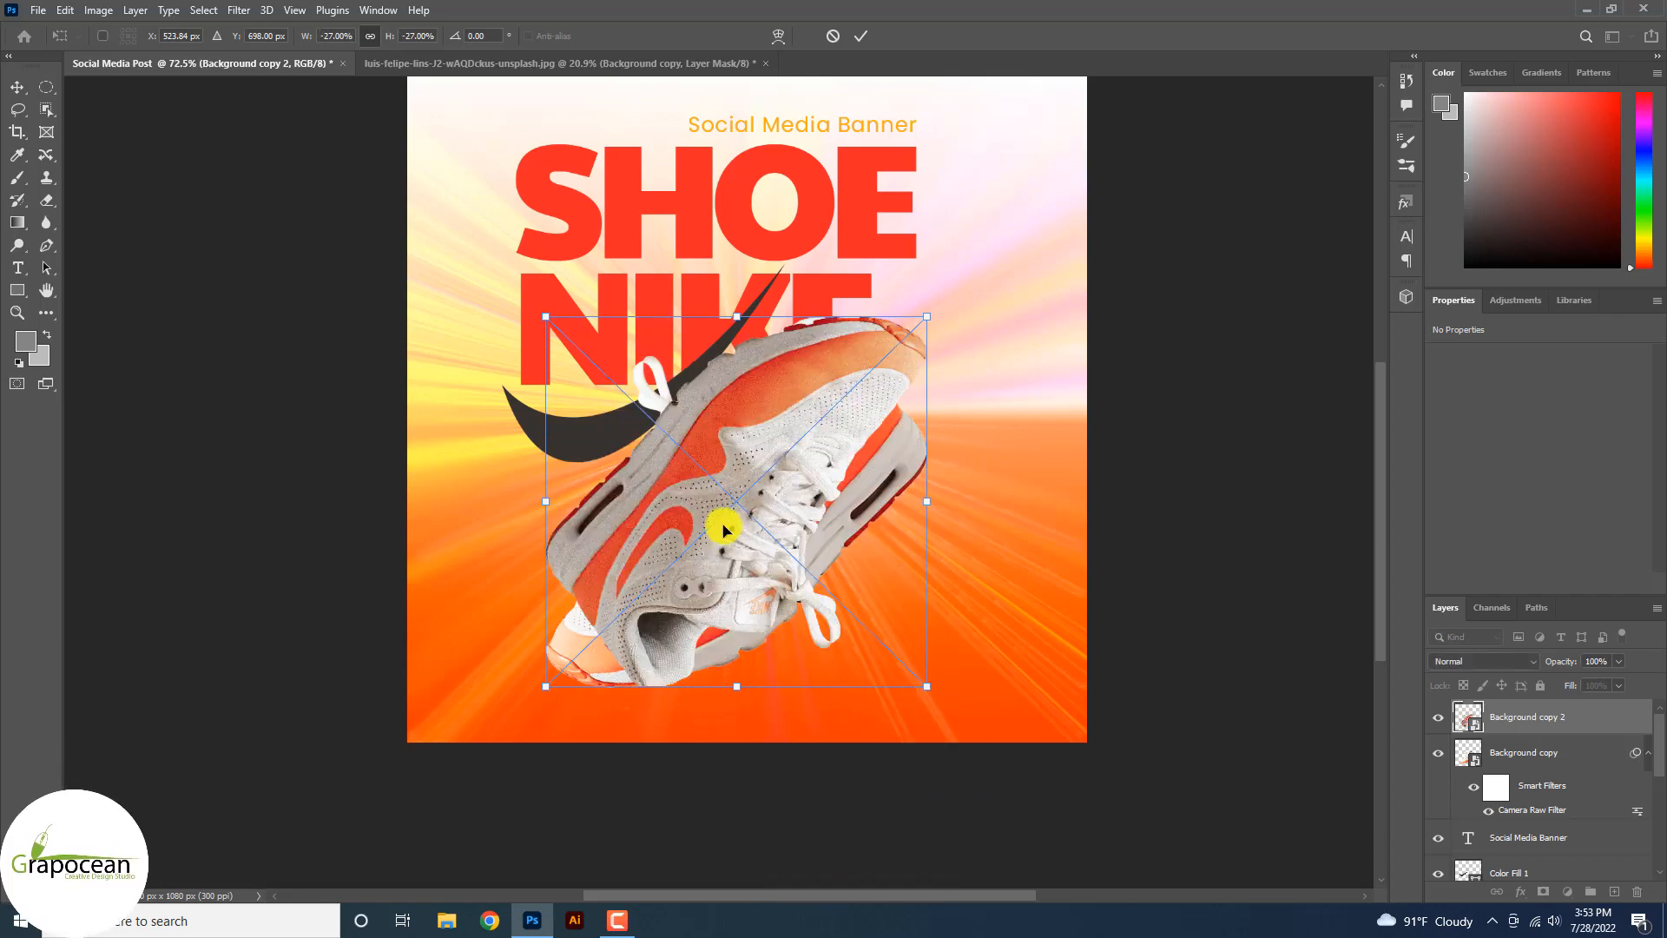
Rotate the flipped shoe copy to about -79.5° and place it below and to the right of the original shoe.
left_click_drag(725, 524, 808, 741)
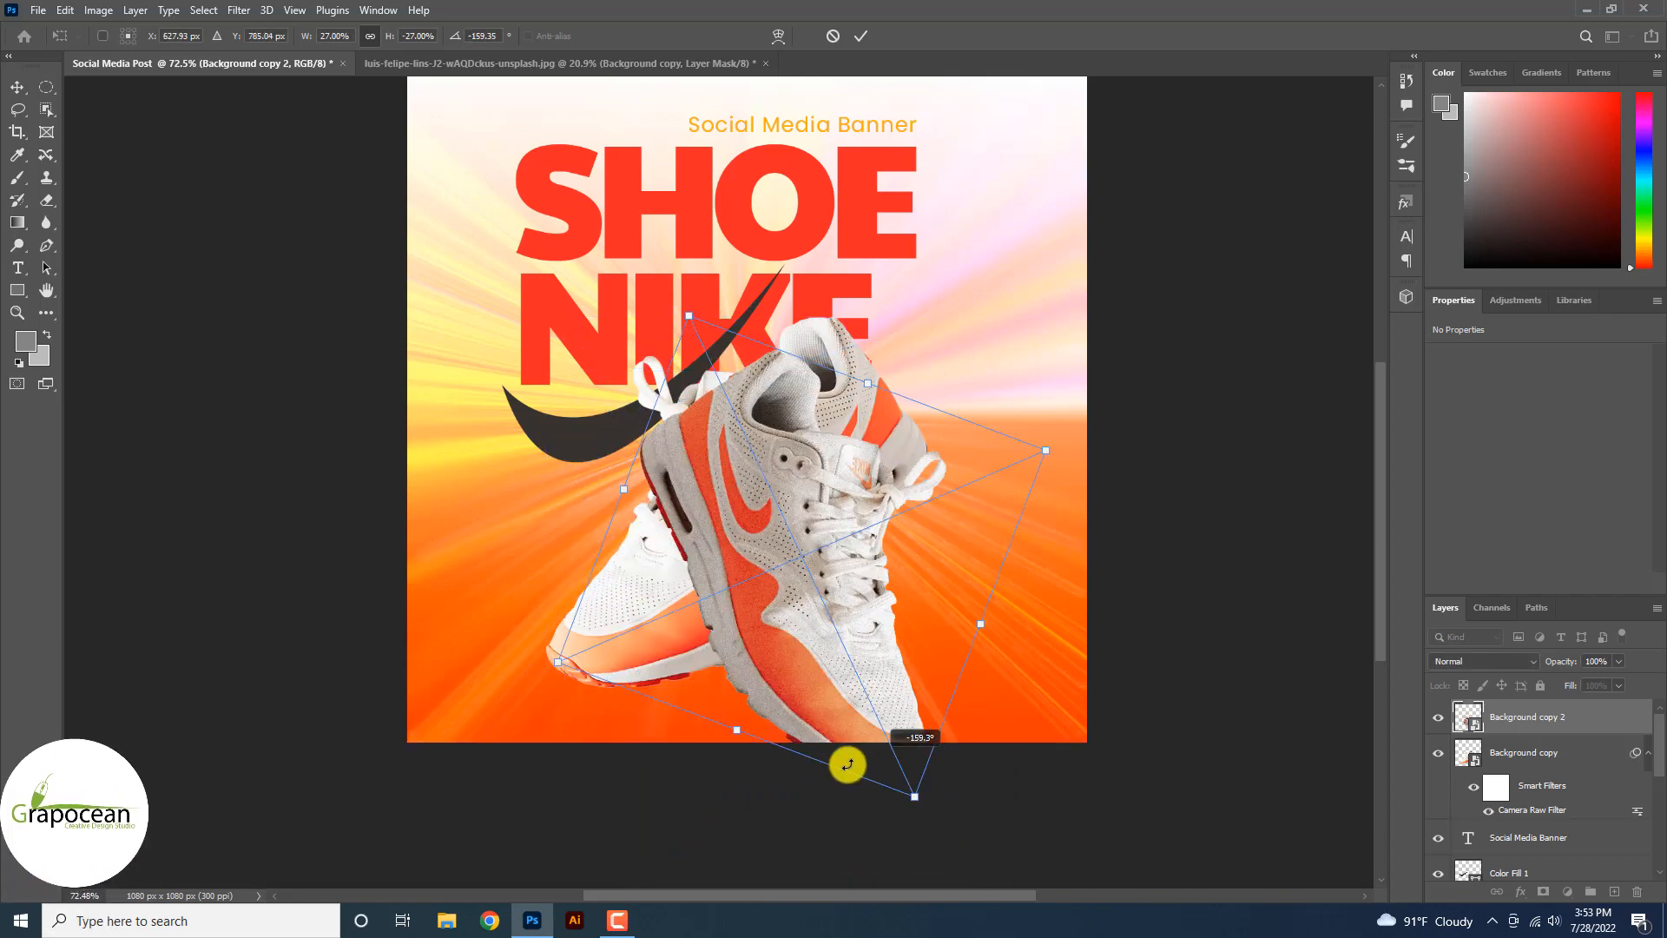
left_click_drag(847, 763, 643, 669)
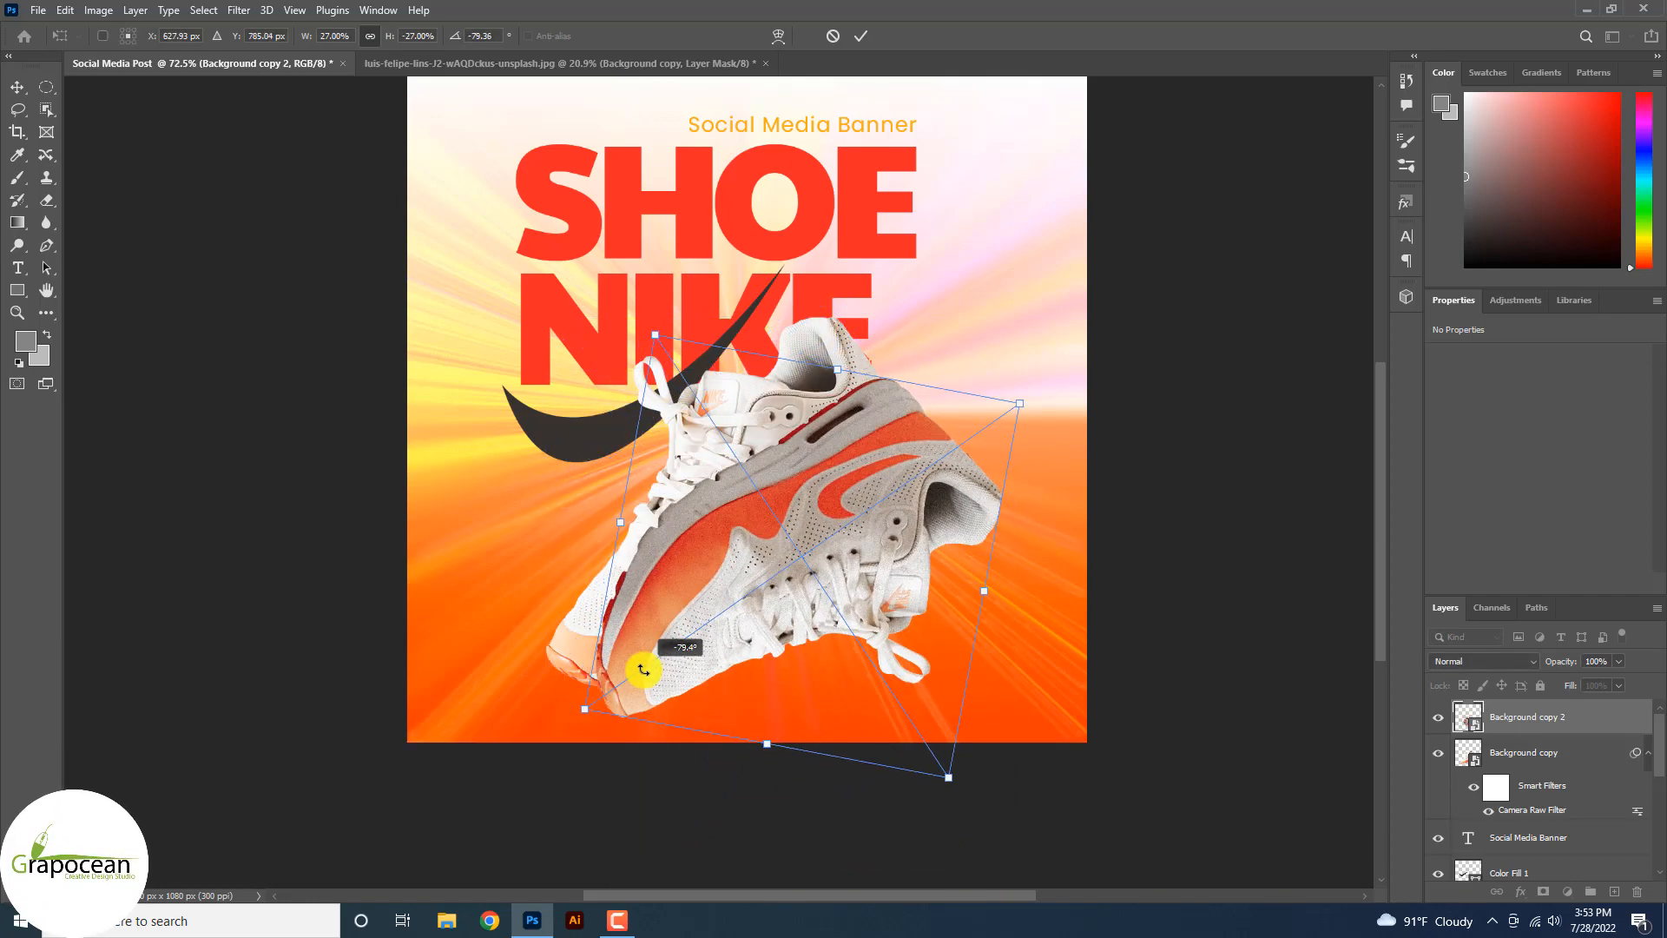
left_click_drag(780, 629, 866, 671)
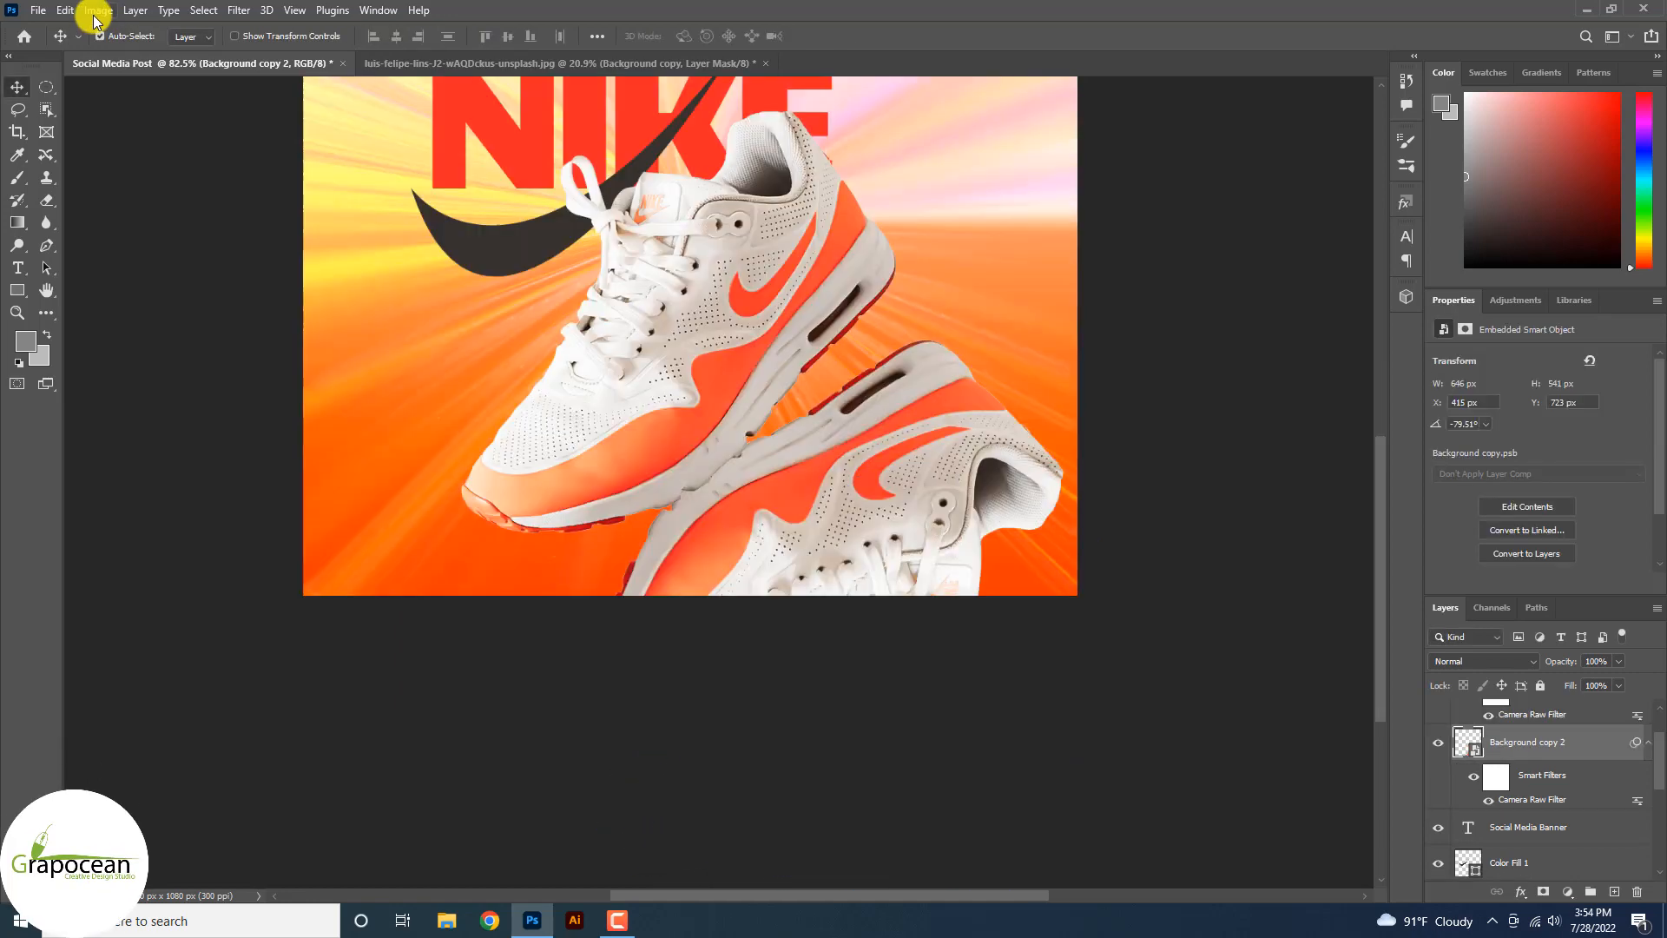
Start Perspective Warp on the shoe copy and lay out two joined grid planes with their upper edges along its sole.
left_click(66, 10)
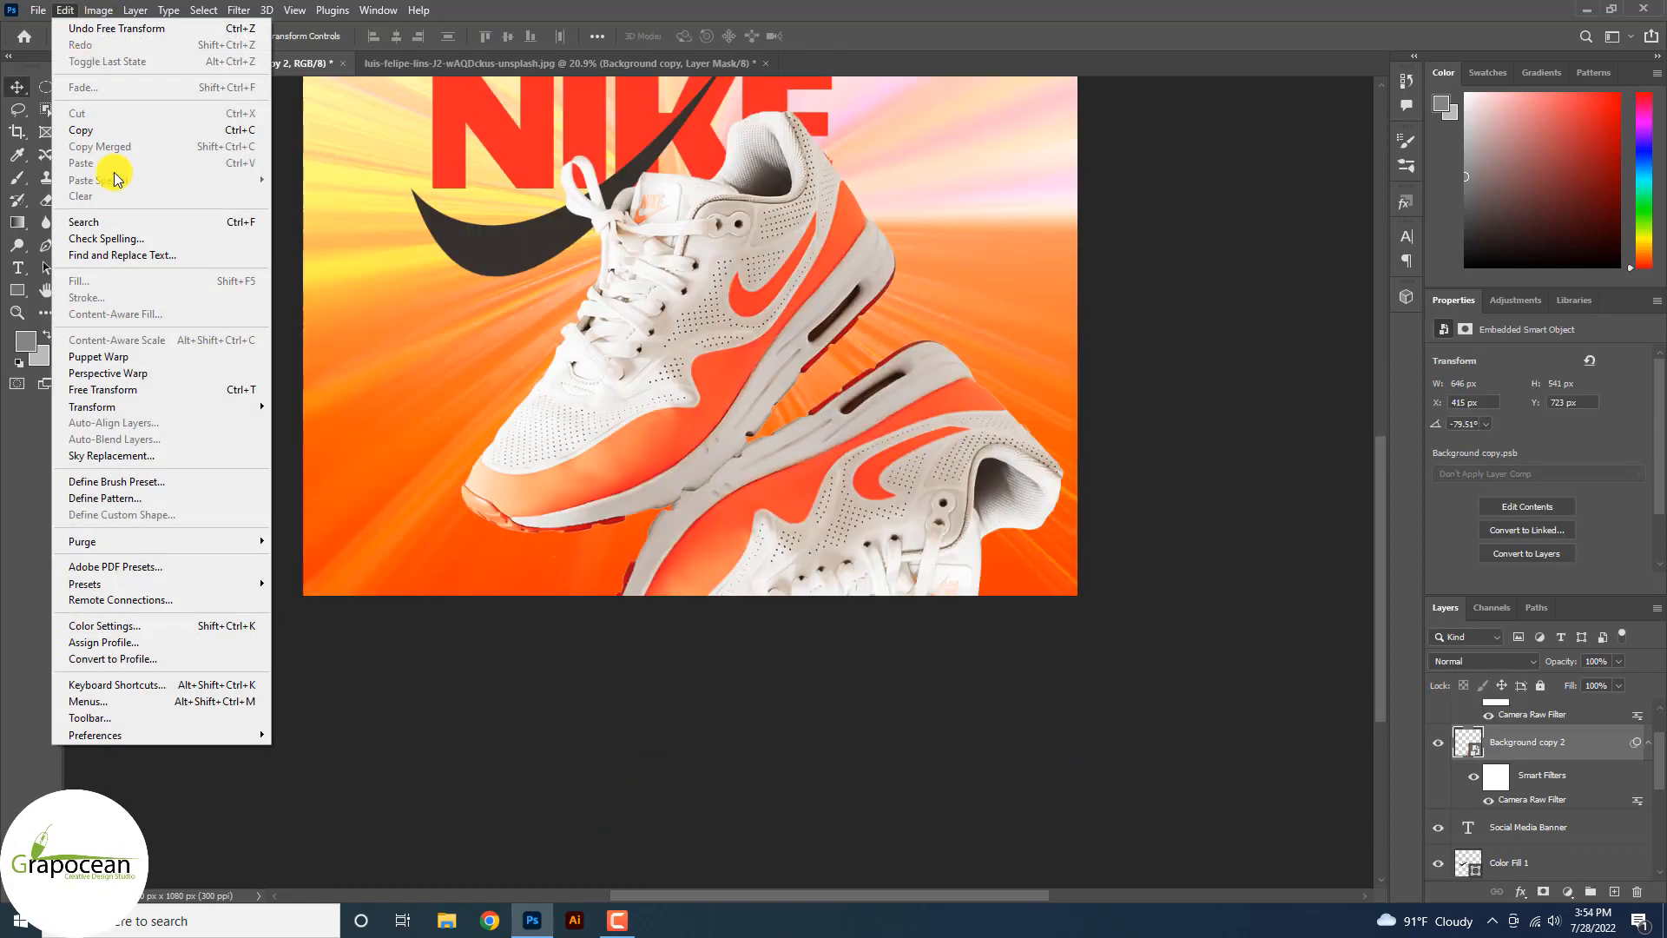
left_click(170, 373)
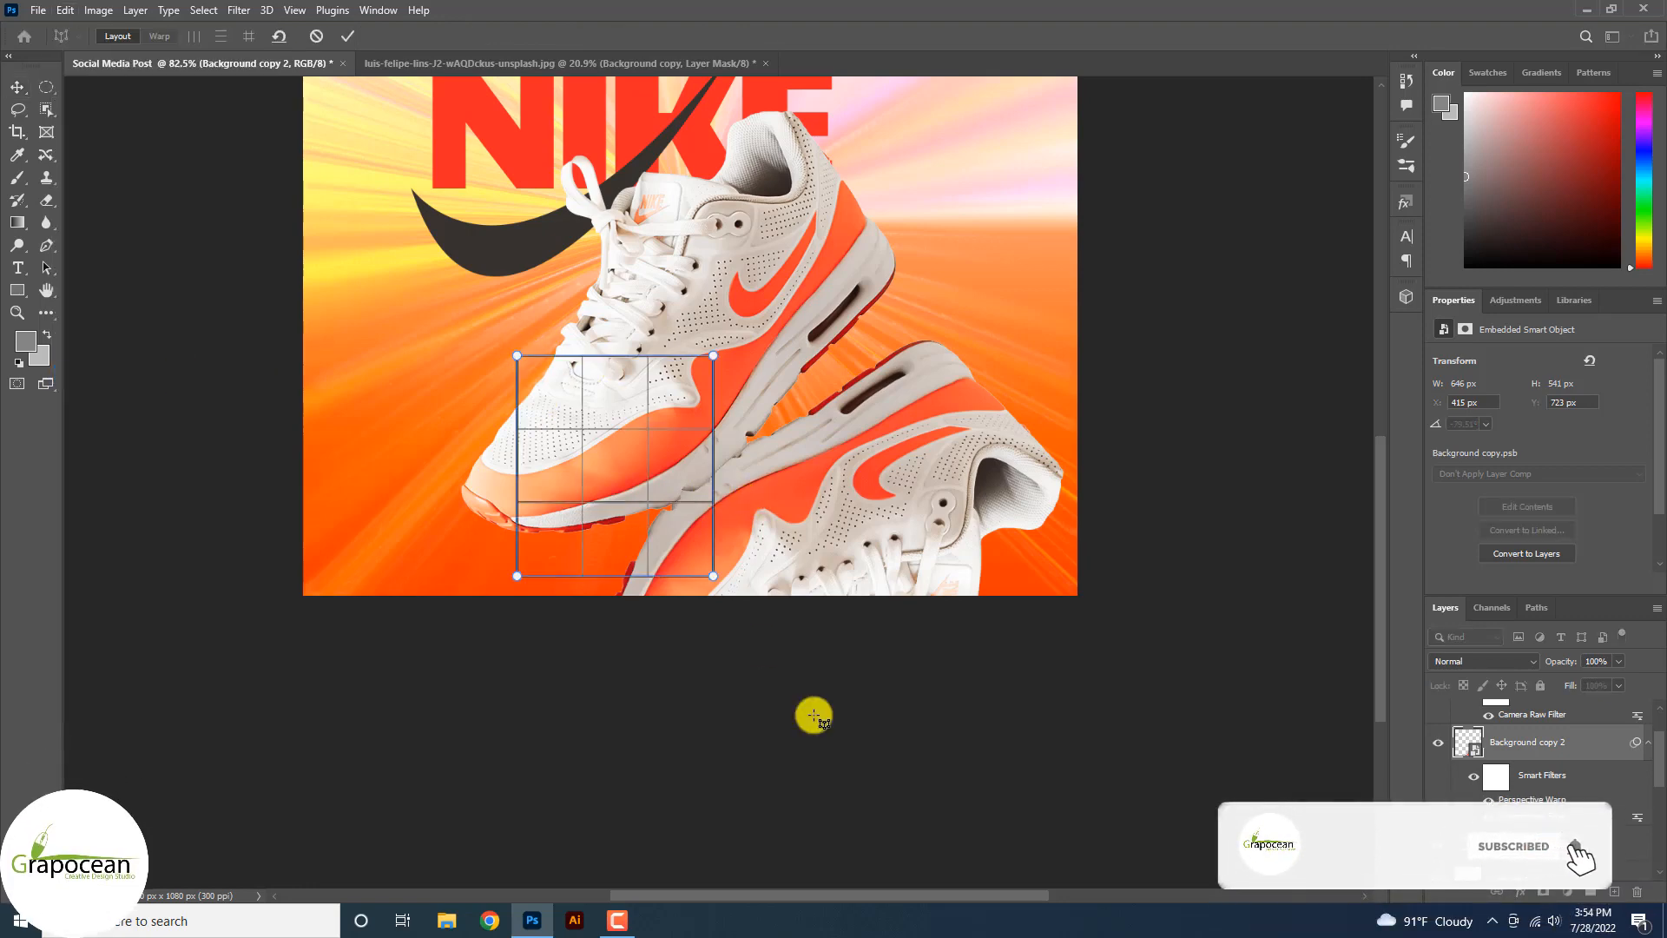
left_click_drag(813, 715, 789, 761)
left_click_drag(1075, 785, 778, 455)
key("w")
left_click_drag(1073, 356, 912, 343)
left_click_drag(513, 361, 653, 518)
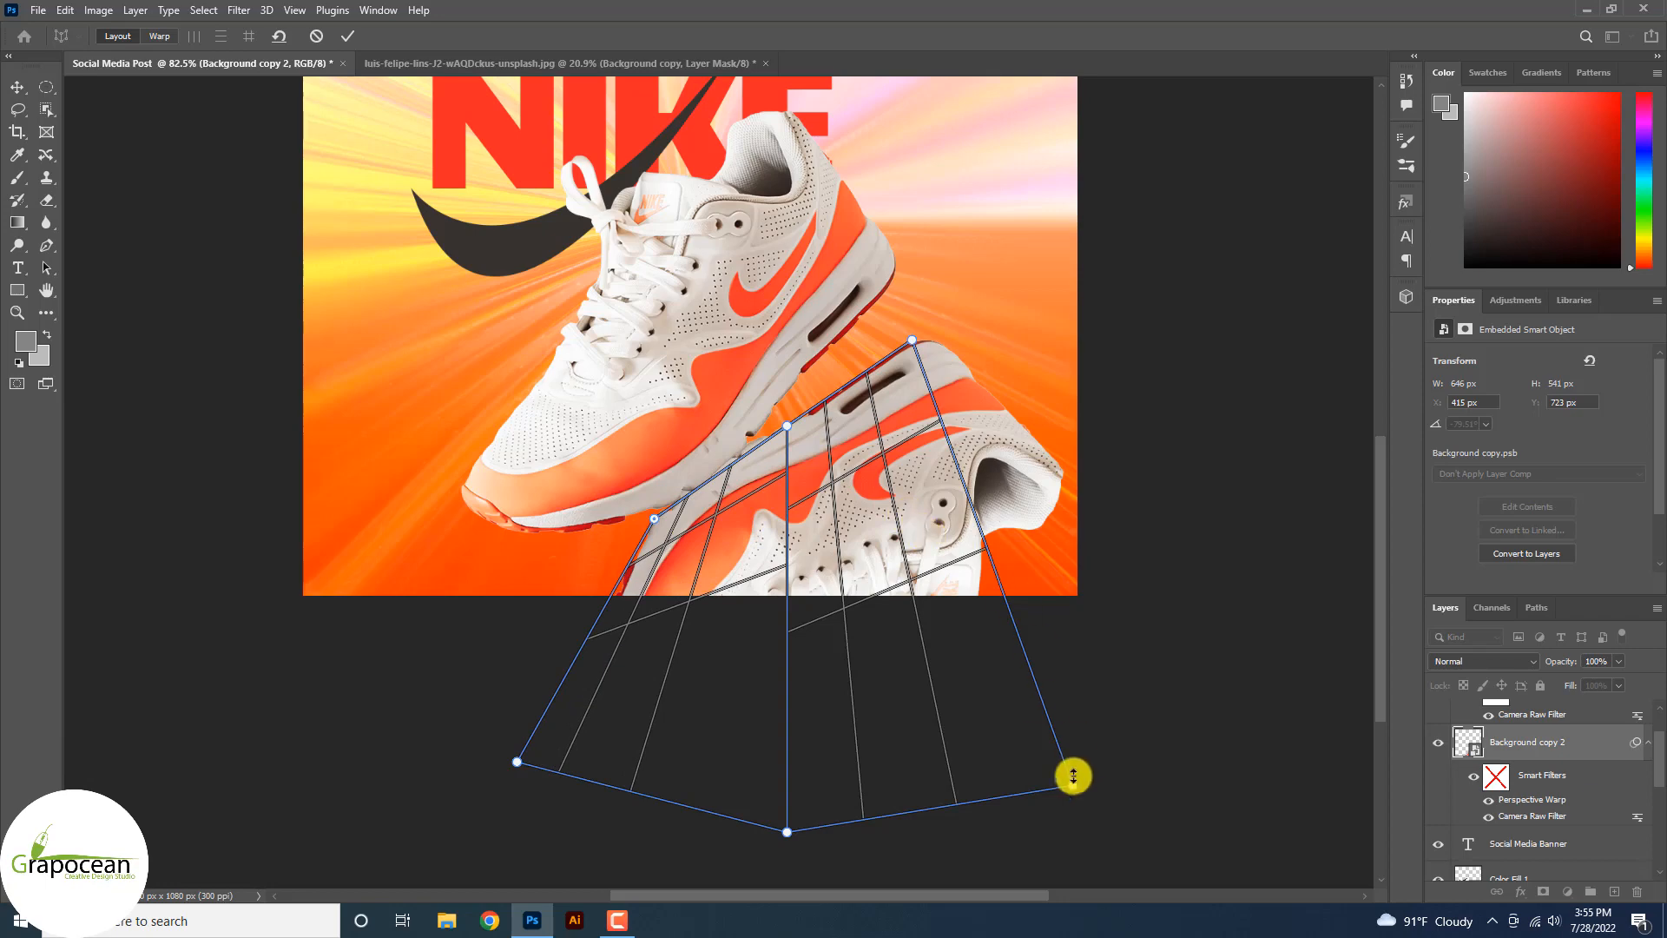
Fit the outer corners of the two perspective planes closely around the heel, laces and toe of the shoe copy.
left_click_drag(1073, 775, 1119, 525)
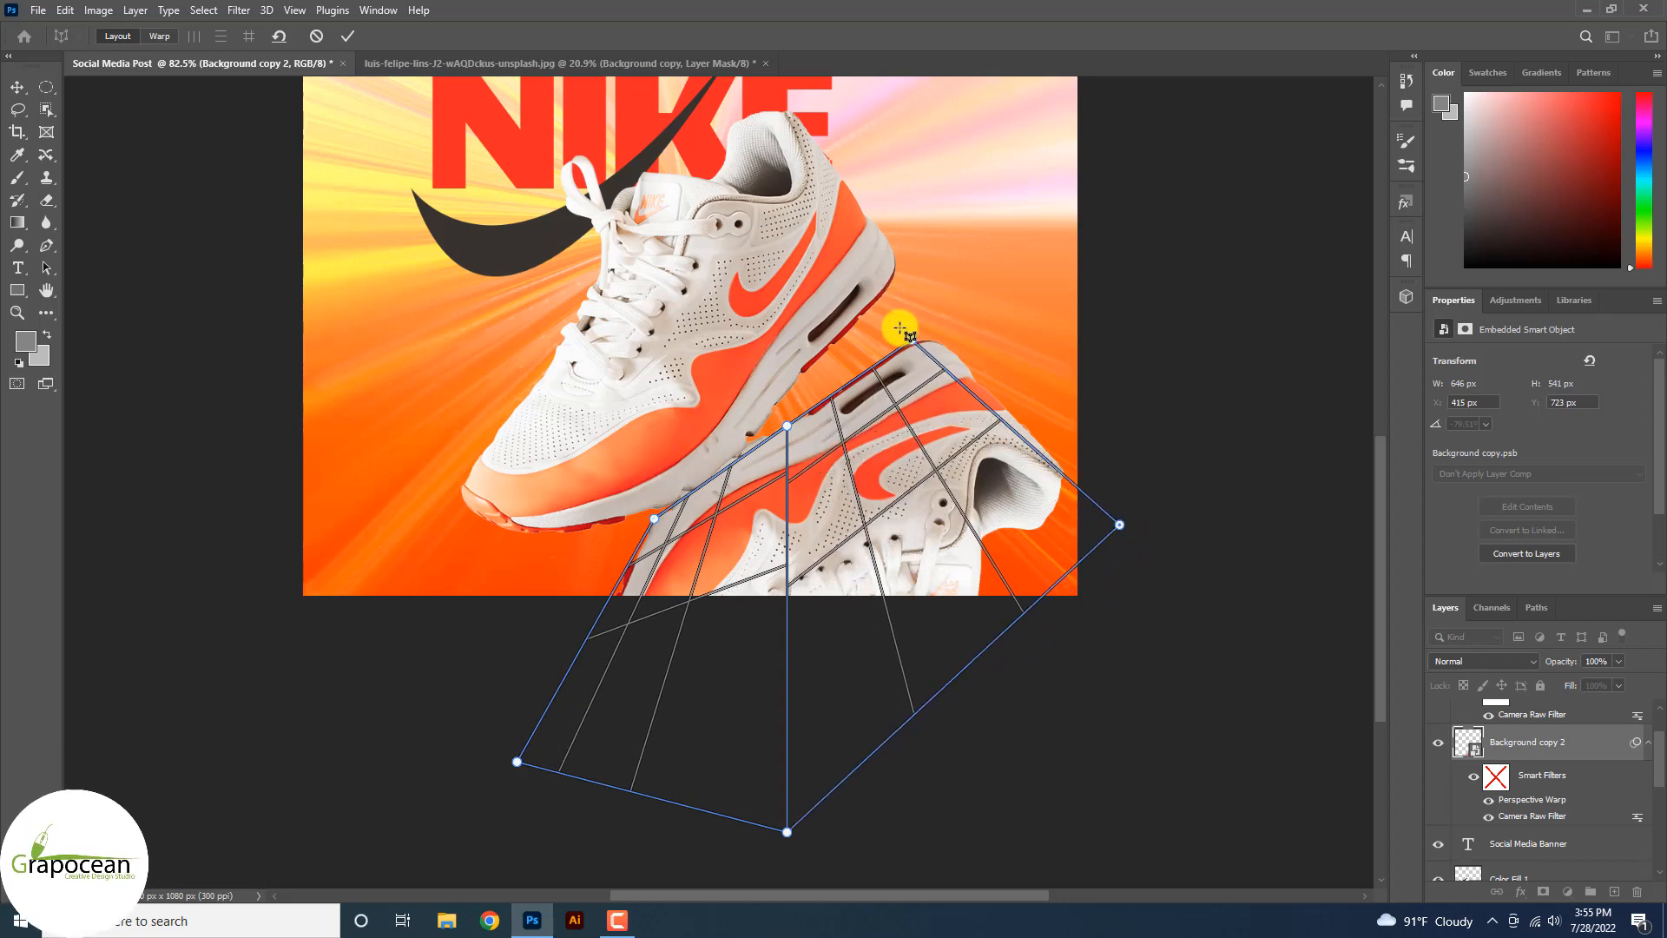
mouse_move(913, 343)
left_mouse_down()
mouse_move(933, 336)
mouse_move(919, 331)
left_mouse_up()
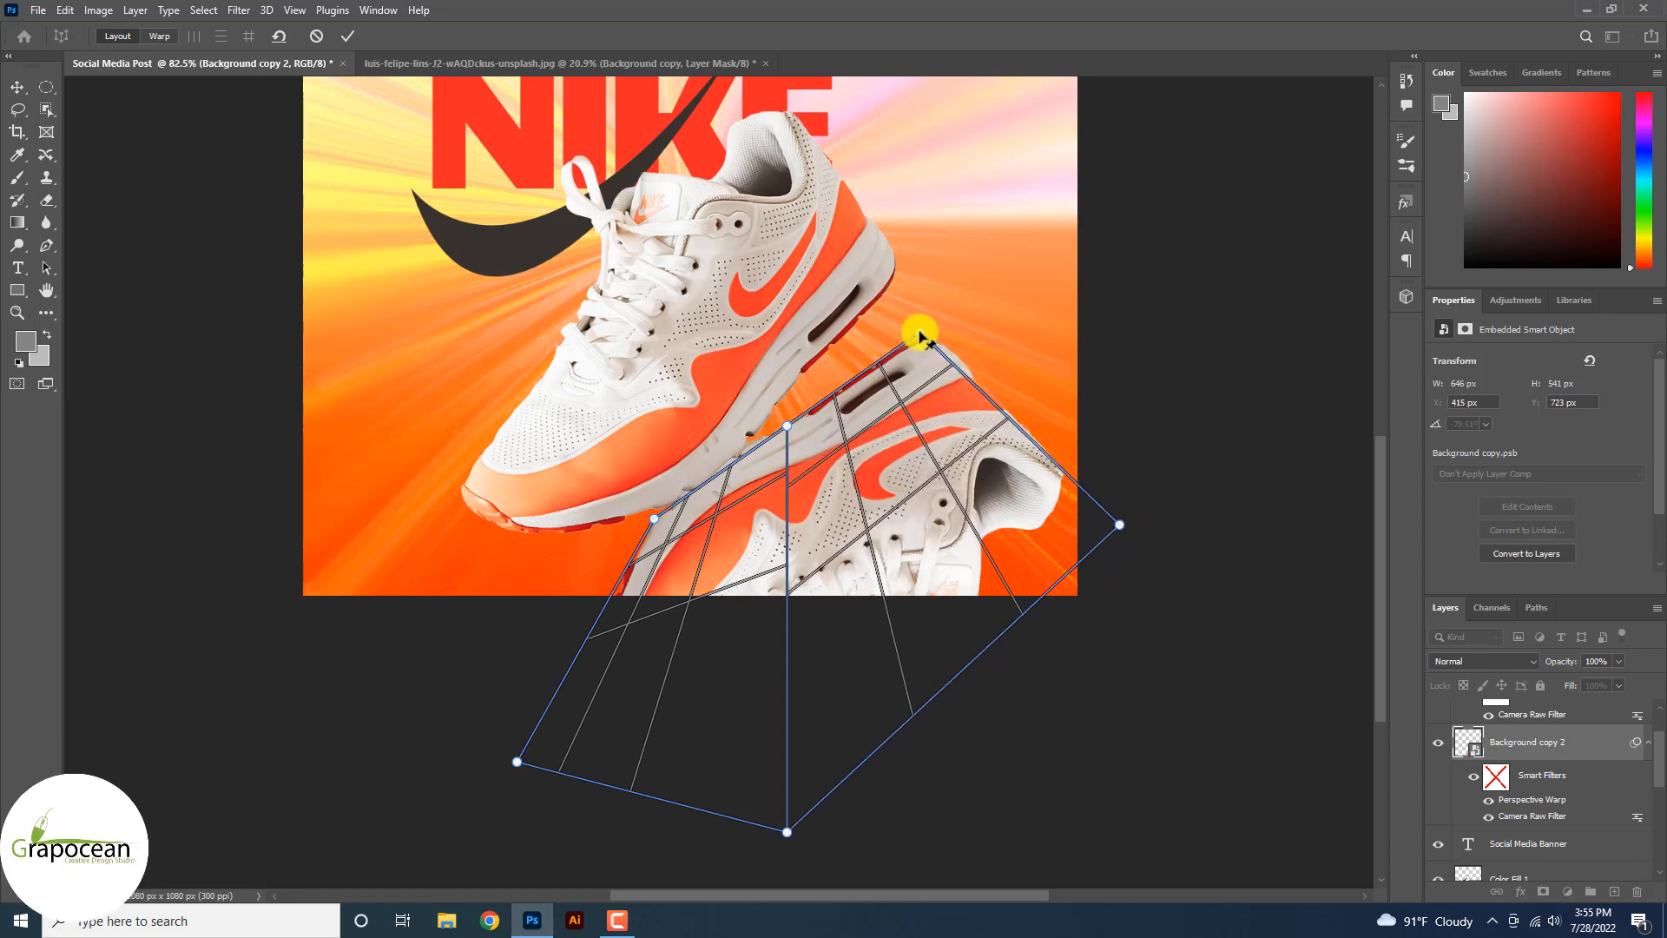
left_click_drag(786, 831, 806, 613)
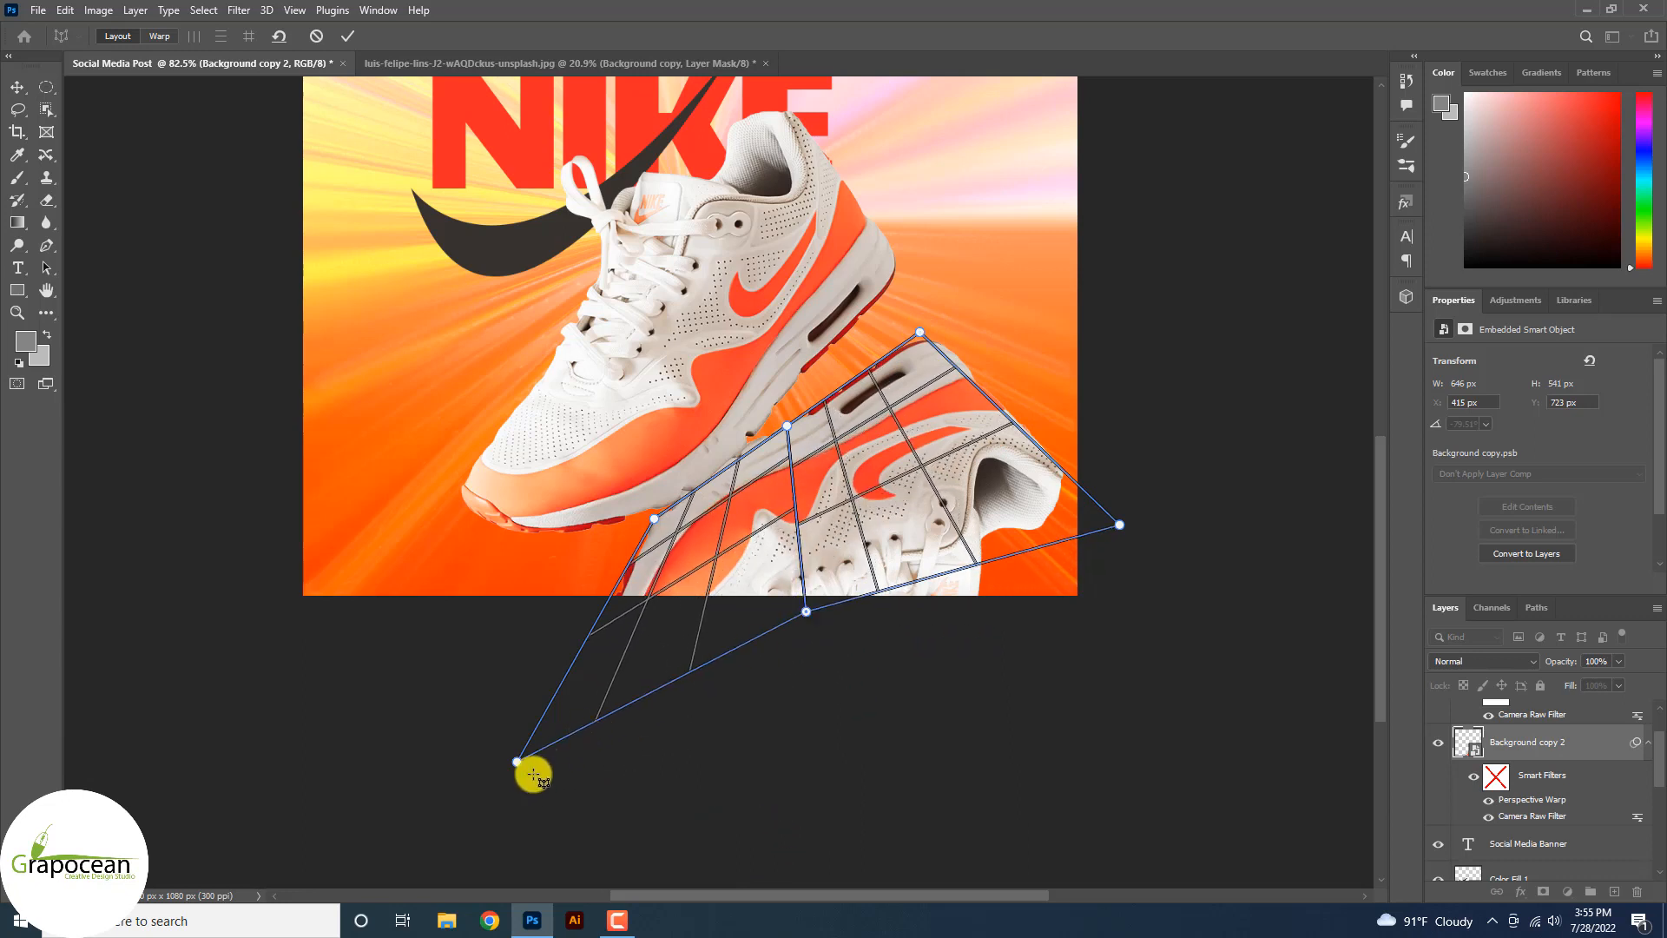
left_click_drag(532, 774, 608, 617)
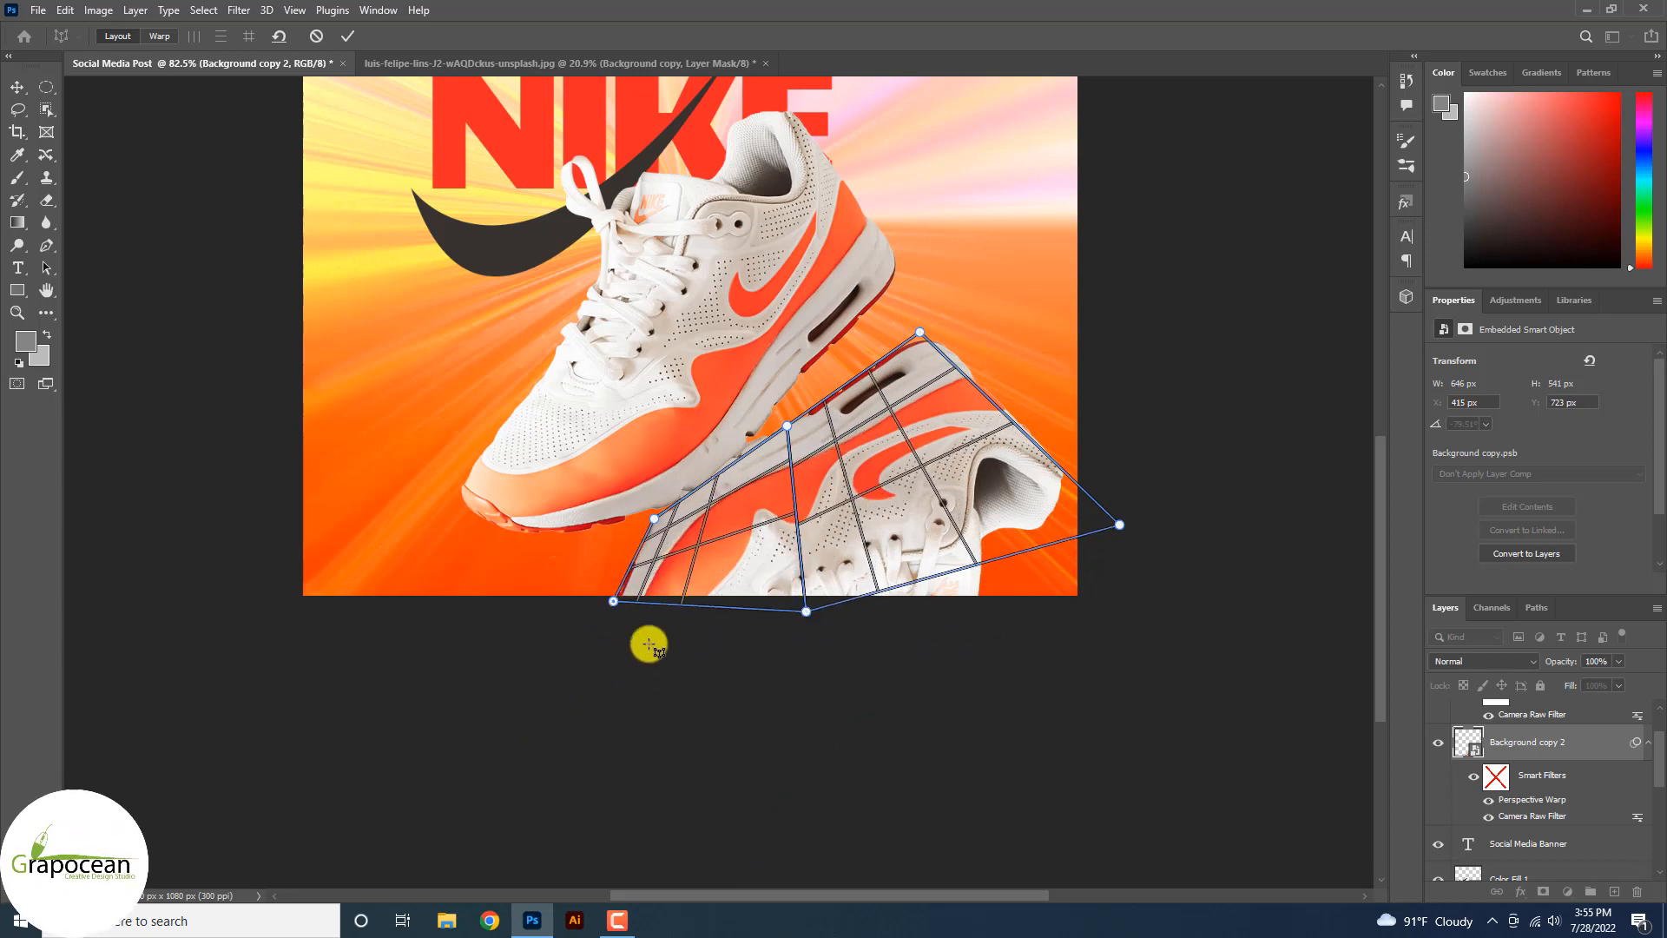
Warp the shoe copy's perspective by moving the pins so its sole bends up towards the original shoe's sole, and apply it.
left_click(161, 36)
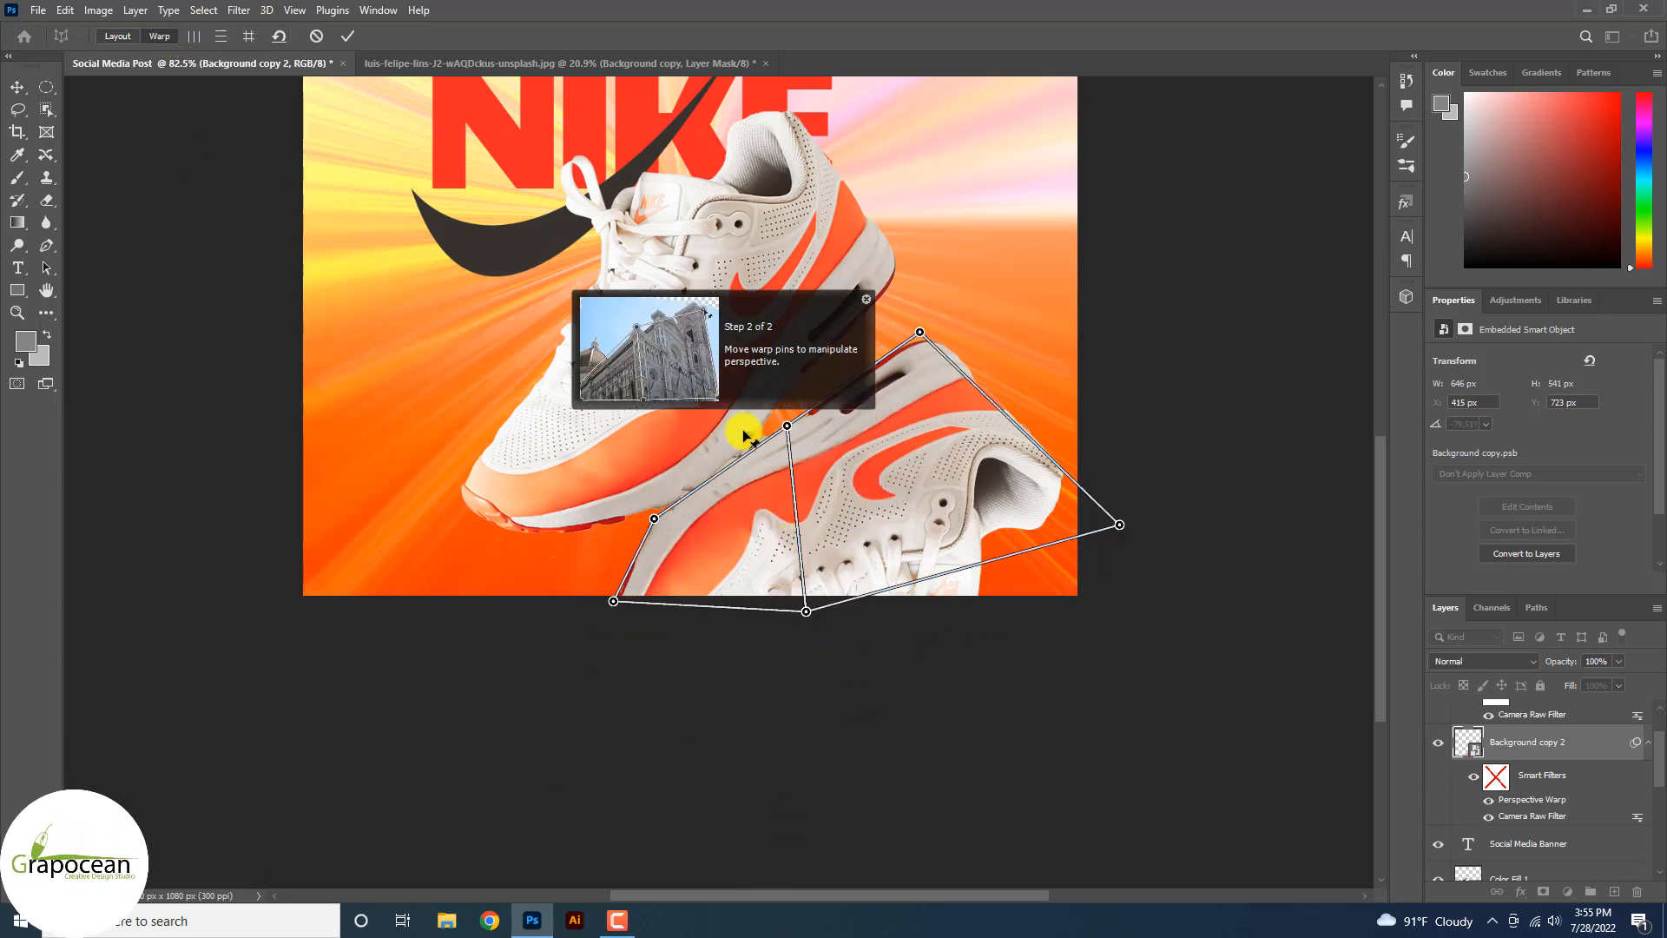
left_click_drag(787, 425, 778, 414)
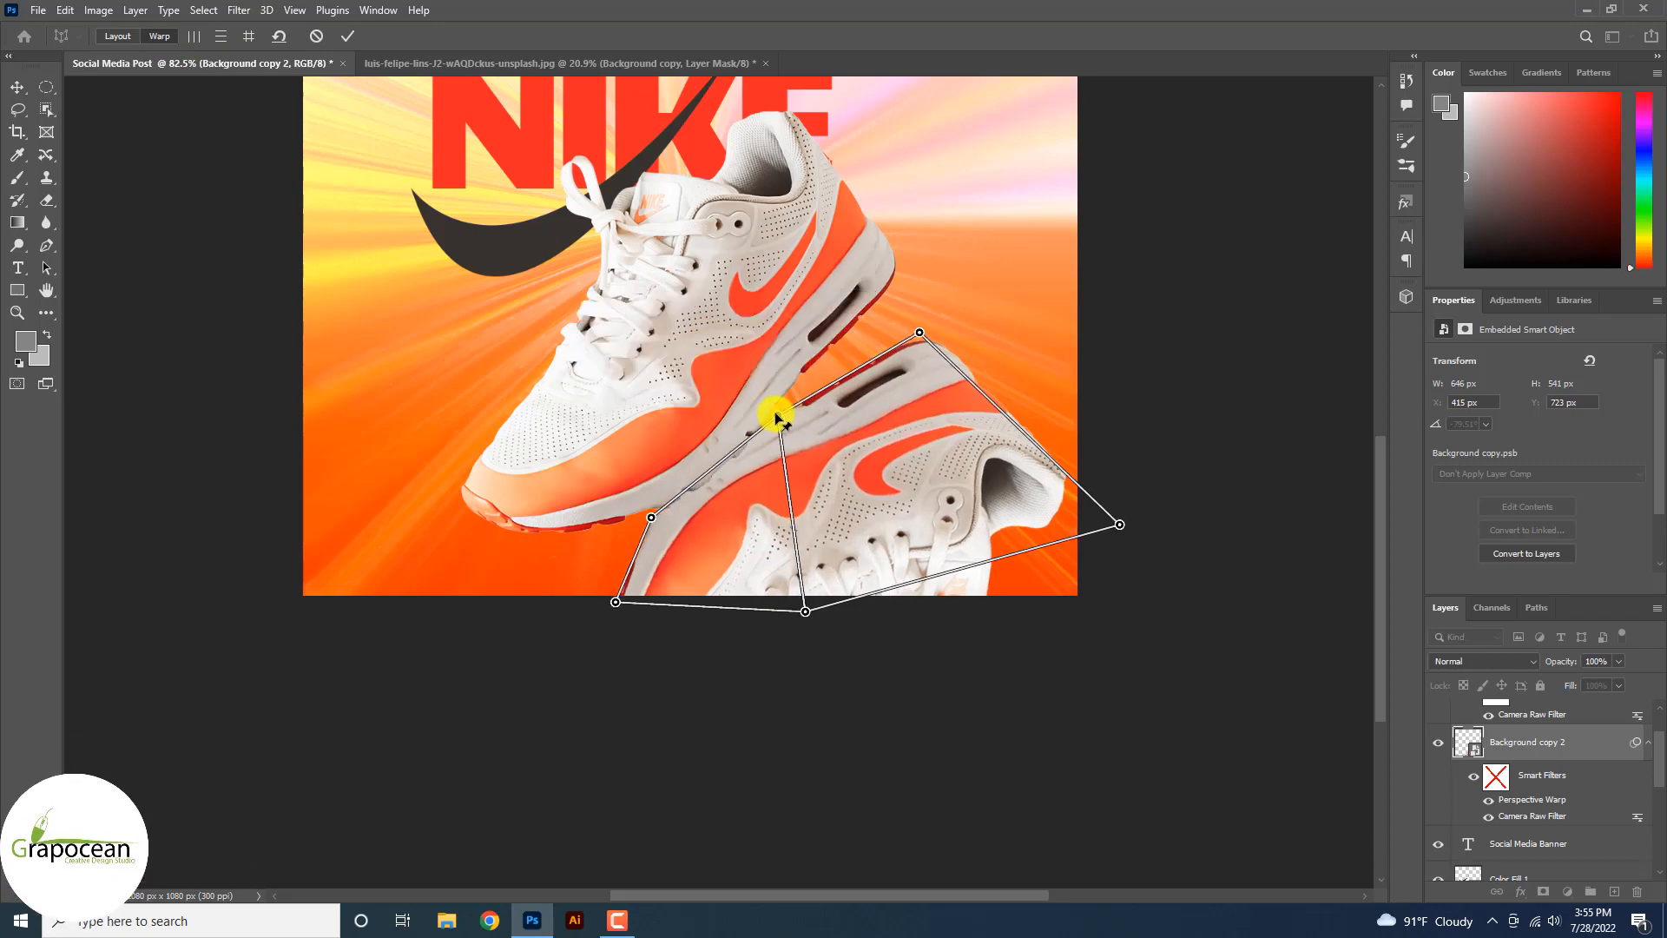
left_click_drag(919, 332, 906, 288)
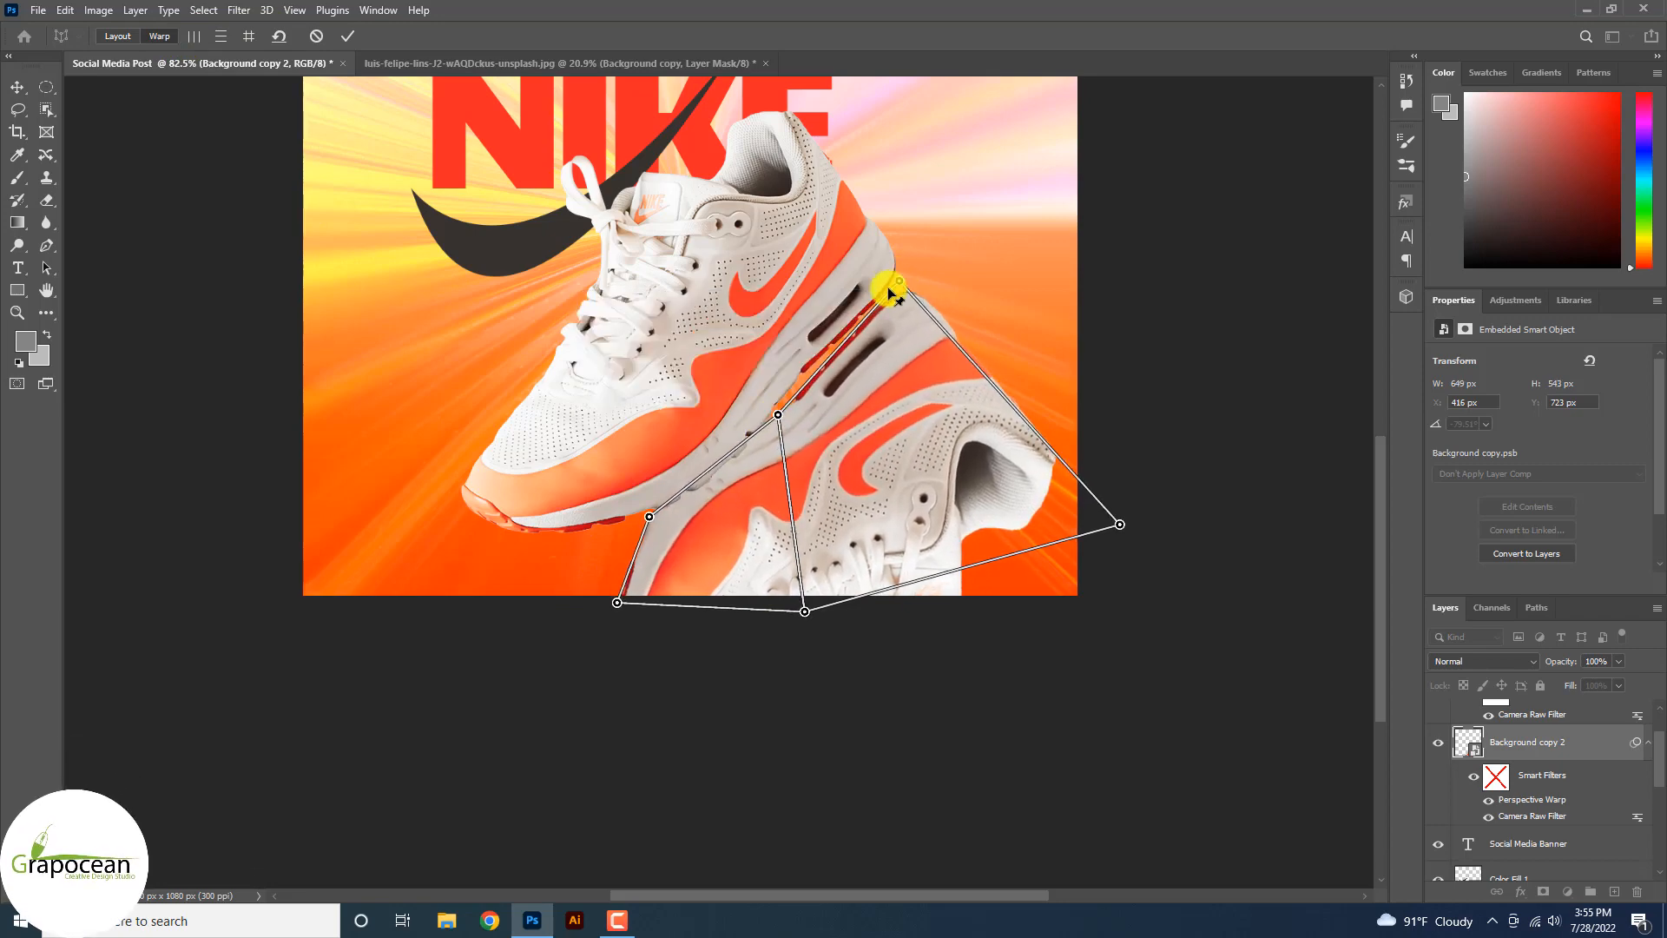
left_click_drag(767, 418, 780, 389)
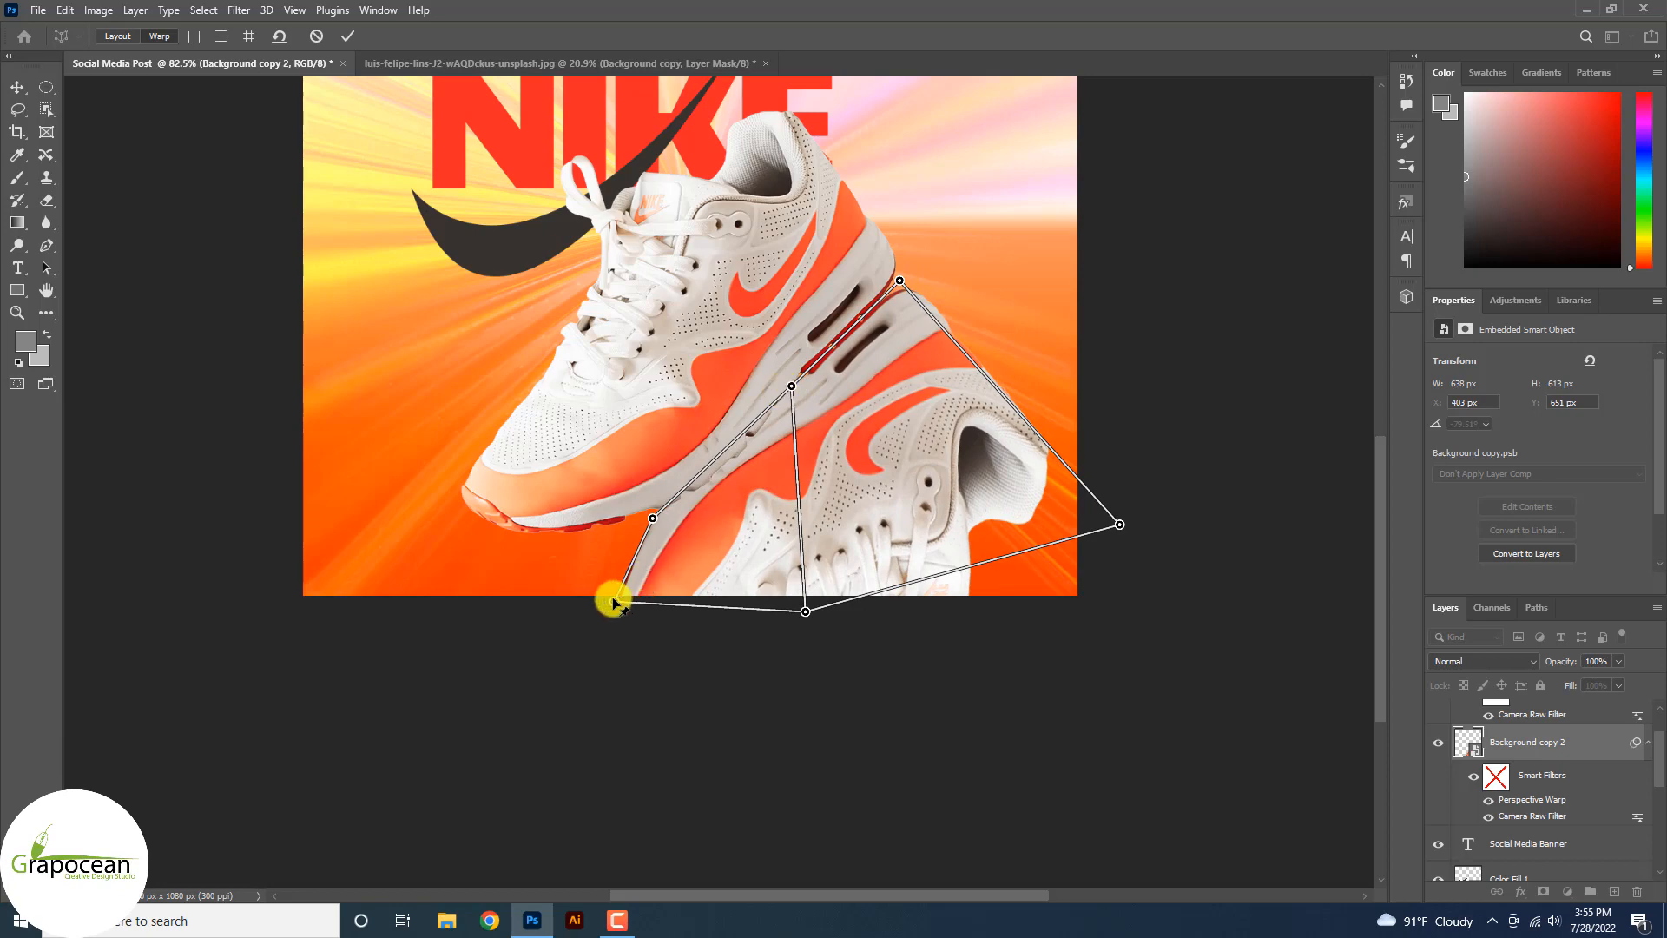
mouse_move(613, 601)
left_mouse_down()
mouse_move(584, 581)
mouse_move(597, 590)
left_mouse_up()
left_click_drag(805, 611, 801, 542)
left_click_drag(1120, 525, 1119, 461)
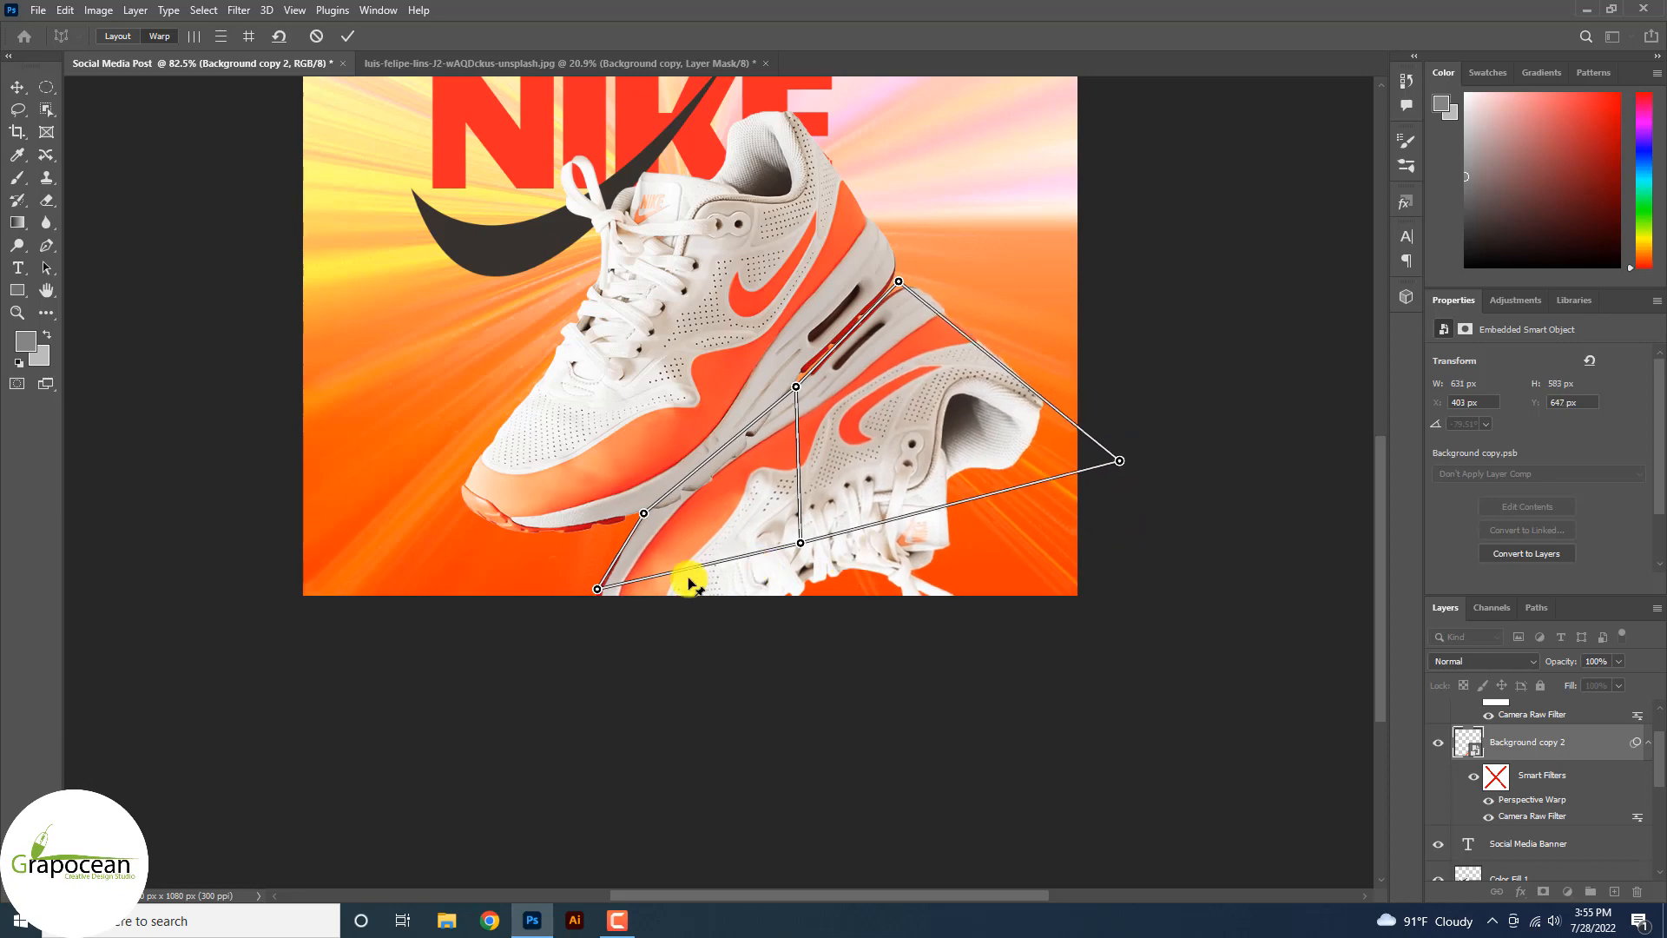
mouse_move(599, 589)
left_mouse_down()
mouse_move(605, 606)
mouse_move(592, 597)
left_mouse_up()
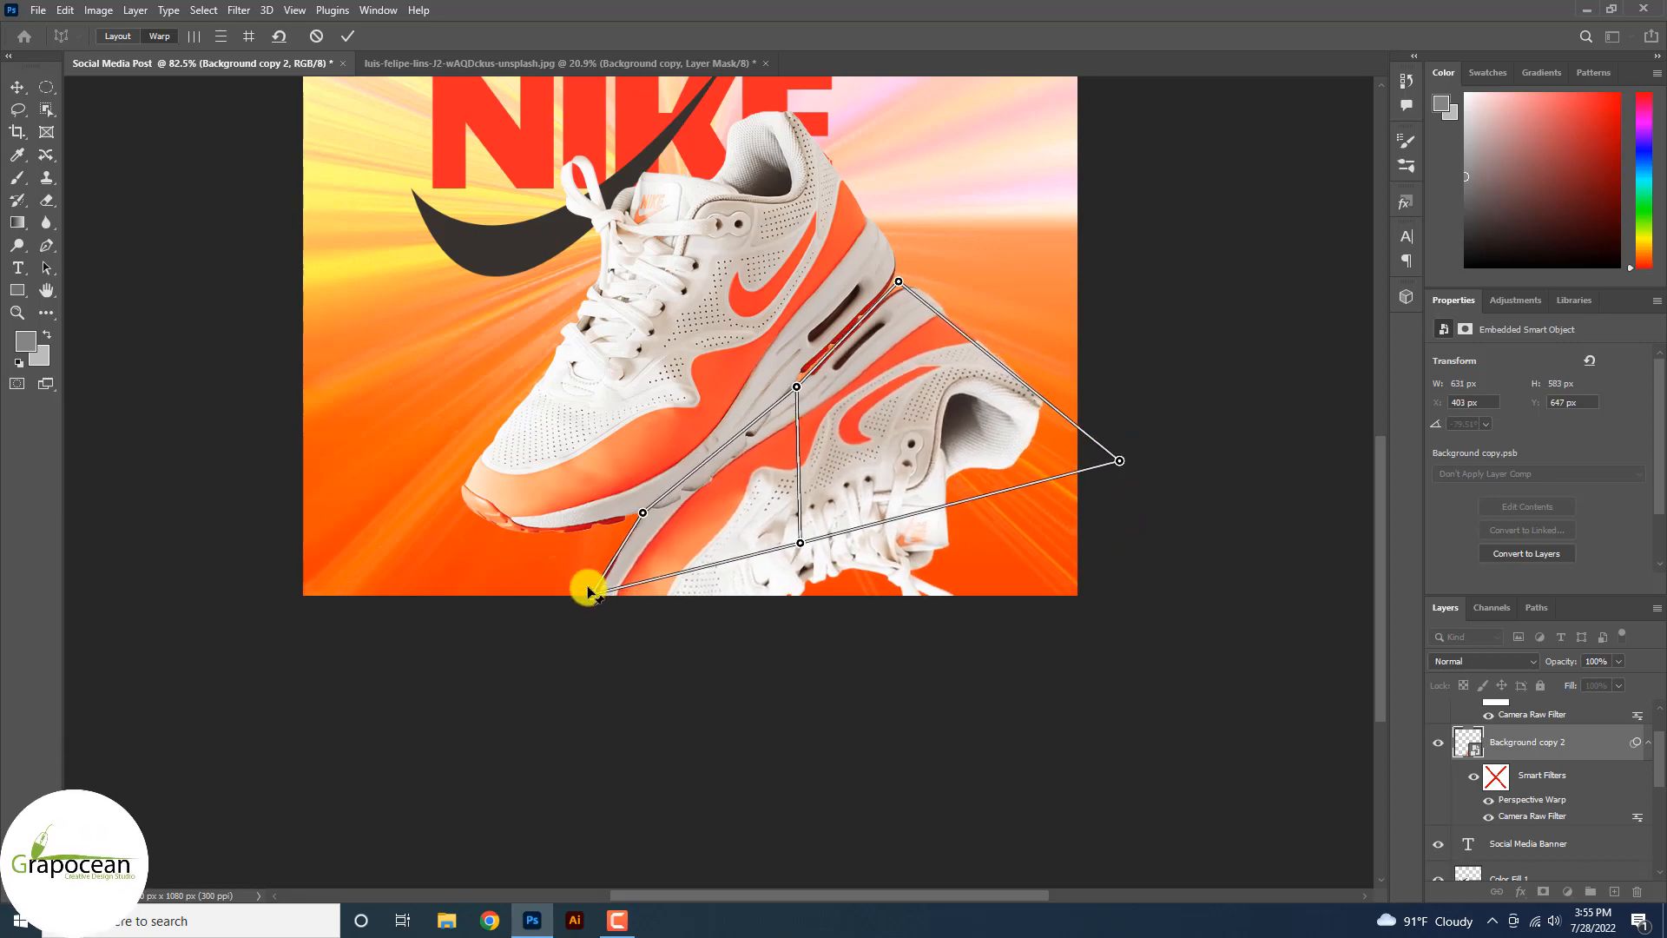
left_click(349, 35)
Rotate the warped shoe copy to about -94° and move it up against the original shoe's sole.
mouse_move(906, 472)
left_mouse_down()
mouse_move(922, 508)
mouse_move(926, 491)
left_mouse_up()
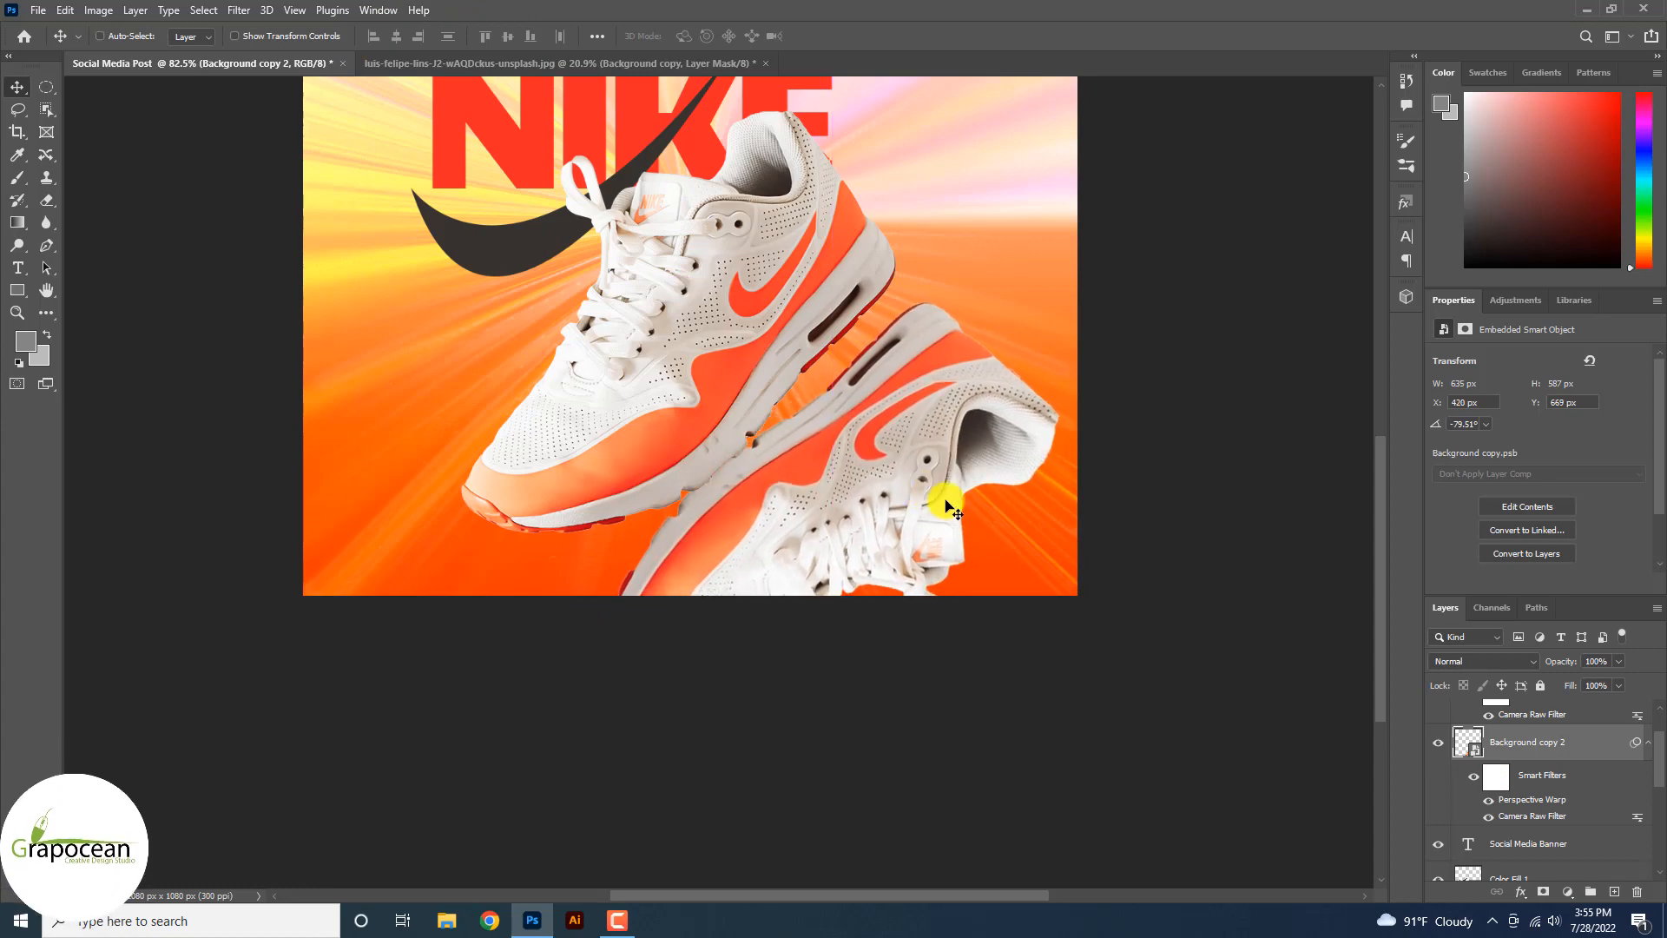
key("ctrl+t")
left_click(847, 354)
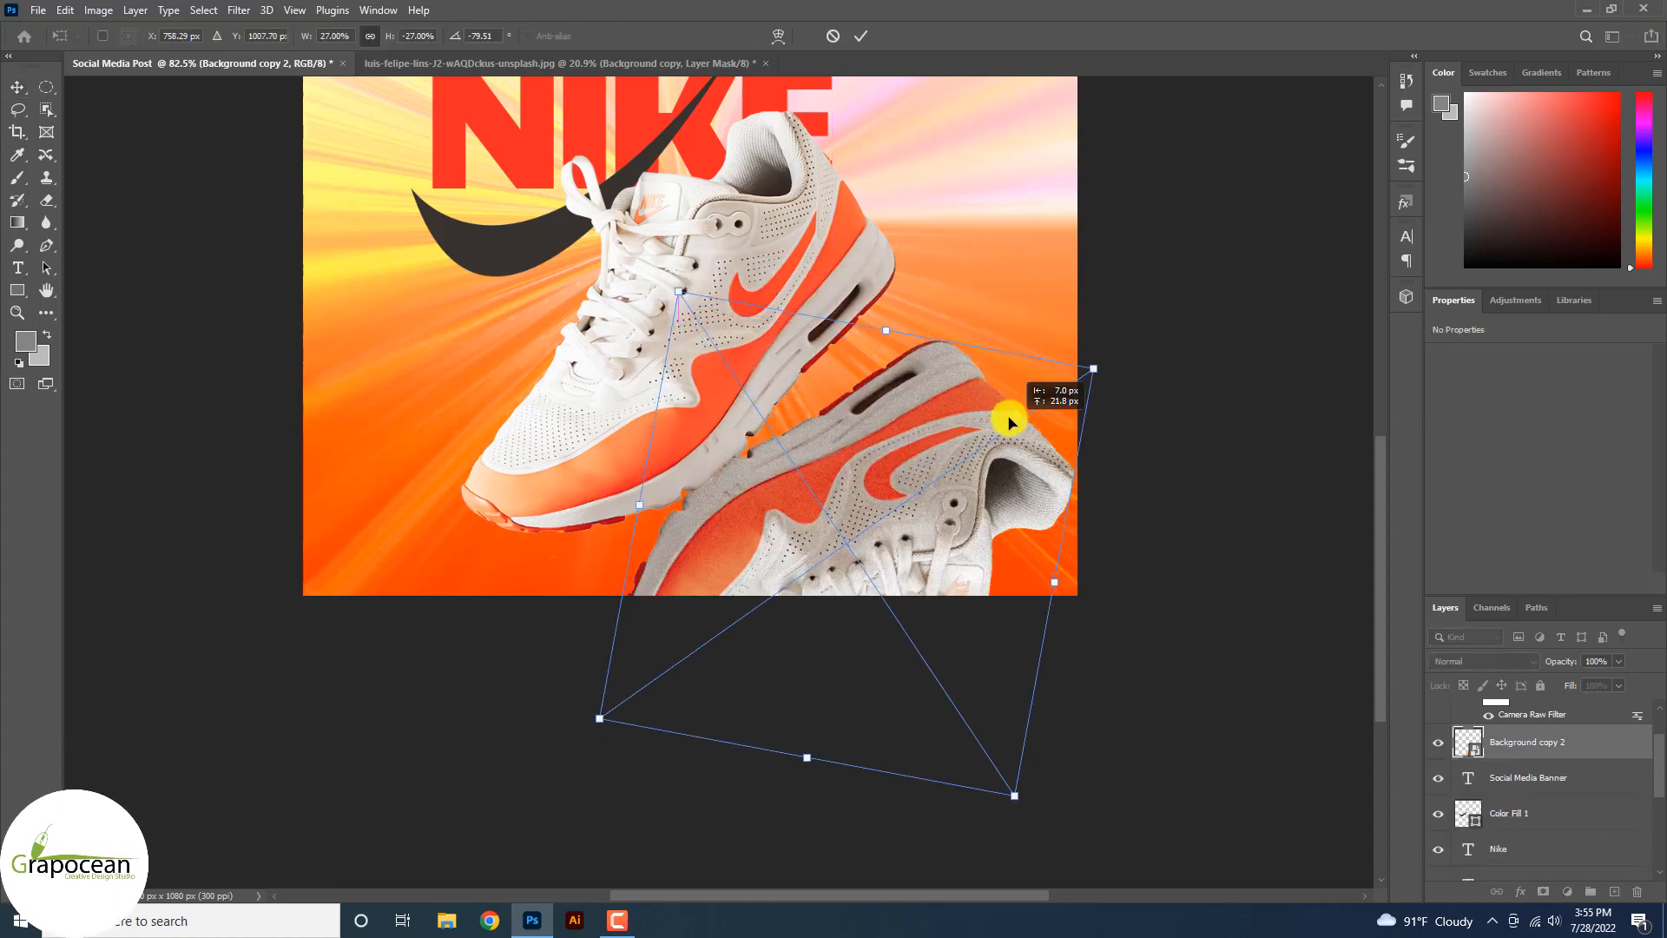
left_click_drag(1004, 421, 1033, 659)
left_click_drag(1048, 768, 1060, 721)
left_click_drag(869, 551, 906, 554)
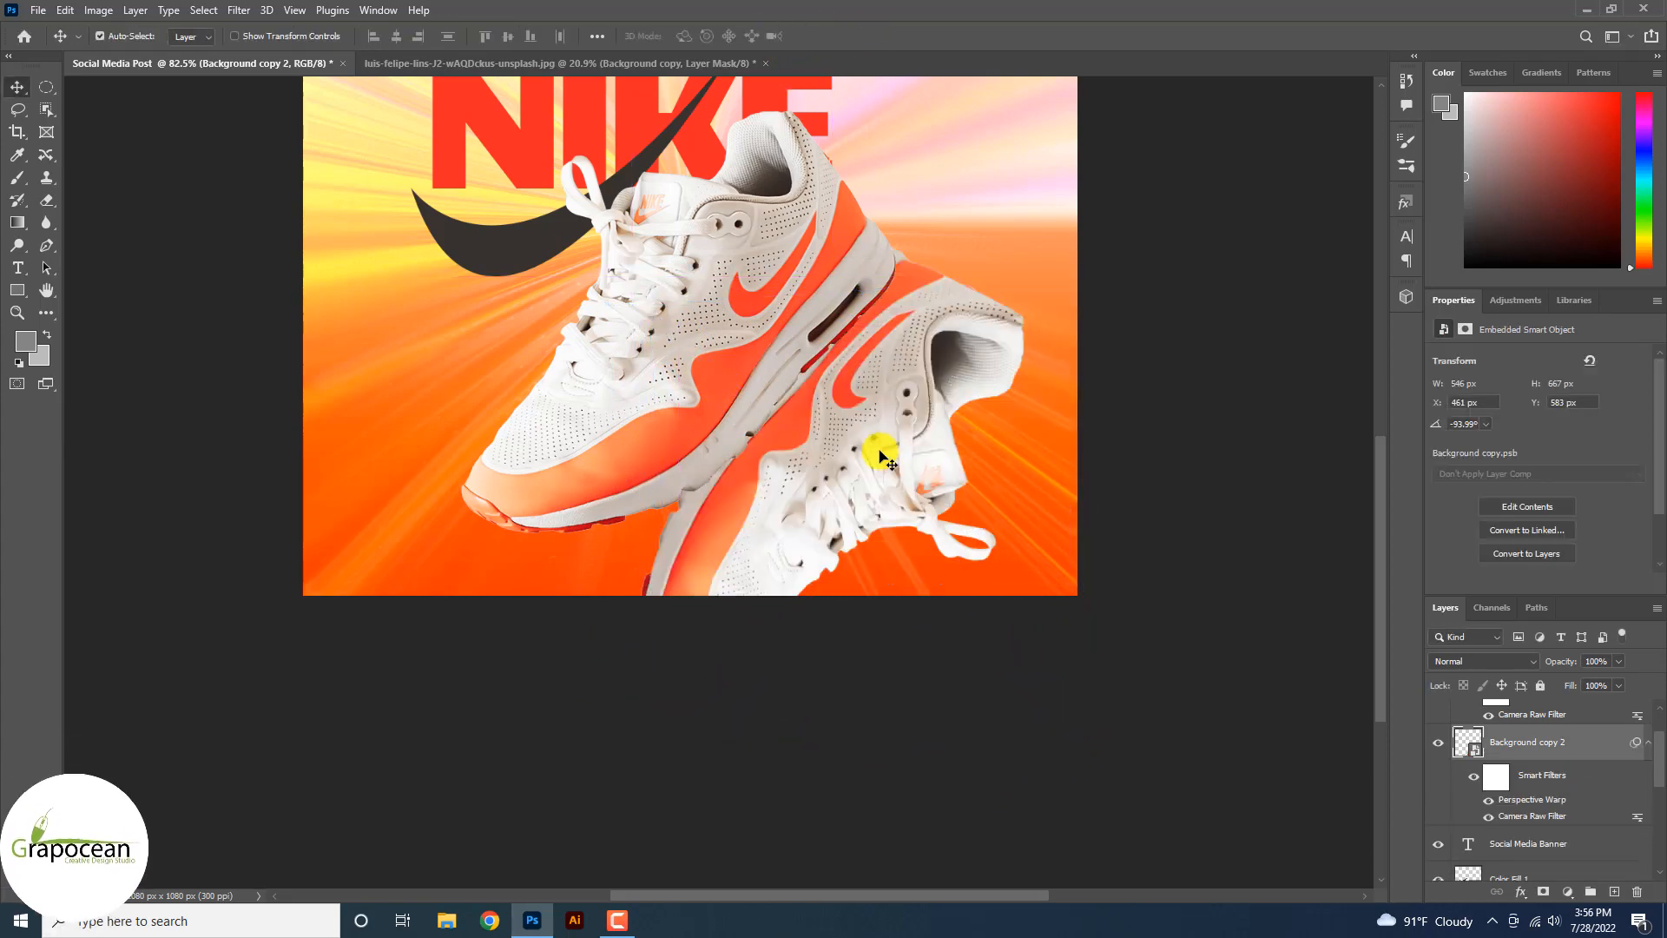
Adjust the shoe copy's rotation to about -90.35° and reposition it just beneath the original shoe, at X 459 px, Y 620 px.
left_click_drag(875, 454, 918, 504)
key("ctrl+t")
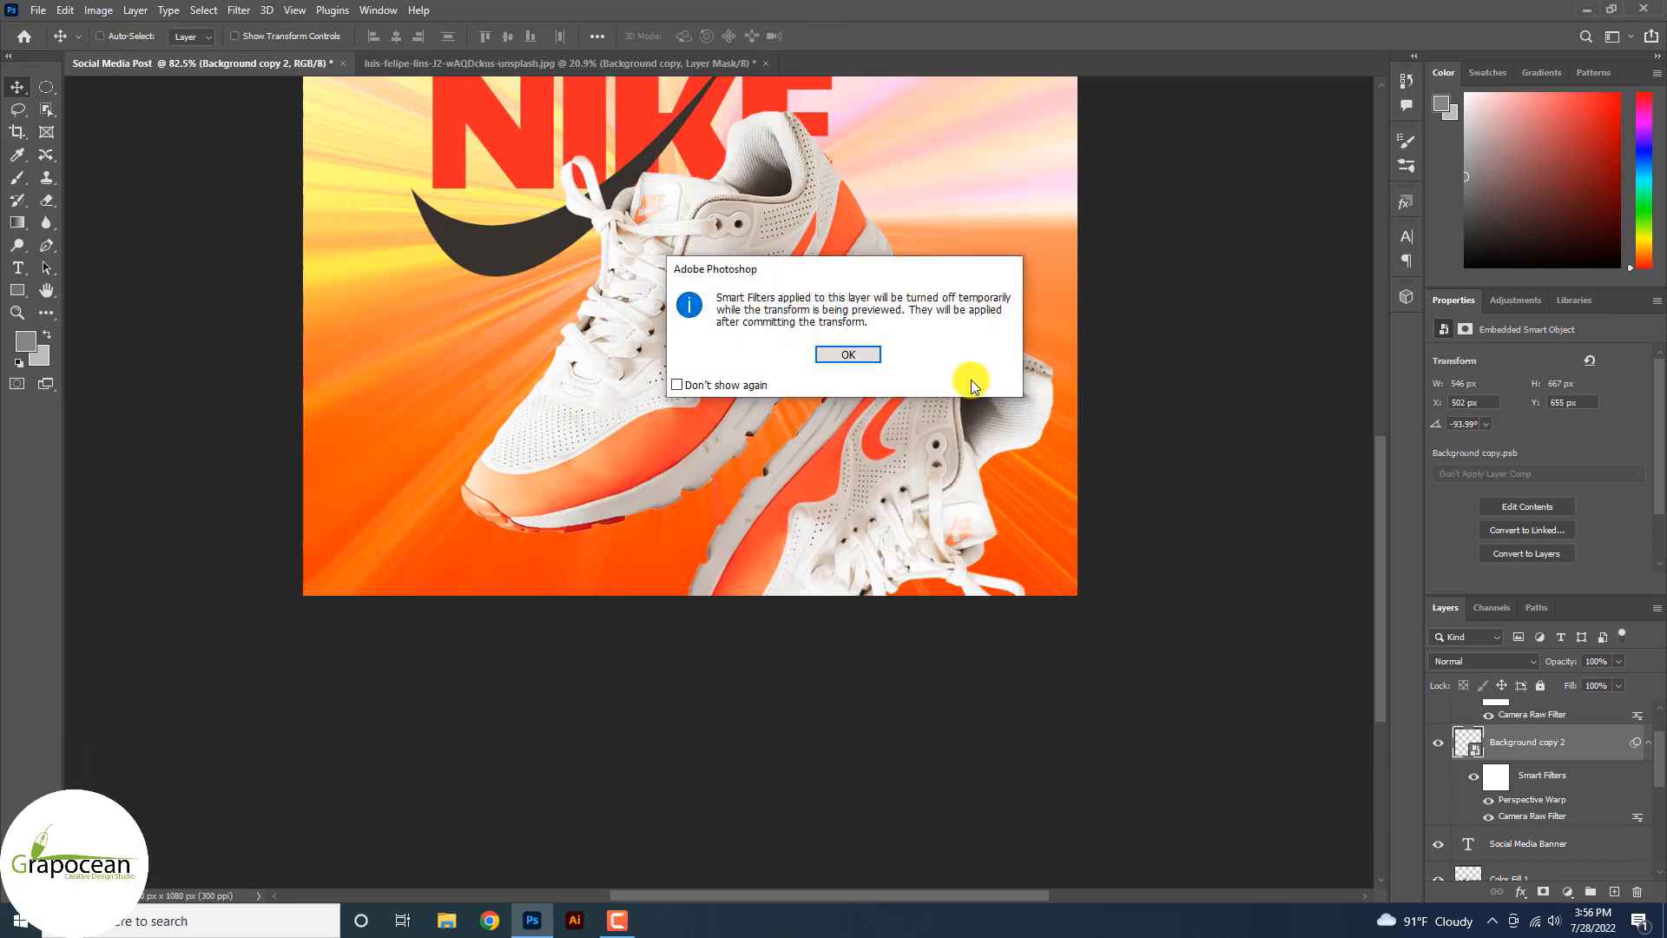
left_click(873, 356)
left_click_drag(1001, 588, 959, 517)
left_click(861, 36)
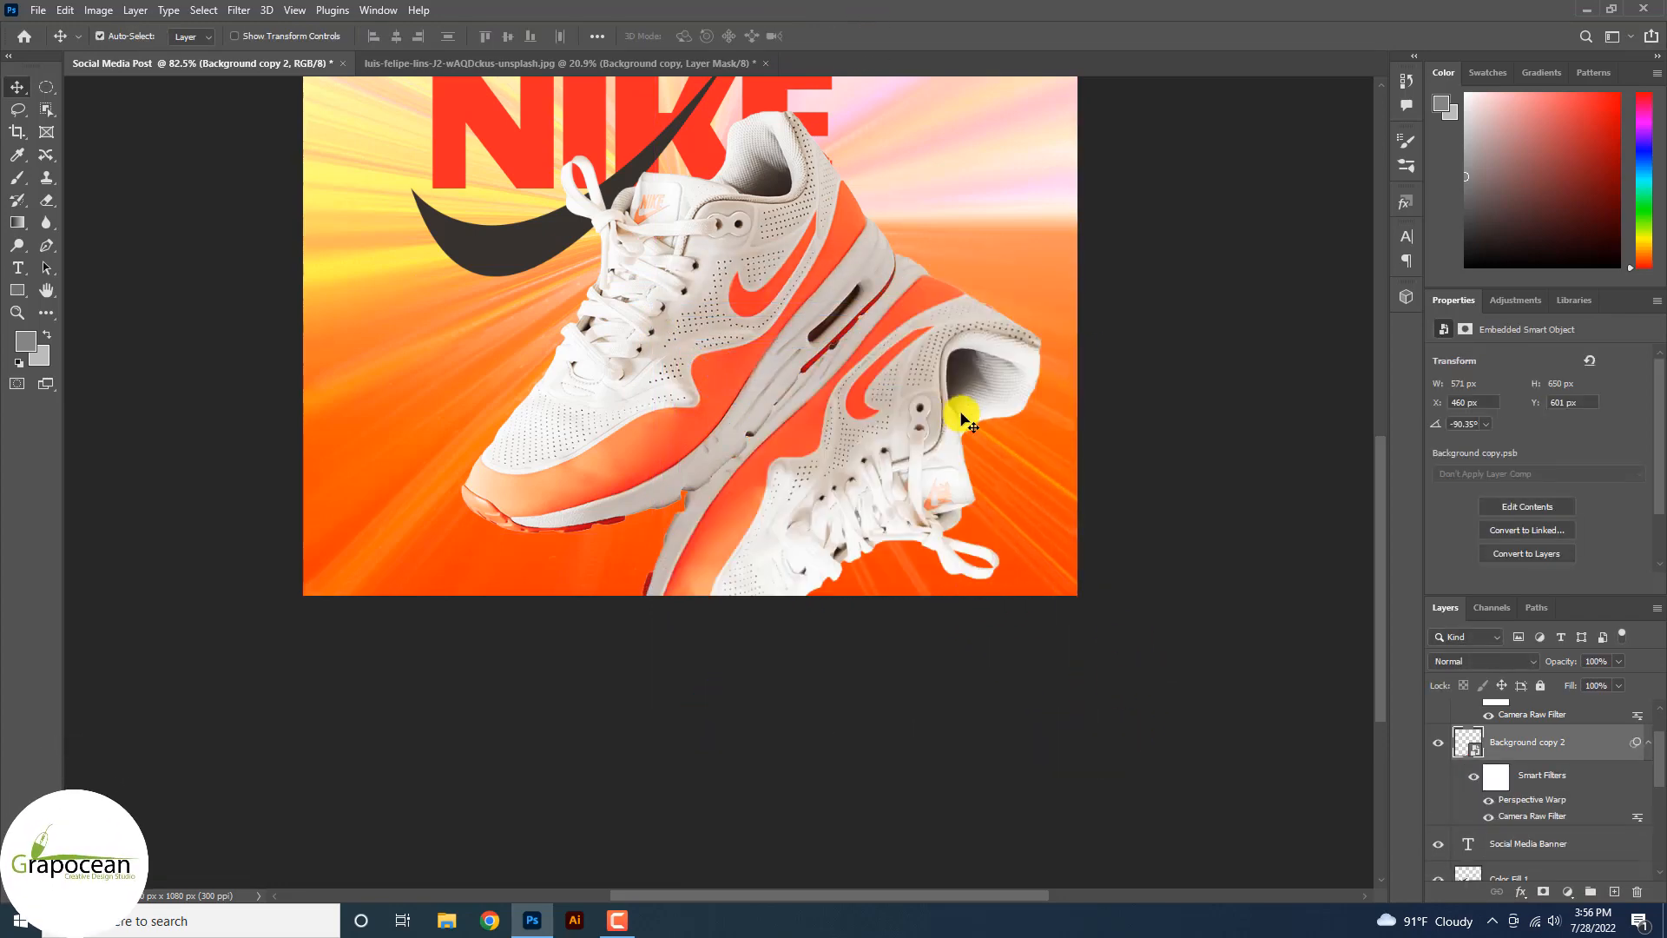
left_click_drag(961, 417, 881, 435)
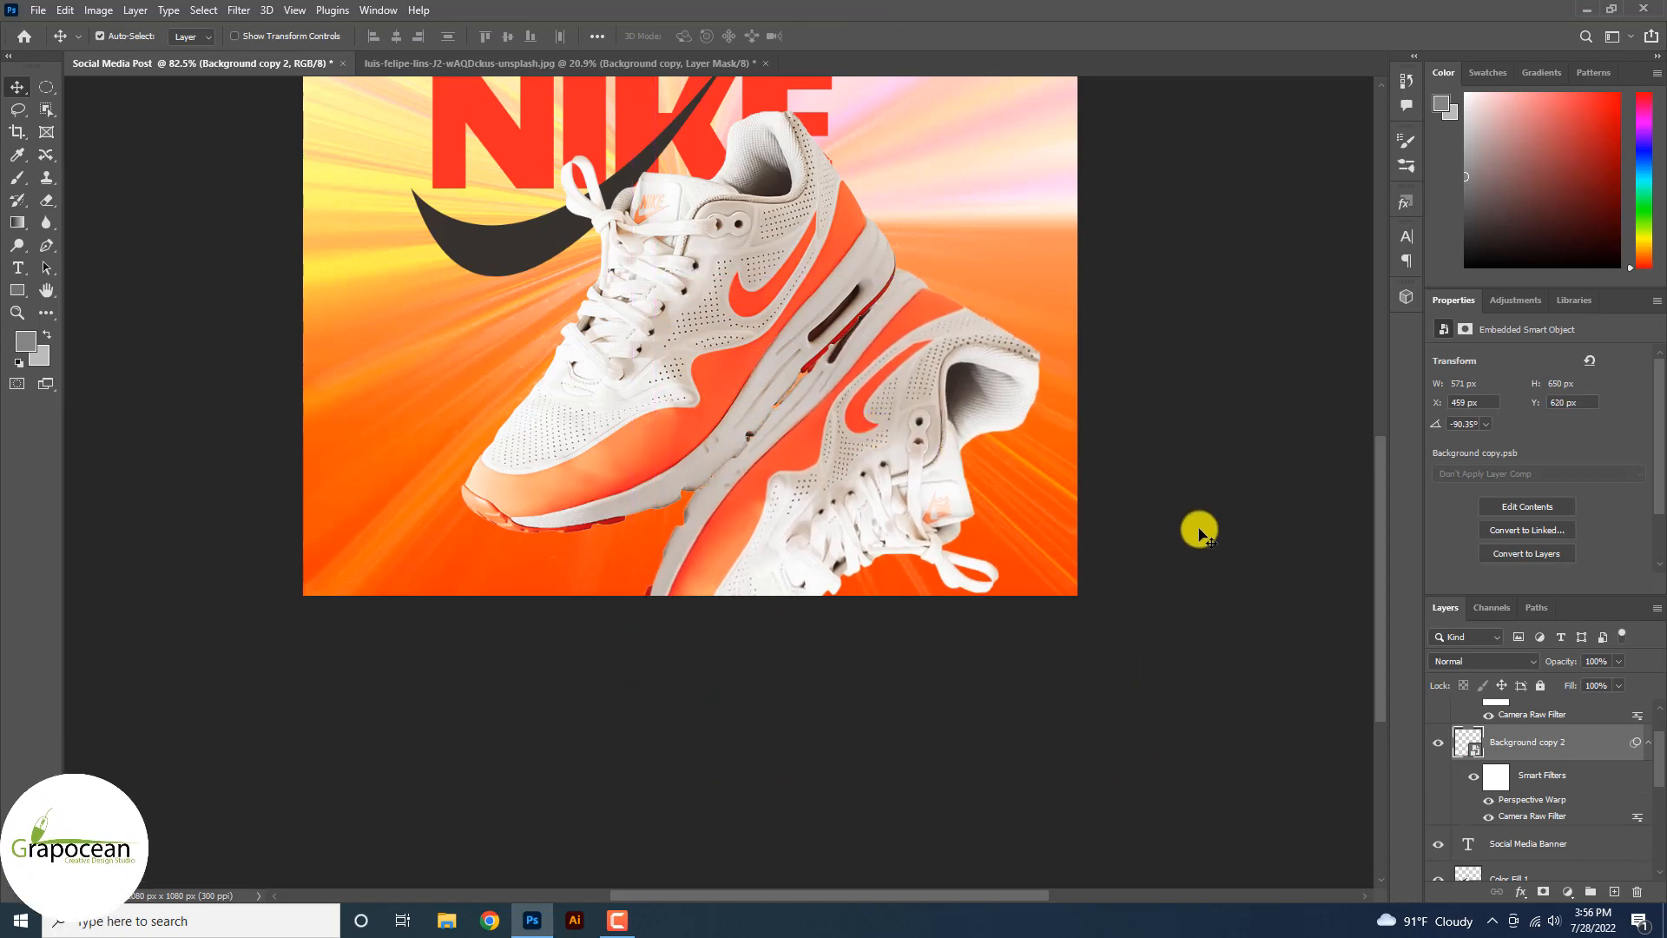
Add a black layer mask to the flipped shoe copy and paint white at 13% brush opacity to faintly reveal it beside the sole.
left_click(1549, 889)
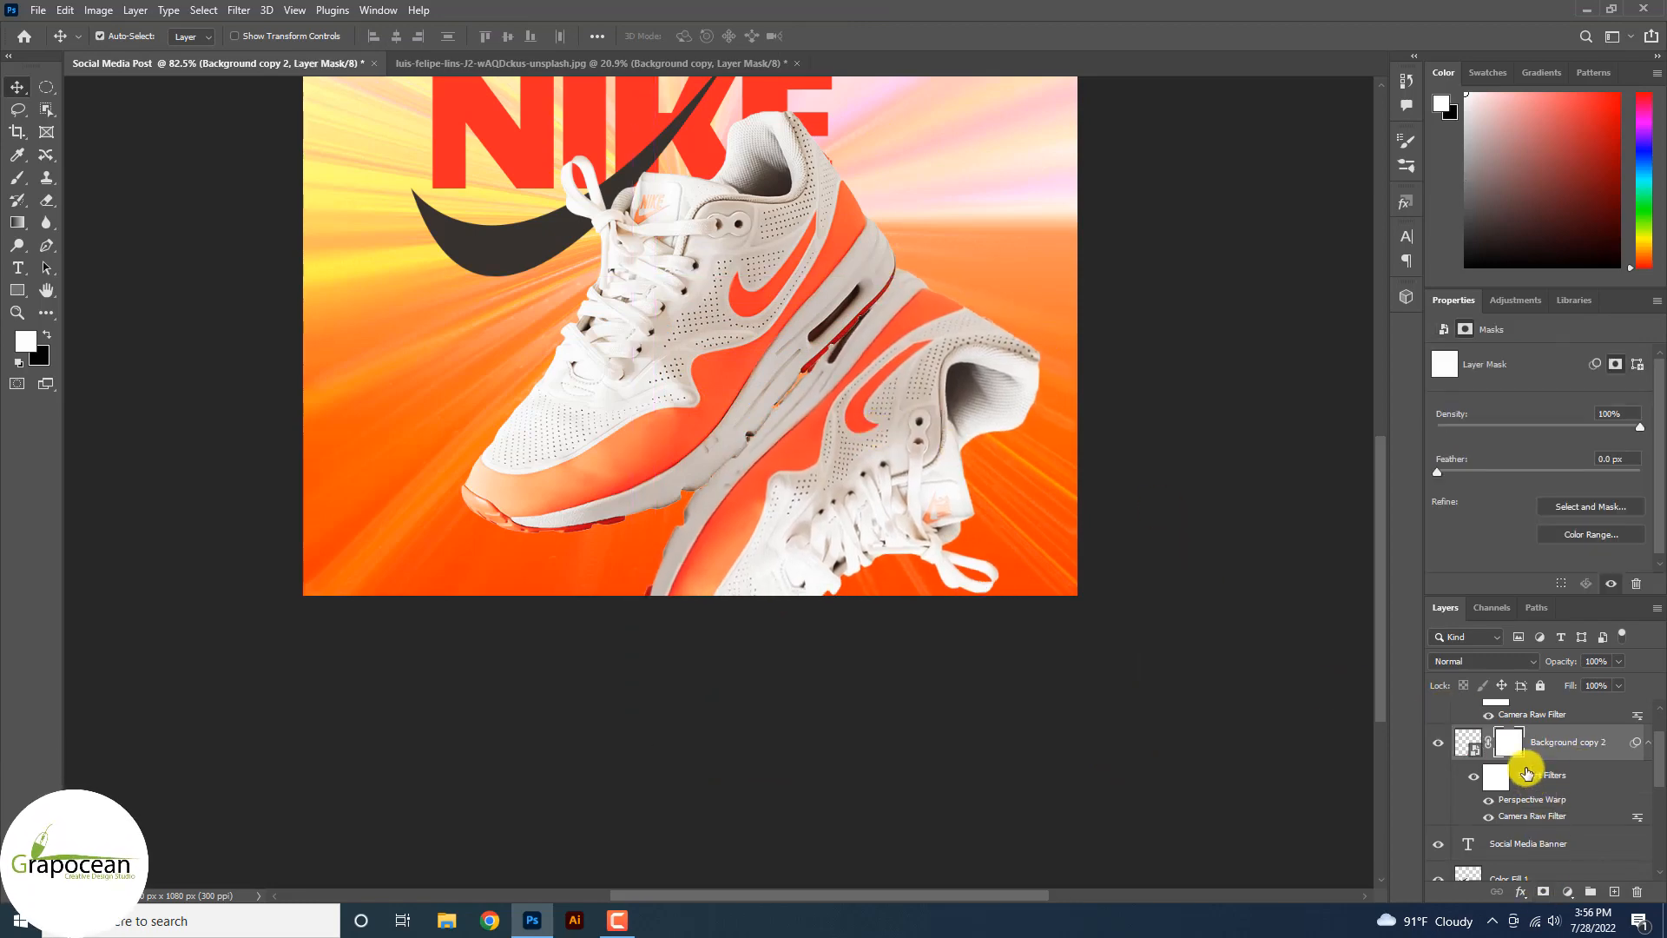
key("ctrl+i")
key("b")
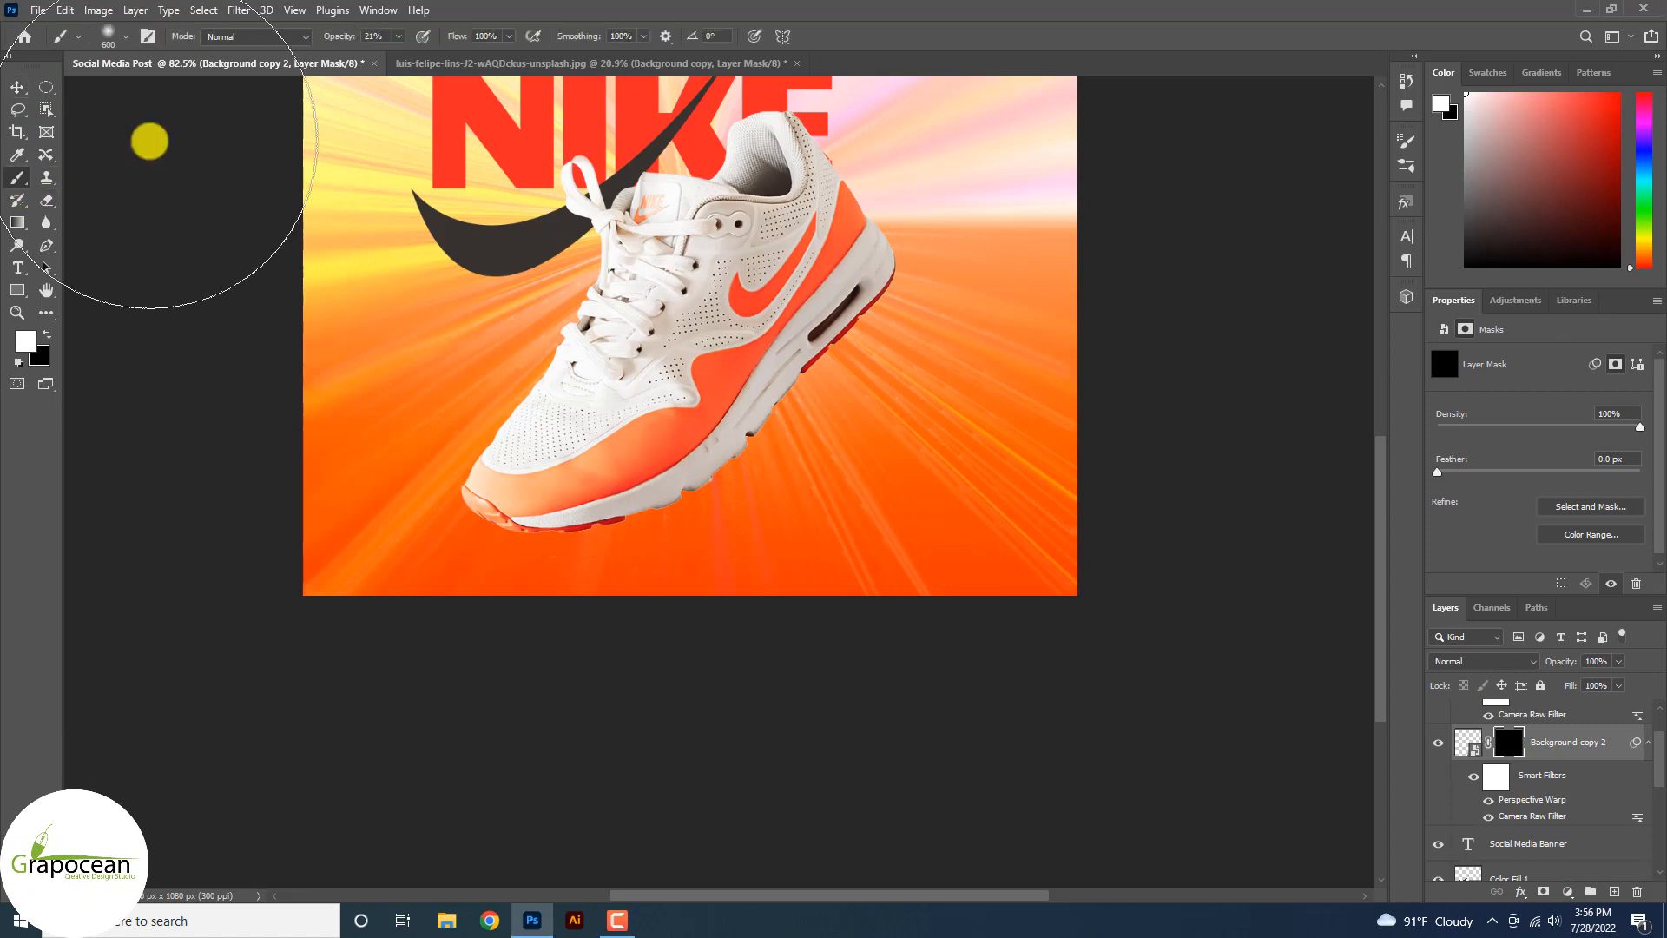
left_click_drag(371, 38, 328, 31)
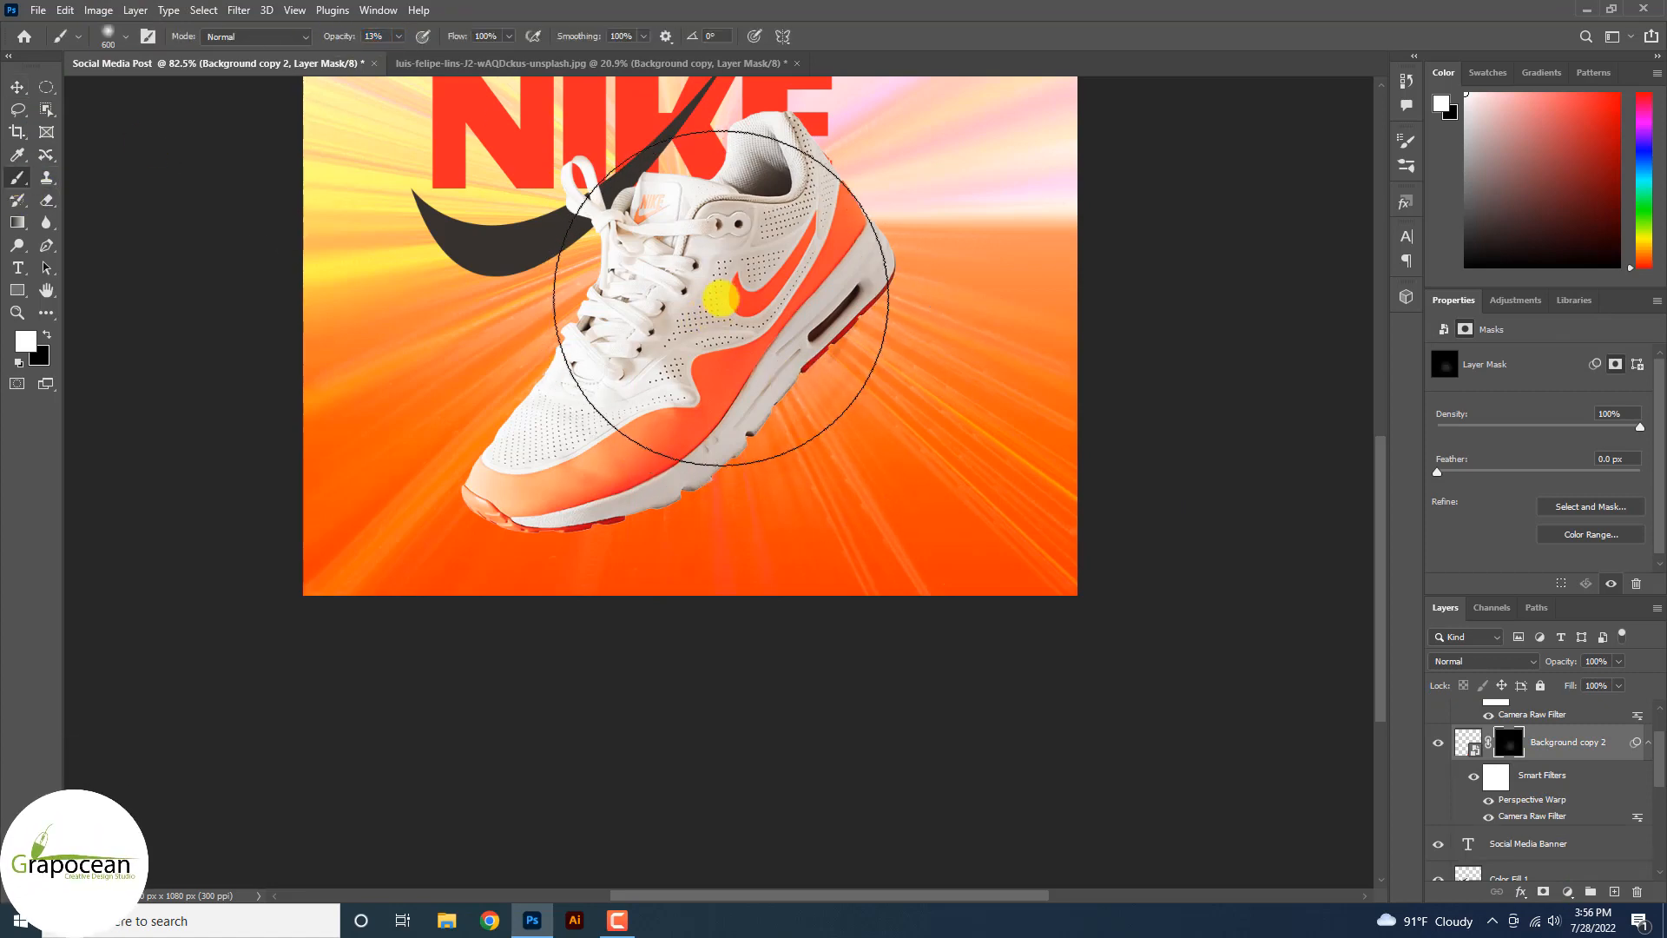
left_click(626, 374)
left_click(666, 361)
left_click(730, 296)
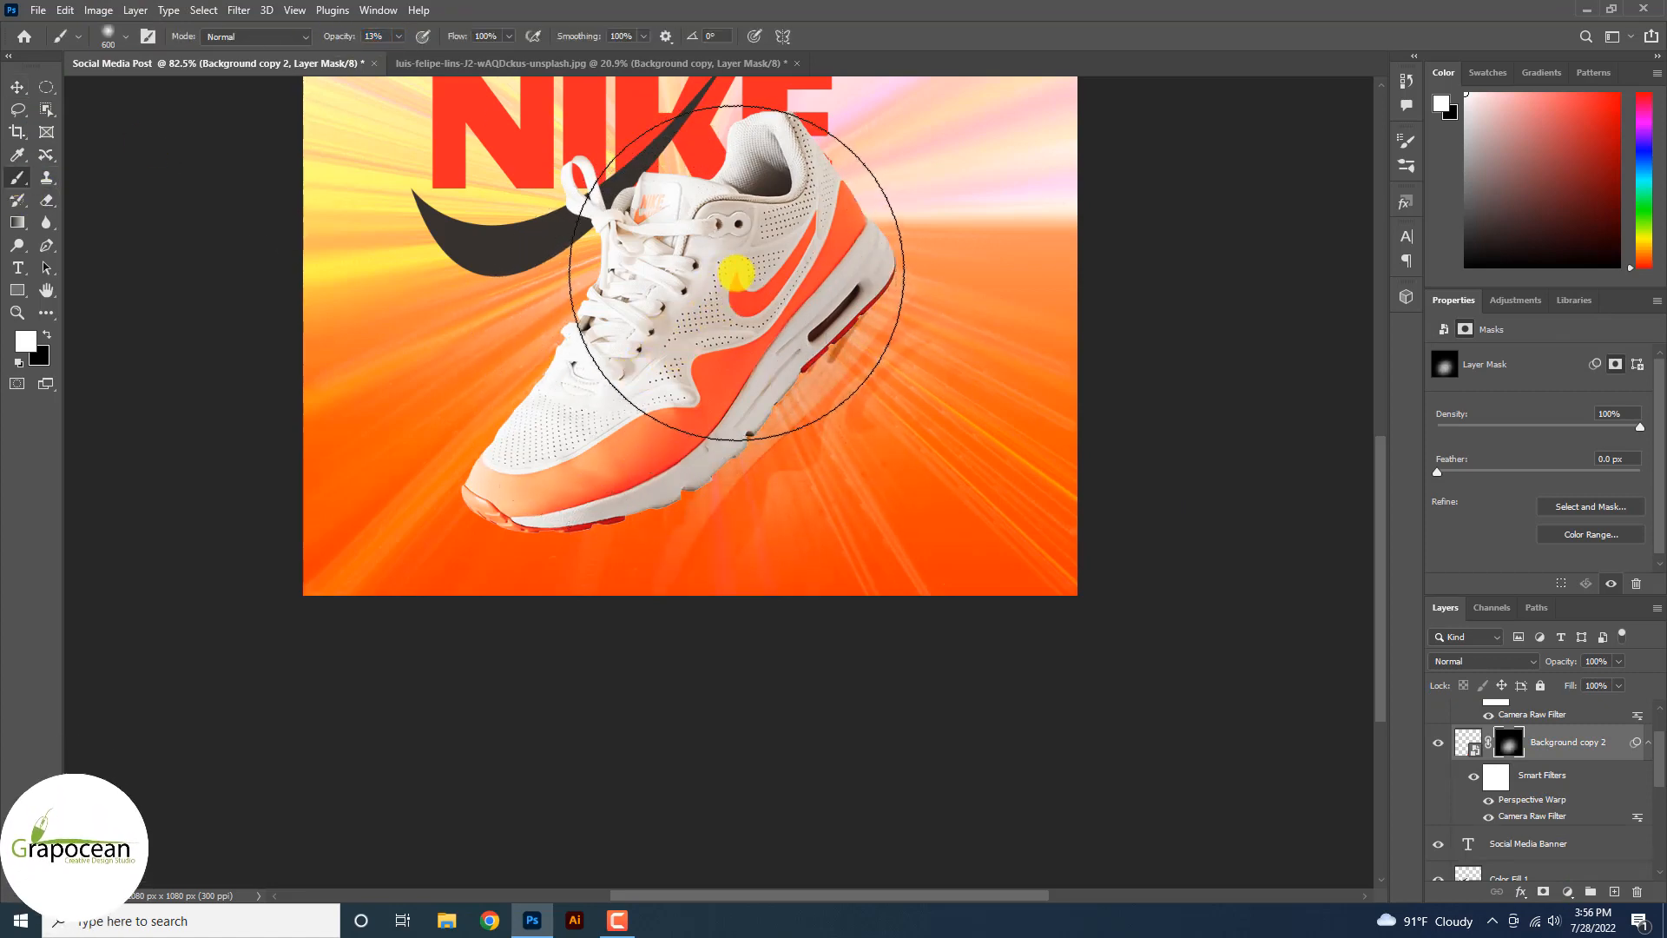
left_click(740, 261)
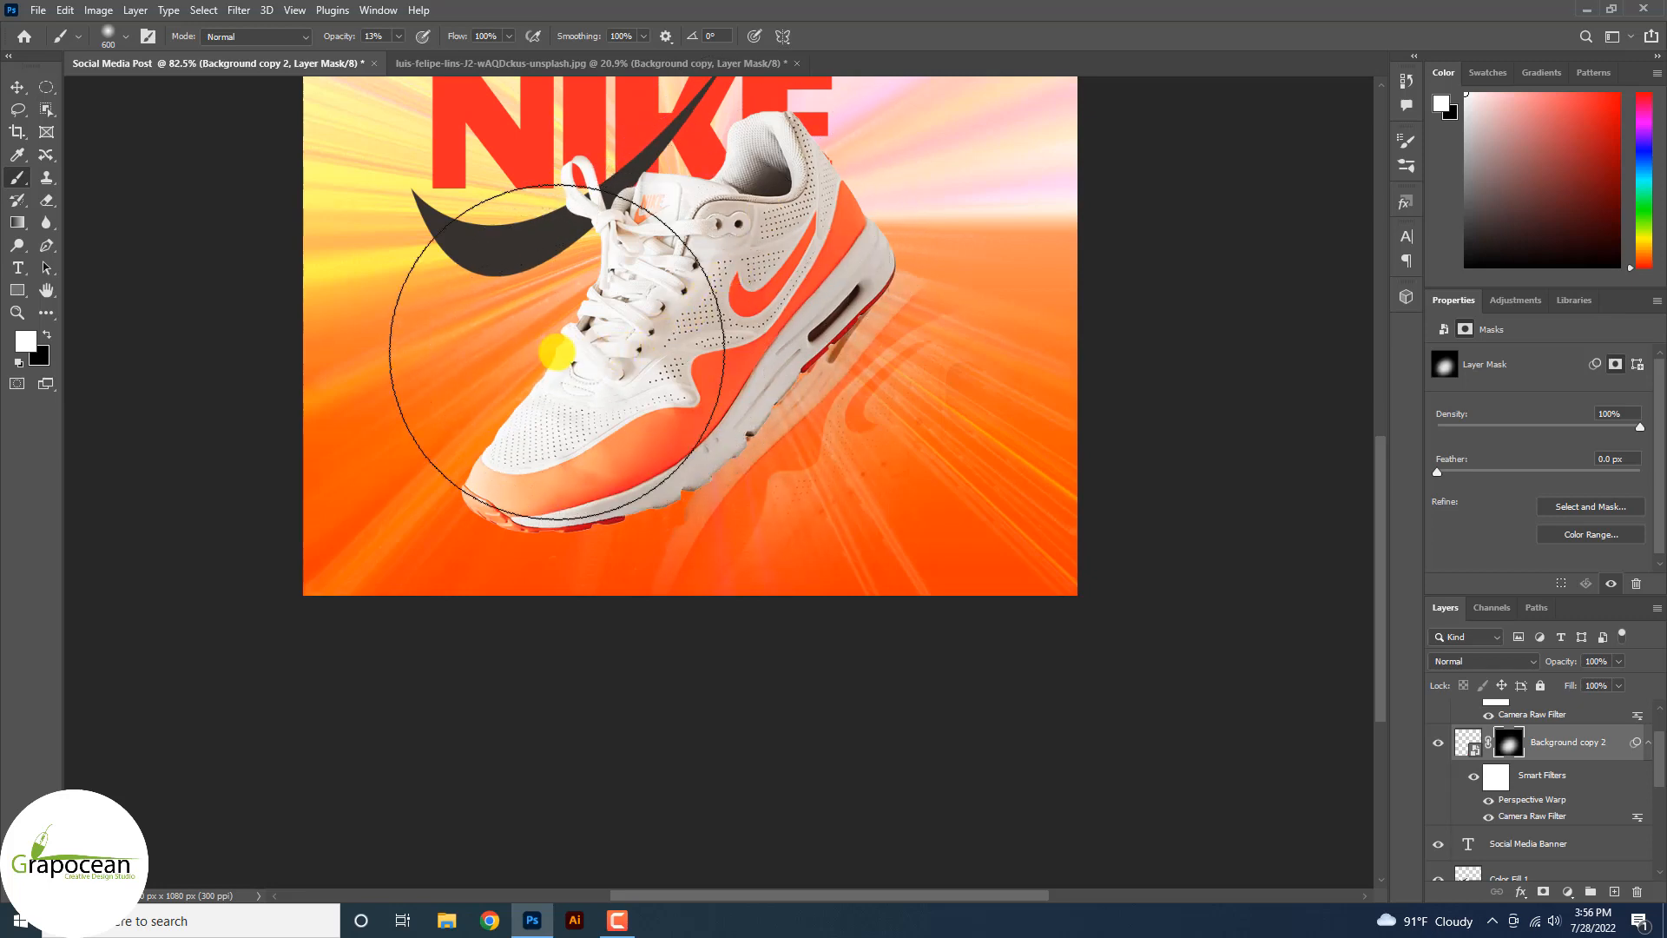
Shift the faded shoe copy about 13 px right and 15 px down from the original shoe's sole.
key("v")
mouse_move(833, 379)
left_mouse_down()
mouse_move(864, 392)
mouse_move(845, 390)
left_mouse_up()
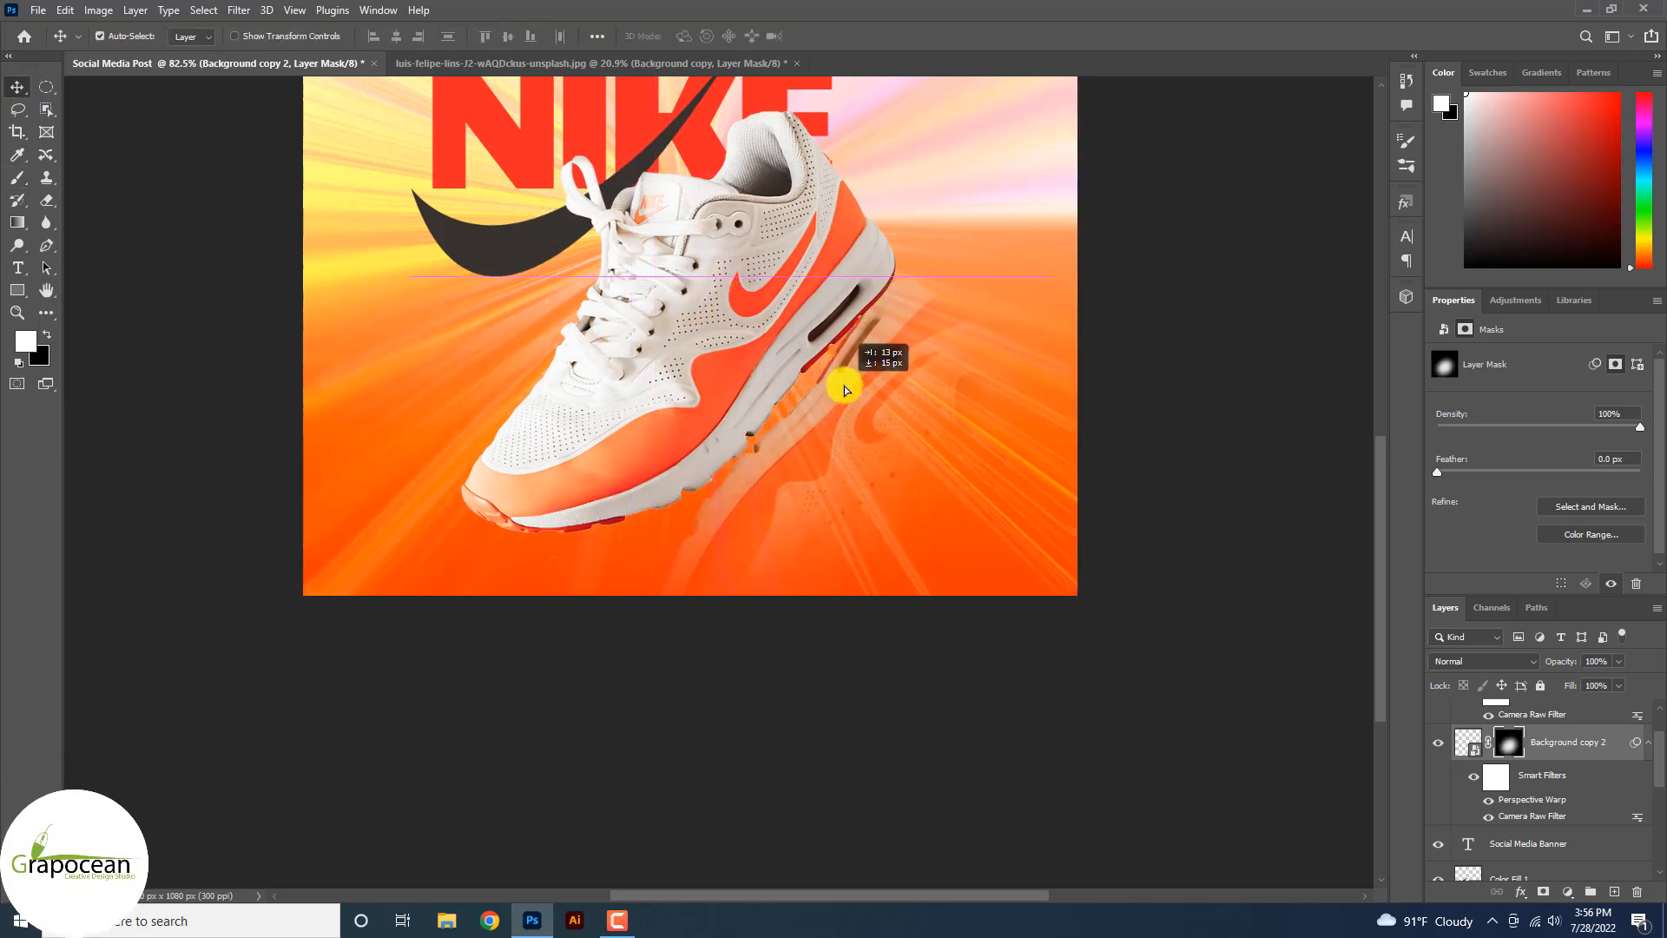
scroll(921, 419, "down", 6)
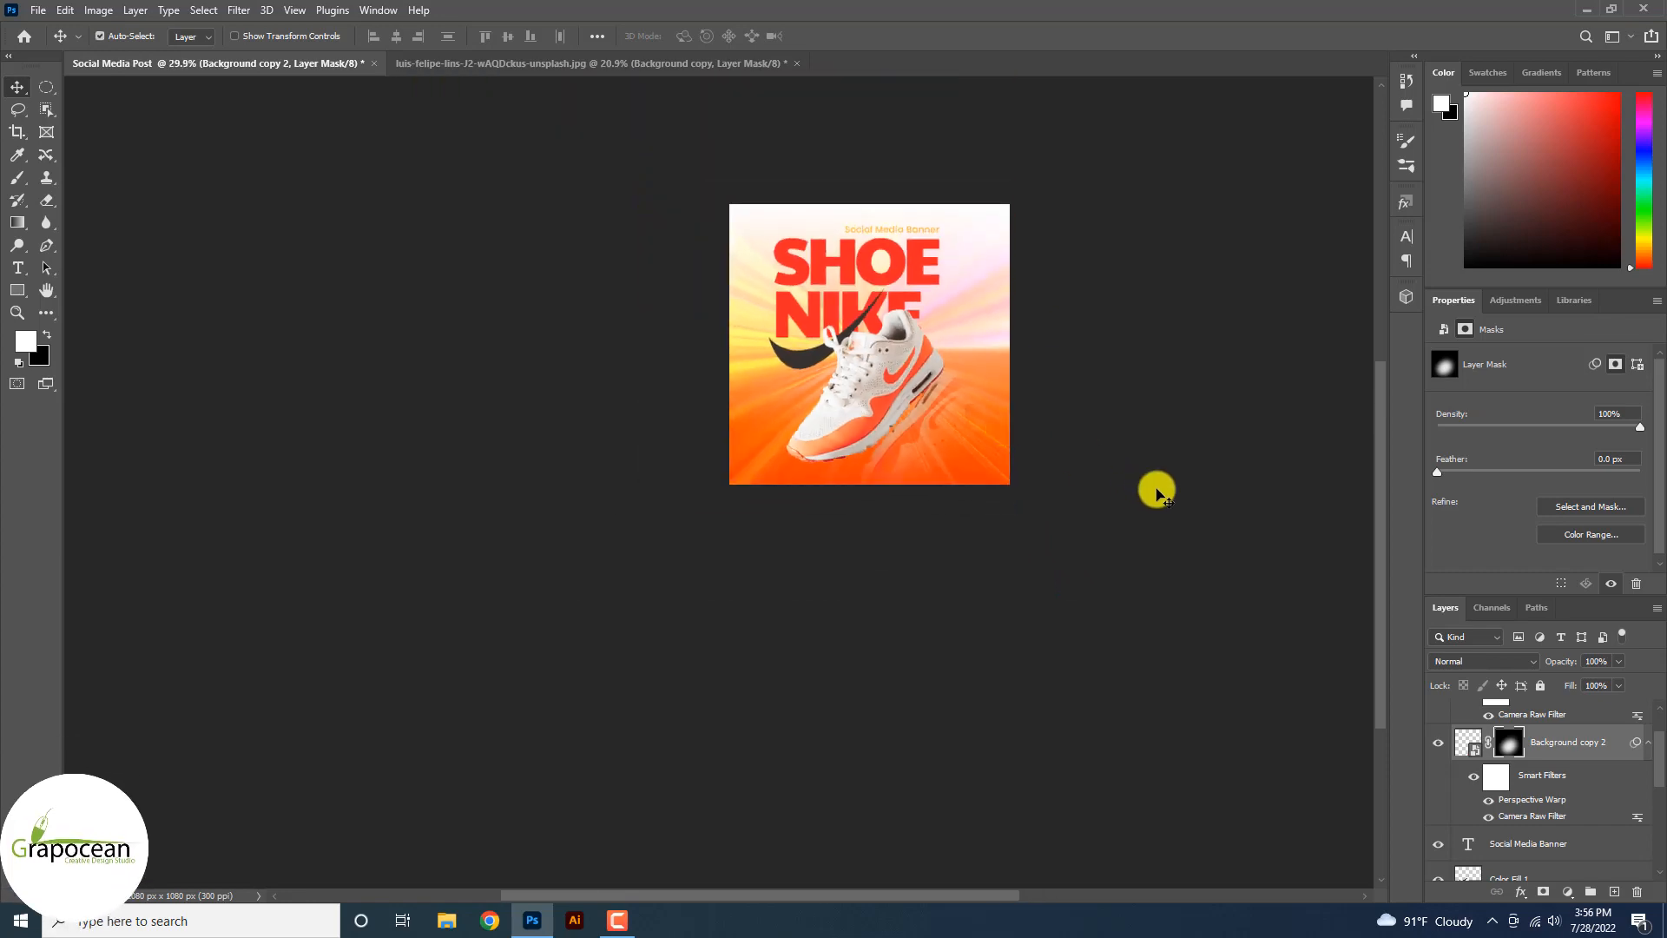
scroll(1075, 452, "up", 3)
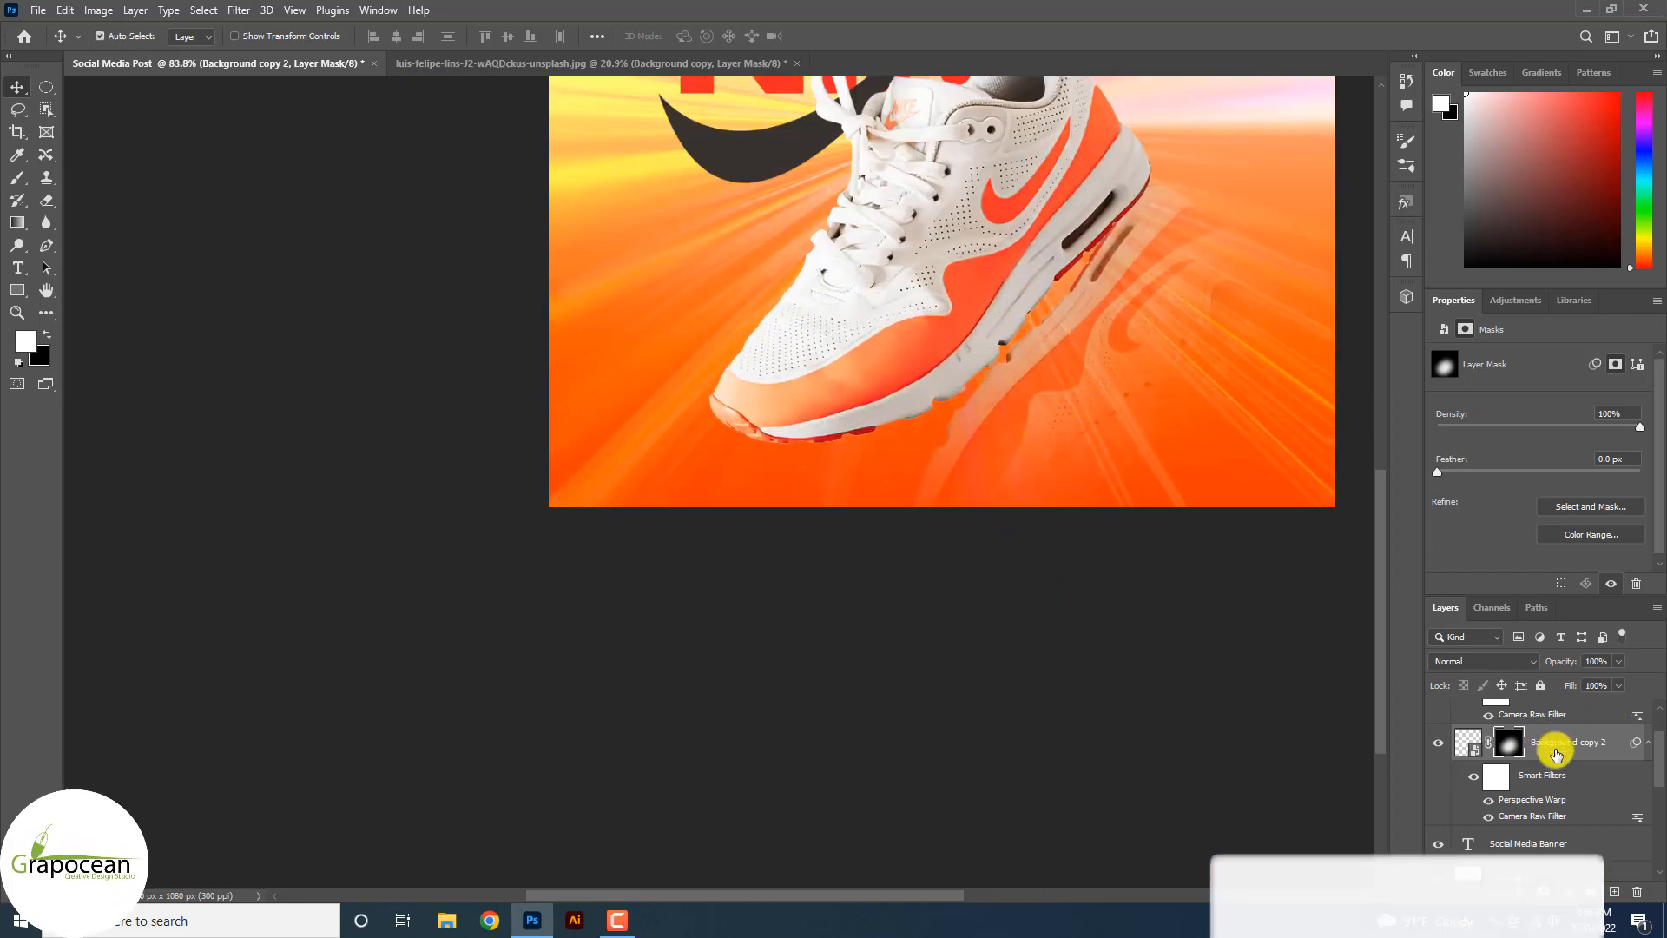
Give the faded shoe copy a near-black Color Overlay (#060606) at 100% opacity so it acts as a shadow.
right_click(1563, 742)
left_click(1372, 119)
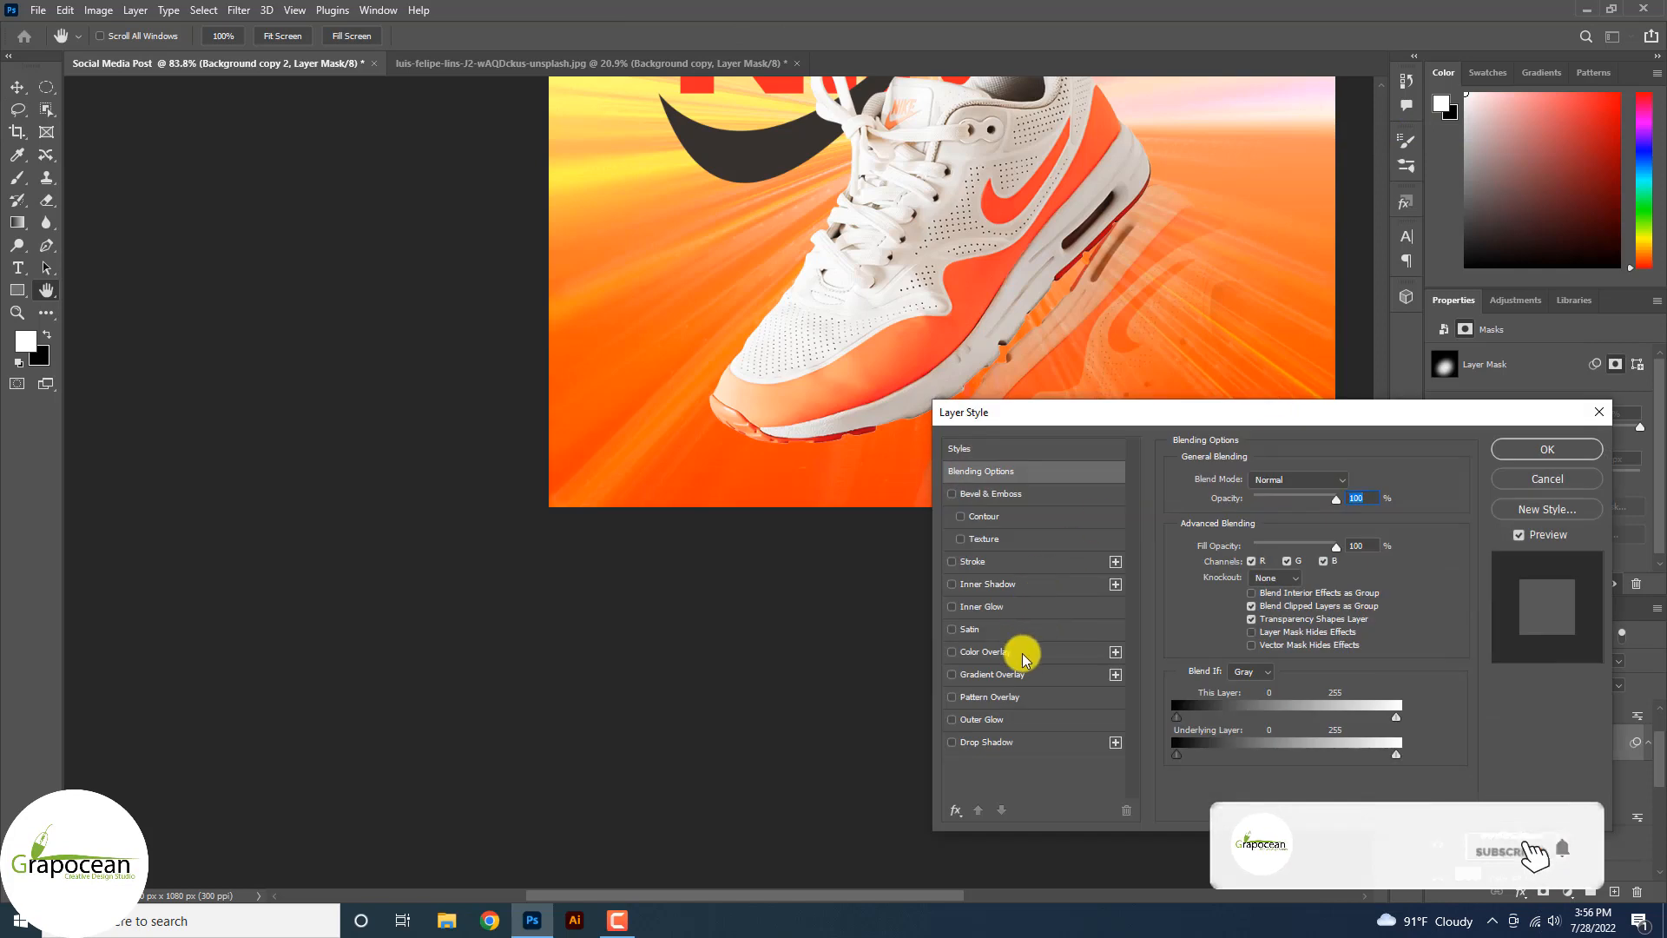
left_click(1007, 650)
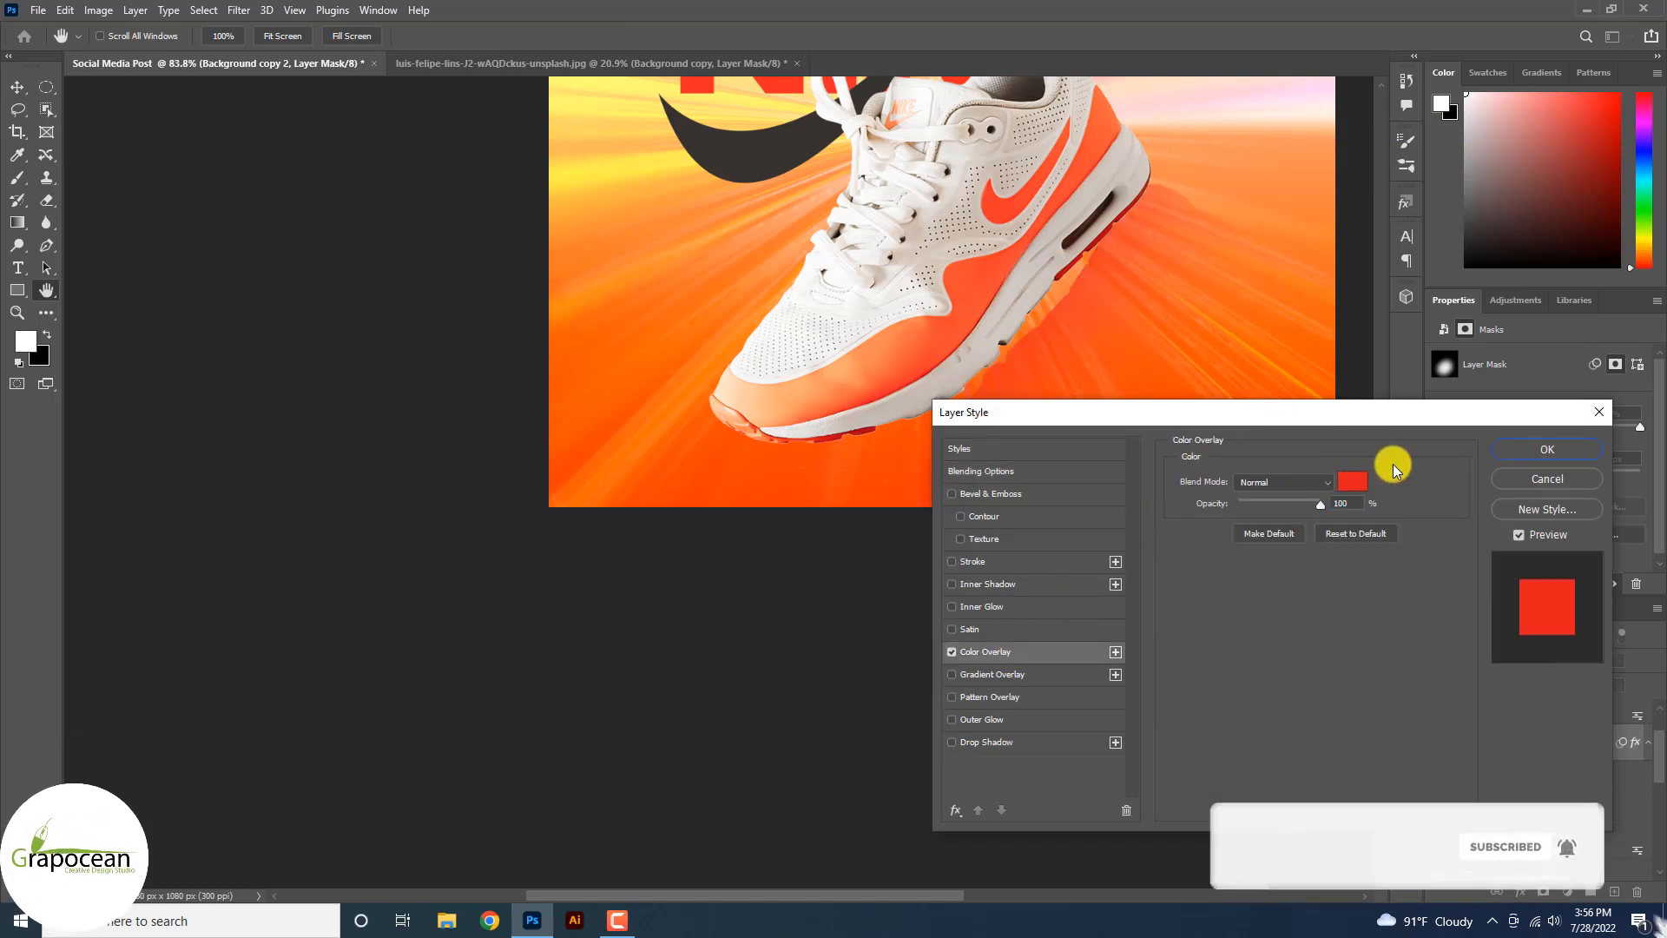
left_click(1352, 481)
left_click_drag(1444, 501, 1440, 596)
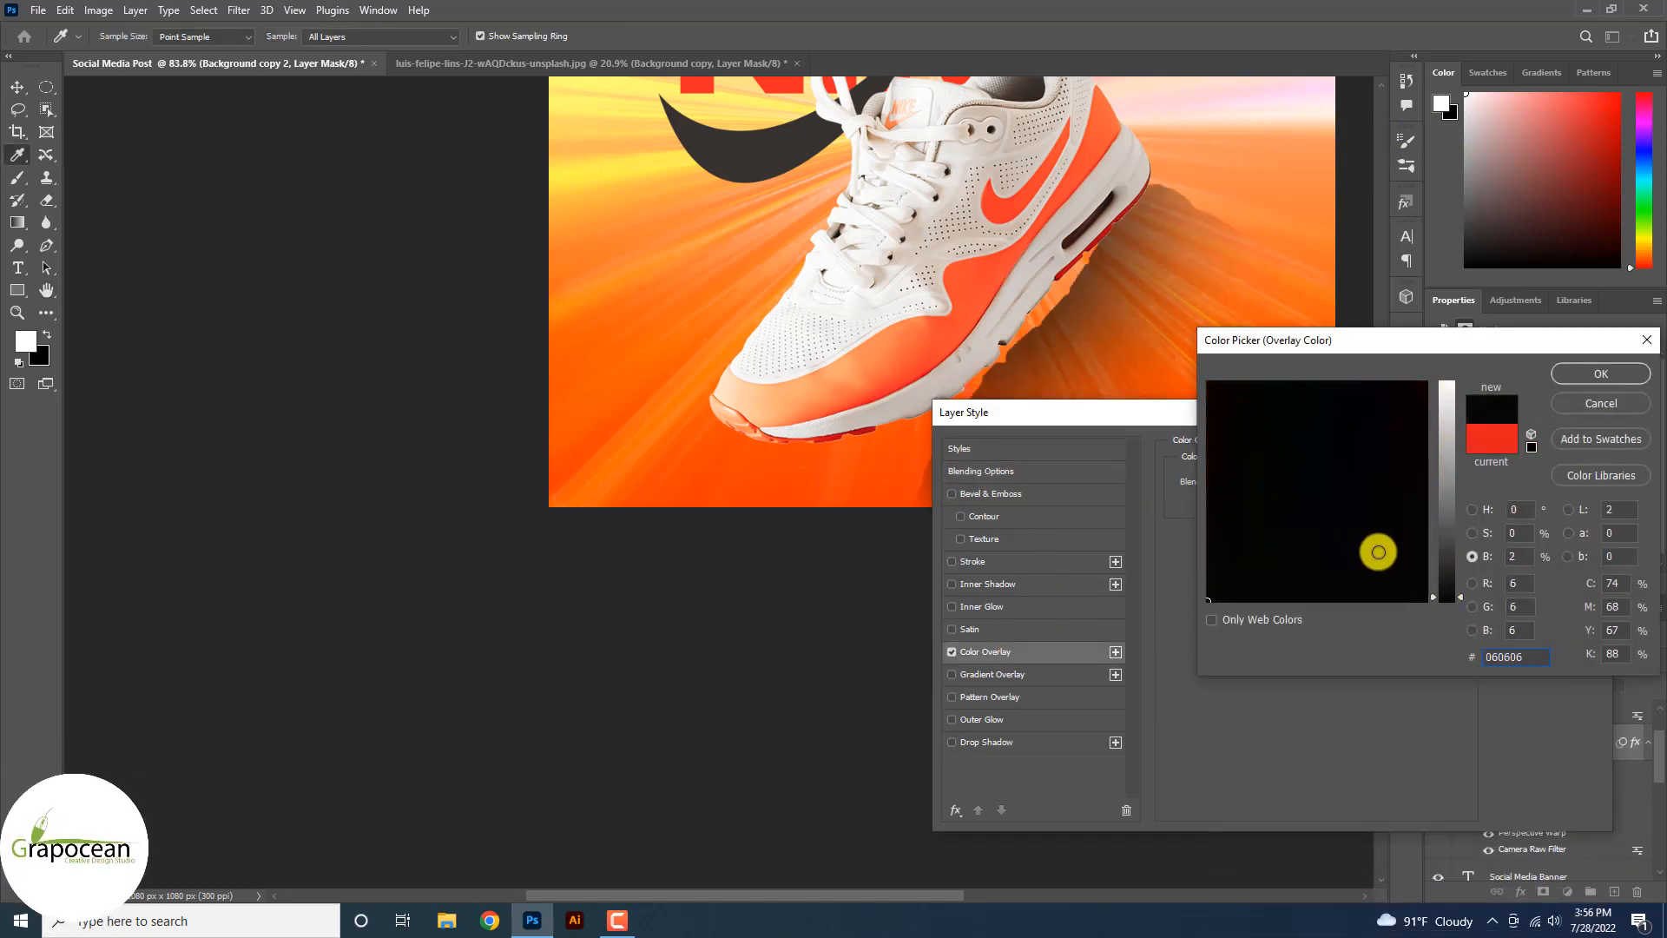
left_click(1601, 372)
scroll(1092, 459, "down", 3)
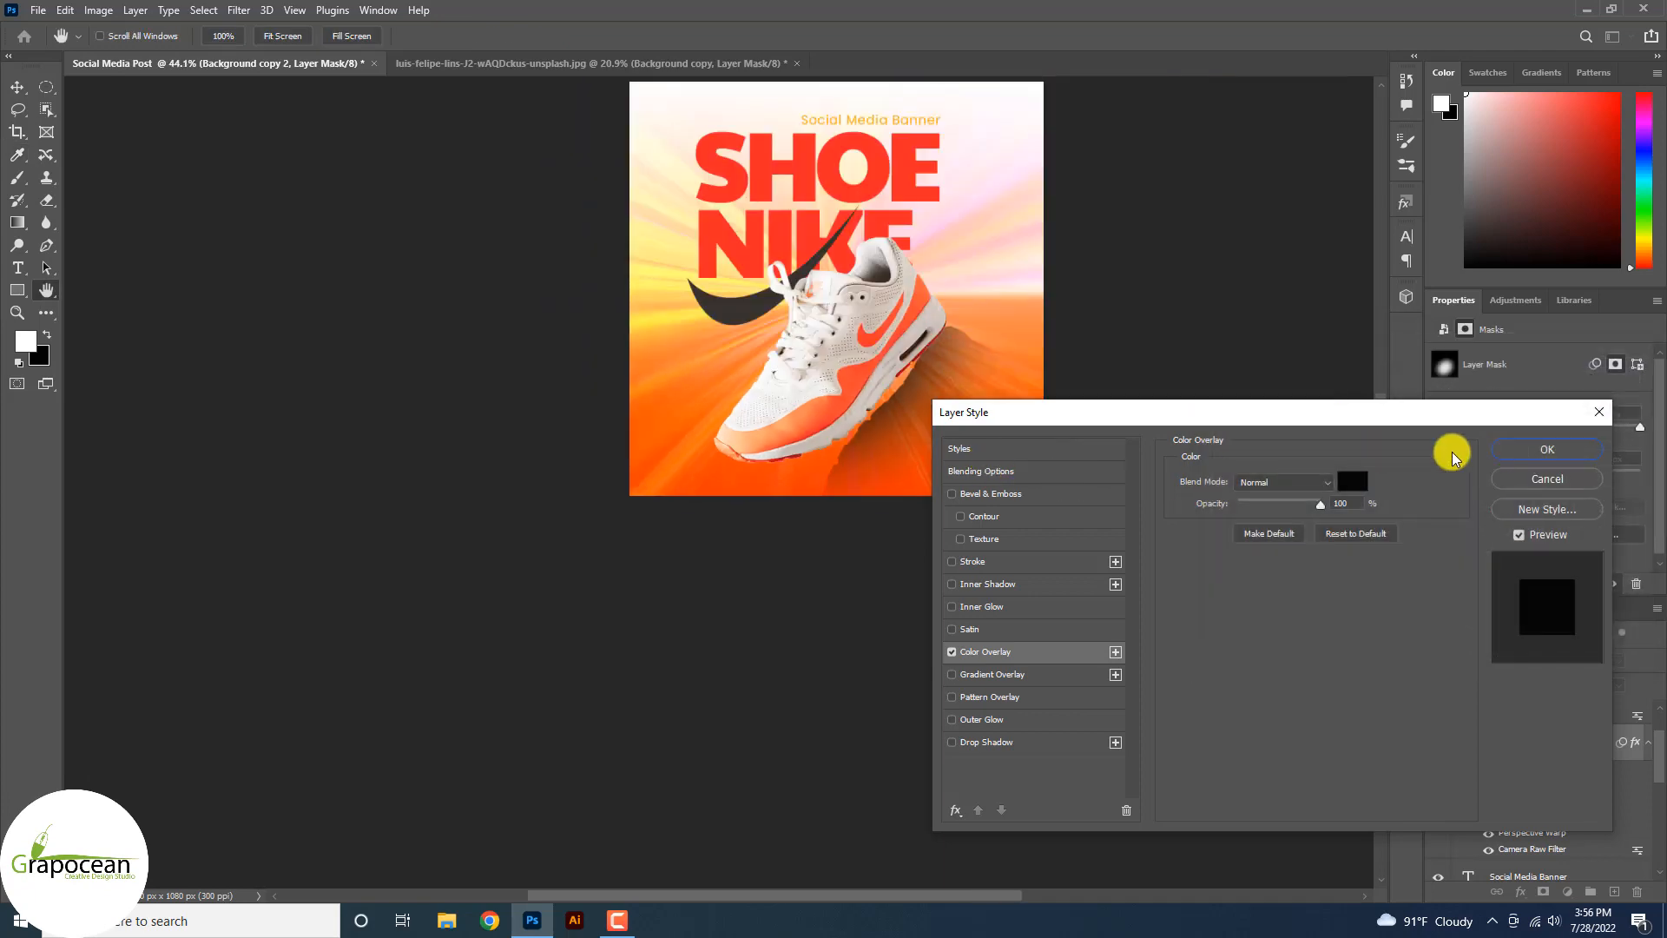
left_click(1547, 450)
Nudge the dark shoe shadow slightly to fit along the original shoe's sole.
key("v")
scroll(912, 596, "up", 5)
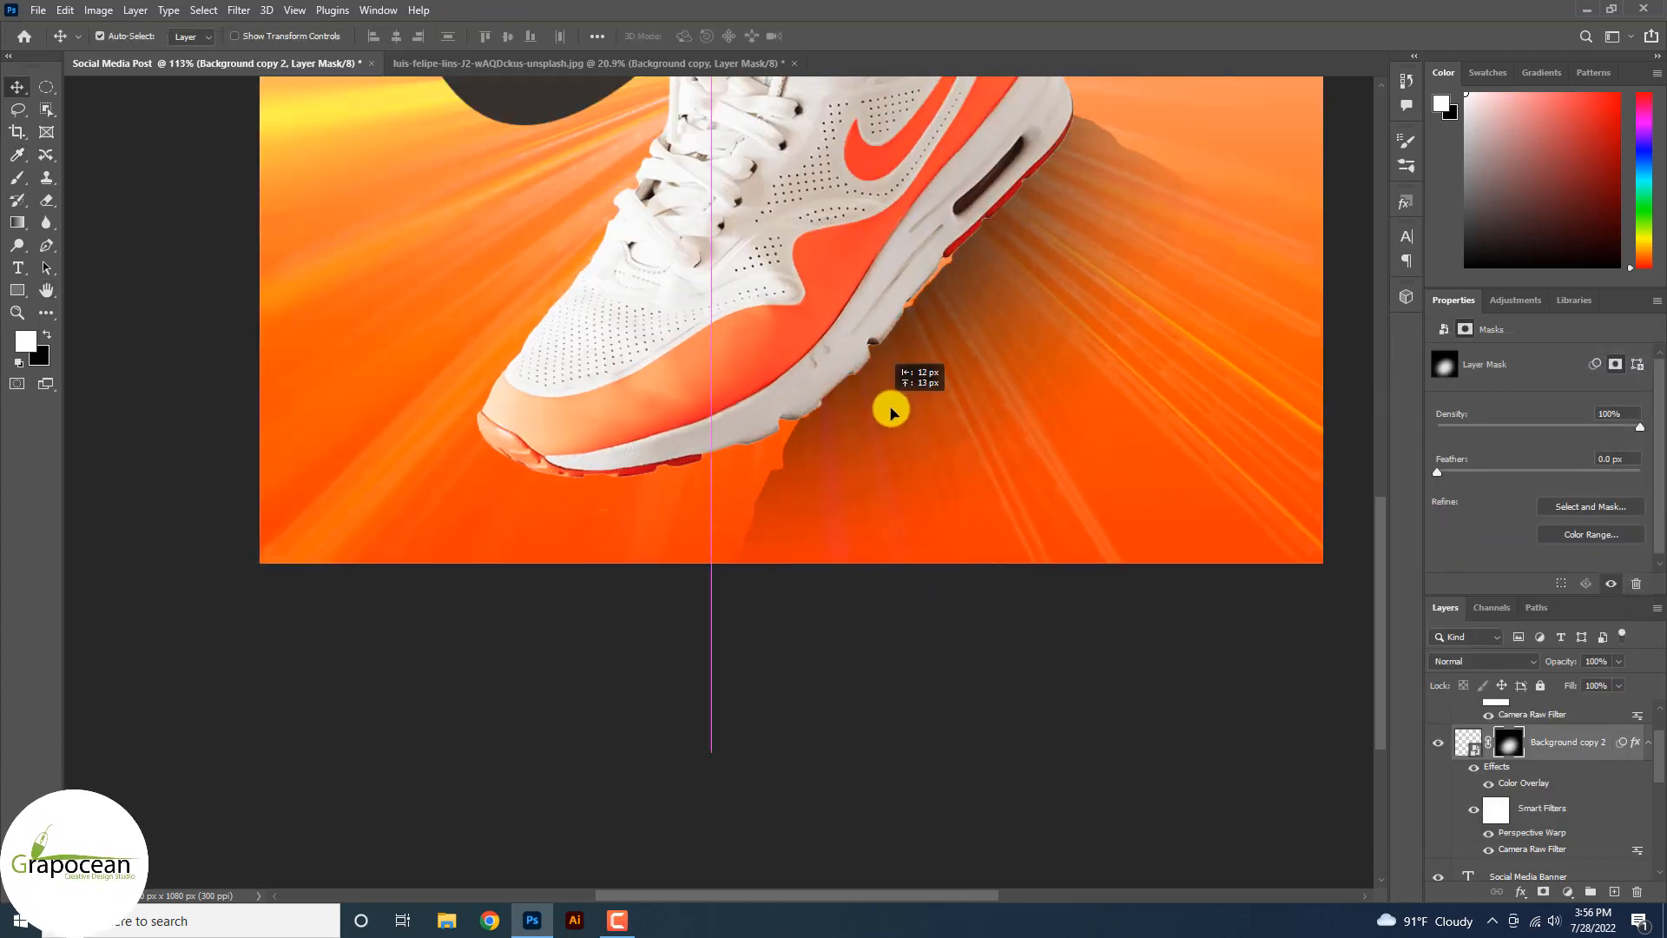
mouse_move(892, 411)
left_mouse_down()
mouse_move(880, 403)
mouse_move(897, 433)
mouse_move(885, 403)
mouse_move(912, 420)
left_mouse_up()
scroll(995, 430, "down", 6)
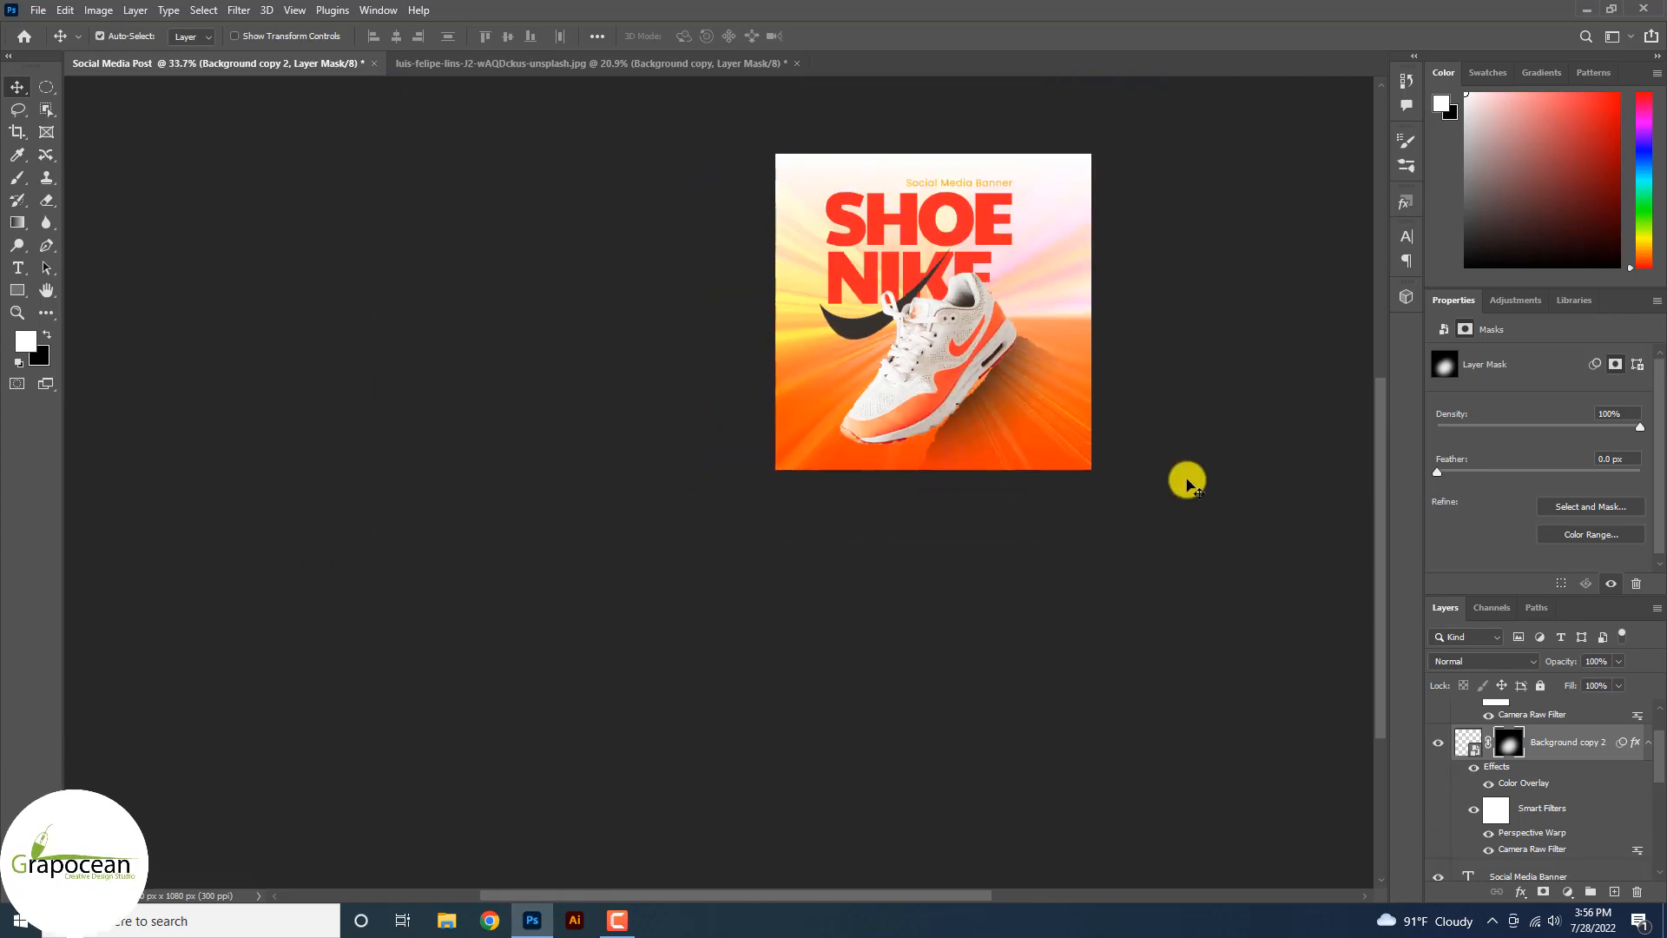
scroll(1194, 473, "up", 3)
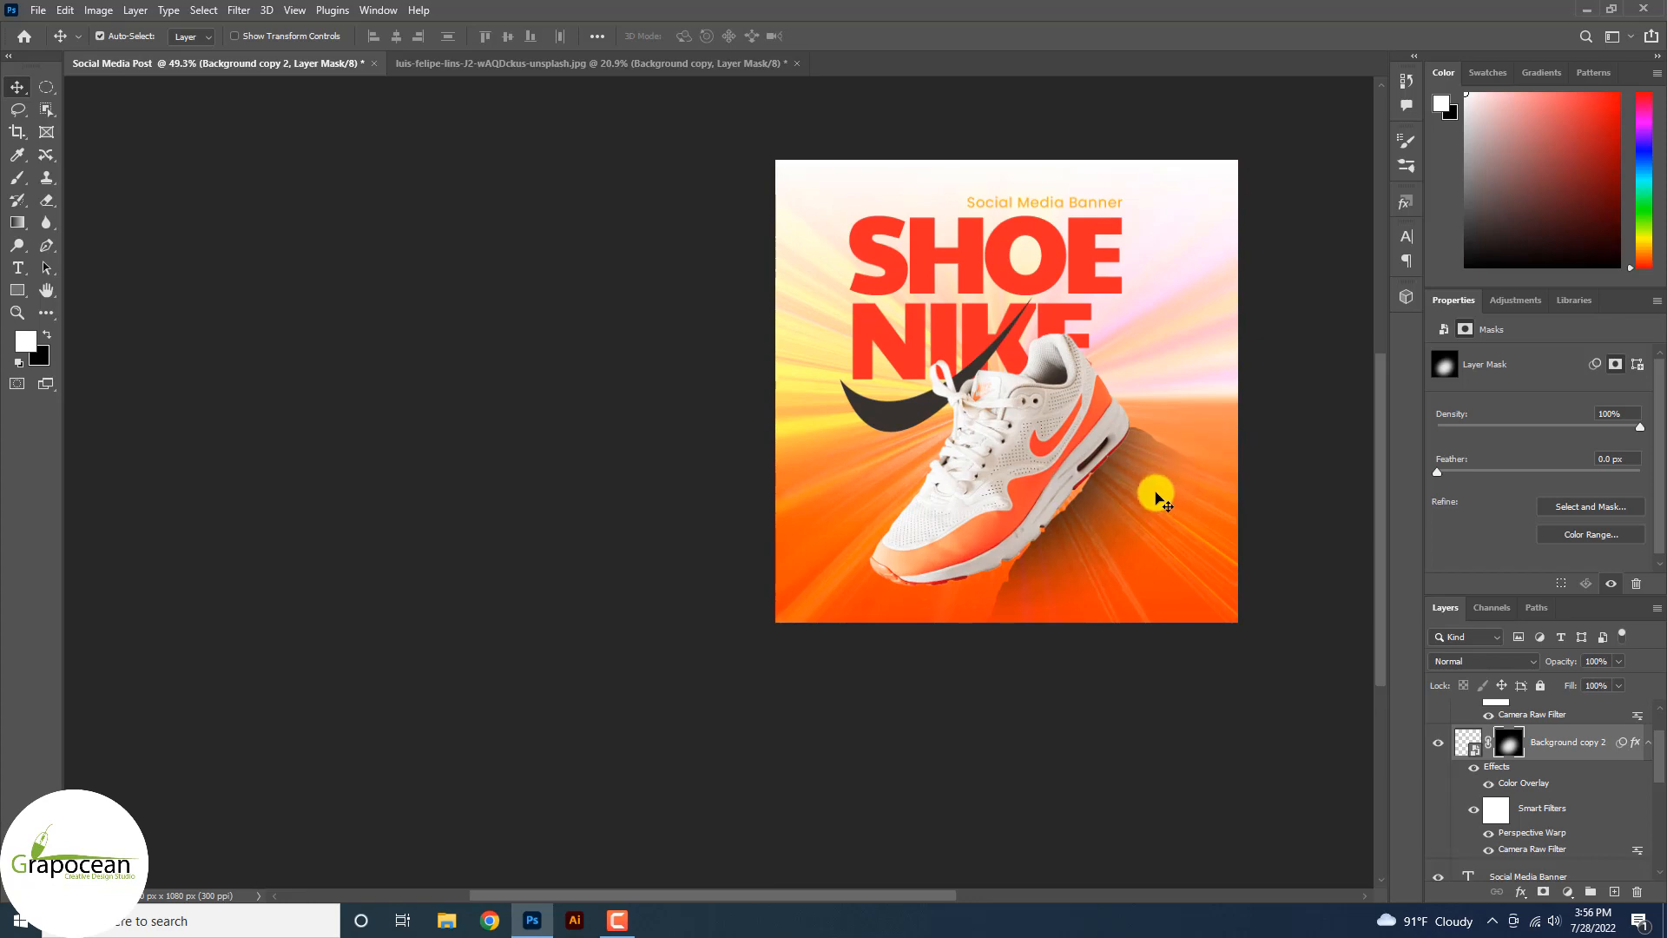
Rasterize the main shoe's smart object layer, Background copy 3, into a pixel layer.
scroll(1140, 486, "up", 3)
left_click(1556, 732)
key("m")
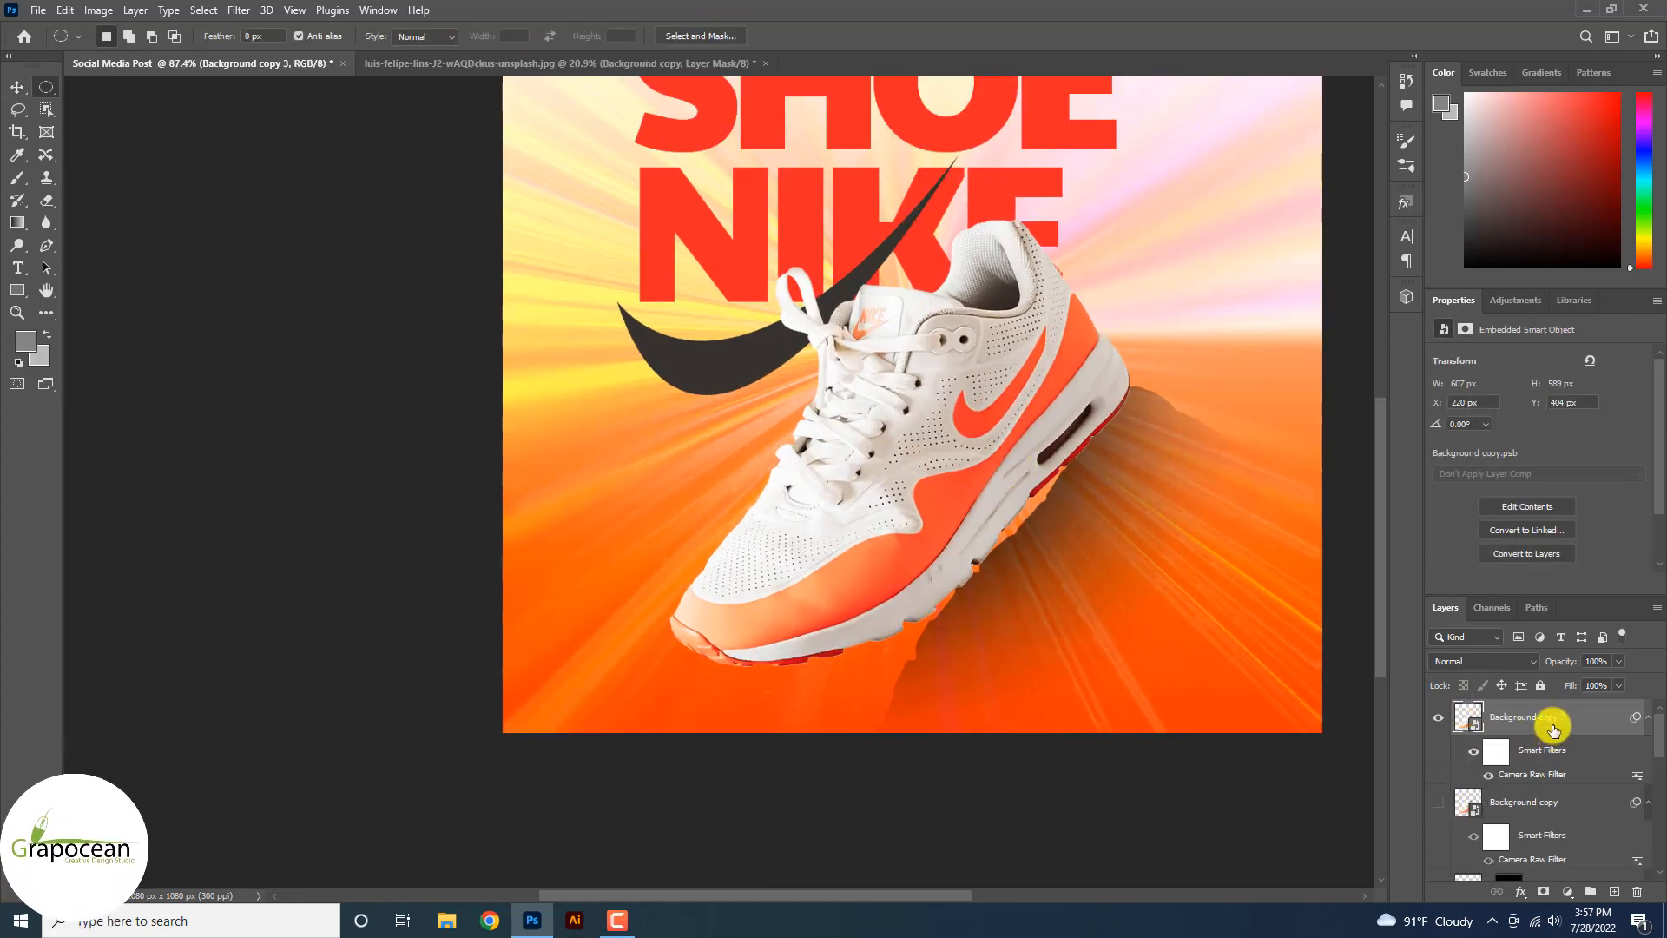
right_click(1547, 723)
left_click(1363, 472)
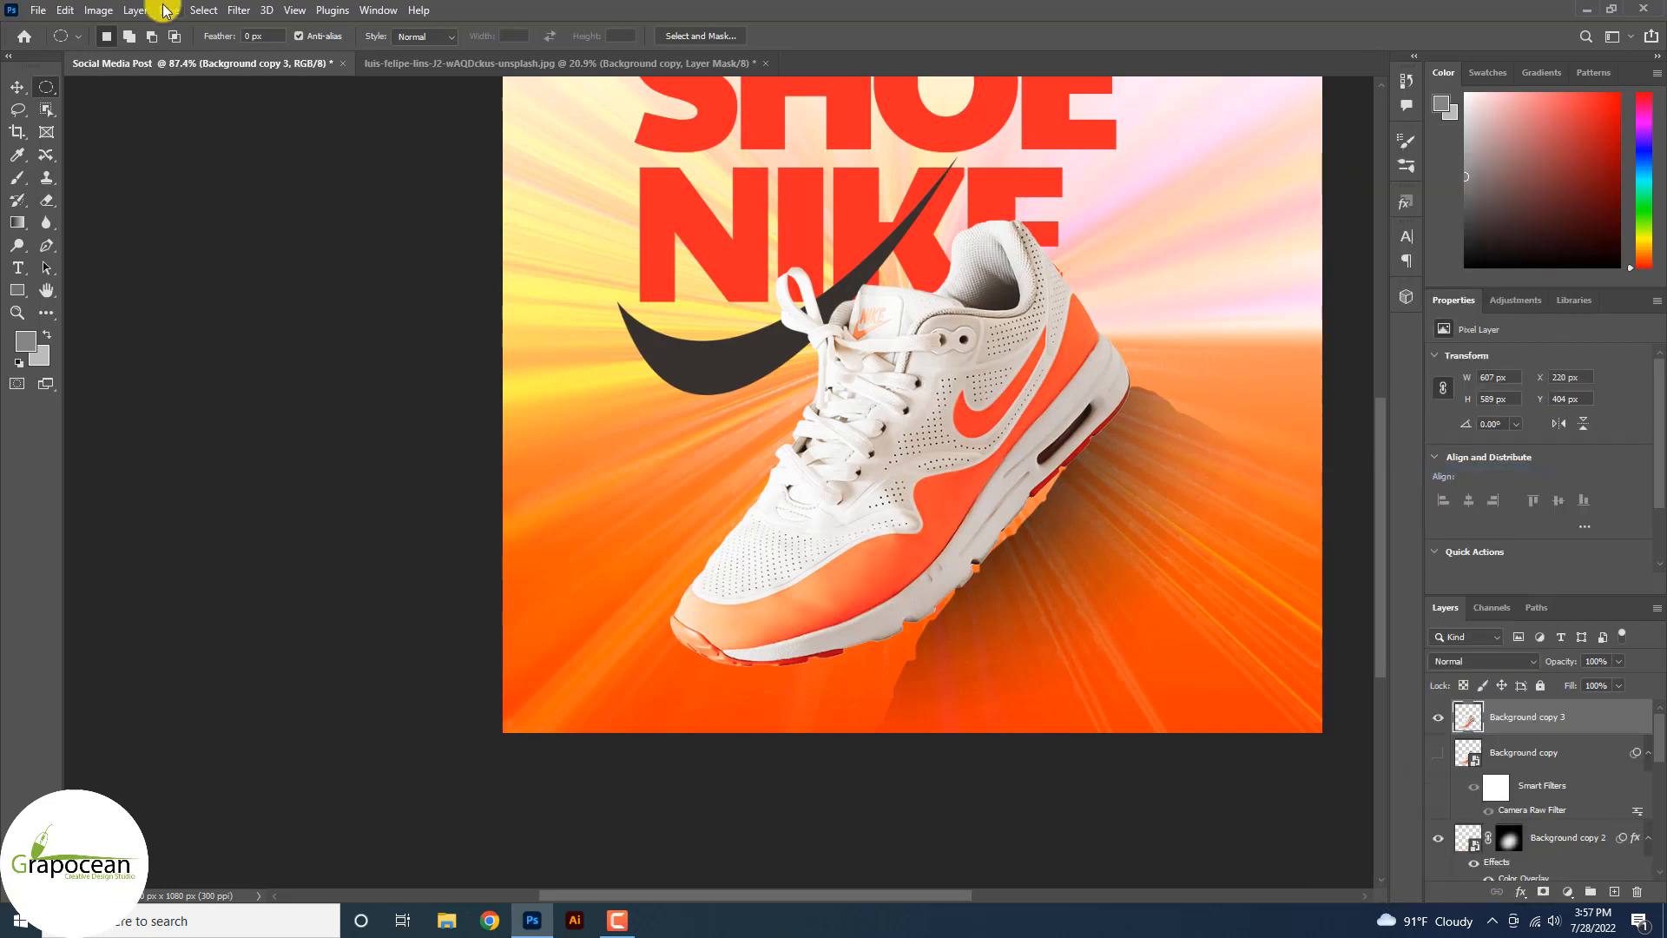
Apply Match Color to the main shoe with Luminance 92, Color Intensity 84 and Fade 72.
left_click(98, 10)
mouse_move(244, 56)
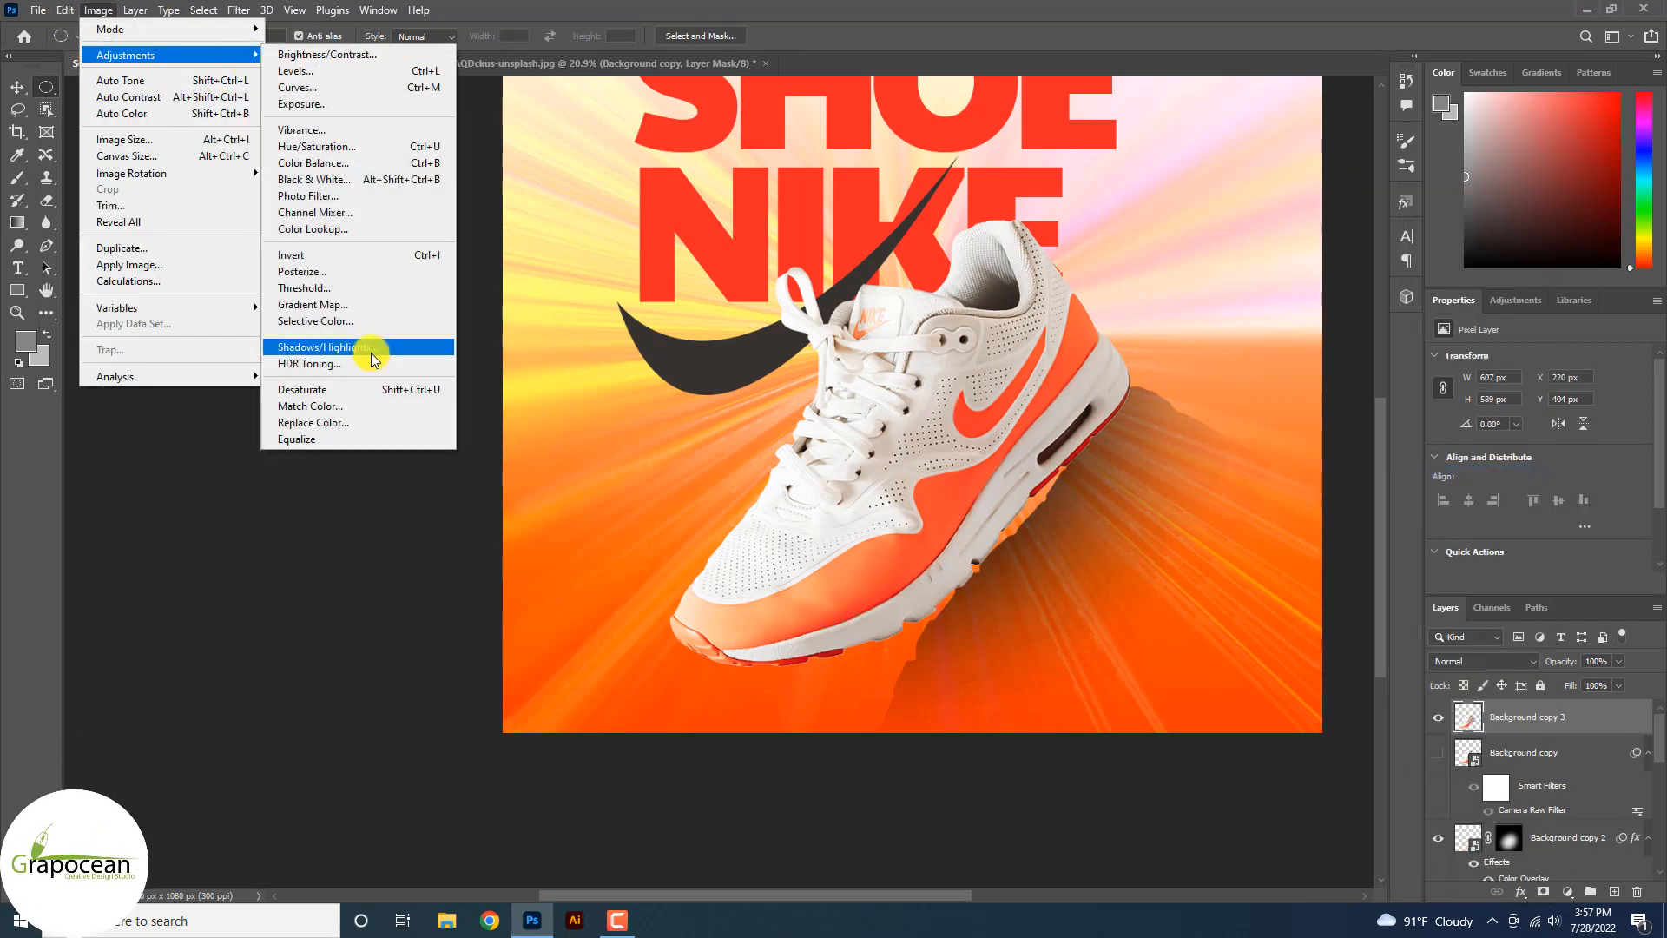
left_click(428, 342)
left_click_drag(866, 130, 1171, 195)
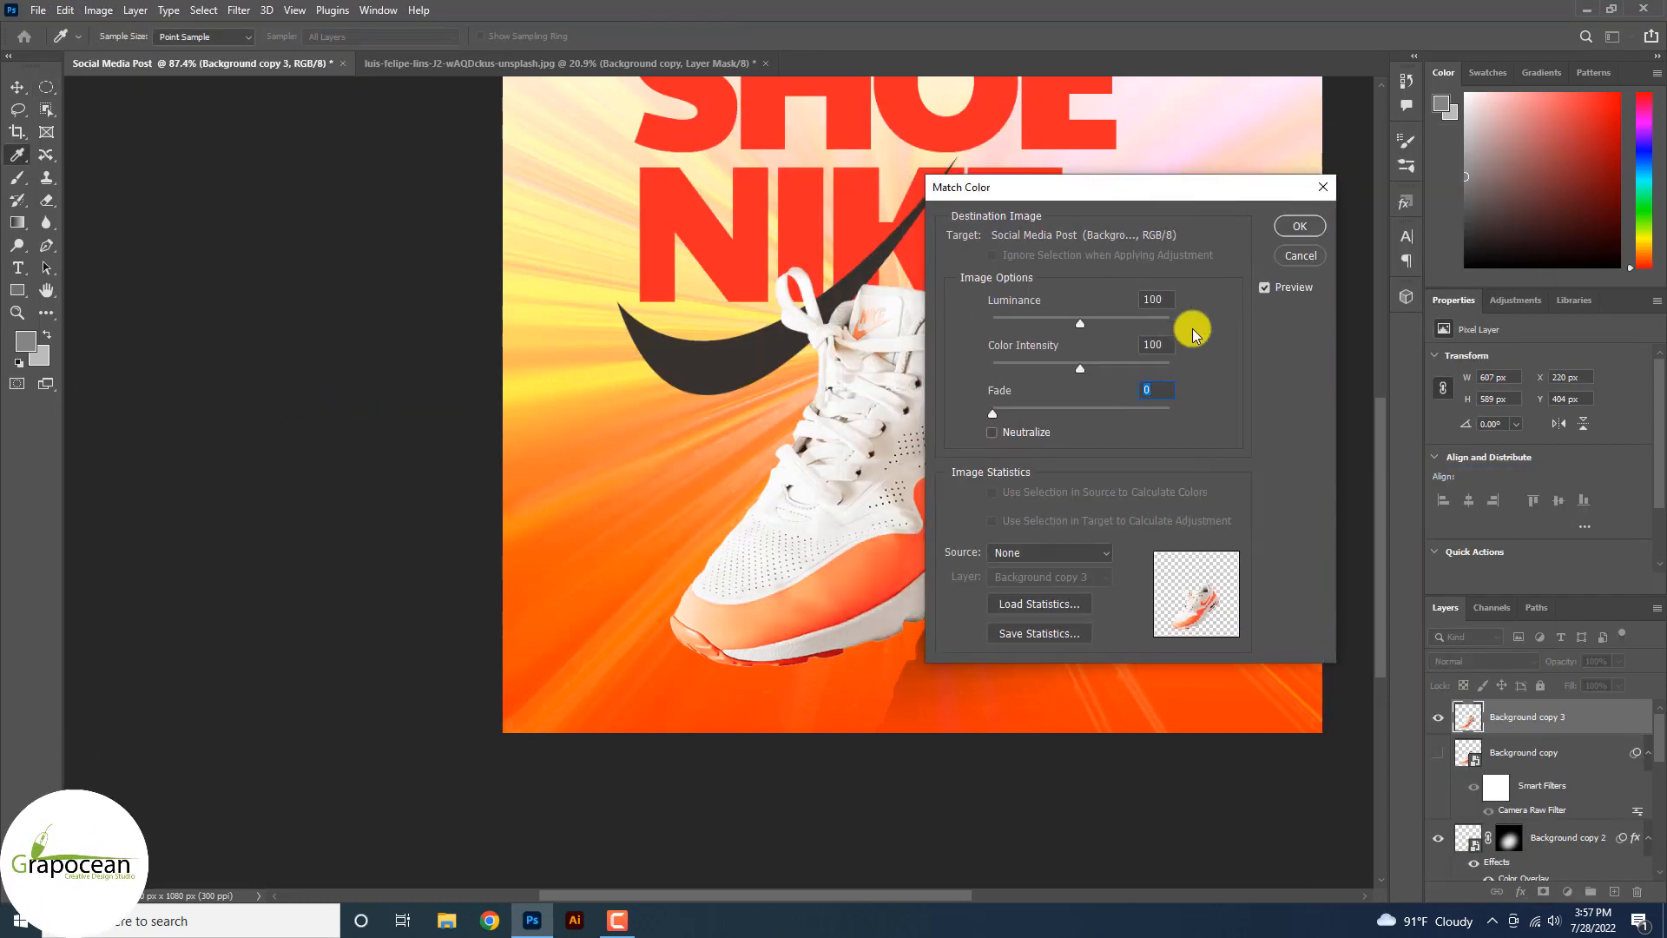
mouse_move(1127, 367)
left_mouse_down()
mouse_move(1109, 368)
mouse_move(1150, 366)
mouse_move(1076, 368)
mouse_move(1139, 374)
left_mouse_up()
mouse_move(1081, 323)
left_mouse_down()
mouse_move(1049, 325)
mouse_move(1087, 323)
mouse_move(1068, 323)
left_mouse_up()
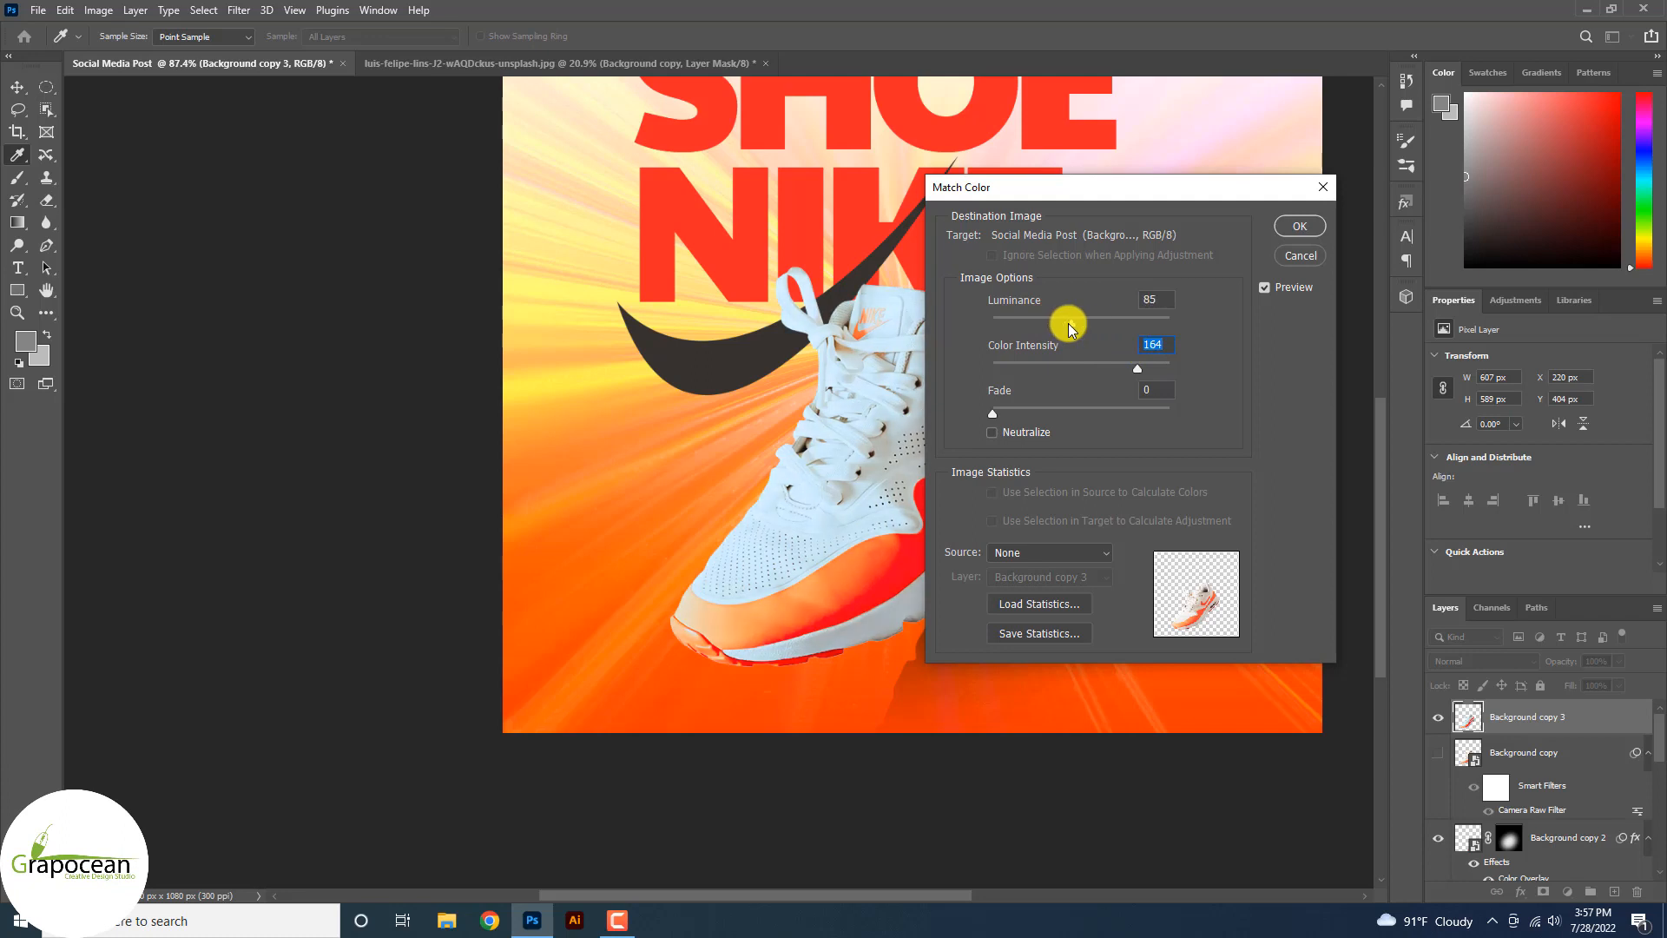
left_click_drag(996, 414, 1124, 410)
left_click_drag(1070, 327, 1077, 323)
left_click_drag(1138, 368, 1066, 371)
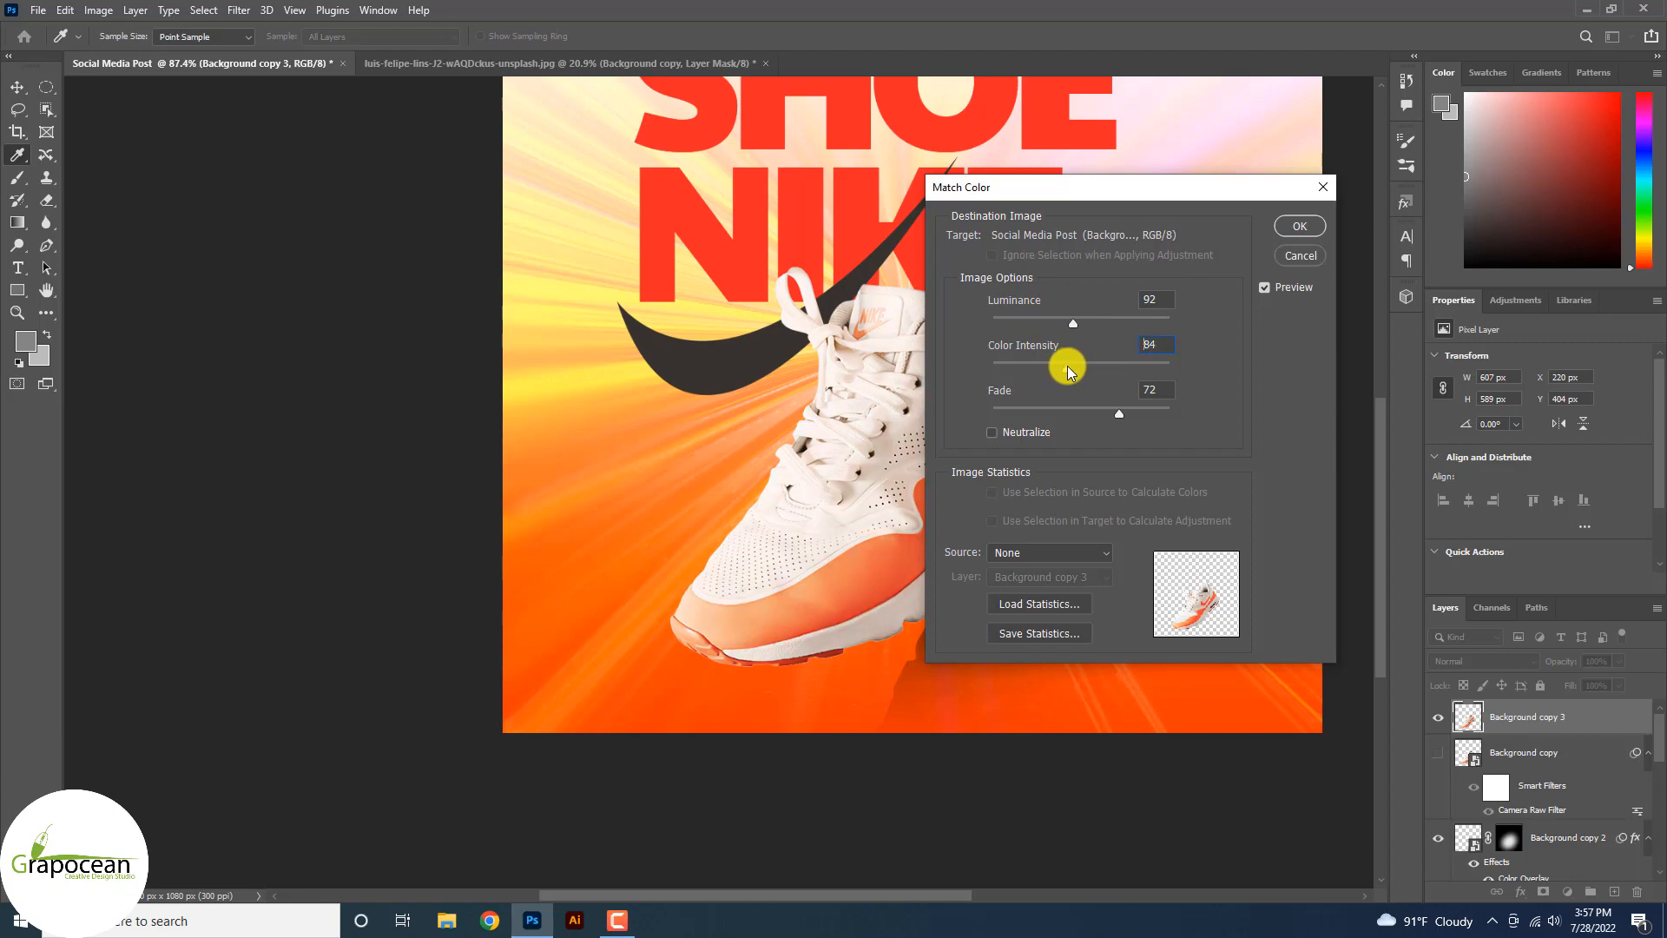
left_click_drag(1068, 186, 1174, 202)
left_click(1410, 249)
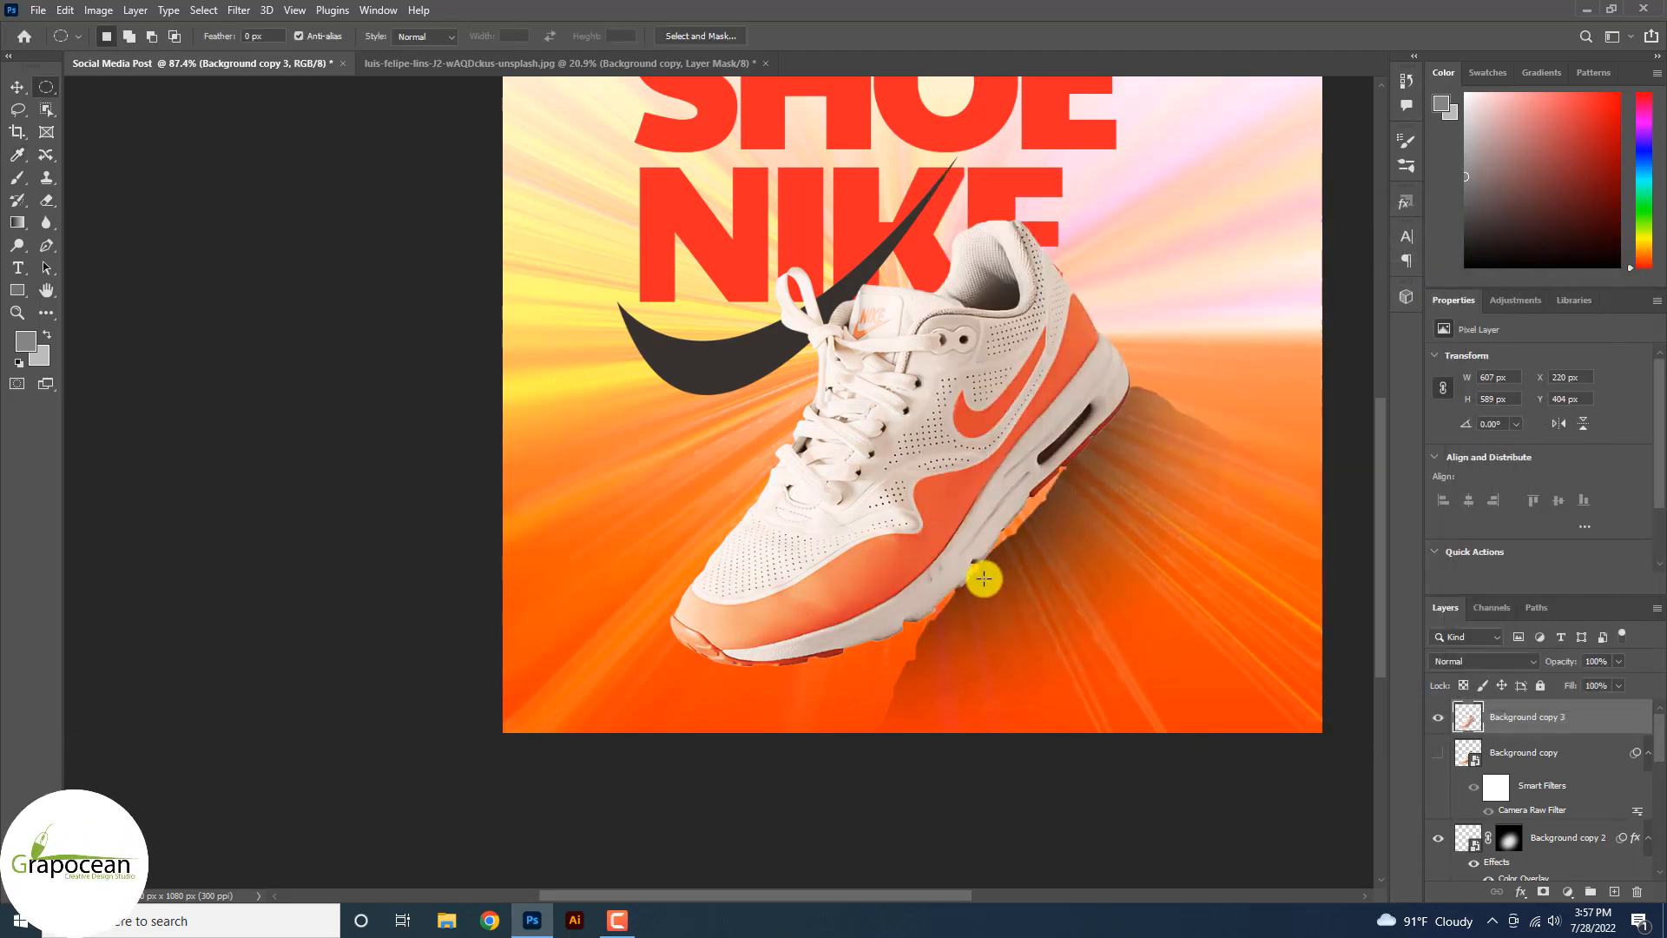
Duplicate the shadow layer Background copy 2 and hide the duplicate's Color Overlay effect.
scroll(879, 574, "down", 3)
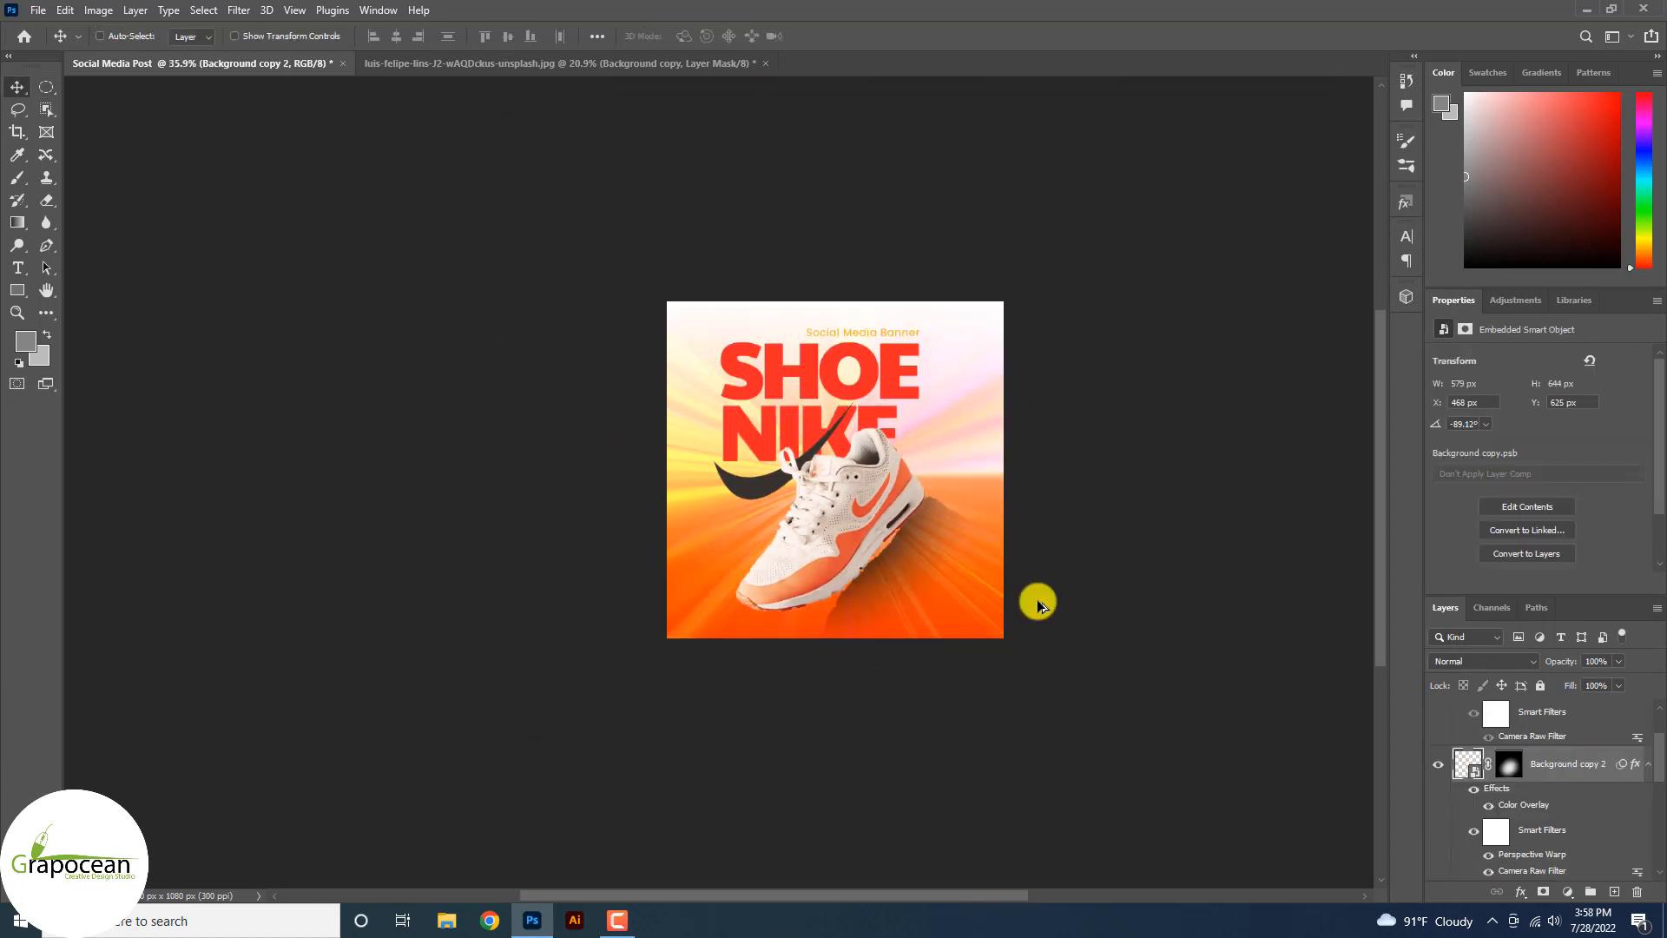
scroll(1039, 599, "down", 2)
scroll(992, 614, "up", 3)
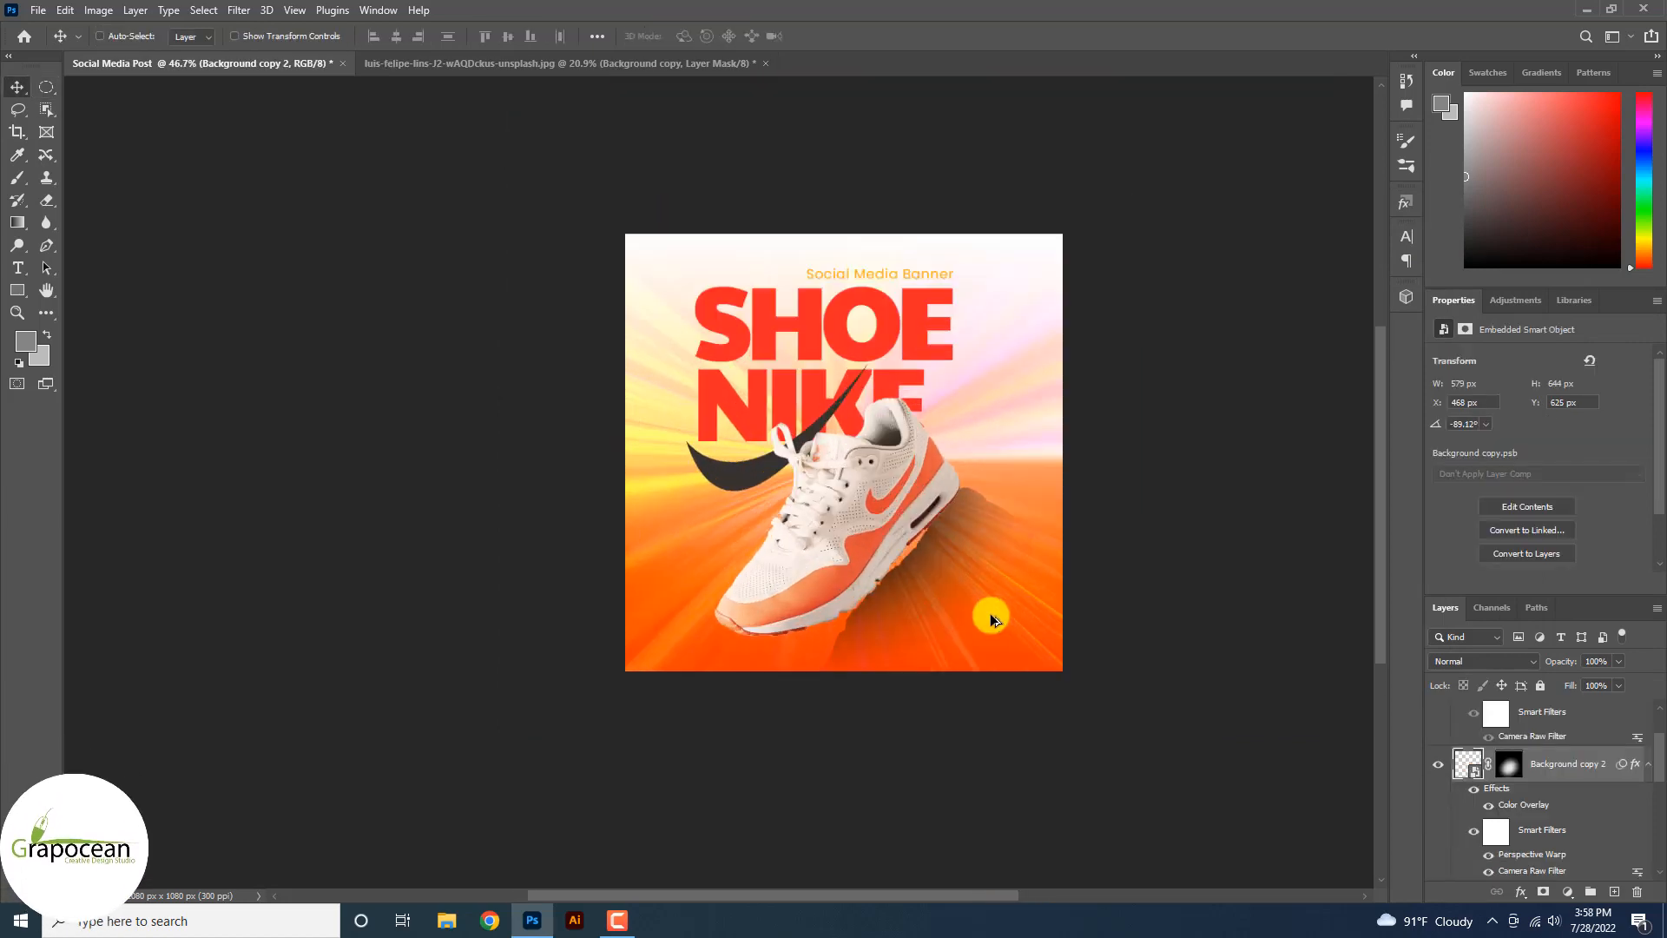
scroll(1562, 769, "up", 2)
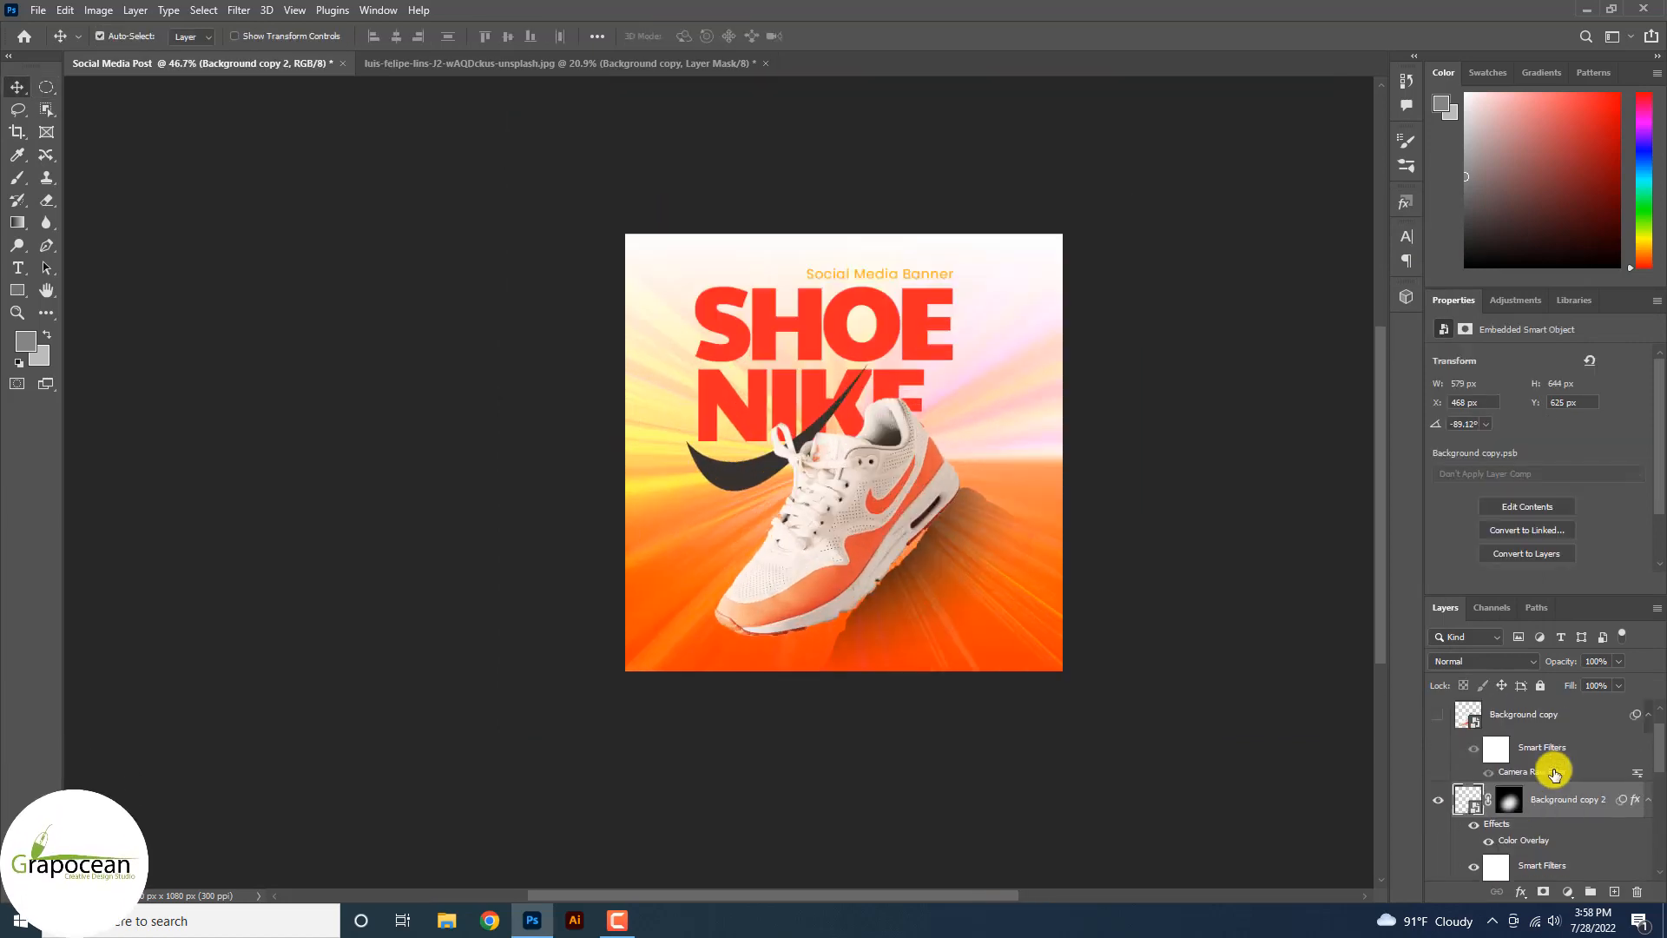
key("ctrl+j")
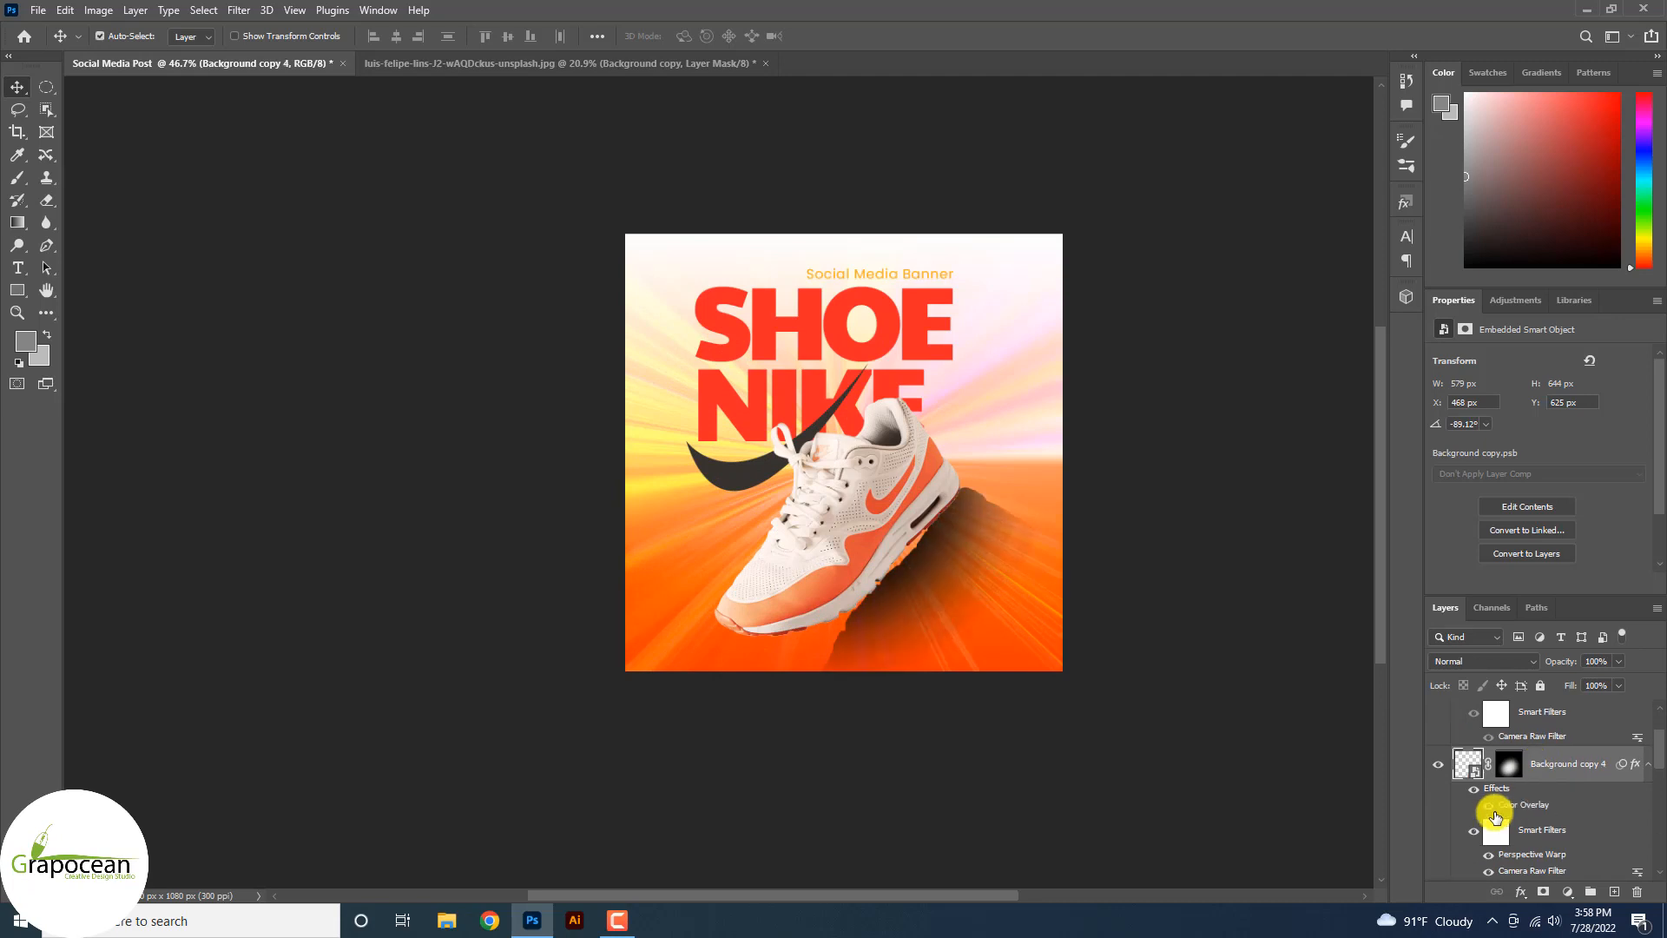
left_click(1489, 805)
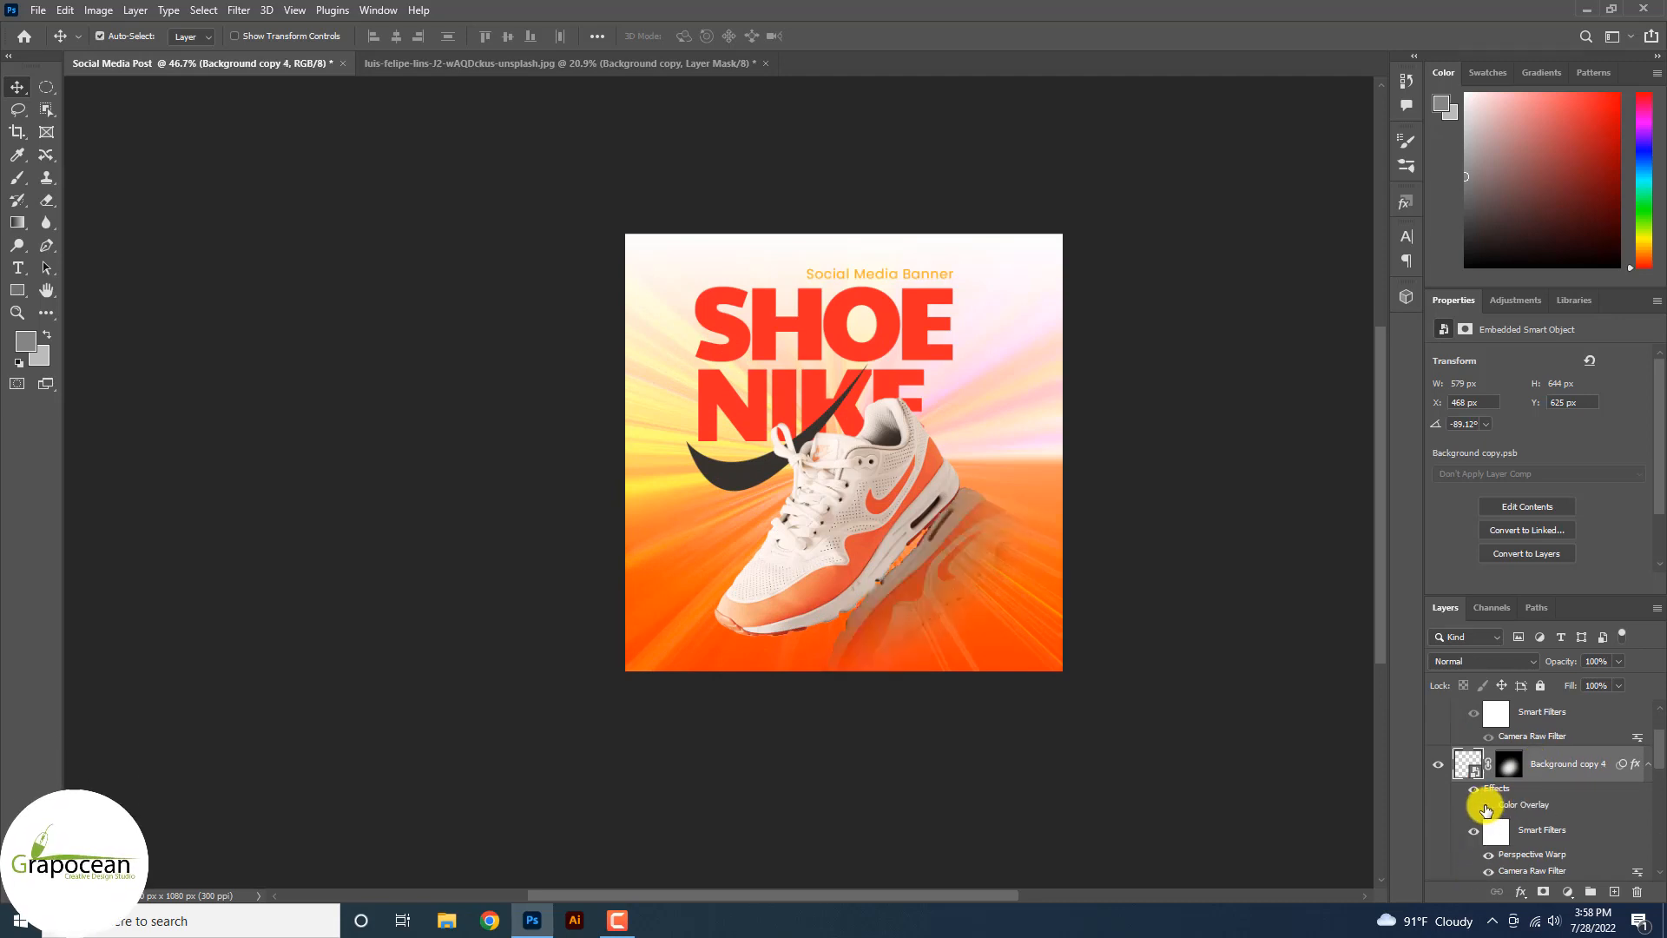
Move the duplicated shoe layer below Background copy 2 in the layer stack and lower its opacity to 47%.
scroll(1552, 779, "down", 2)
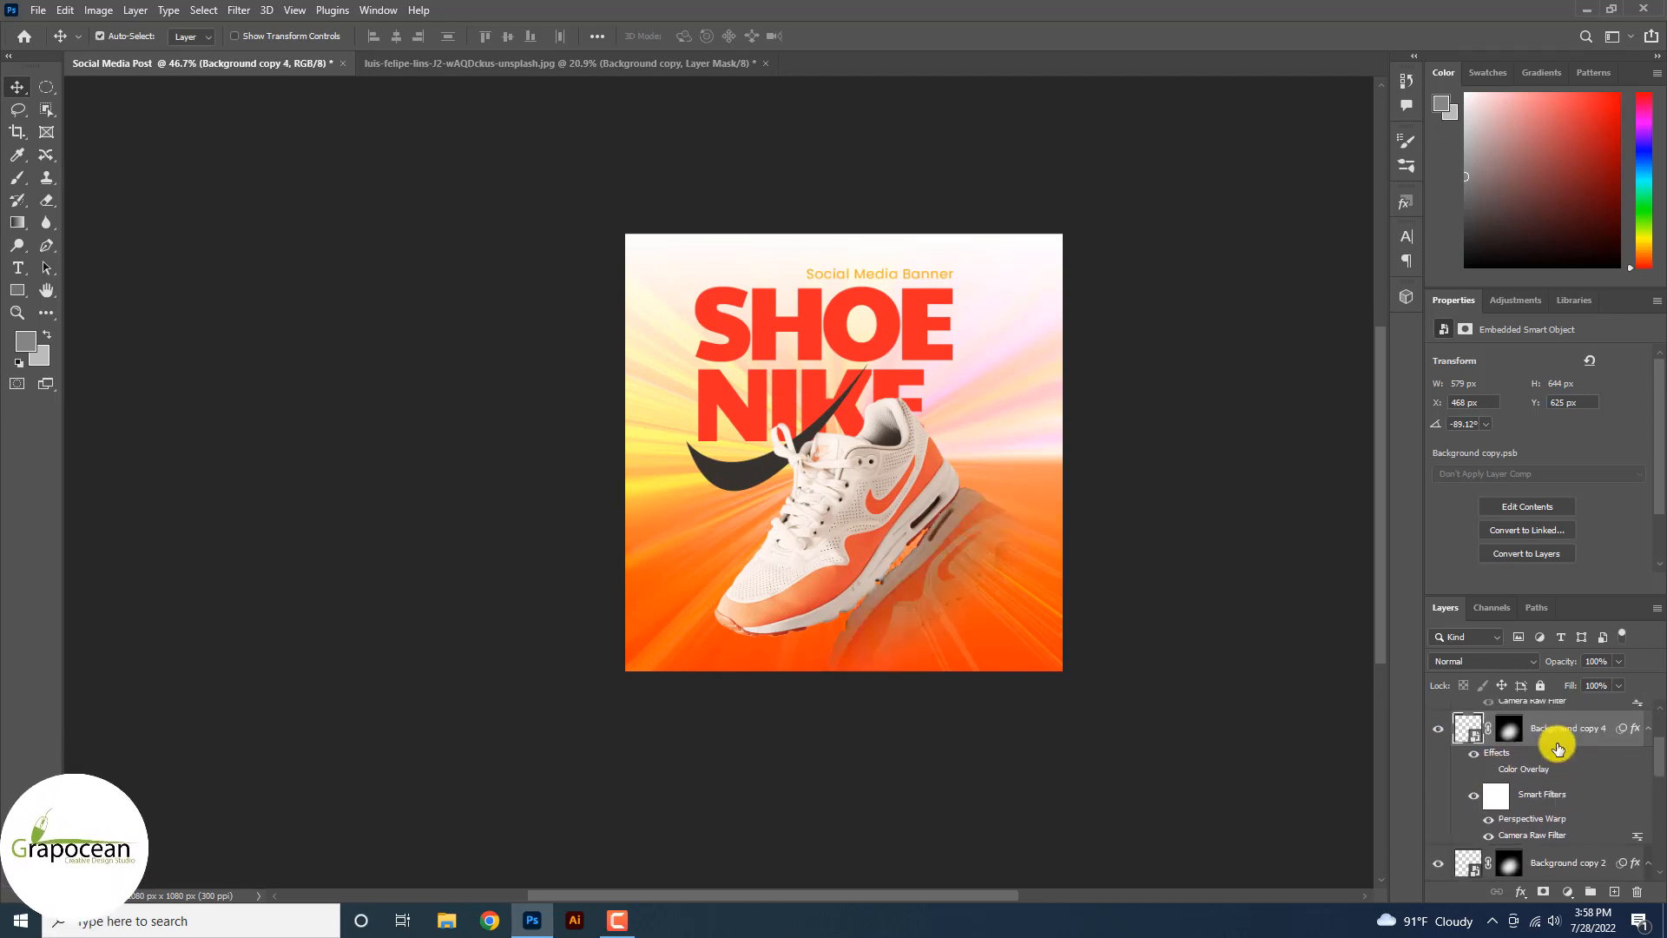
left_click_drag(1562, 738, 1527, 819)
left_click_drag(1618, 662, 1577, 686)
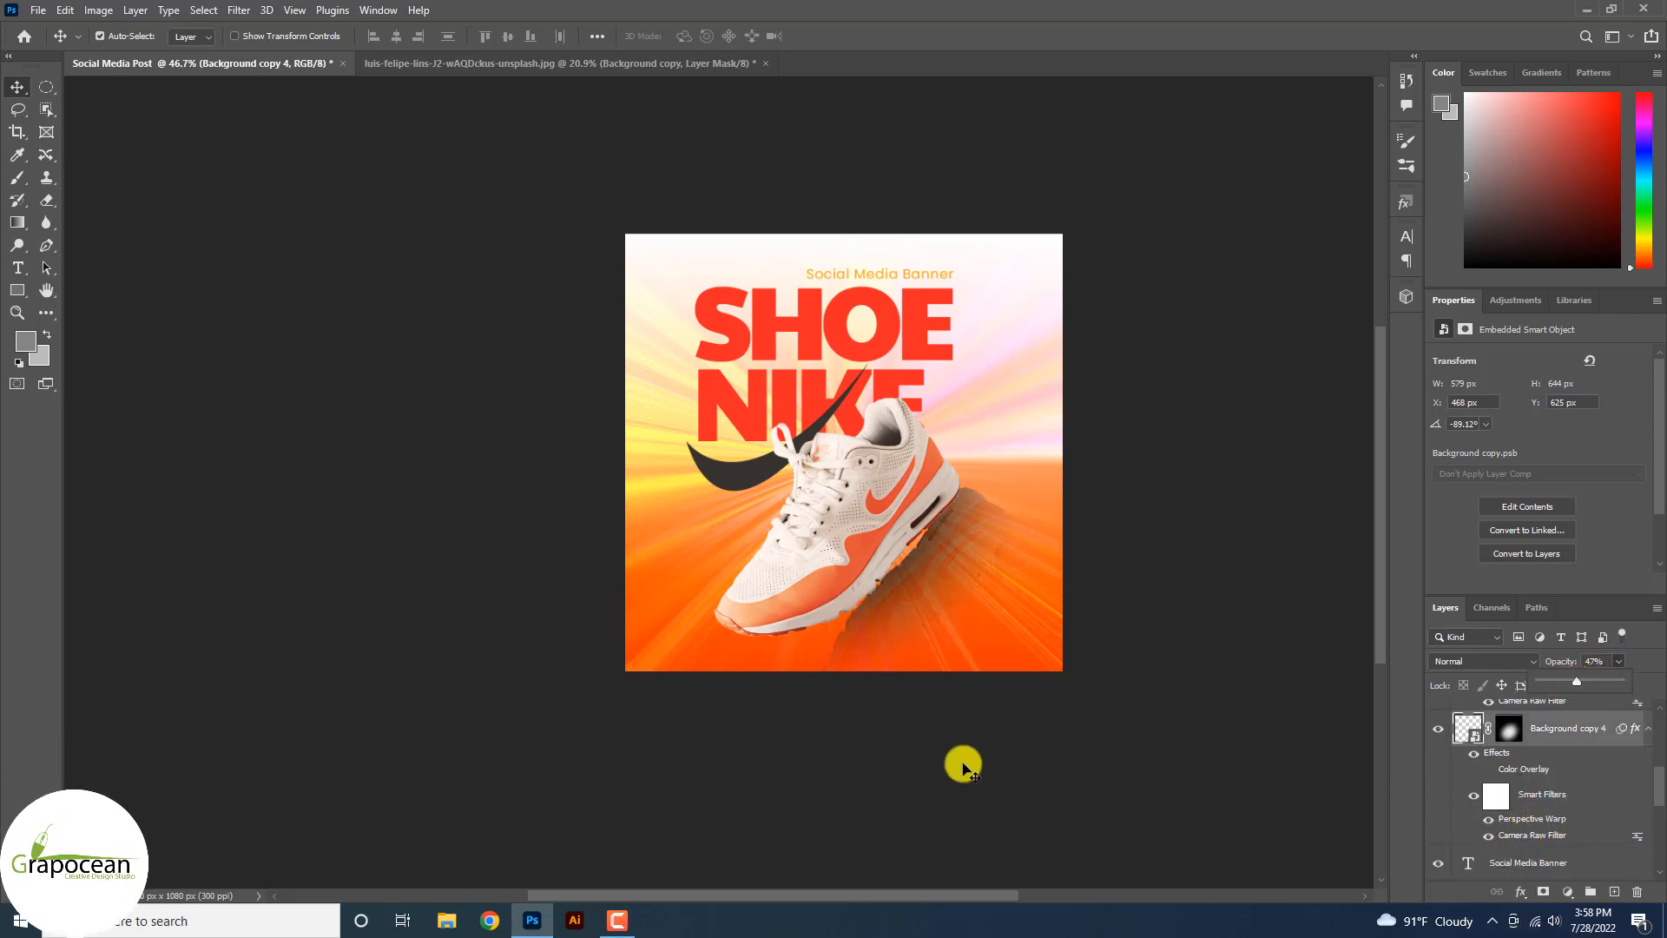
key("ctrl+minus")
key("ctrl+minus")
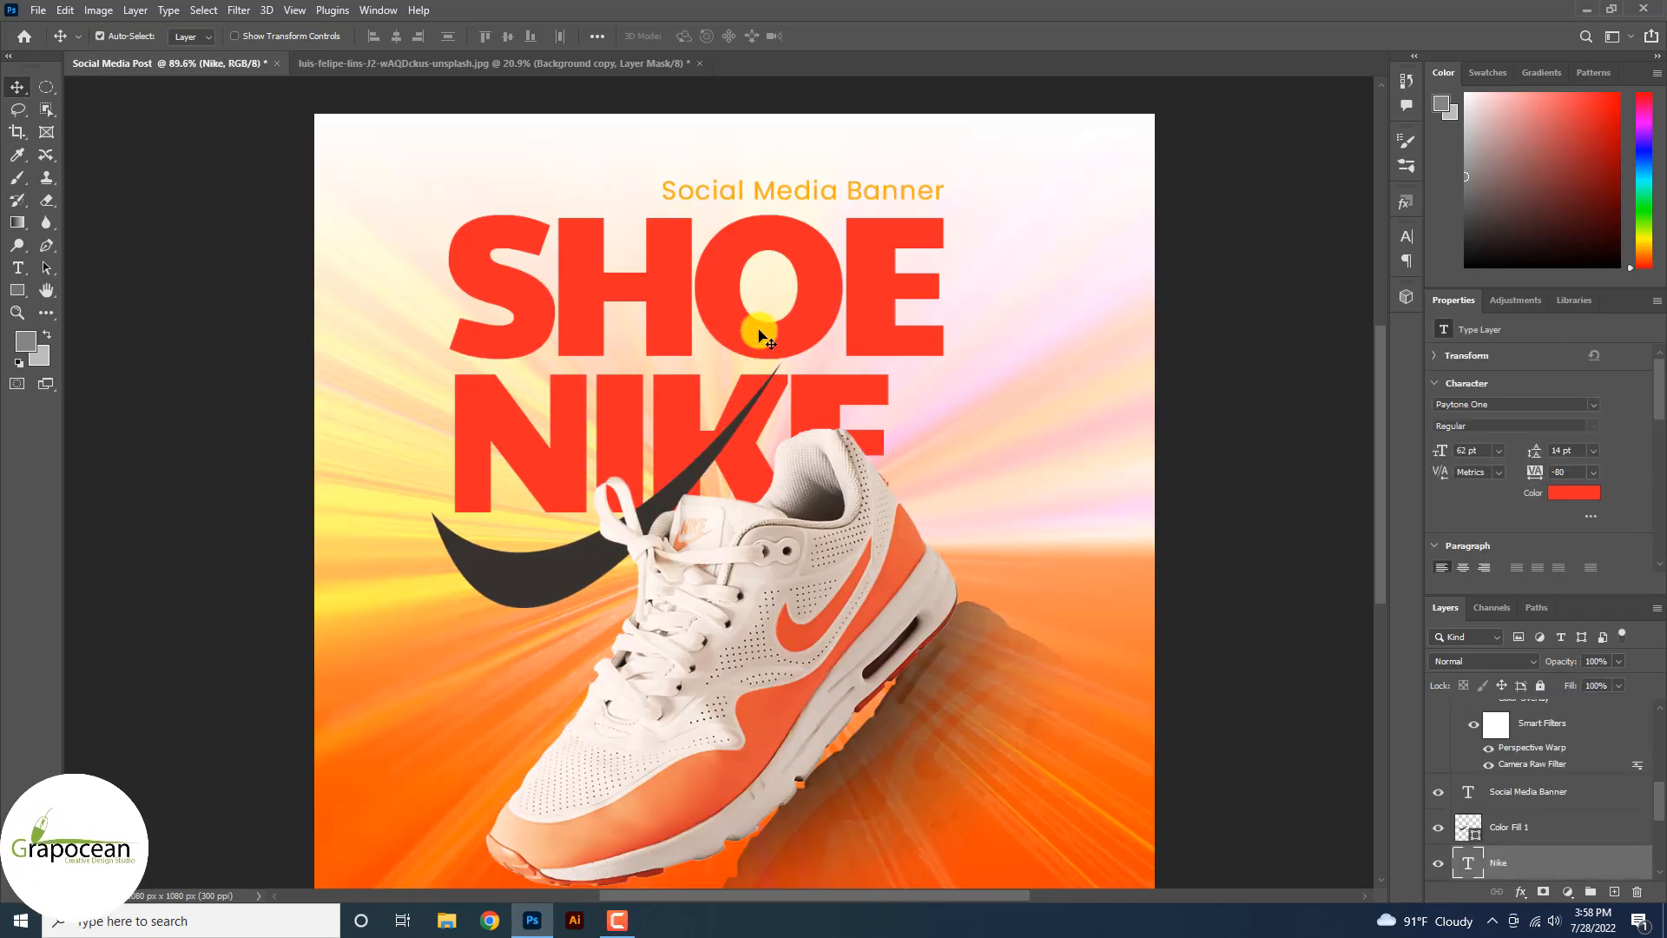
Add an Inner Bevel to the SHOE text with depth 428%, size 13 px, soften 0 px, highlight opacity 100% and shadow opacity 35%.
right_click(1523, 857)
left_click(1477, 60)
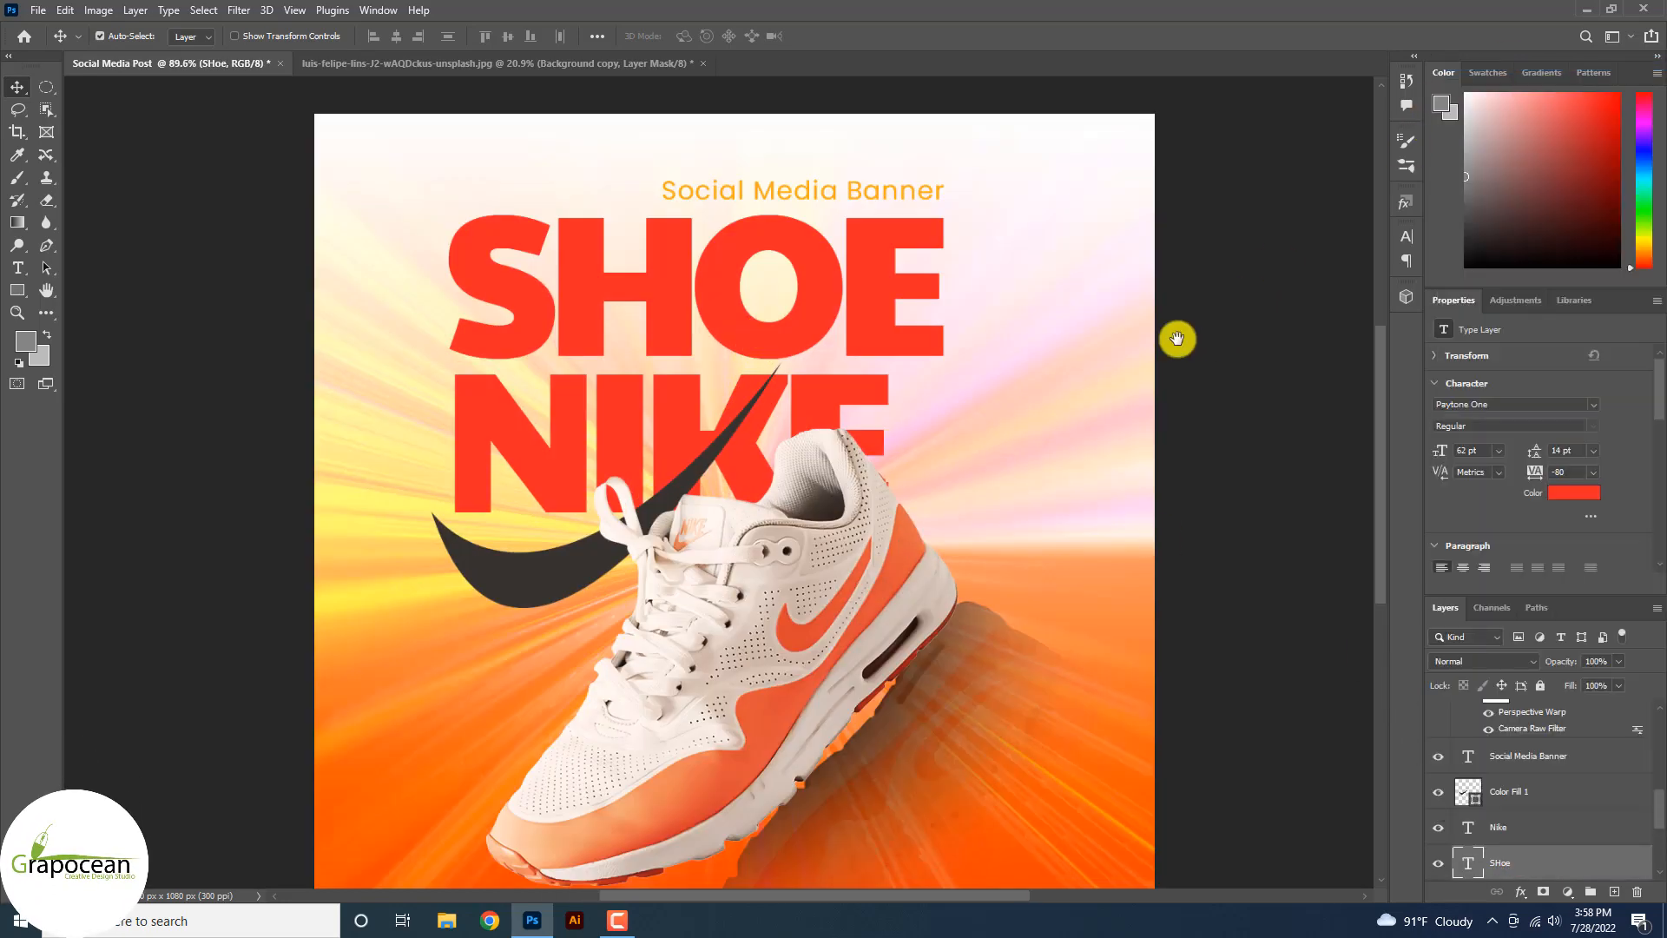
left_click(1007, 492)
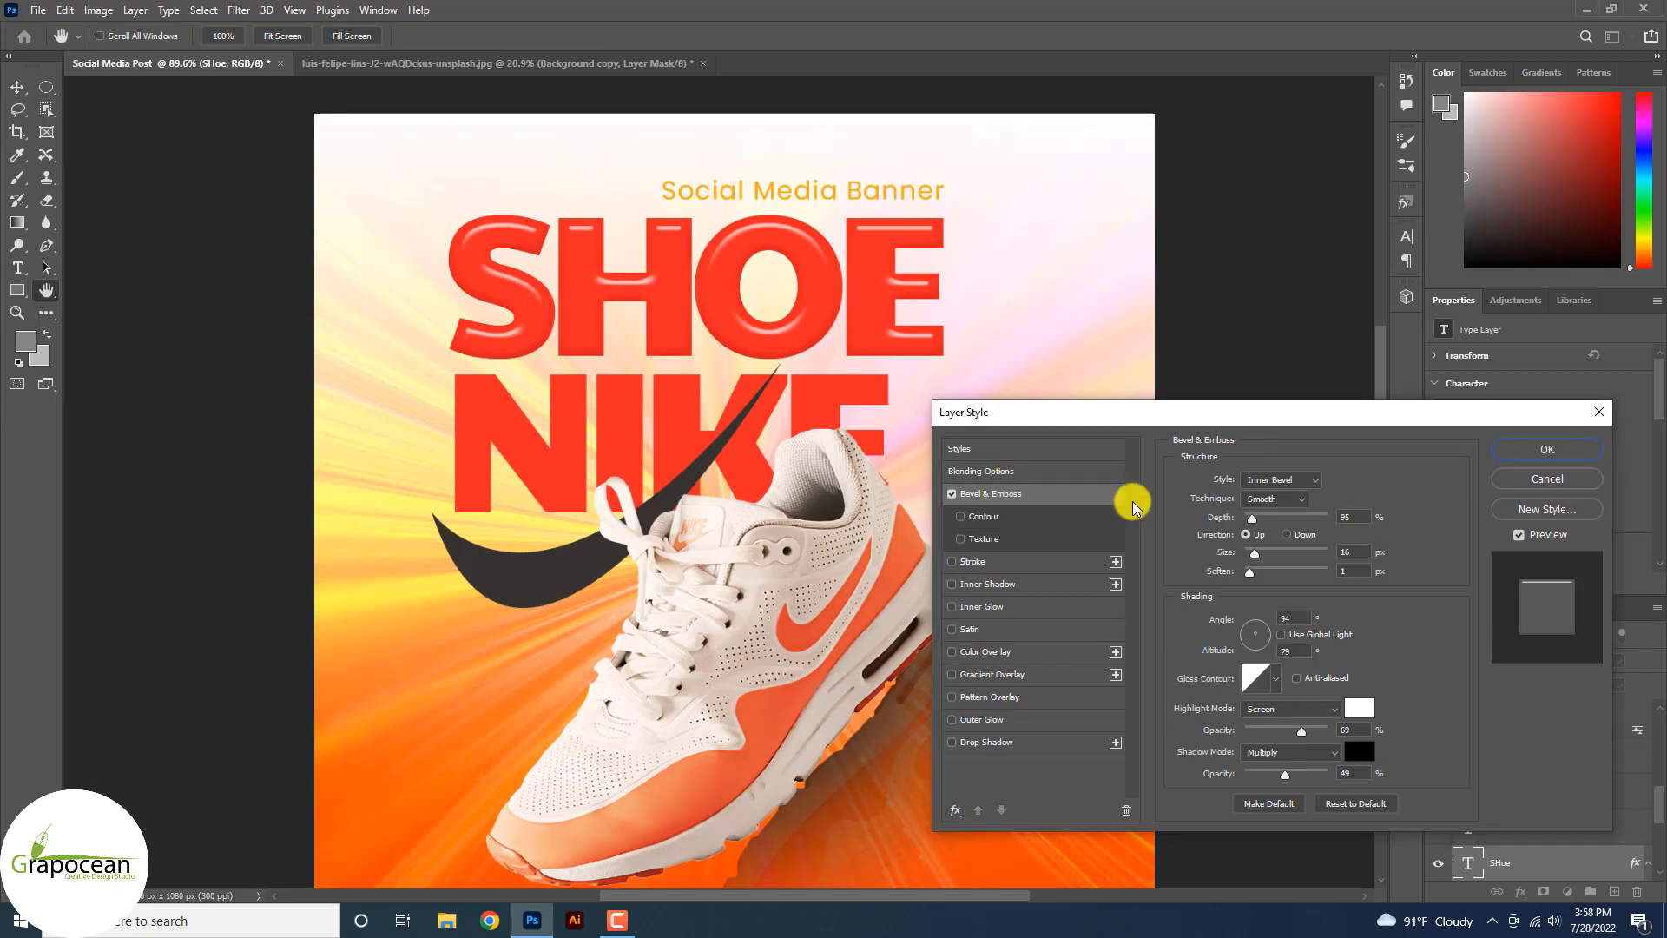
mouse_move(1270, 522)
left_mouse_down()
mouse_move(1300, 527)
mouse_move(1223, 573)
mouse_move(1275, 550)
mouse_move(1257, 554)
left_mouse_up()
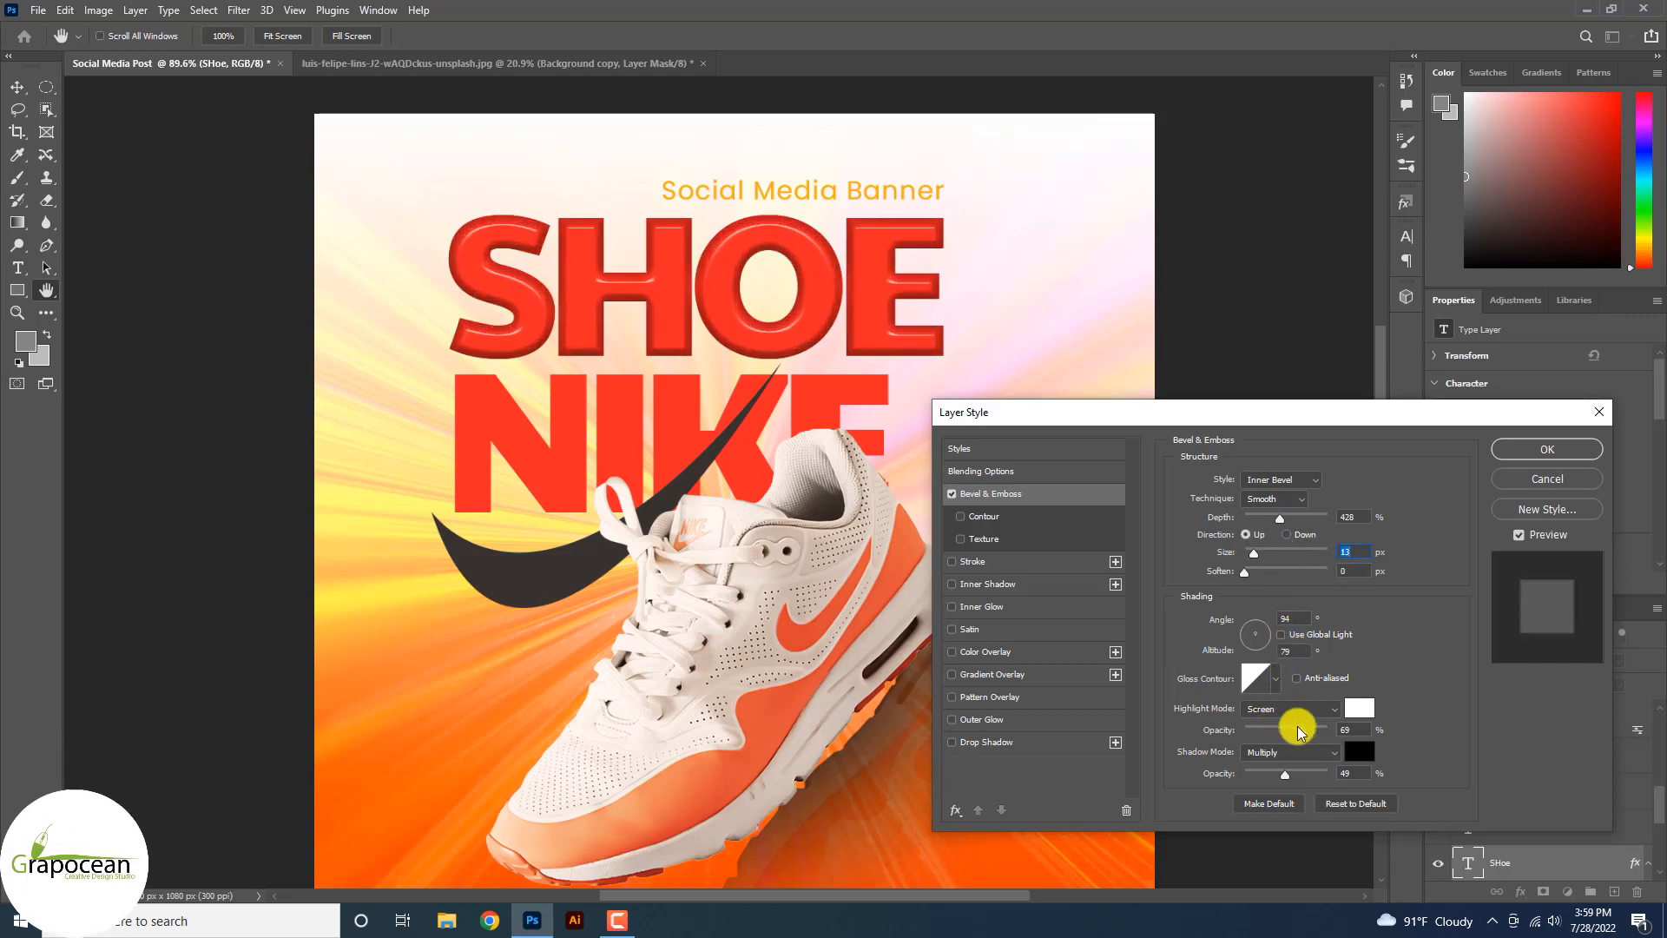
mouse_move(1229, 735)
left_mouse_down()
mouse_move(1328, 732)
mouse_move(1284, 764)
left_mouse_up()
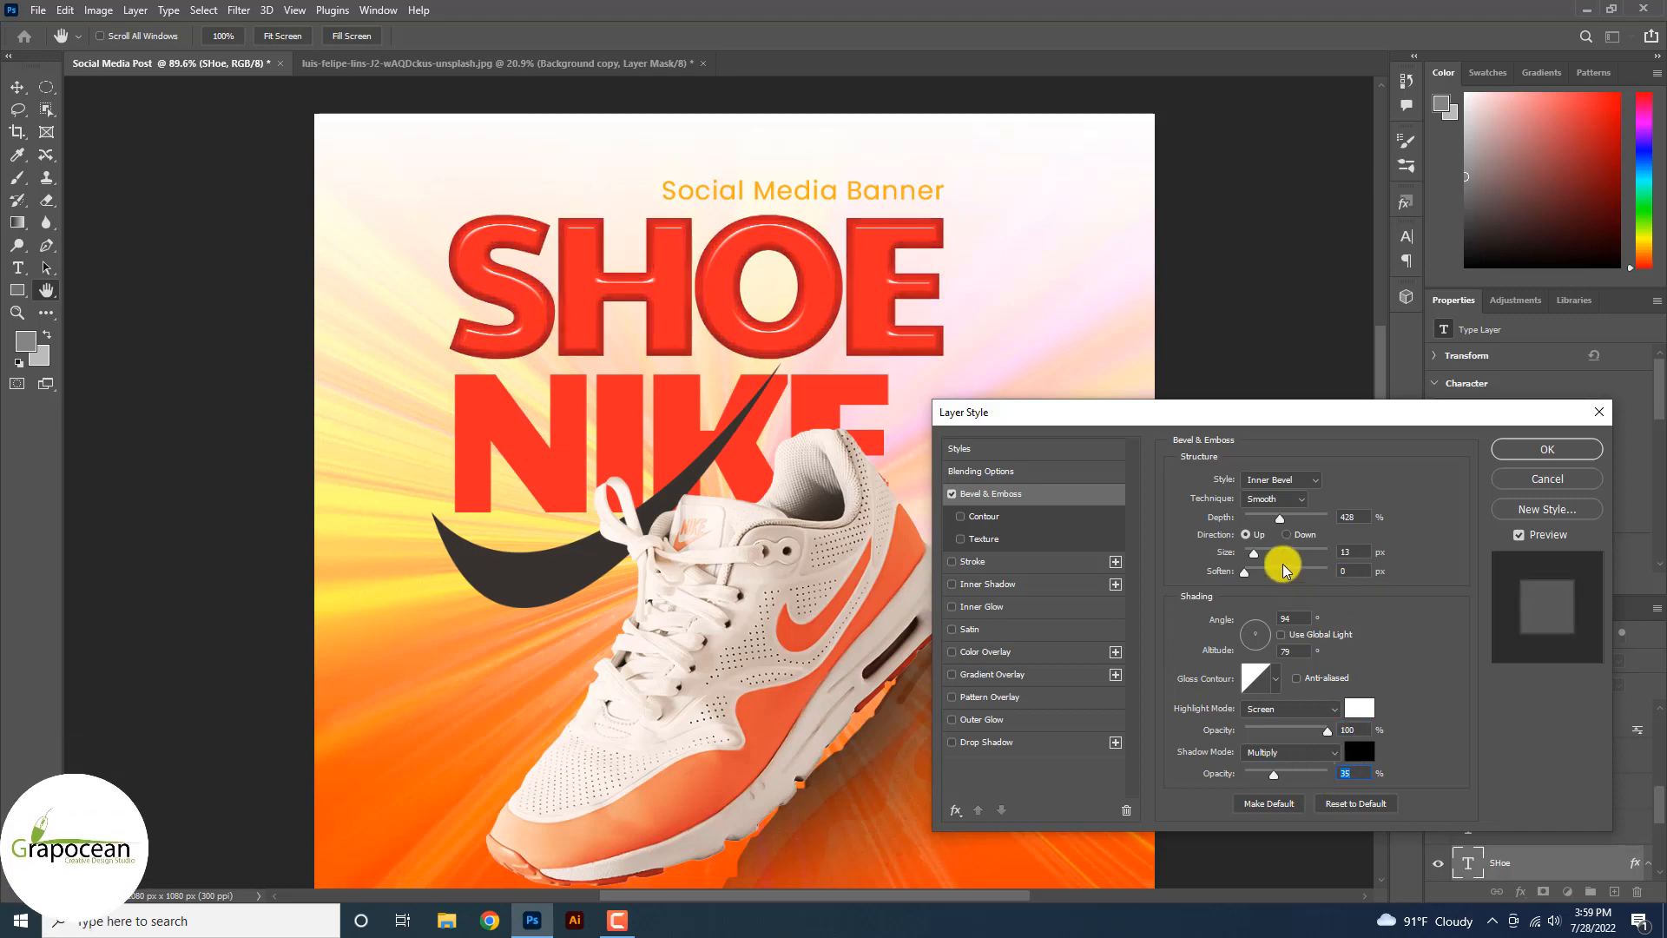
left_click(1547, 449)
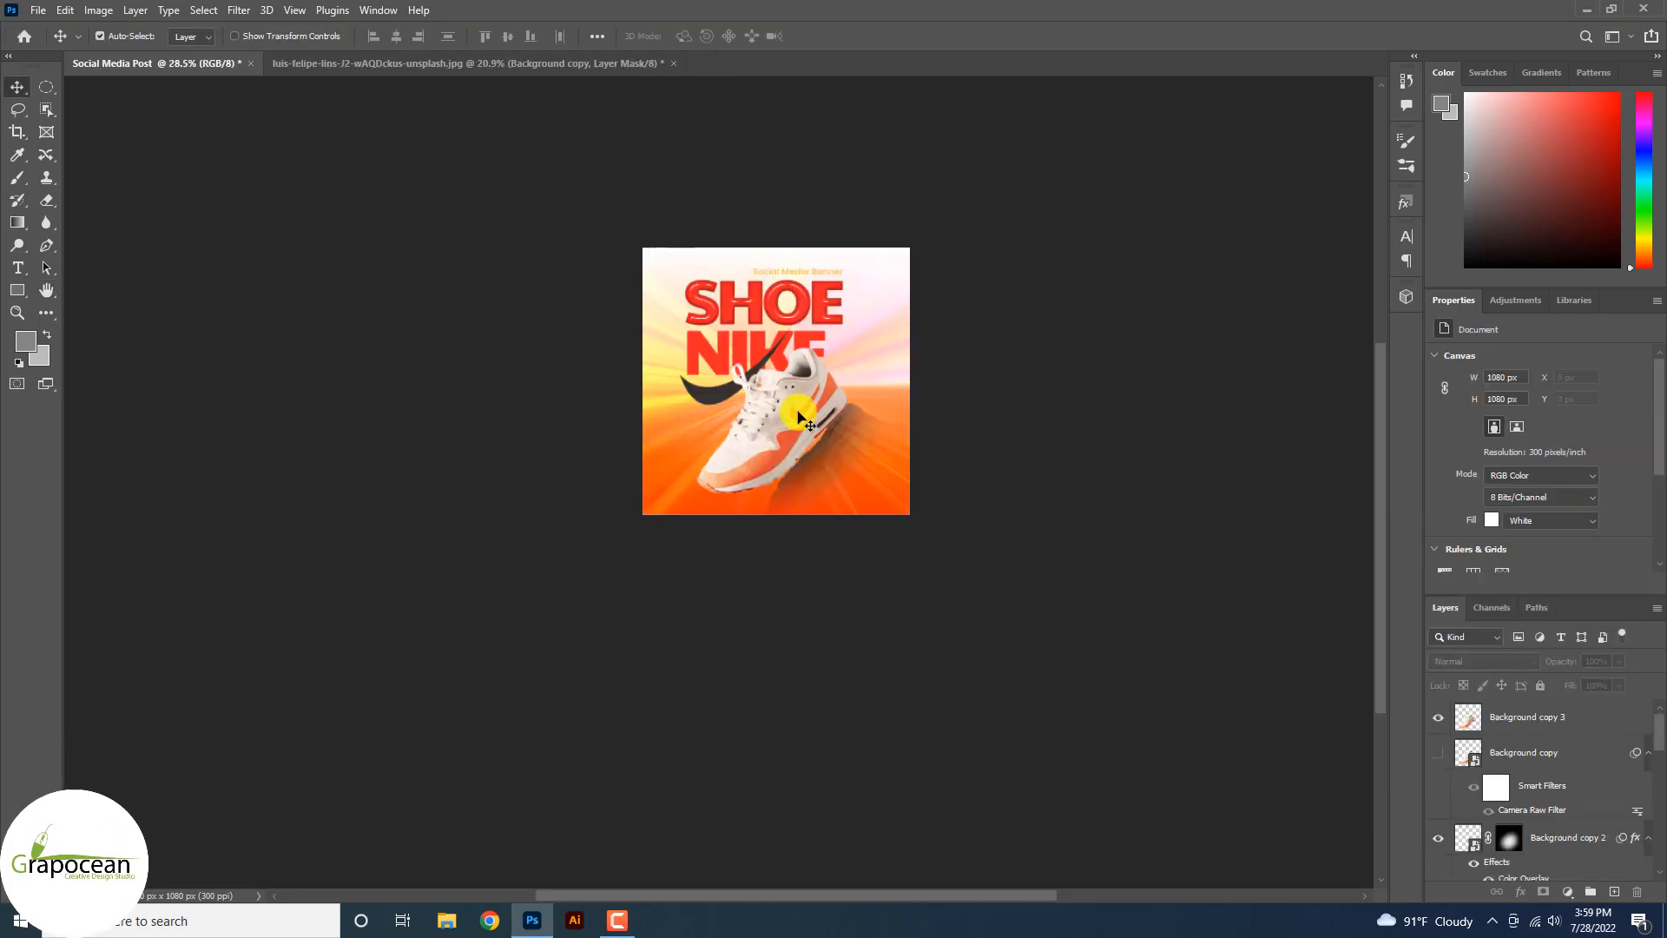
Lower the opacity of the Gradient Fill 2 light-ray layer to 43%.
scroll(809, 423, "up", 3)
left_click(947, 450)
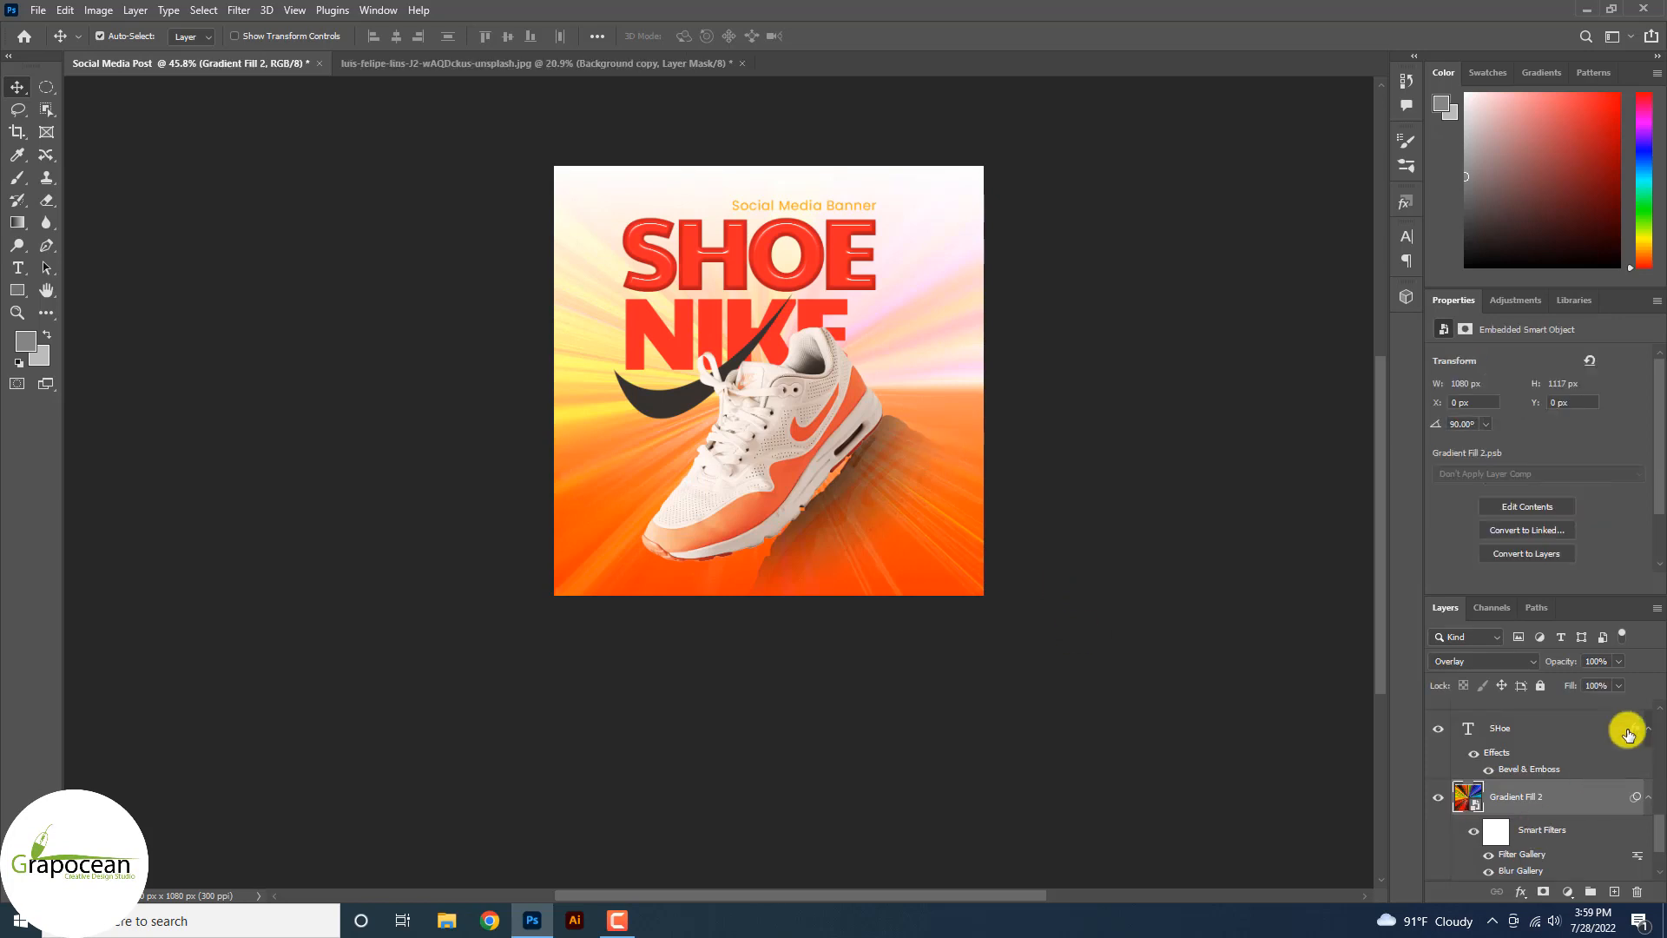
left_click_drag(1594, 682, 1578, 684)
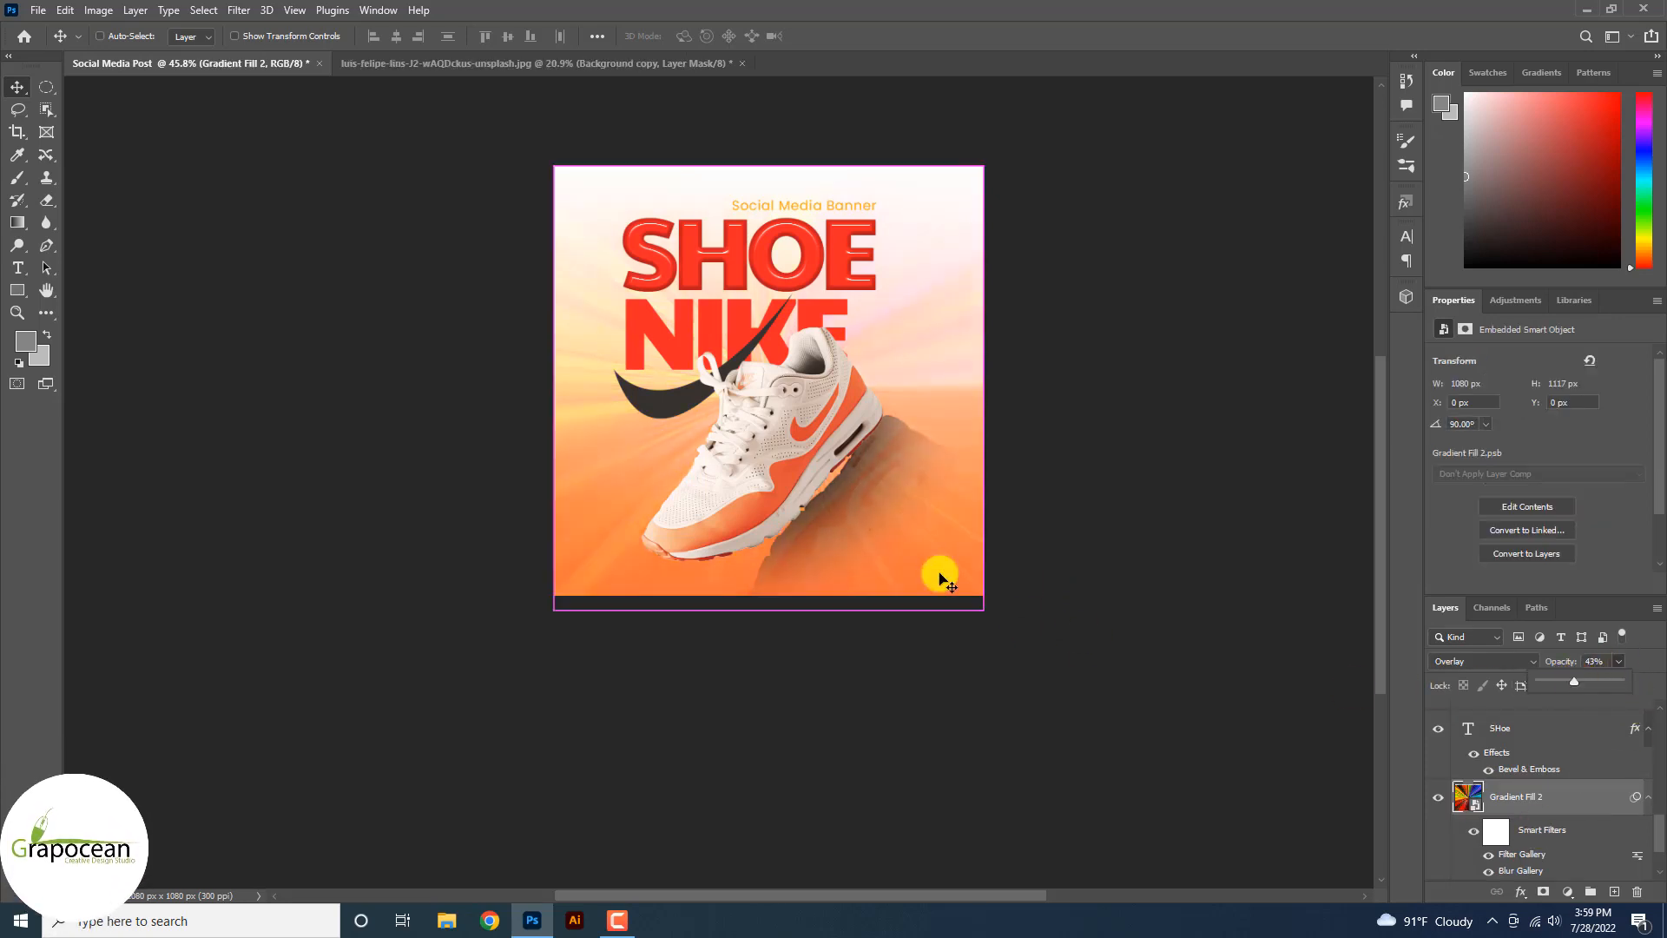
left_click(767, 451, "ctrl")
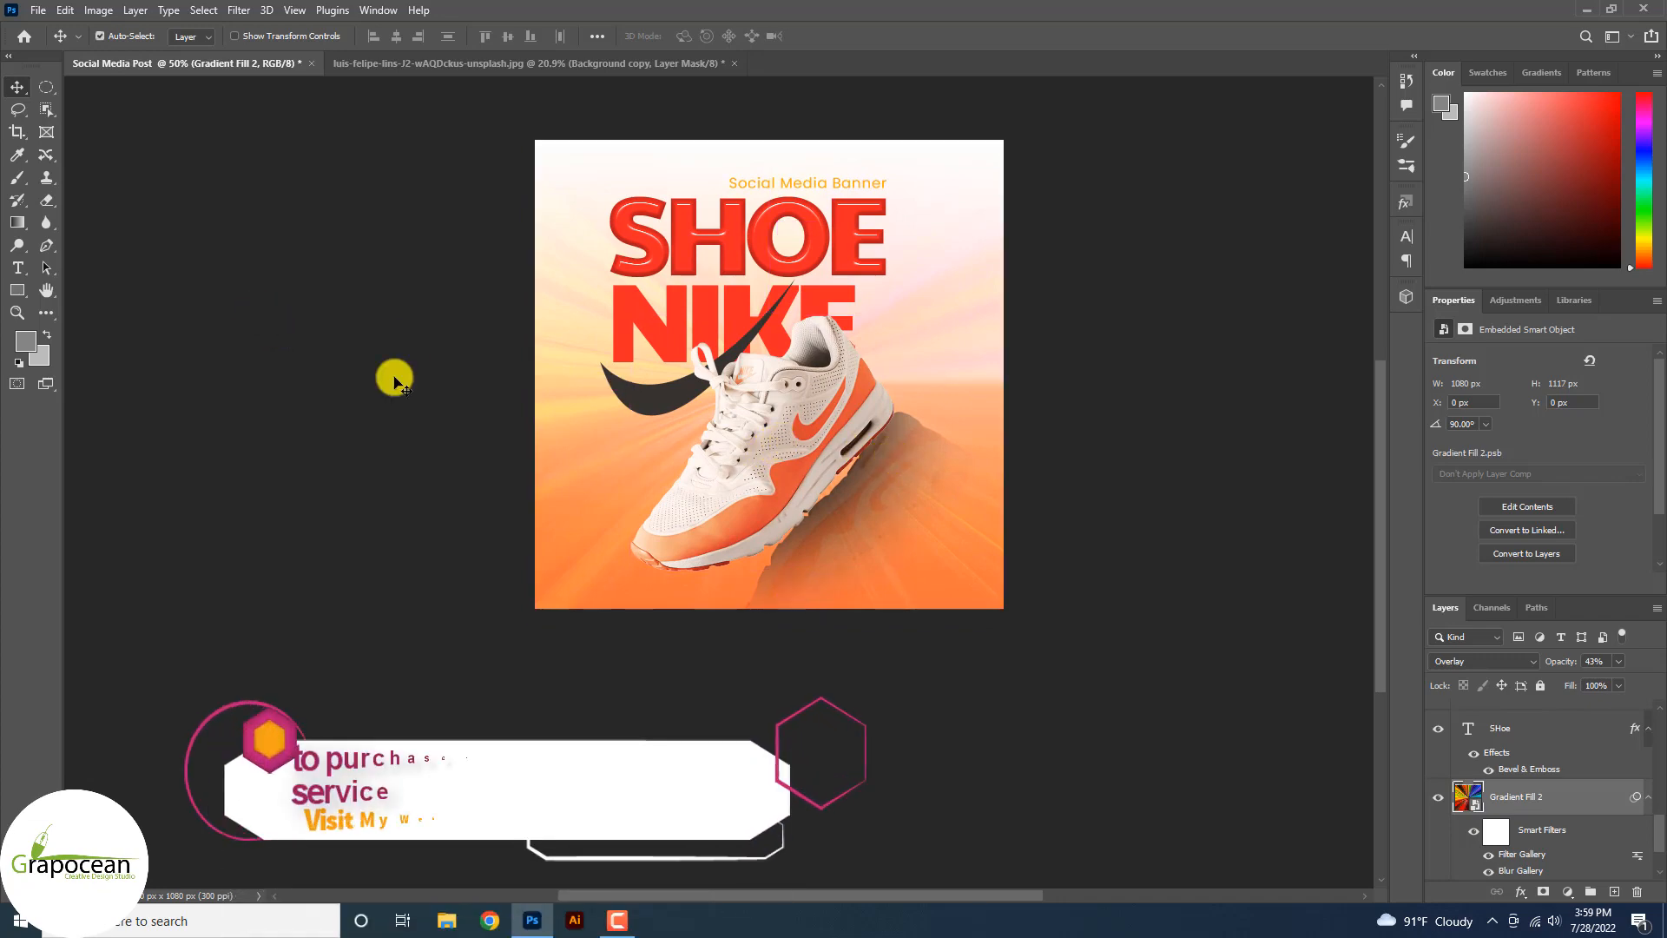
Try to shift the dark swoosh slightly up and to the right across the NIKE text.
left_click(394, 376)
left_click(738, 353, "ctrl")
mouse_move(739, 349)
left_mouse_down()
mouse_move(912, 302)
mouse_move(744, 330)
left_mouse_up()
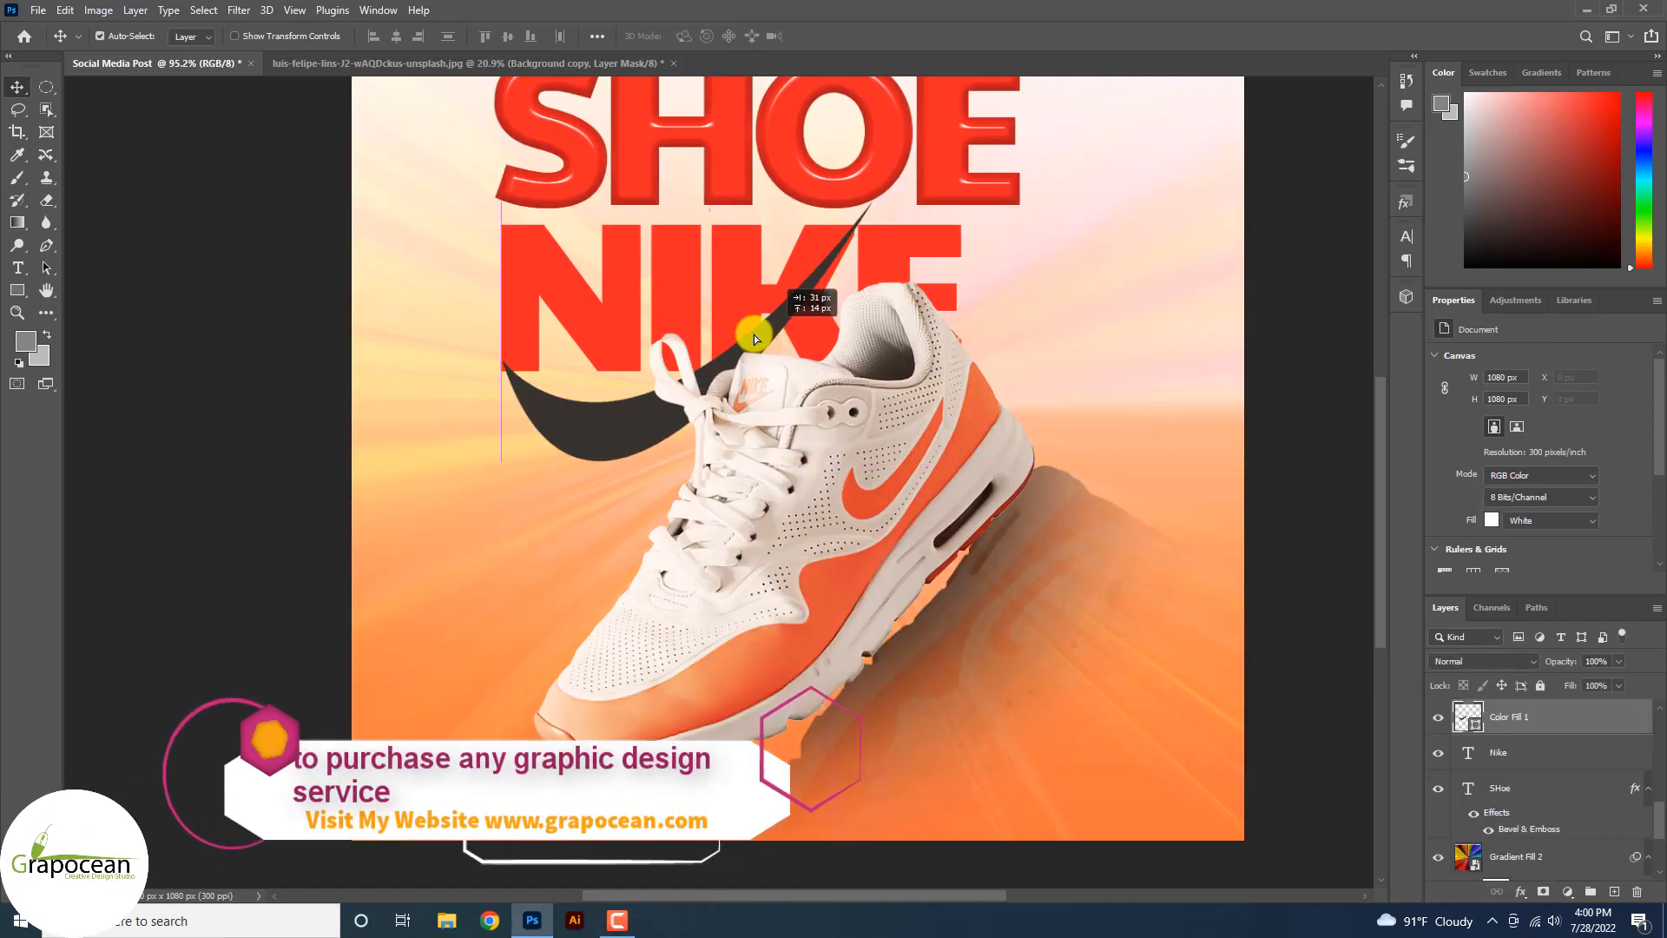
Add a Color Overlay in white (ffffff) at 100% opacity to the swoosh layer Color Fill 1.
right_click(1554, 714)
left_click(1418, 176)
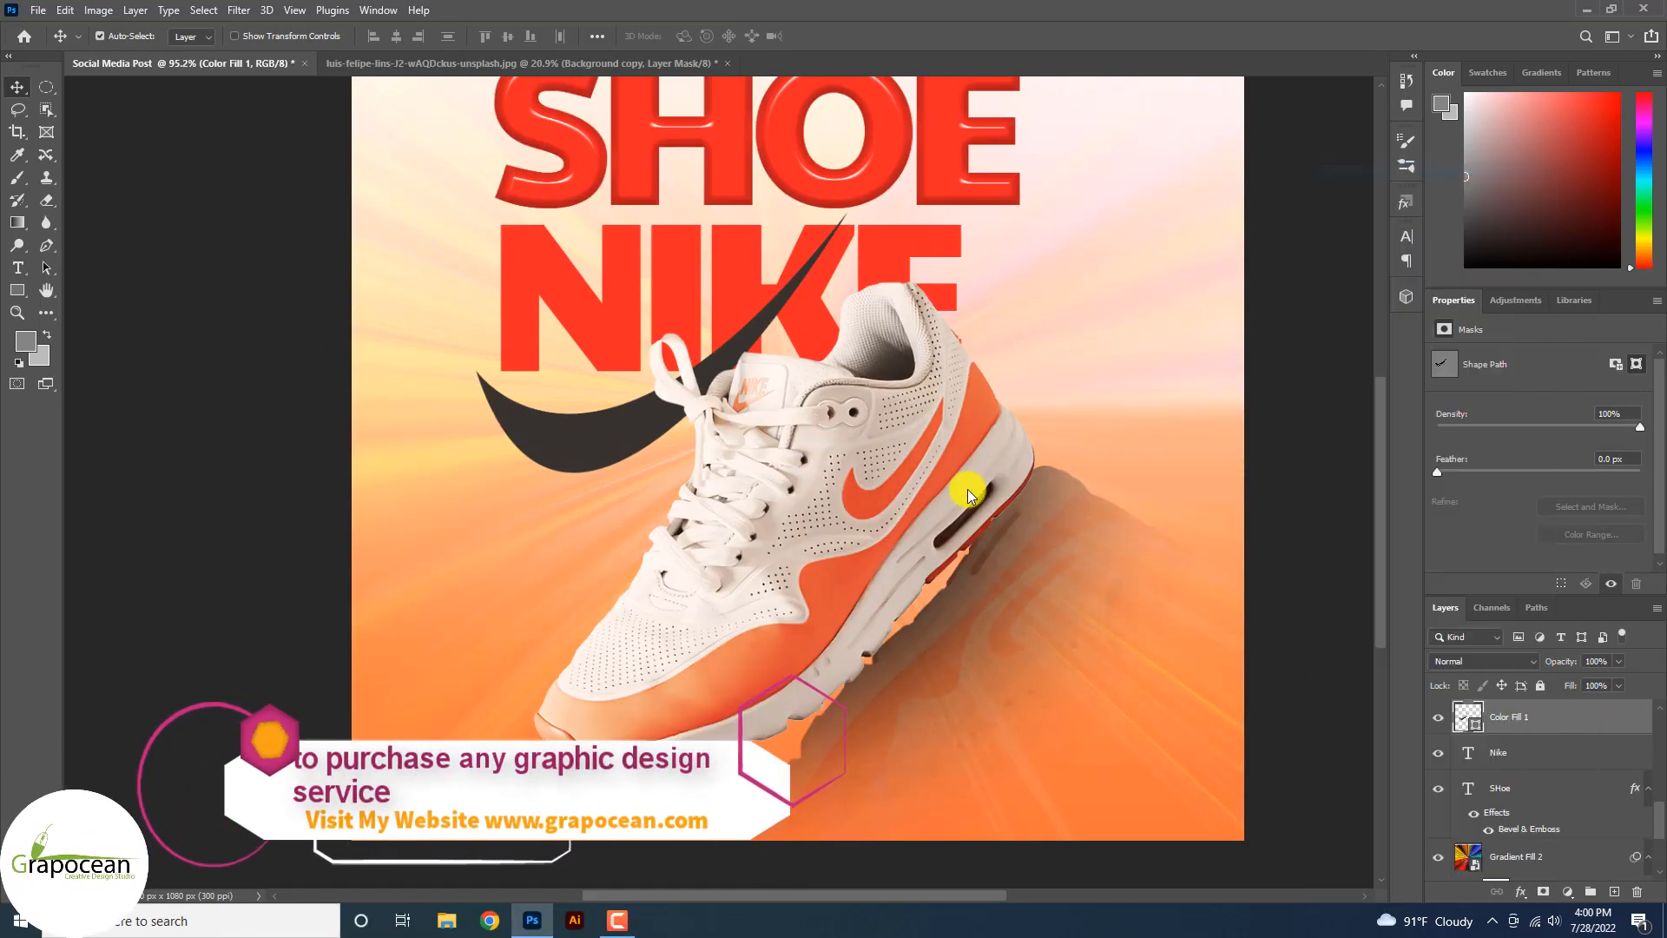
left_click(1012, 651)
left_click(1352, 480)
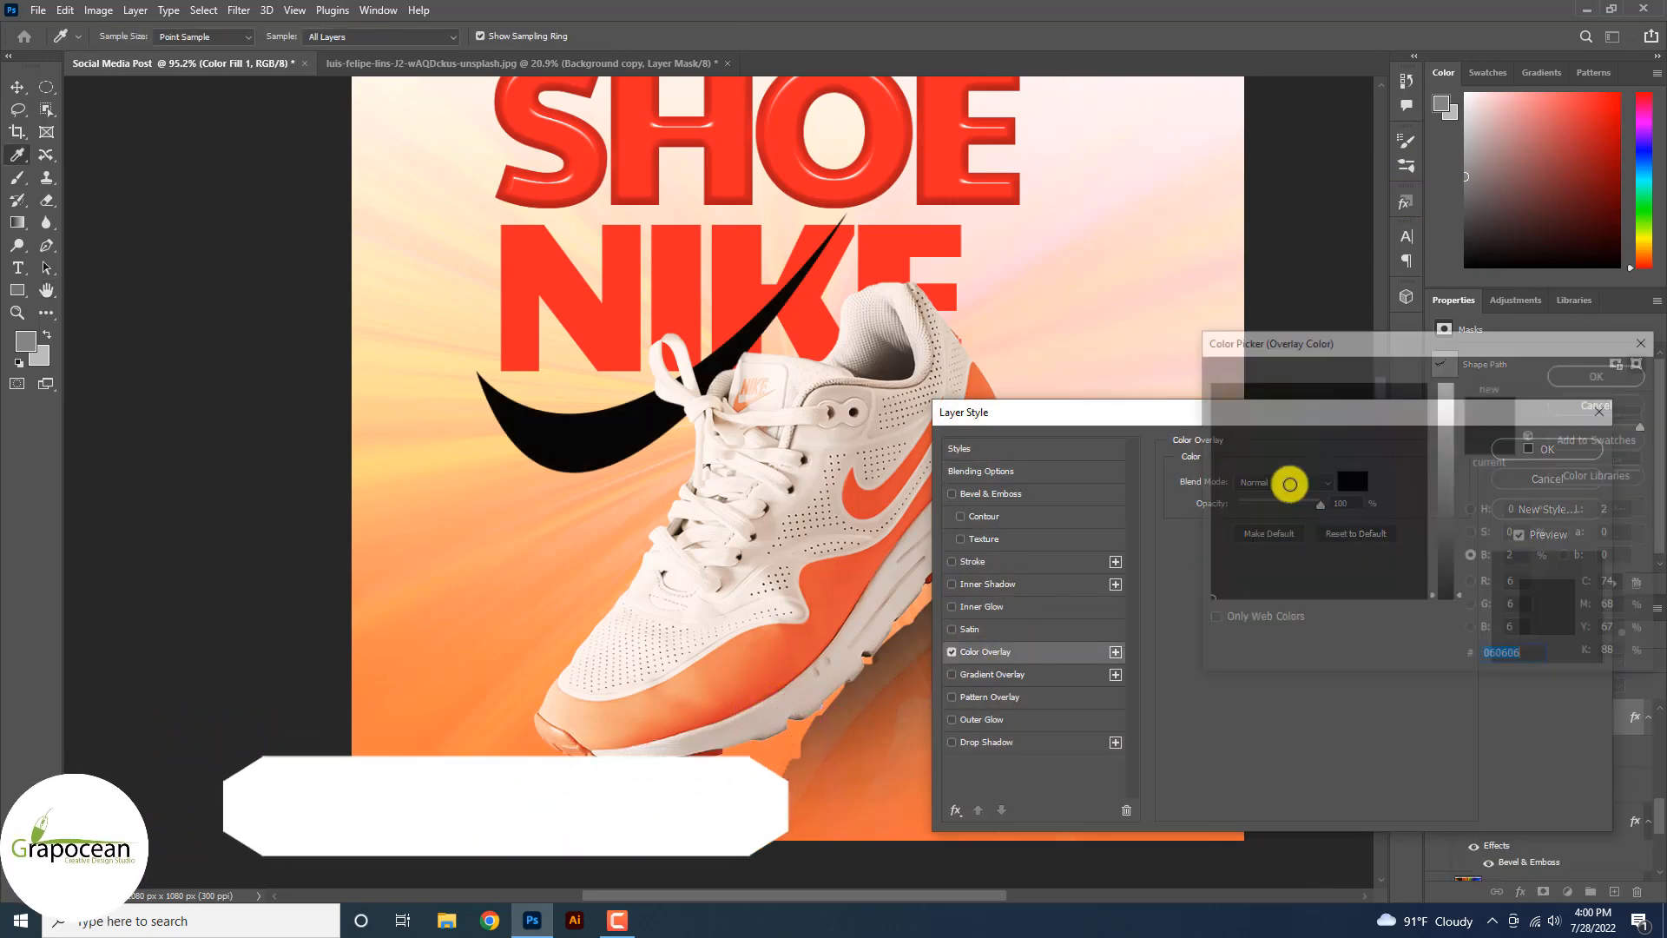
left_click_drag(1456, 479, 1456, 403)
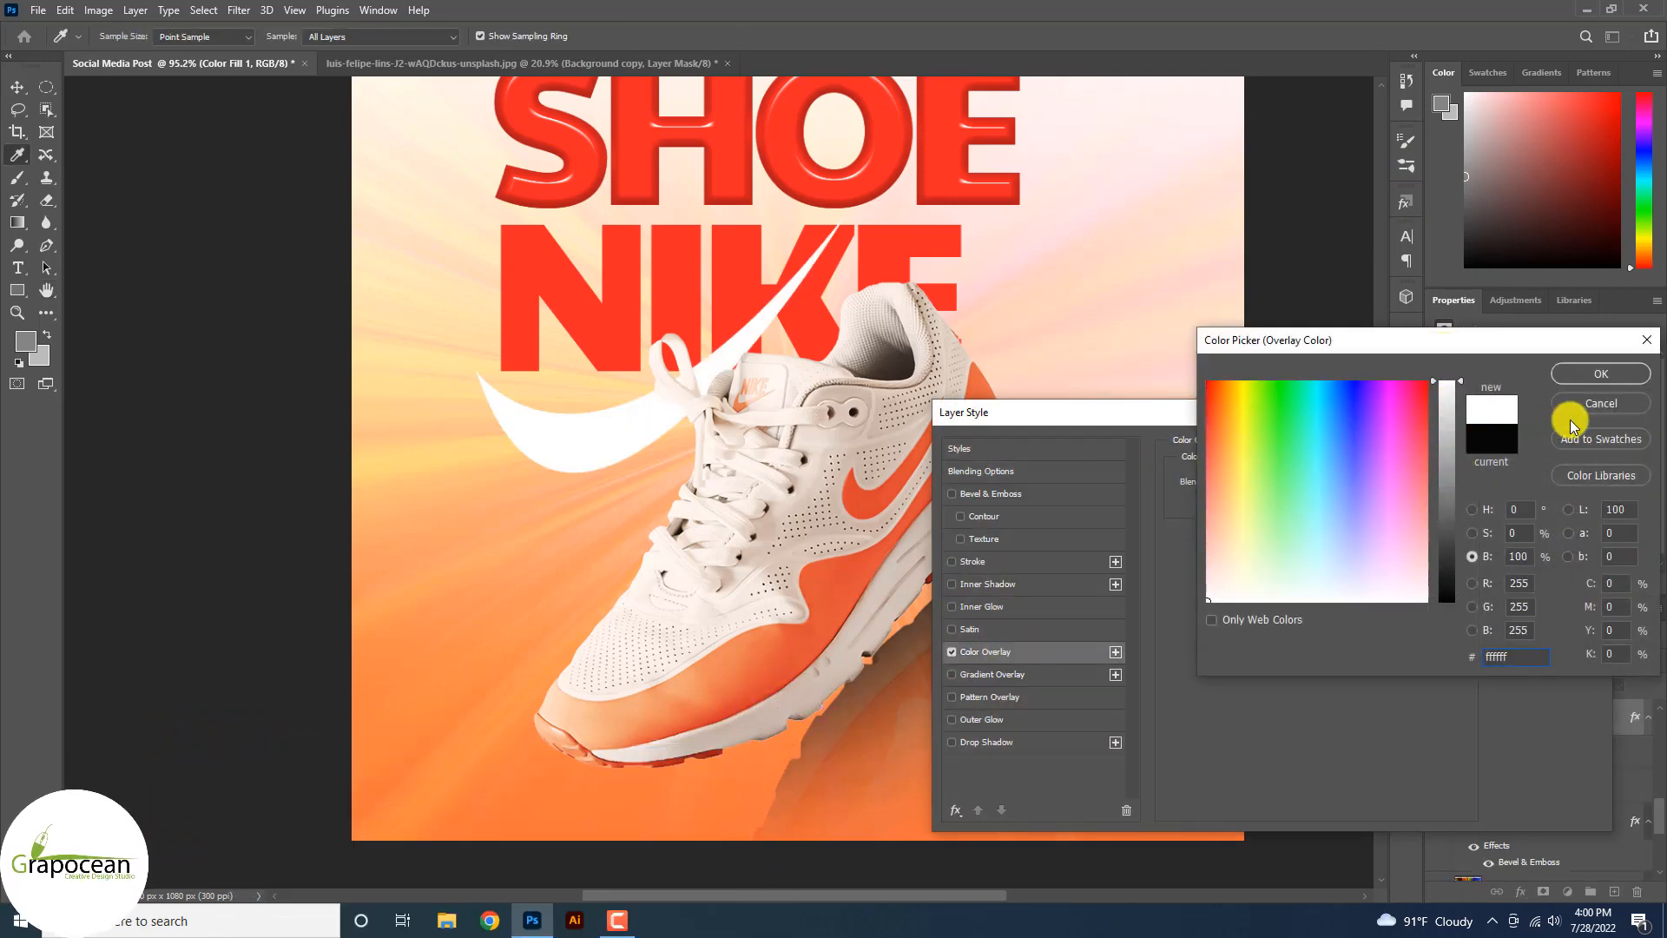
left_click(1601, 373)
key("ctrl+minus")
key("ctrl+minus")
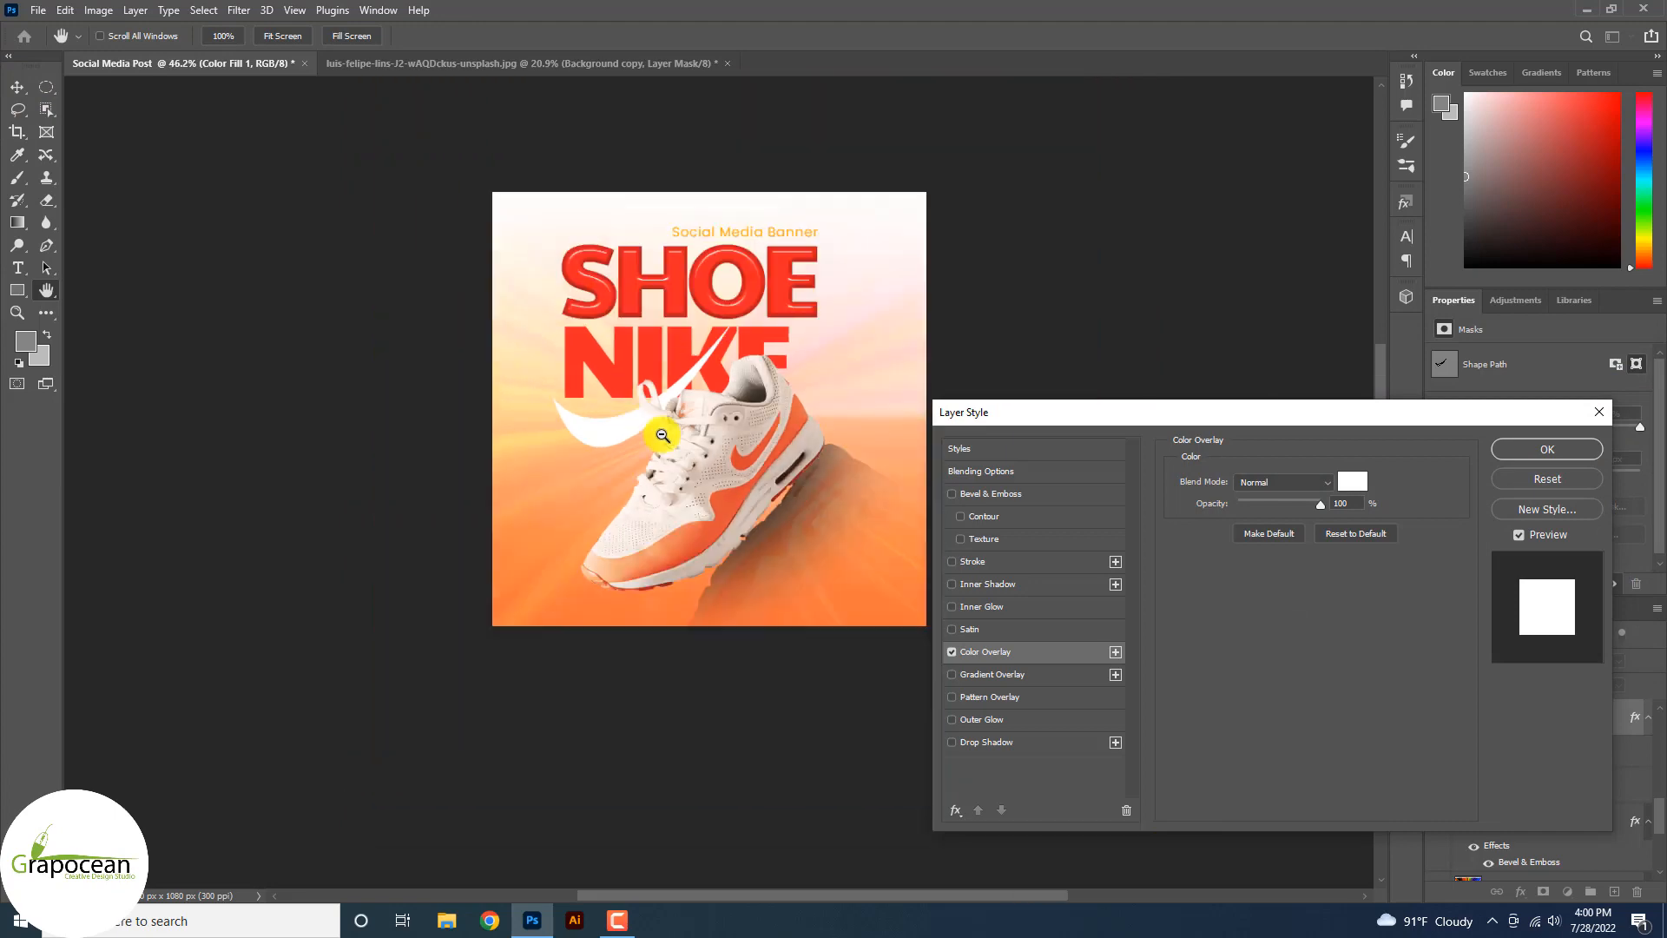
left_click(1550, 448)
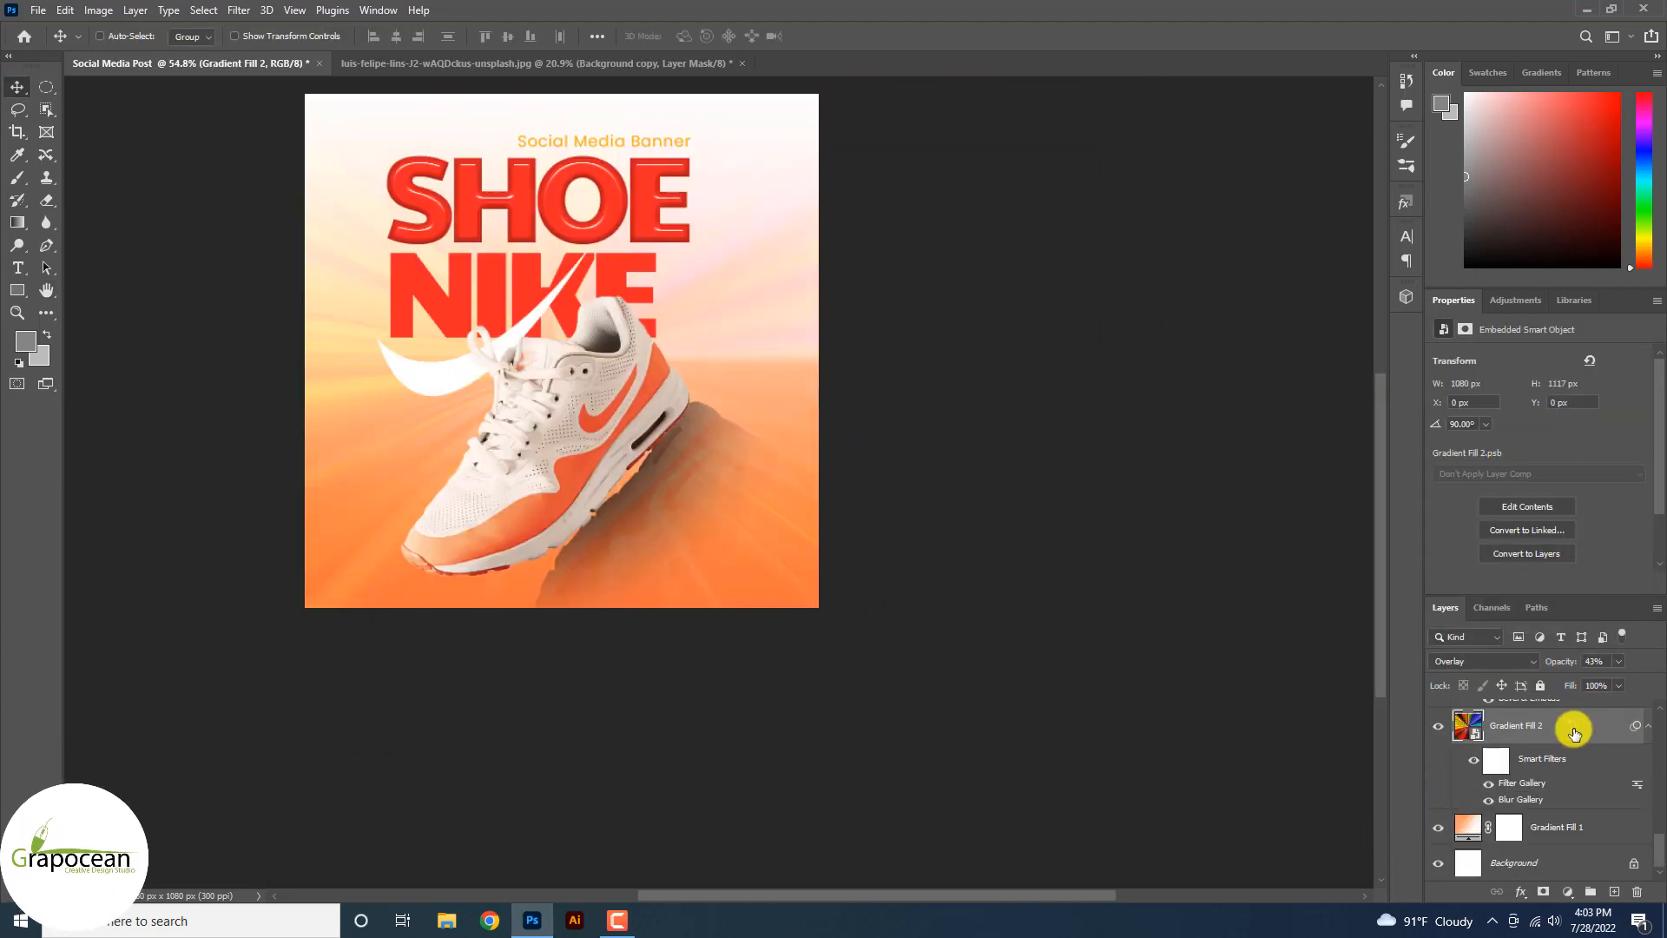
Transform the Gradient Fill 2 layer by moving it straight down about 522 px, so the rays fill only the lower half.
key("ctrl+t")
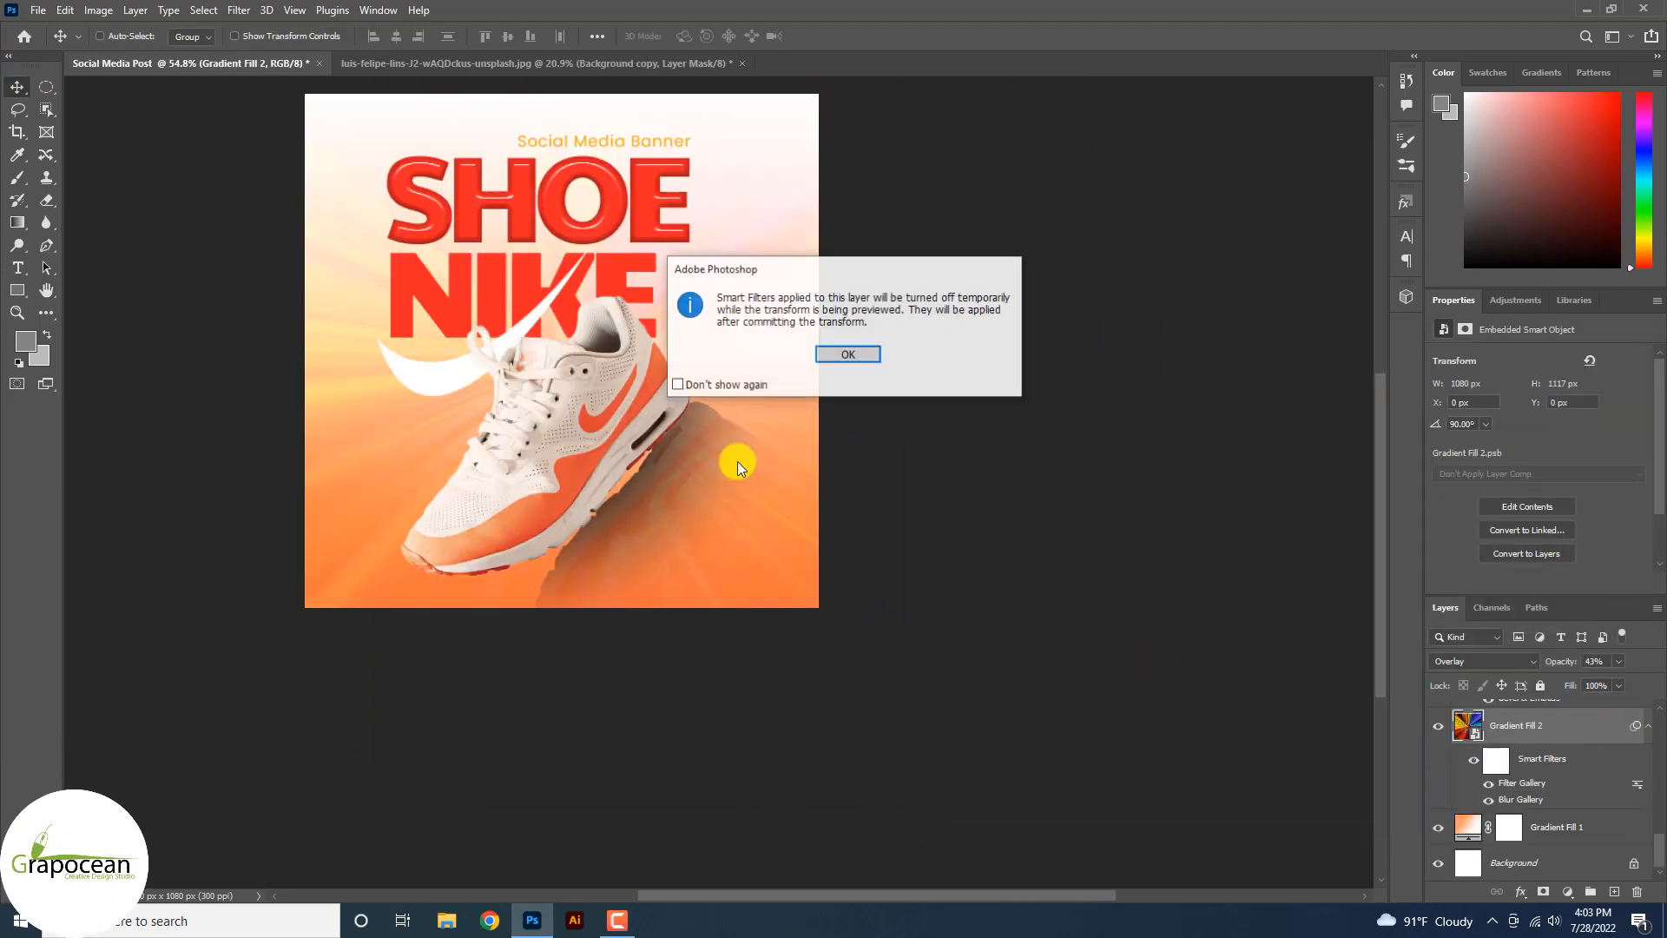
left_click(842, 357)
left_click_drag(744, 432, 737, 681)
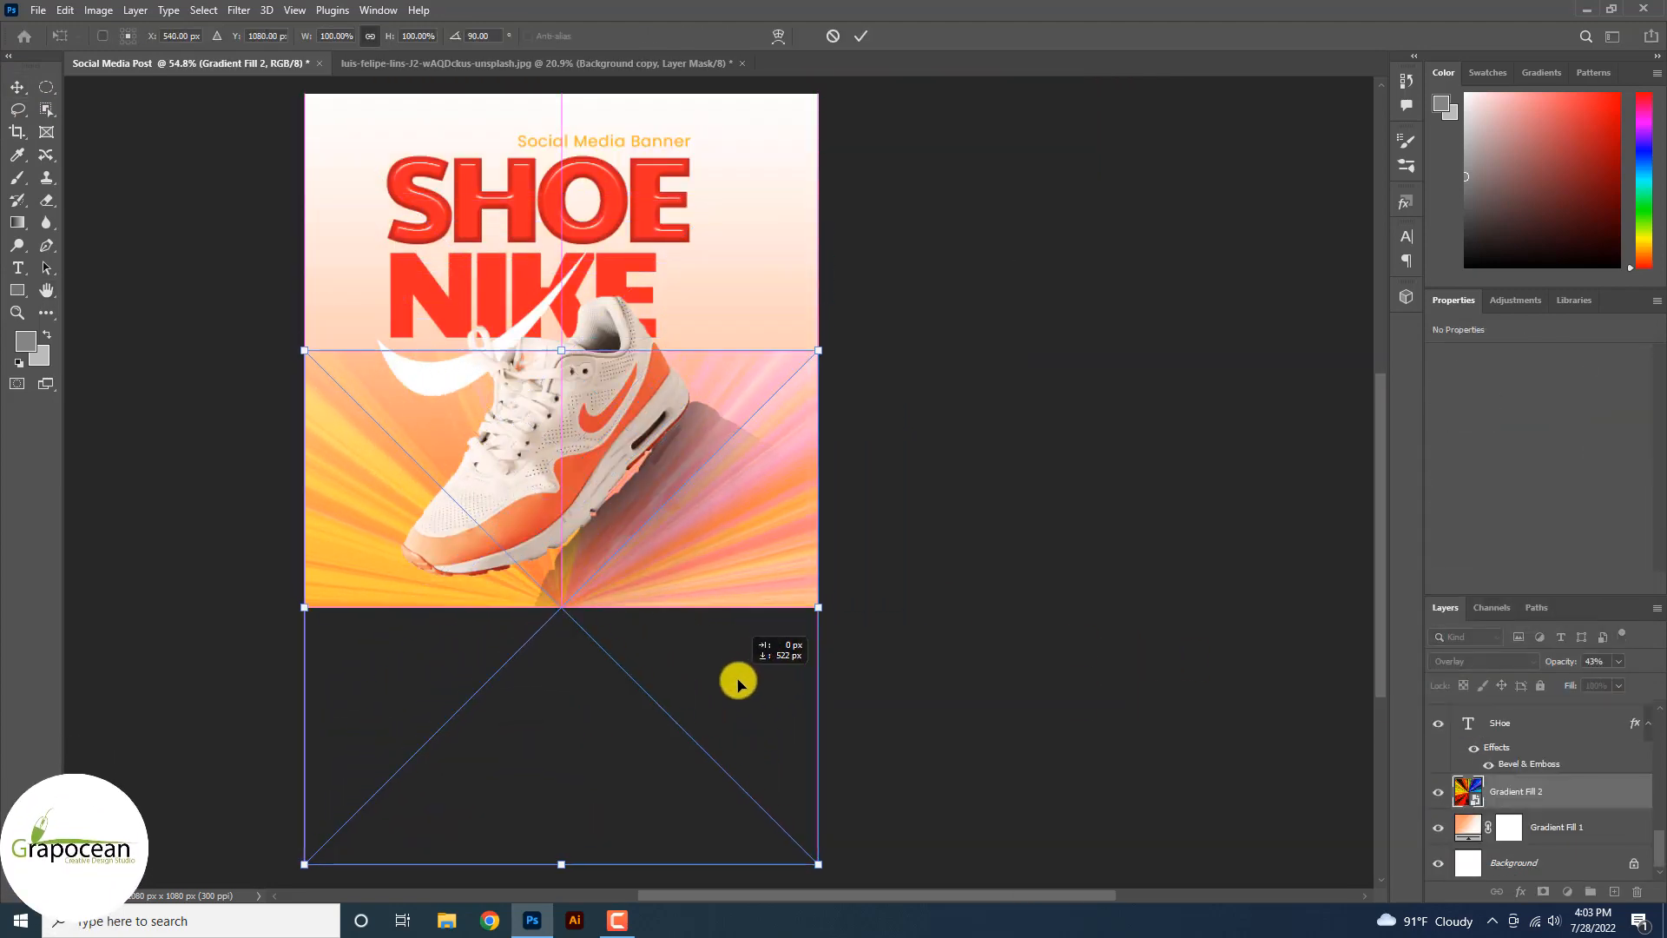
left_click(860, 36)
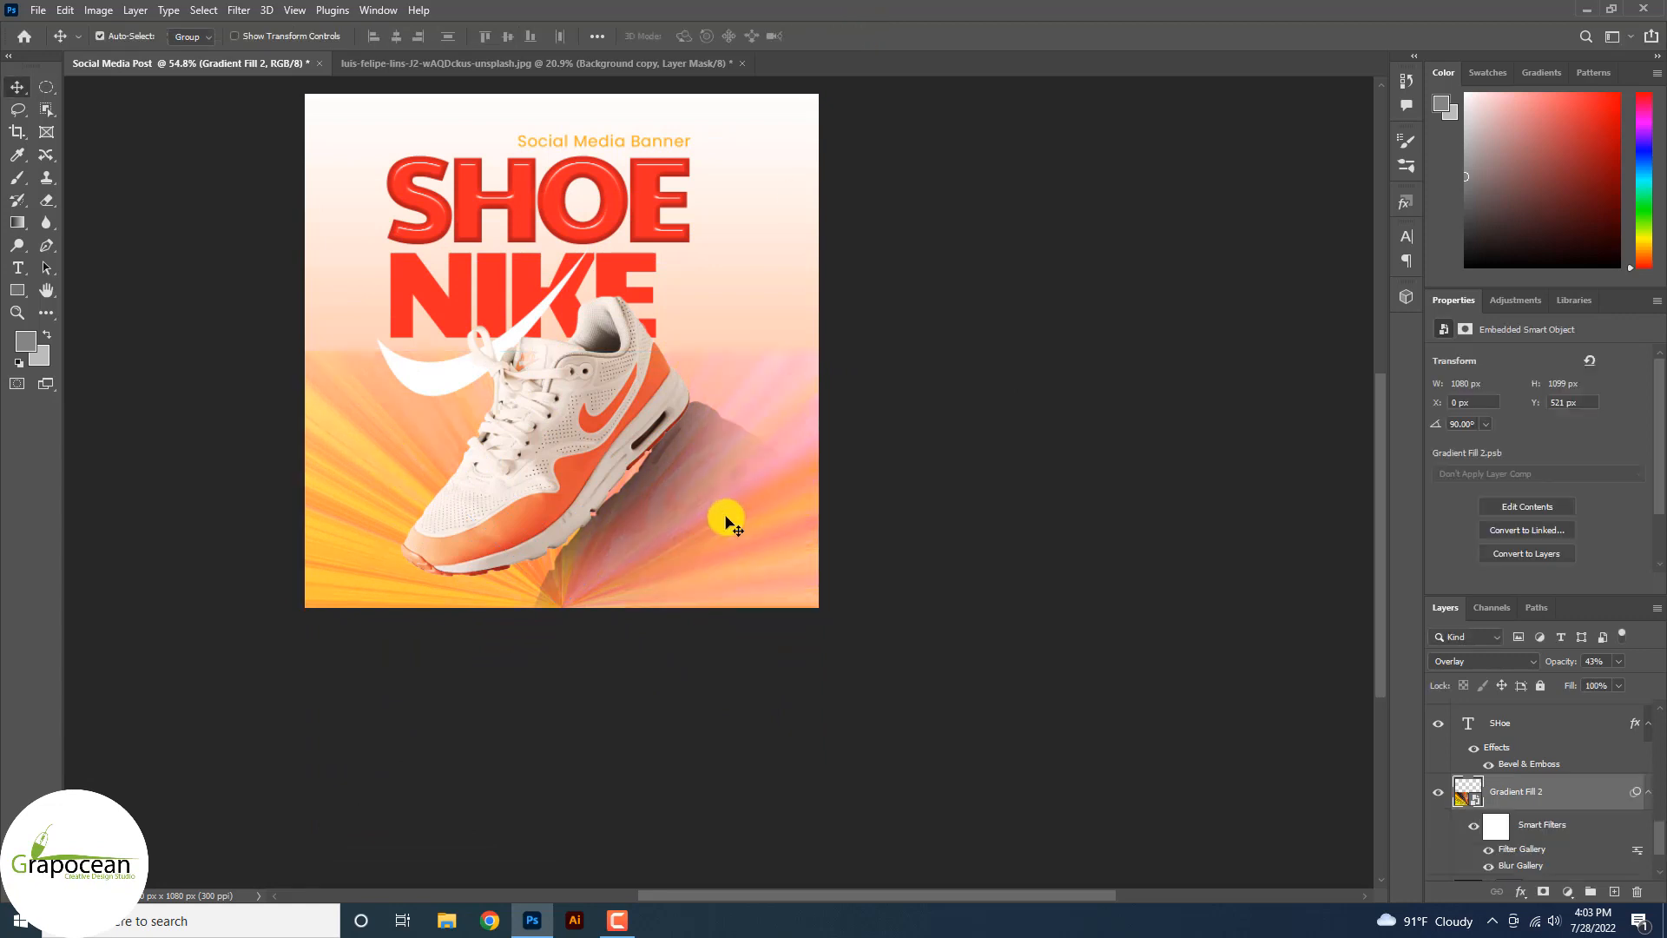
Add a layer mask to Gradient Fill 2 and fade the rays' upper edge with radial black-to-transparent gradients.
scroll(725, 521, "down", 2)
left_click(1535, 890)
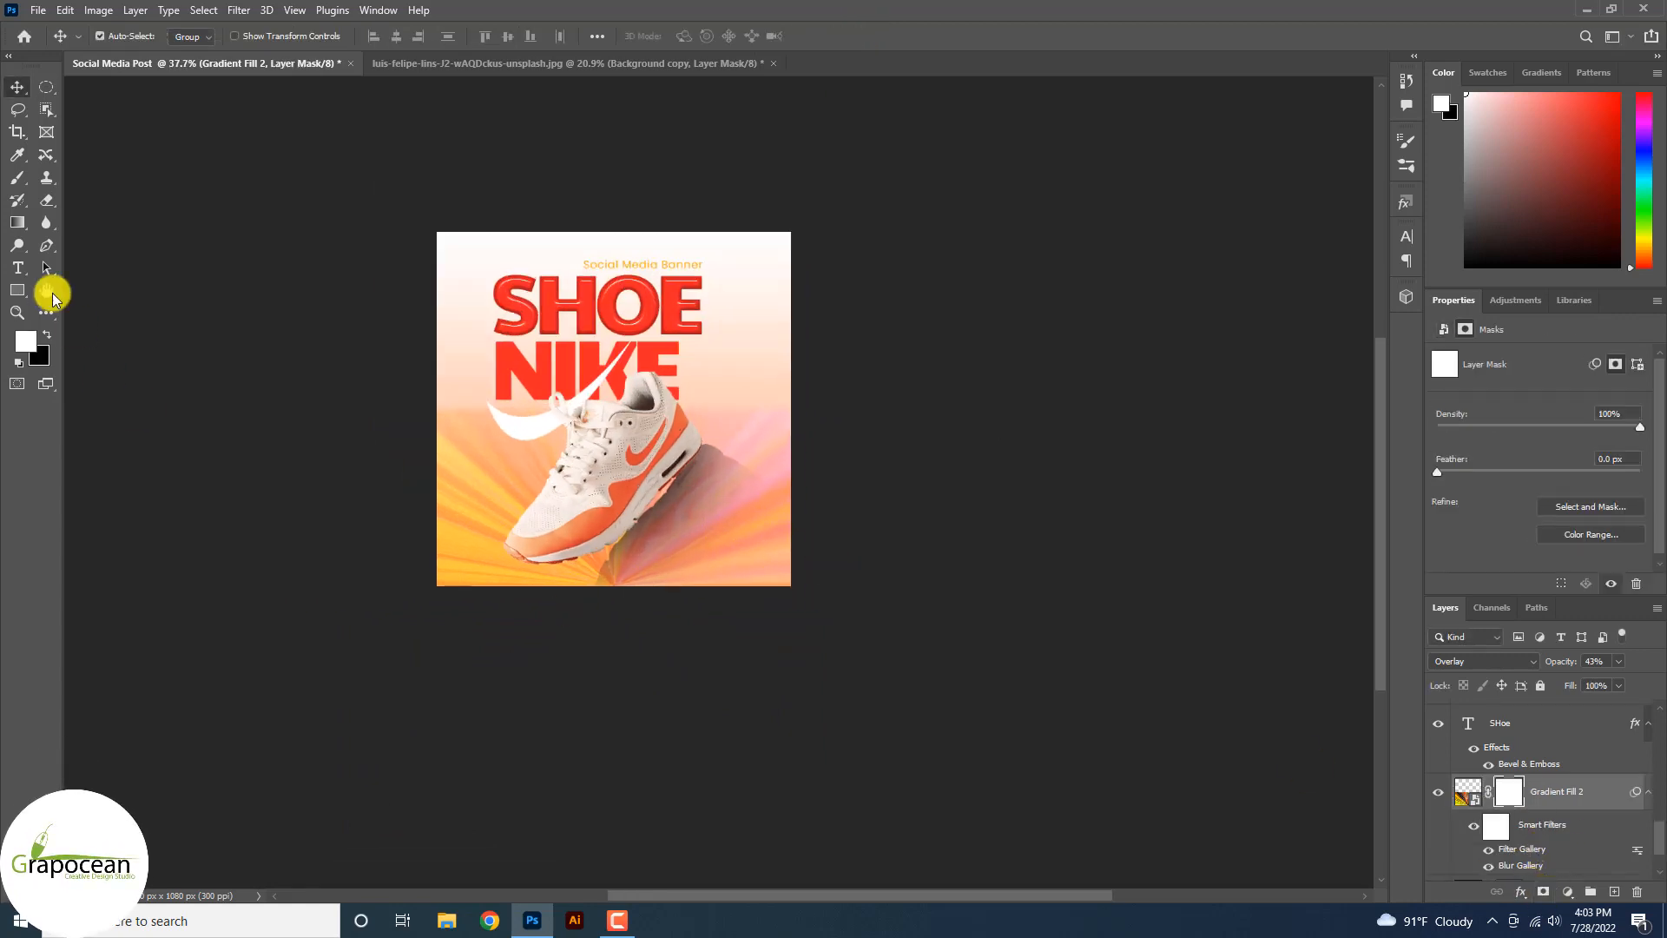
left_click(18, 220)
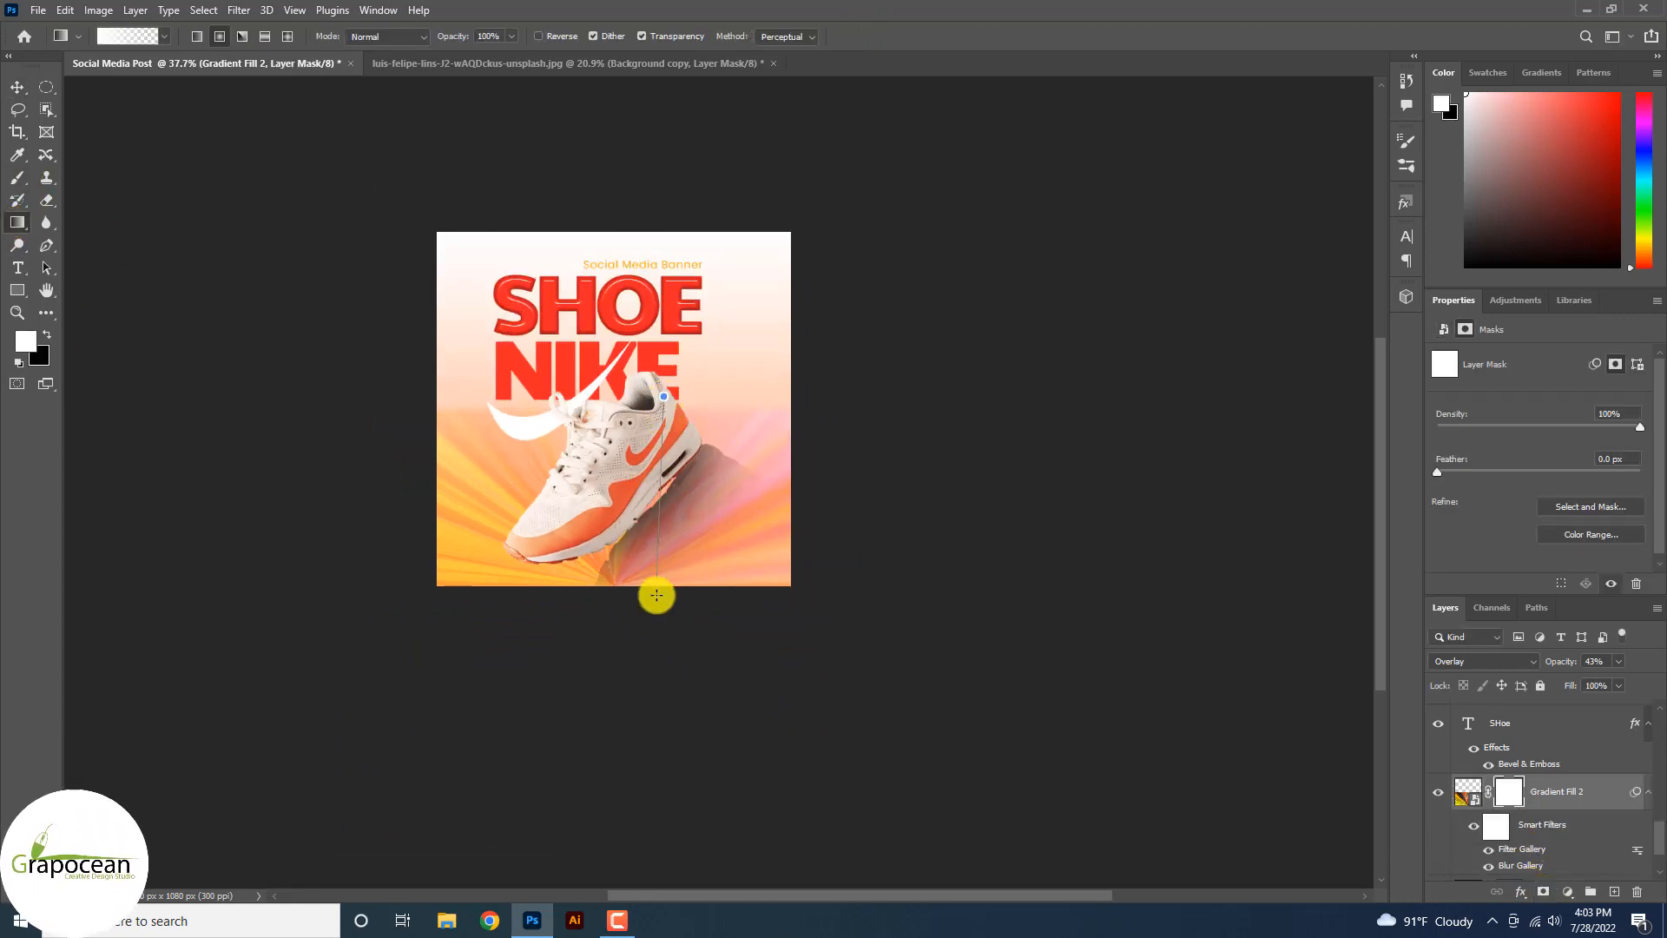
key("x")
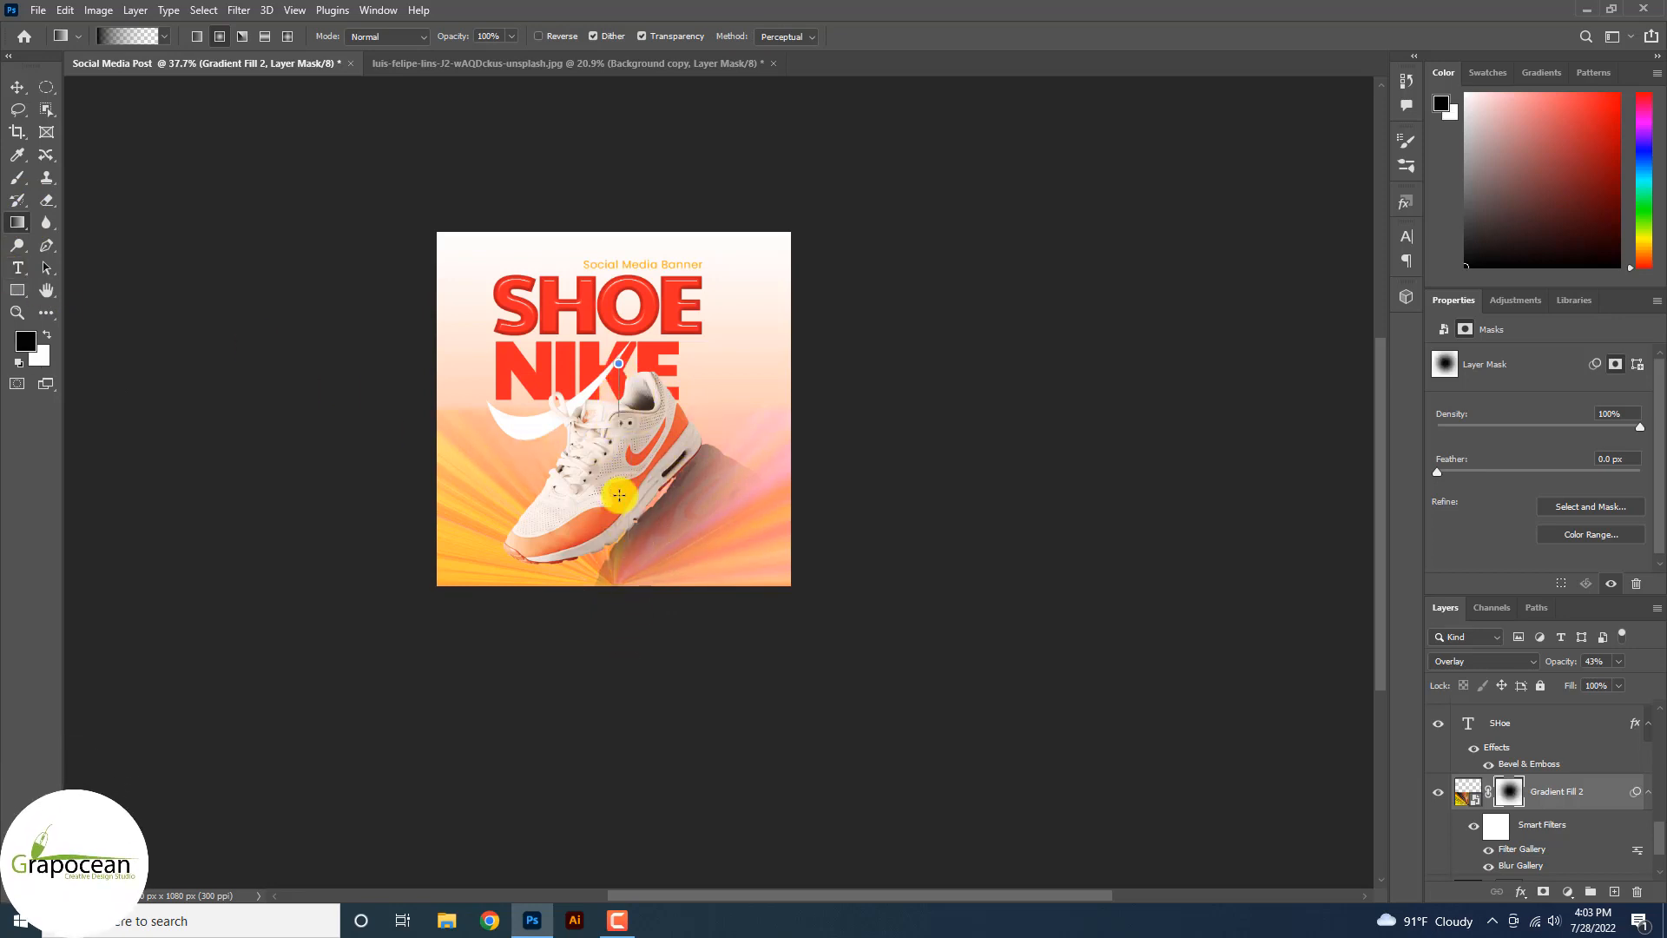
left_click_drag(619, 495, 619, 497)
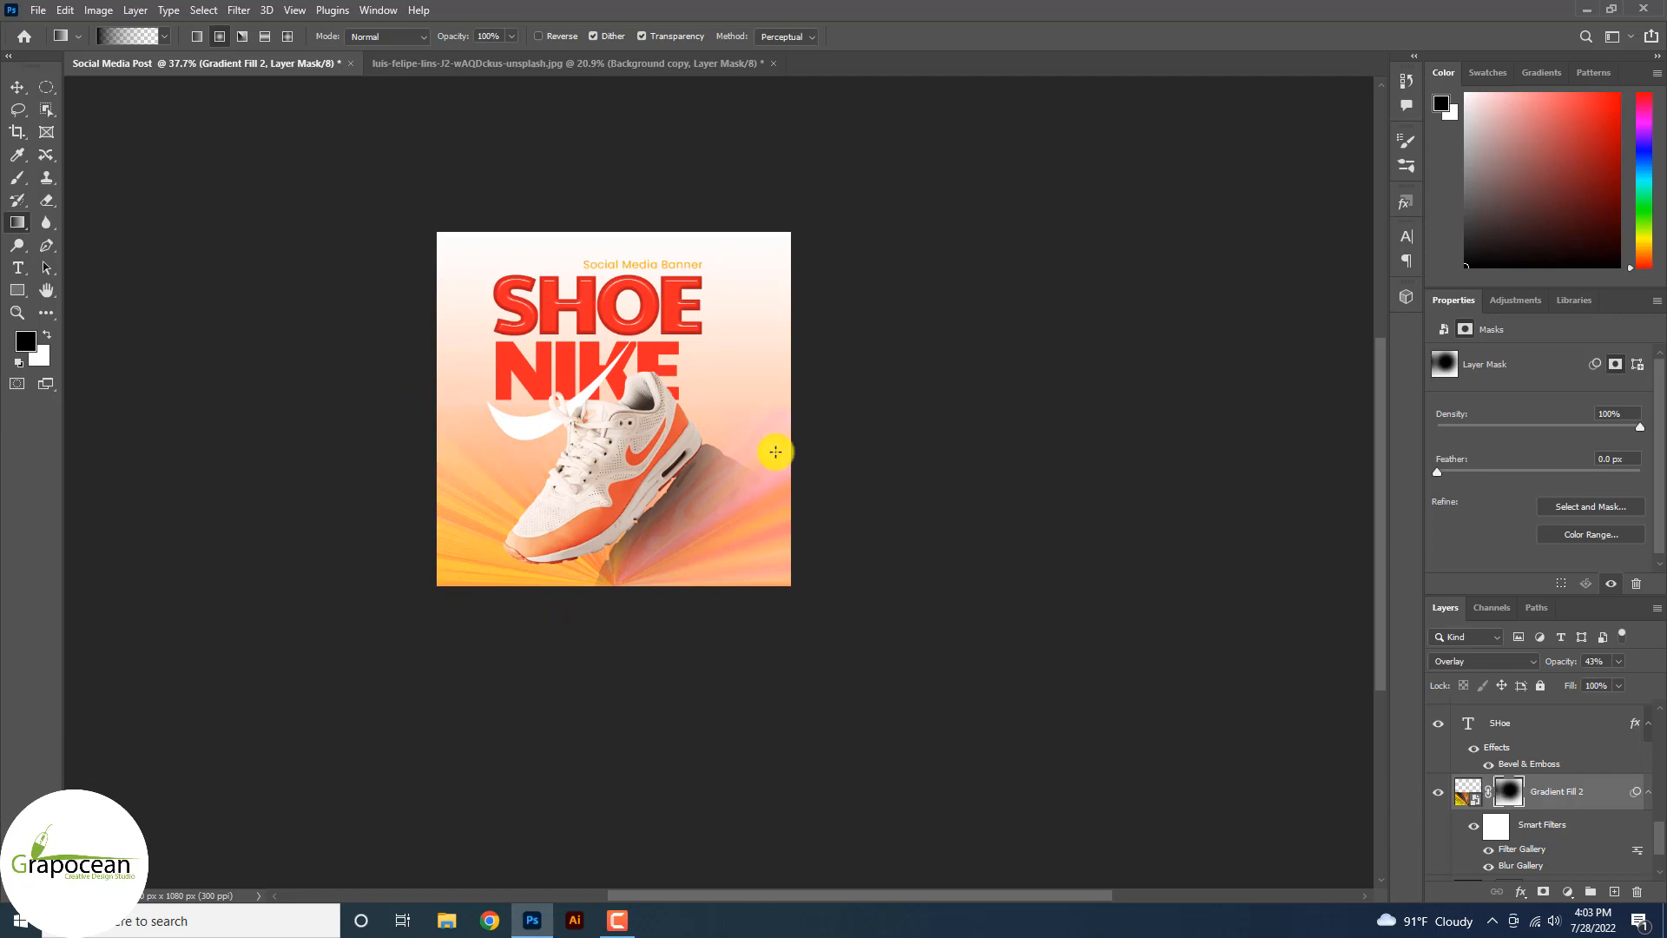
left_click_drag(617, 570, 618, 570)
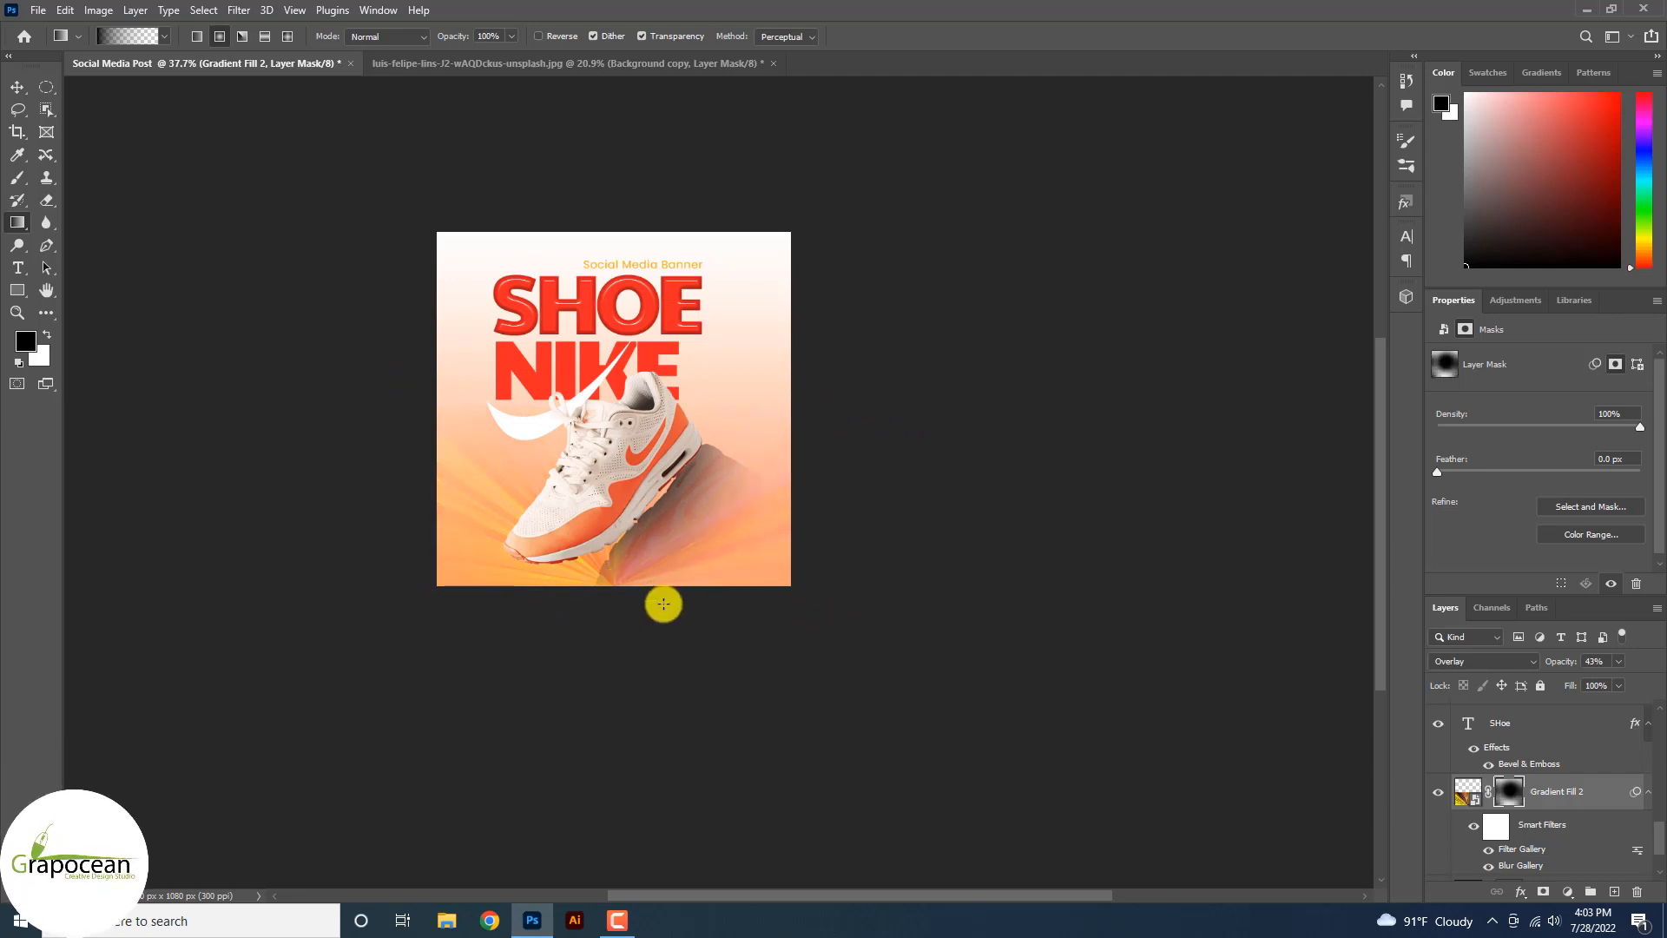
Move the Gradient Fill 2 light rays leftward so they radiate from around the shoe's toe.
left_click(17, 87)
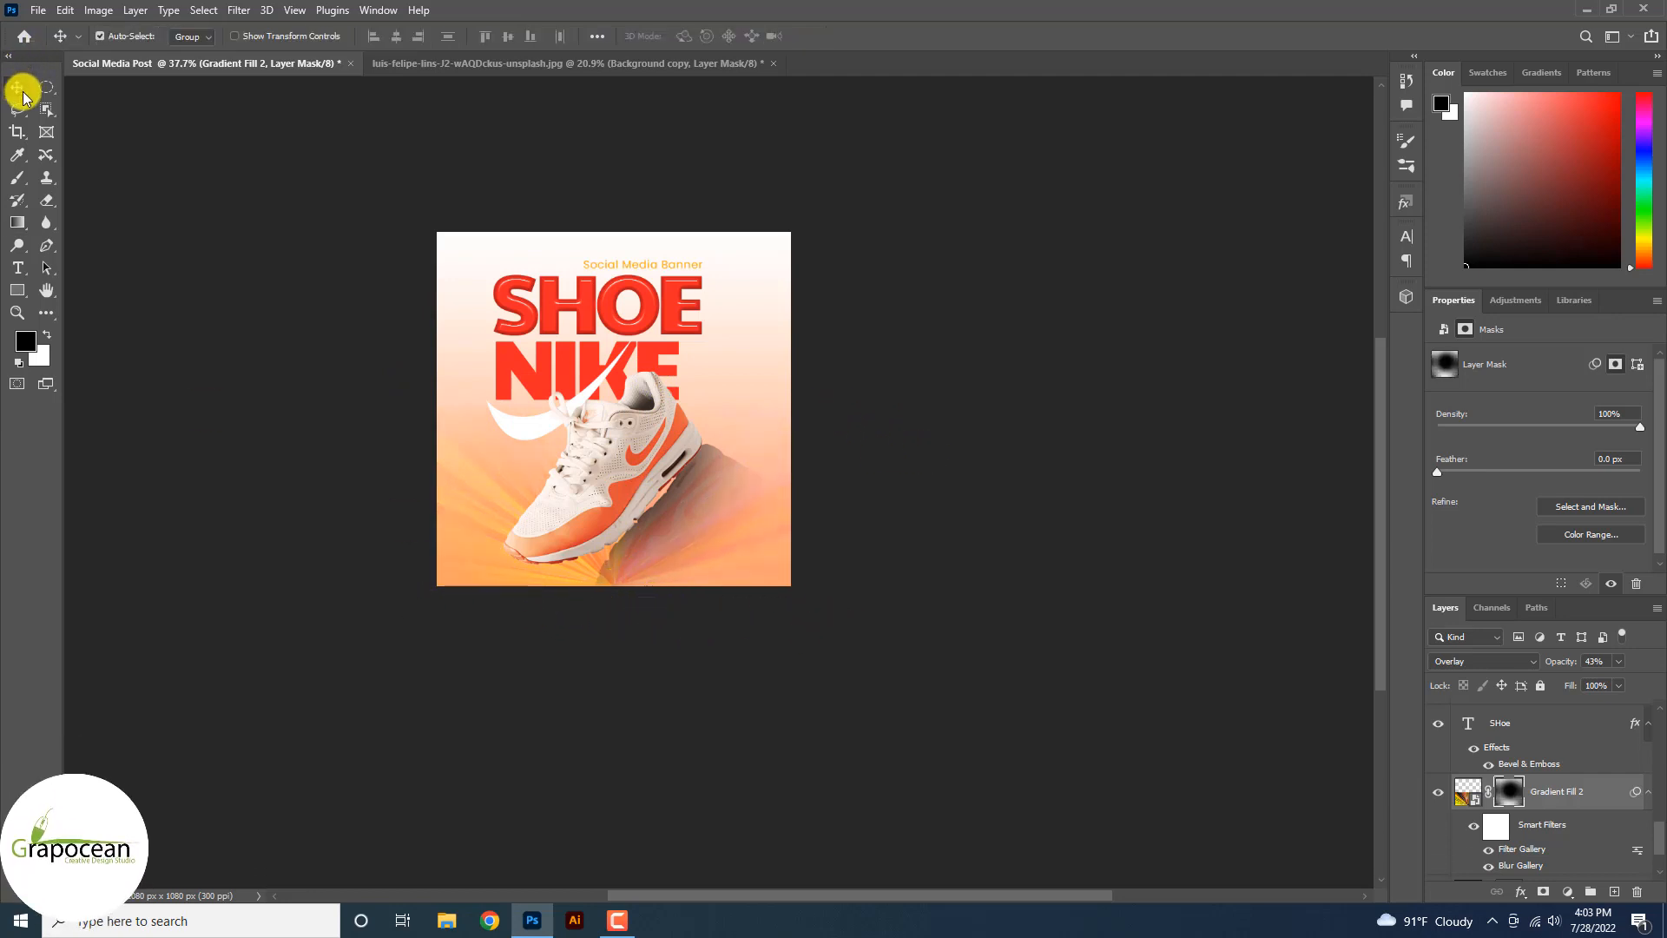
left_click_drag(686, 570, 697, 527)
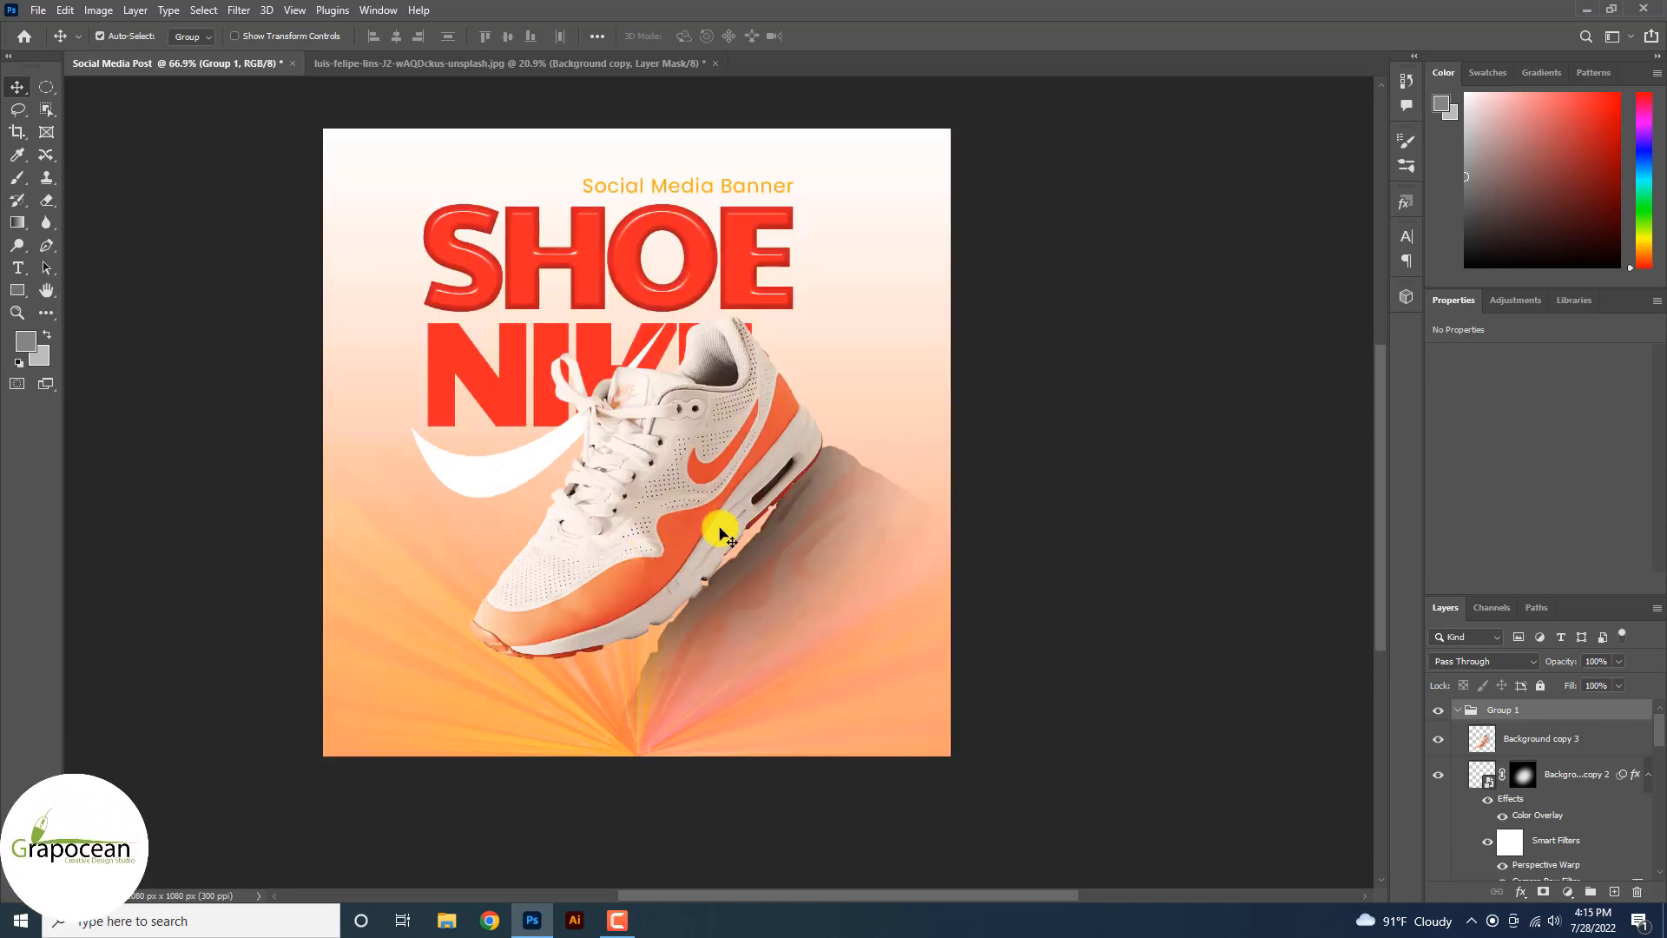
left_click_drag(640, 655, 482, 617)
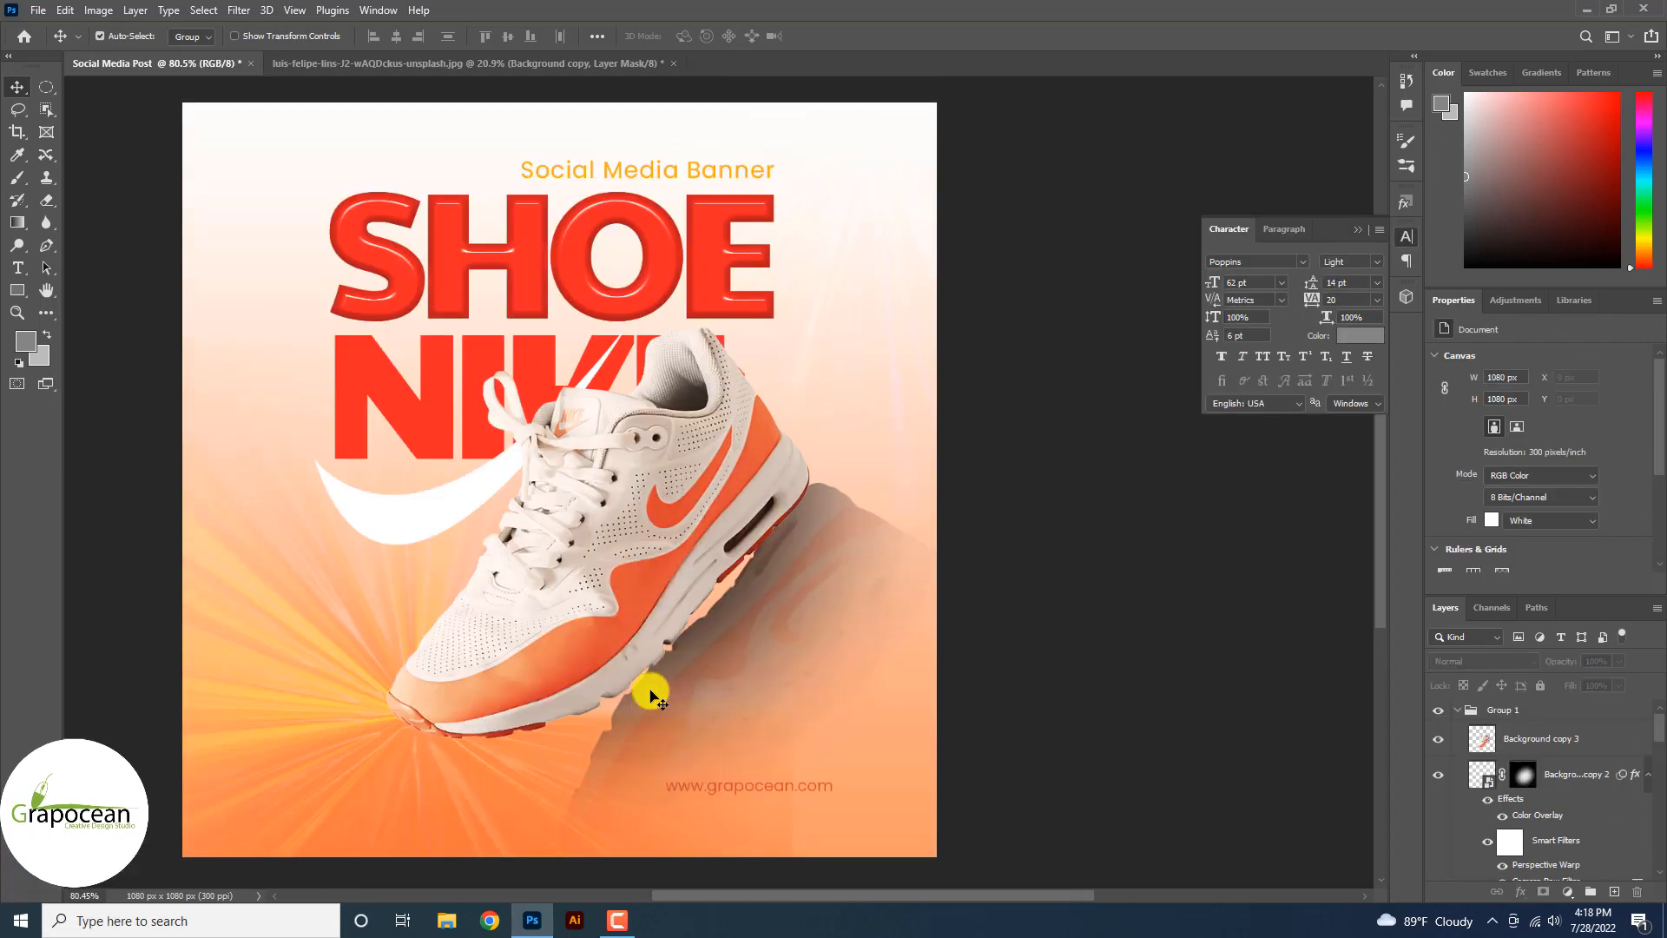
Duplicate the Group 1 shoe, then shrink, rotate and flip the copy over the canvas's upper-left area.
scroll(652, 694, "down", 2)
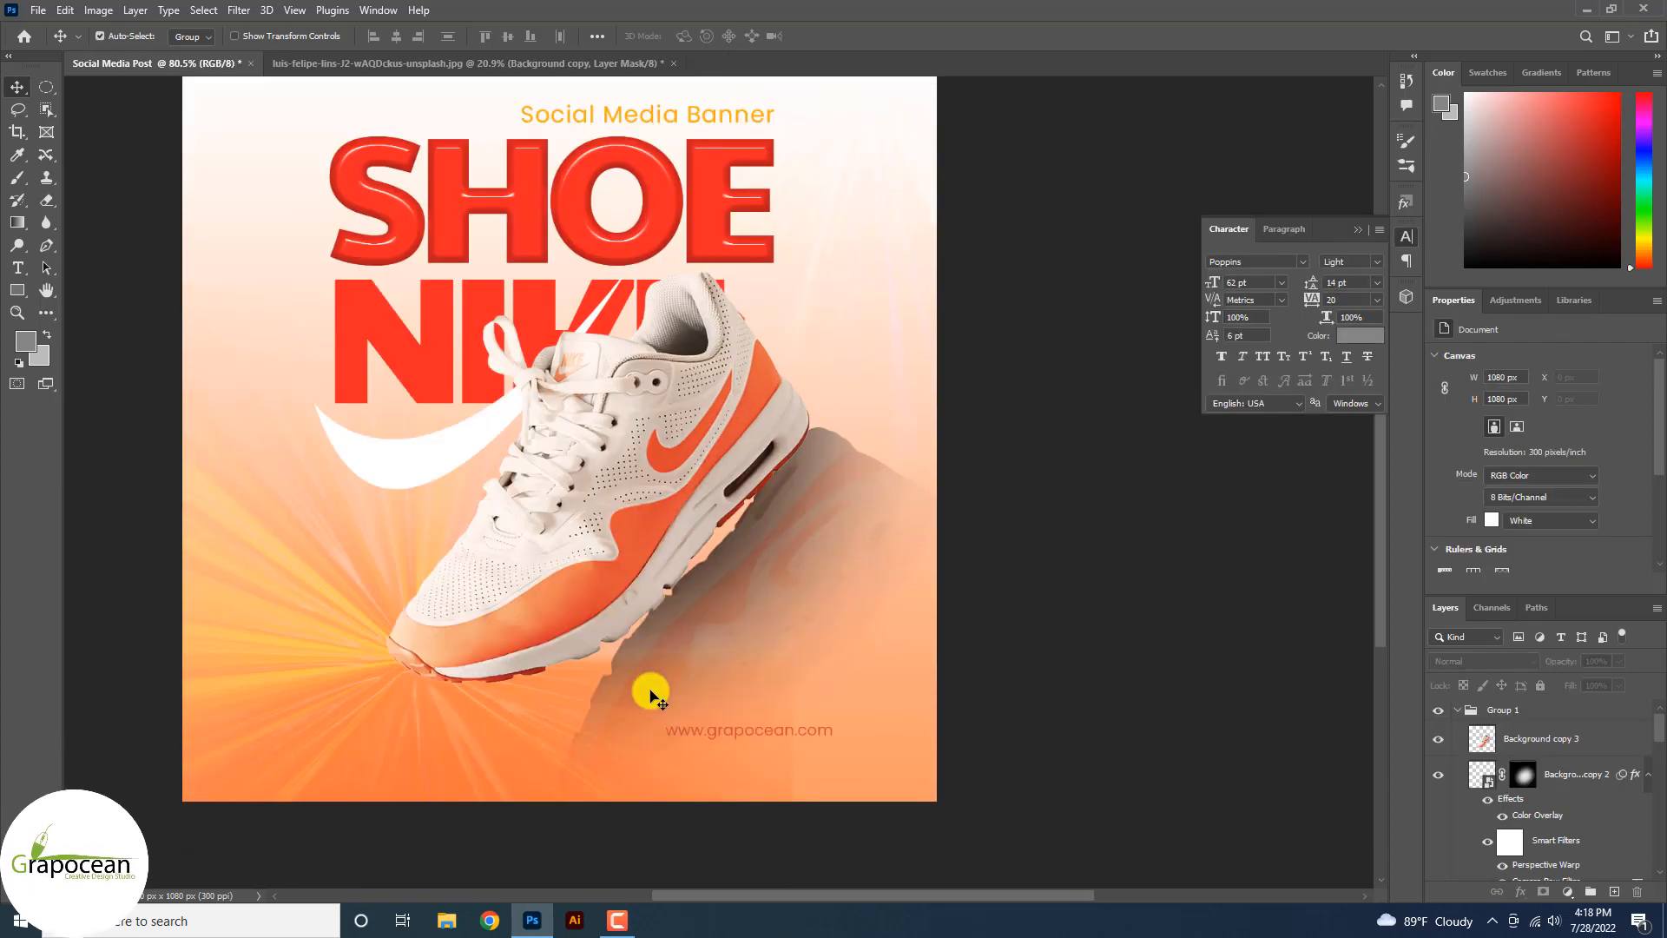
scroll(651, 695, "down", 3)
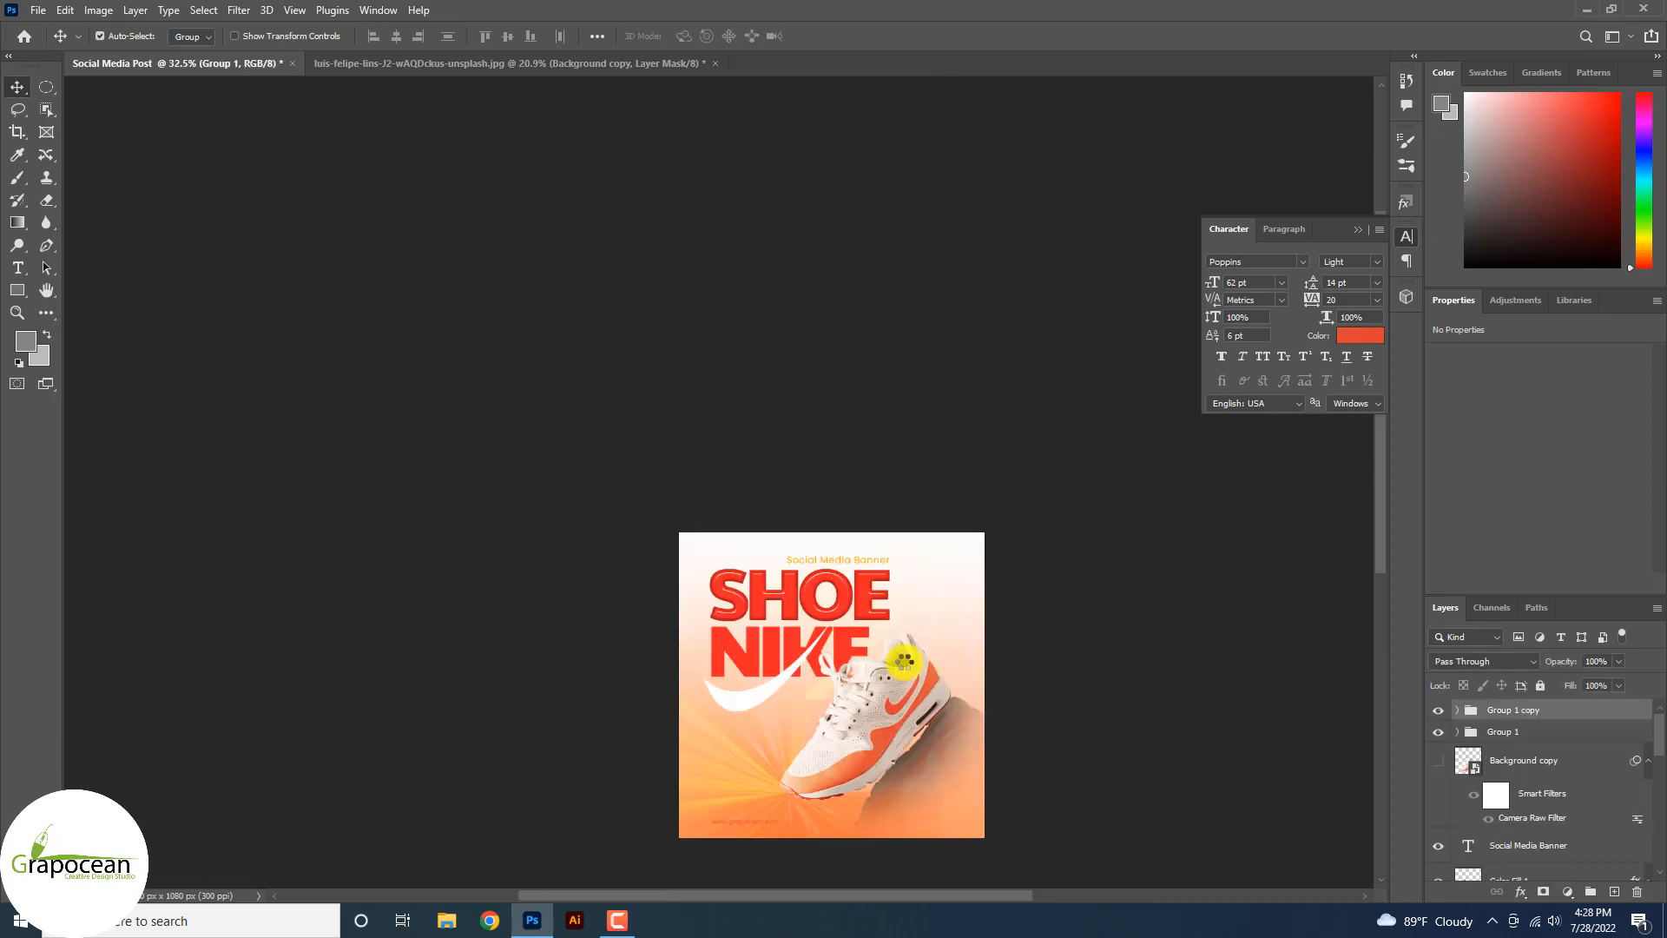
key("ctrl+j")
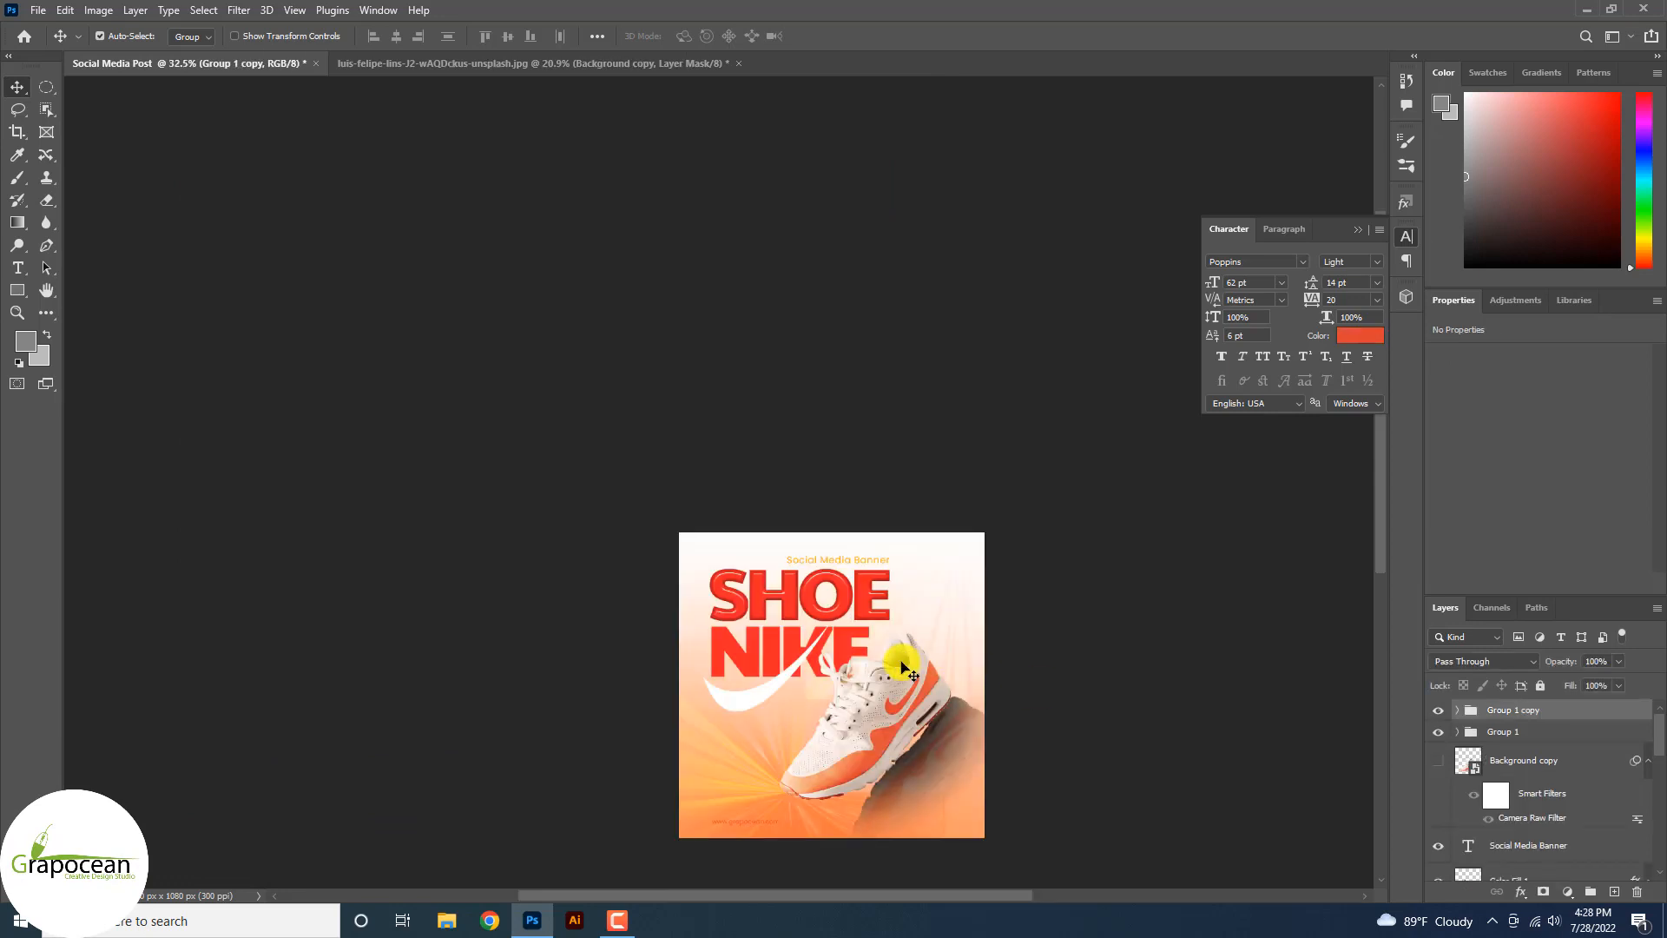
key("ctrl+t")
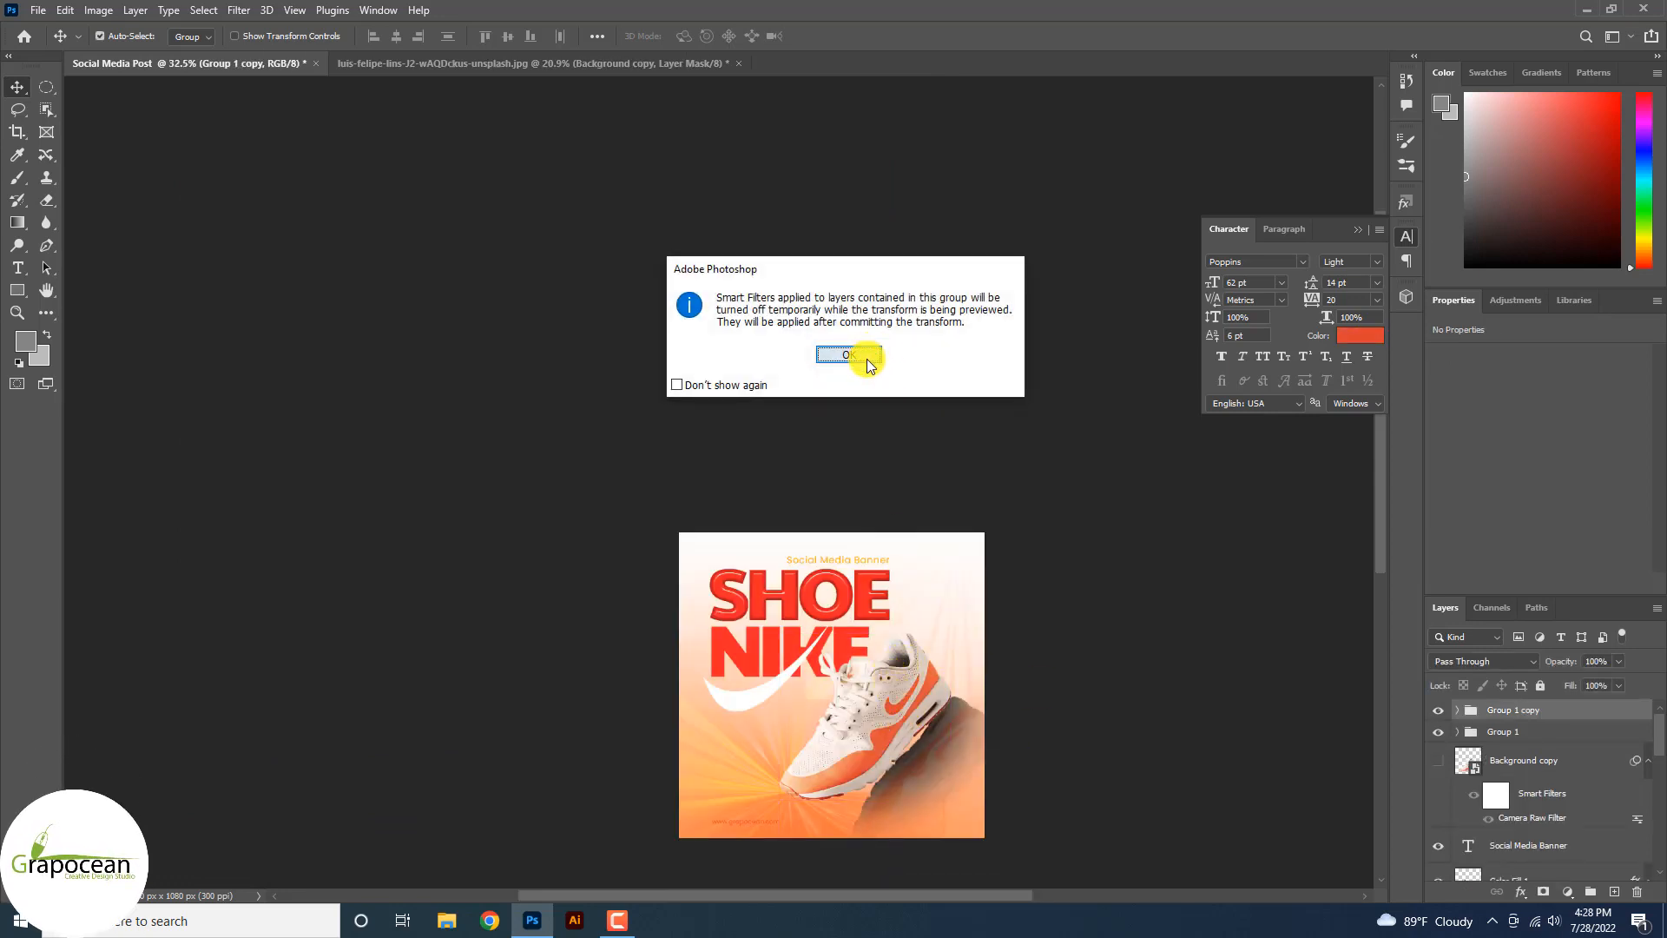
left_click(867, 360)
left_click_drag(871, 709, 733, 588)
left_click_drag(870, 755, 758, 734)
left_click_drag(759, 658, 810, 526)
right_click(734, 598)
left_click(765, 566)
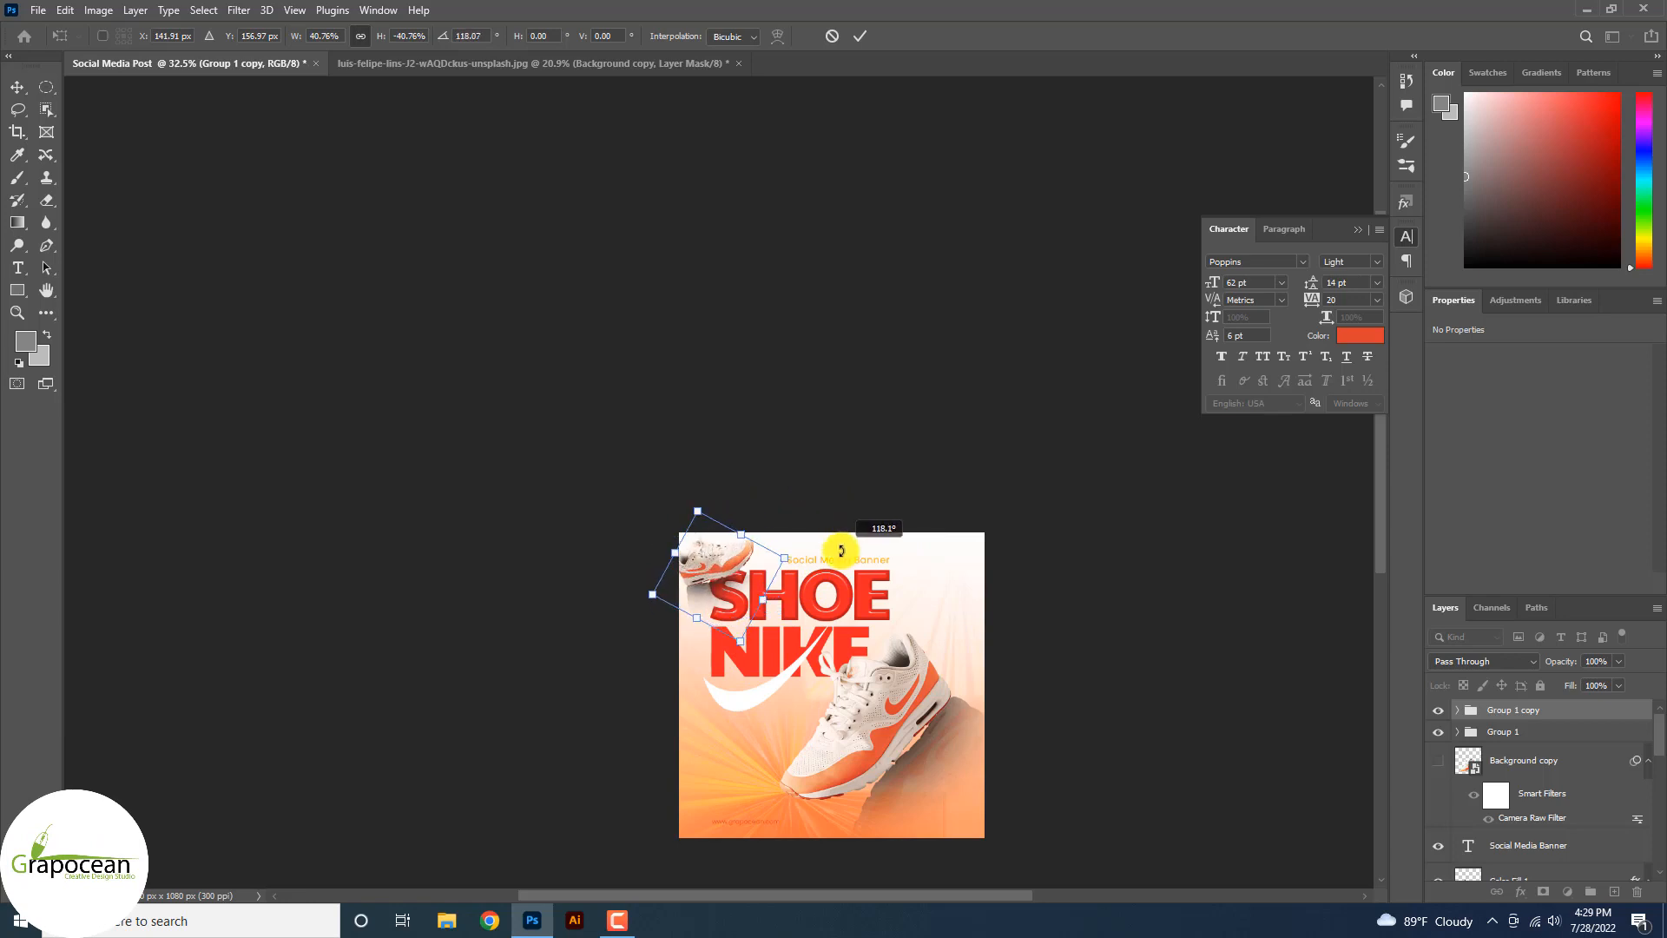
Scale the flipped shoe copy to 45.51%, rotated 95.53°, at the canvas's left edge beside the headline.
left_click_drag(753, 579, 731, 653)
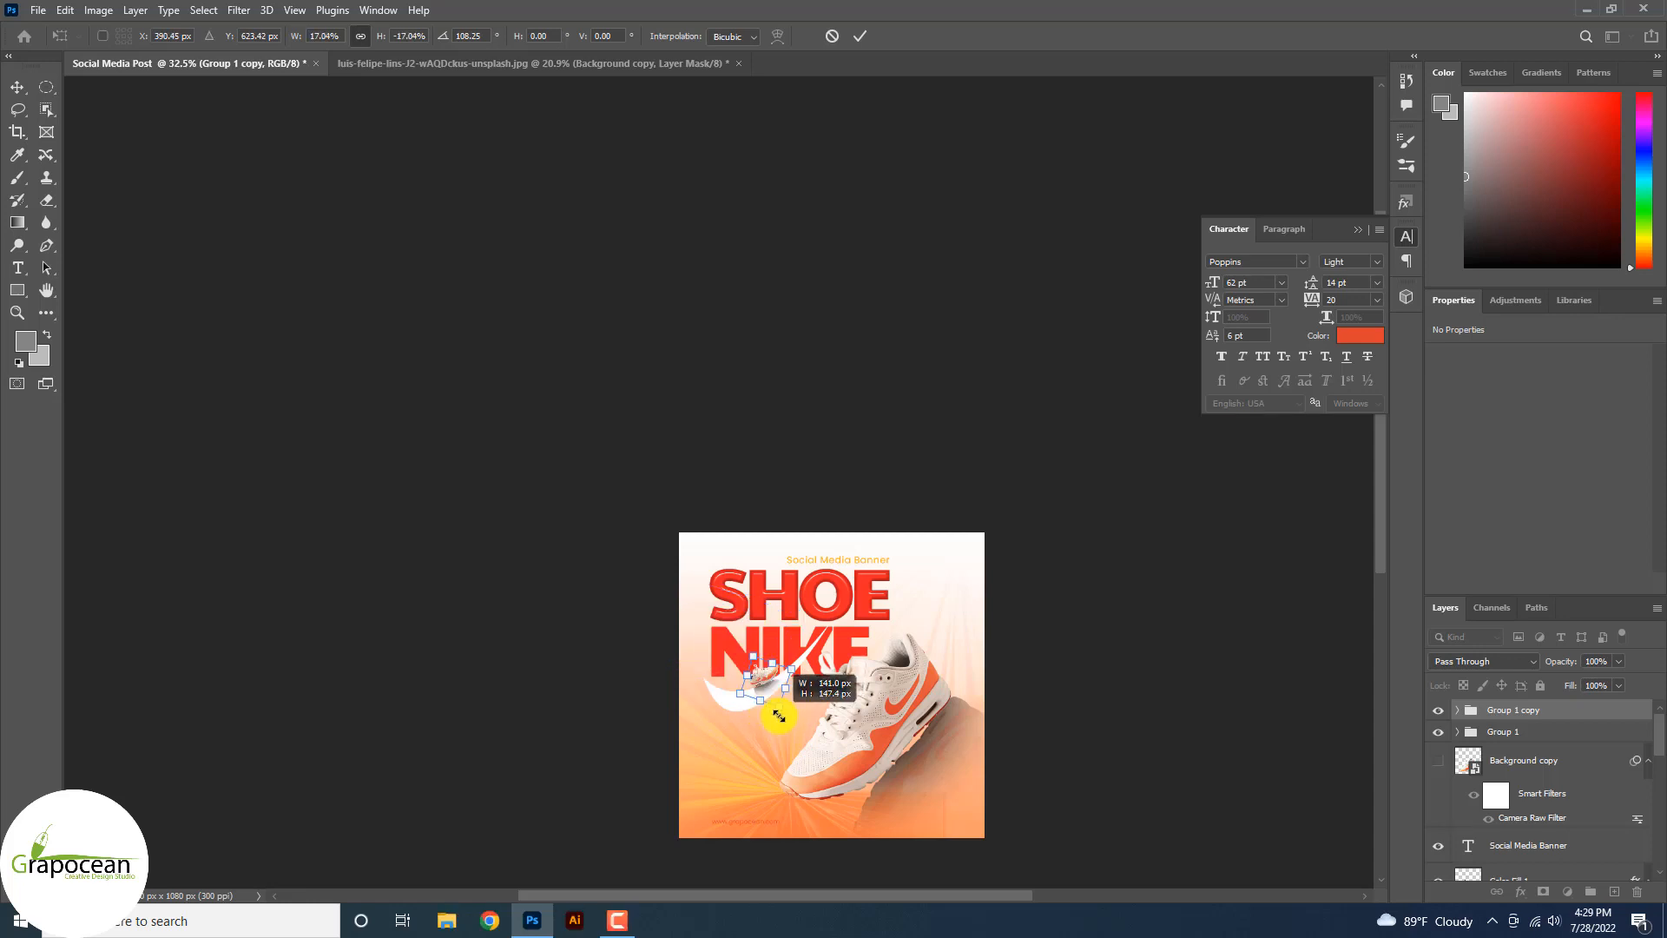
mouse_move(779, 716)
left_mouse_down()
mouse_move(759, 700)
mouse_move(823, 700)
mouse_move(773, 727)
mouse_move(793, 726)
left_mouse_up()
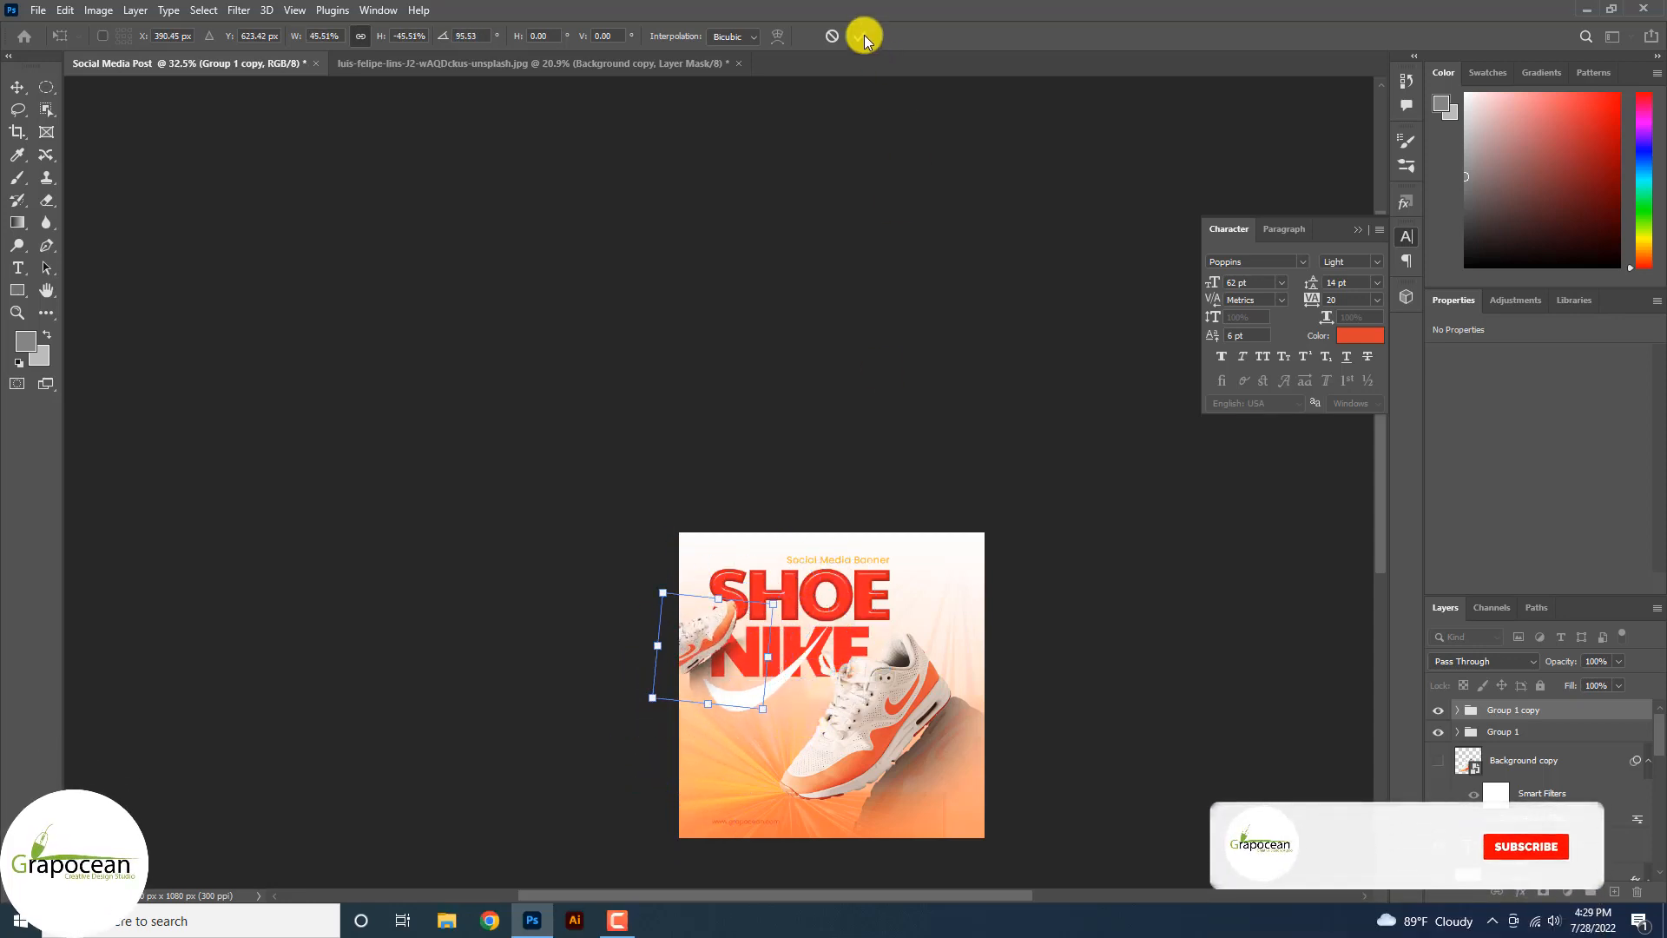
key("Return")
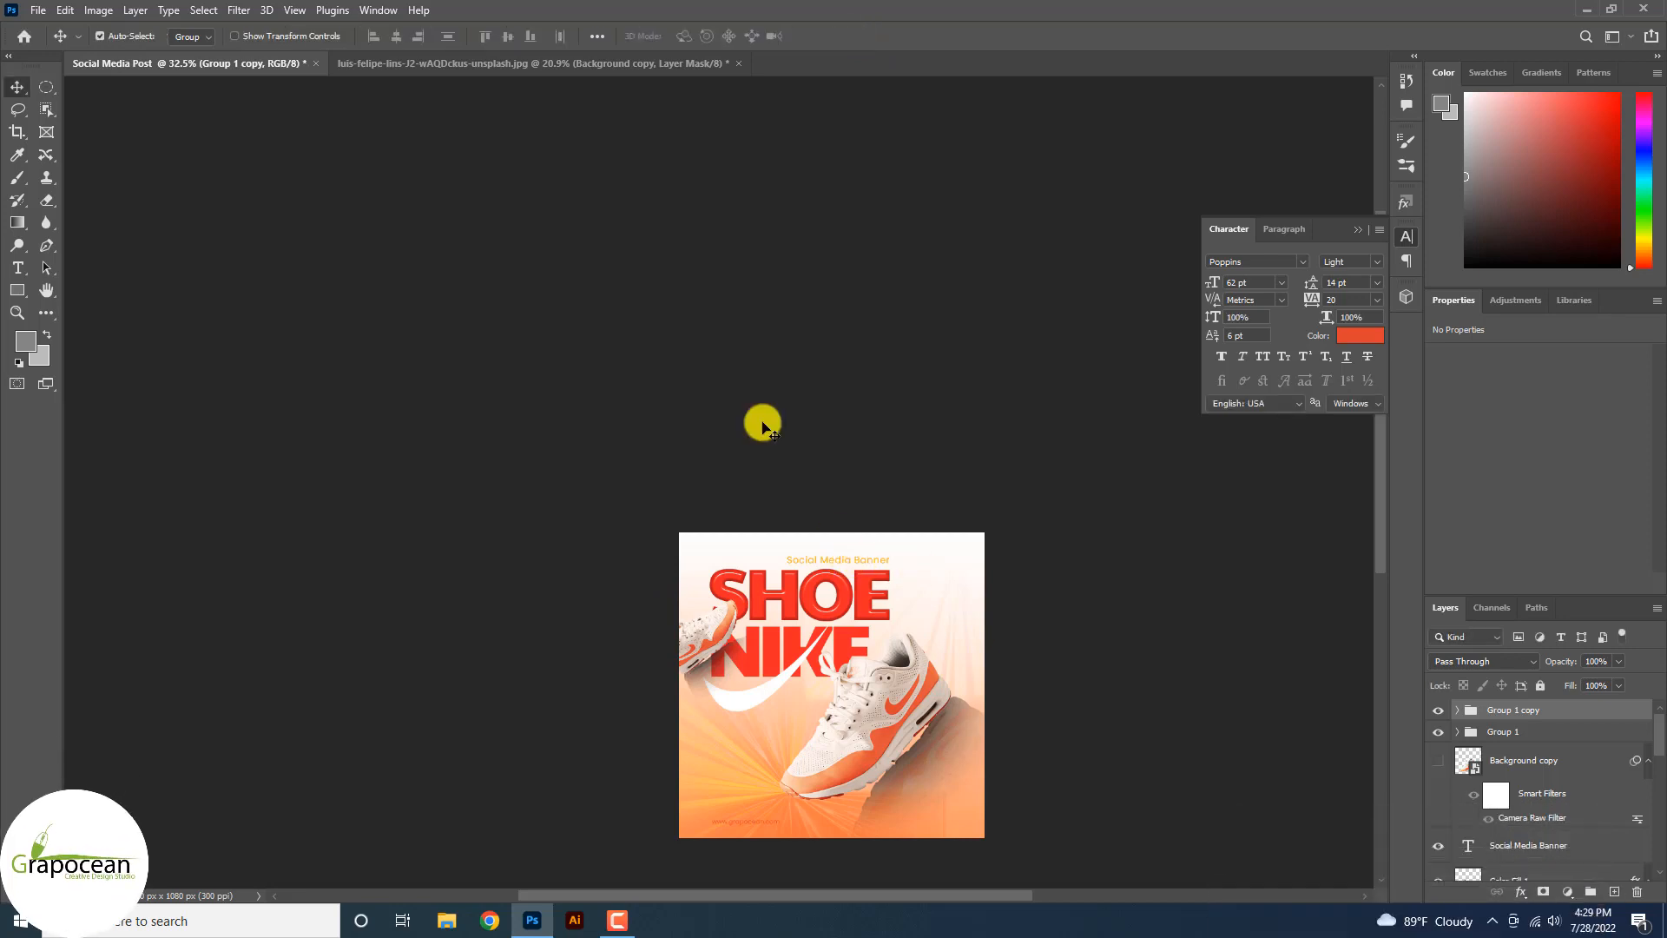
Apply faux italic to the NIKE text.
scroll(831, 712, "up", 3)
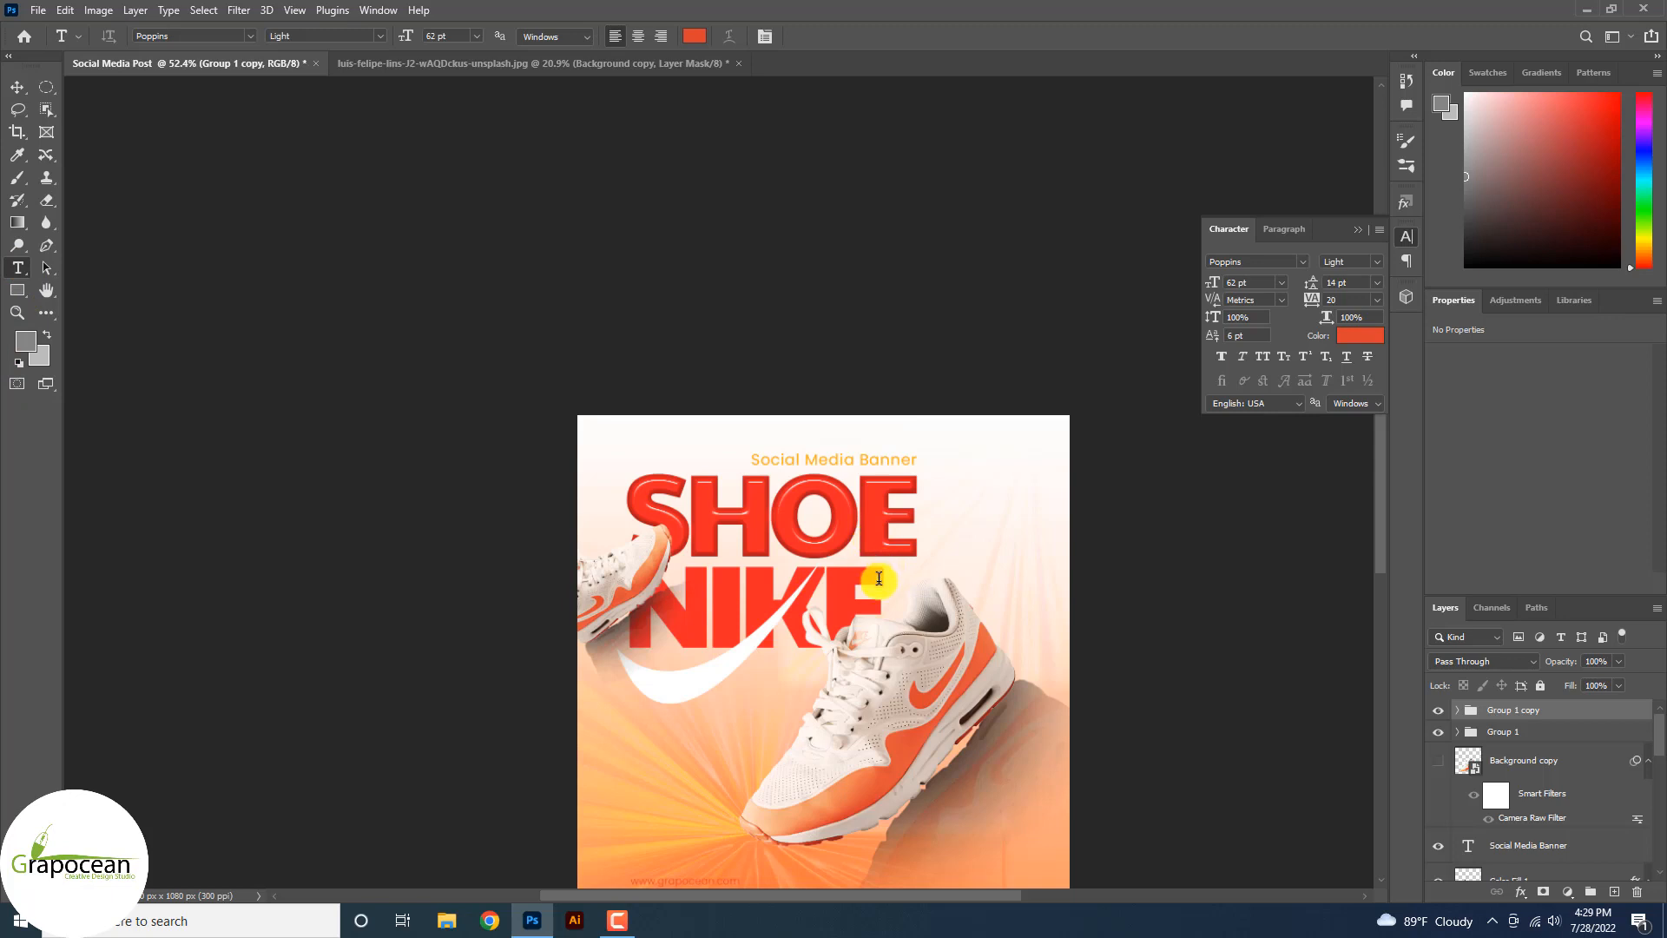
left_click_drag(879, 579, 495, 577)
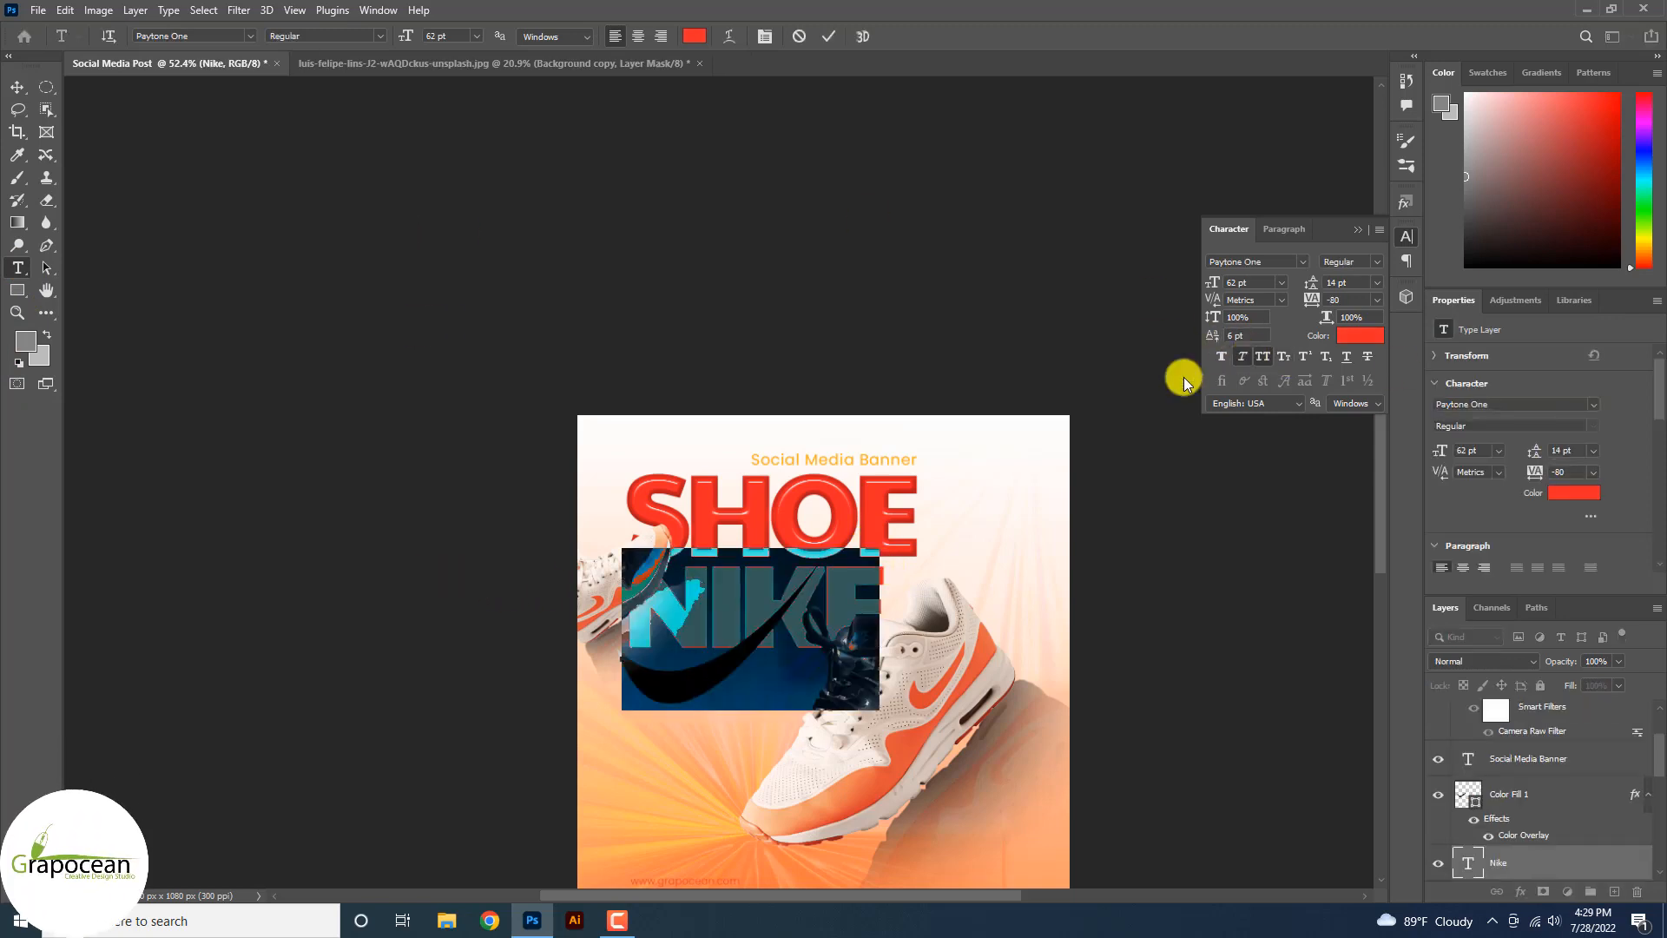
left_click(19, 81)
Apply faux italic to the SHOE text, keeping it in all caps.
left_click(18, 268)
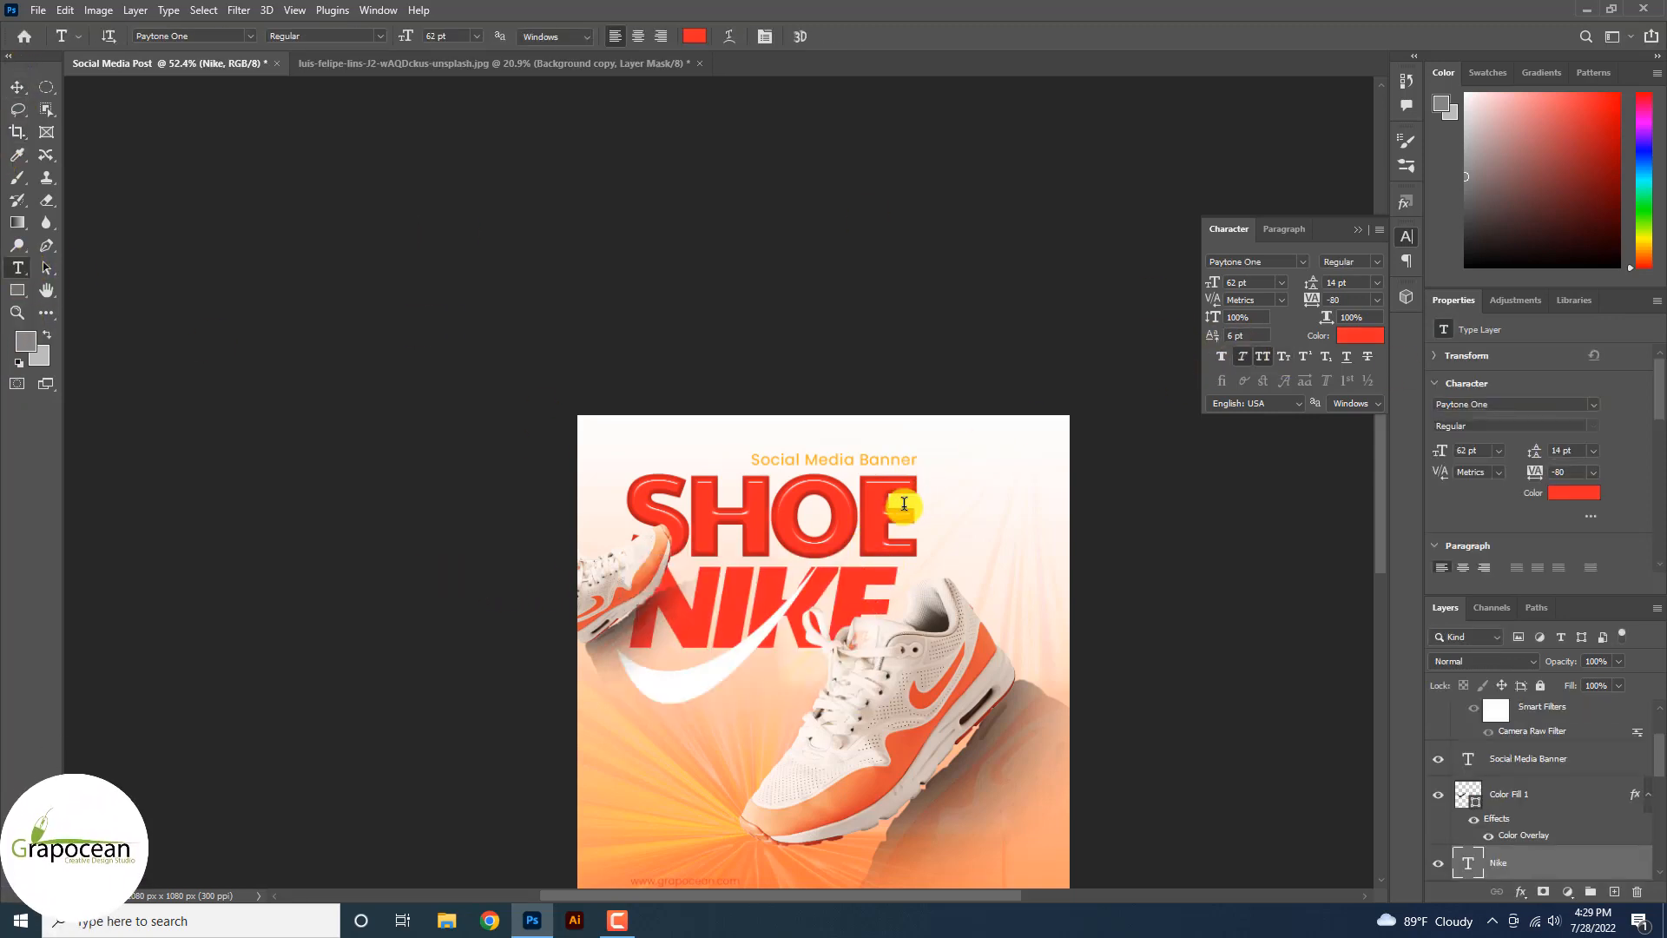
left_click_drag(893, 503, 588, 495)
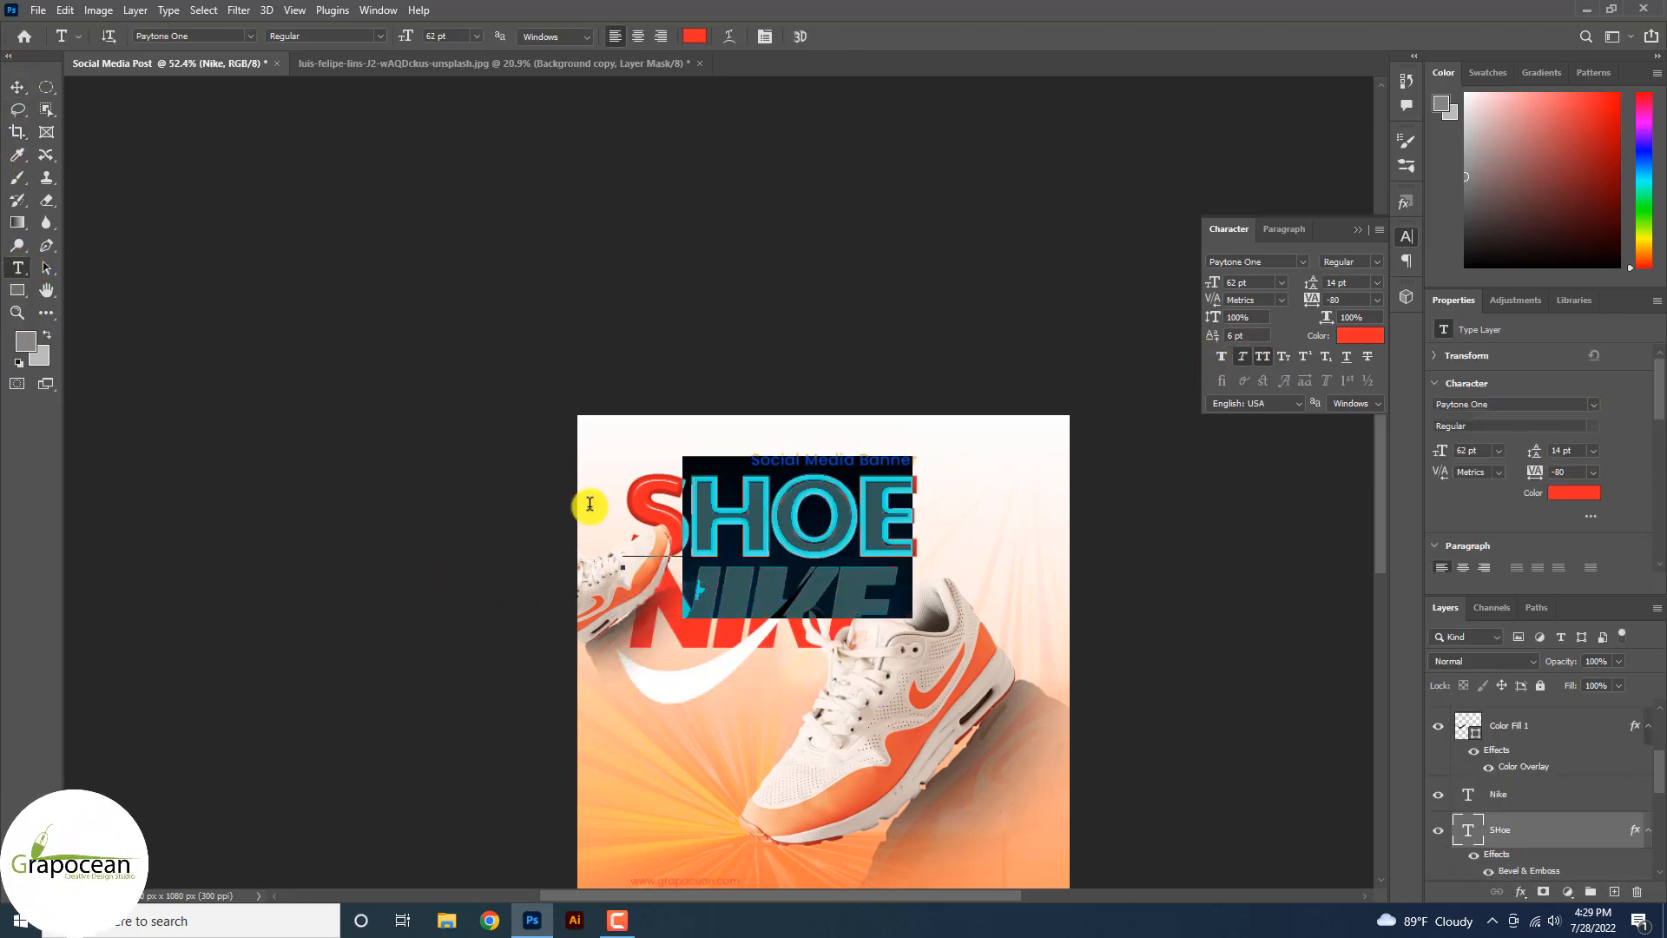
left_click(1240, 357)
left_click(1262, 357)
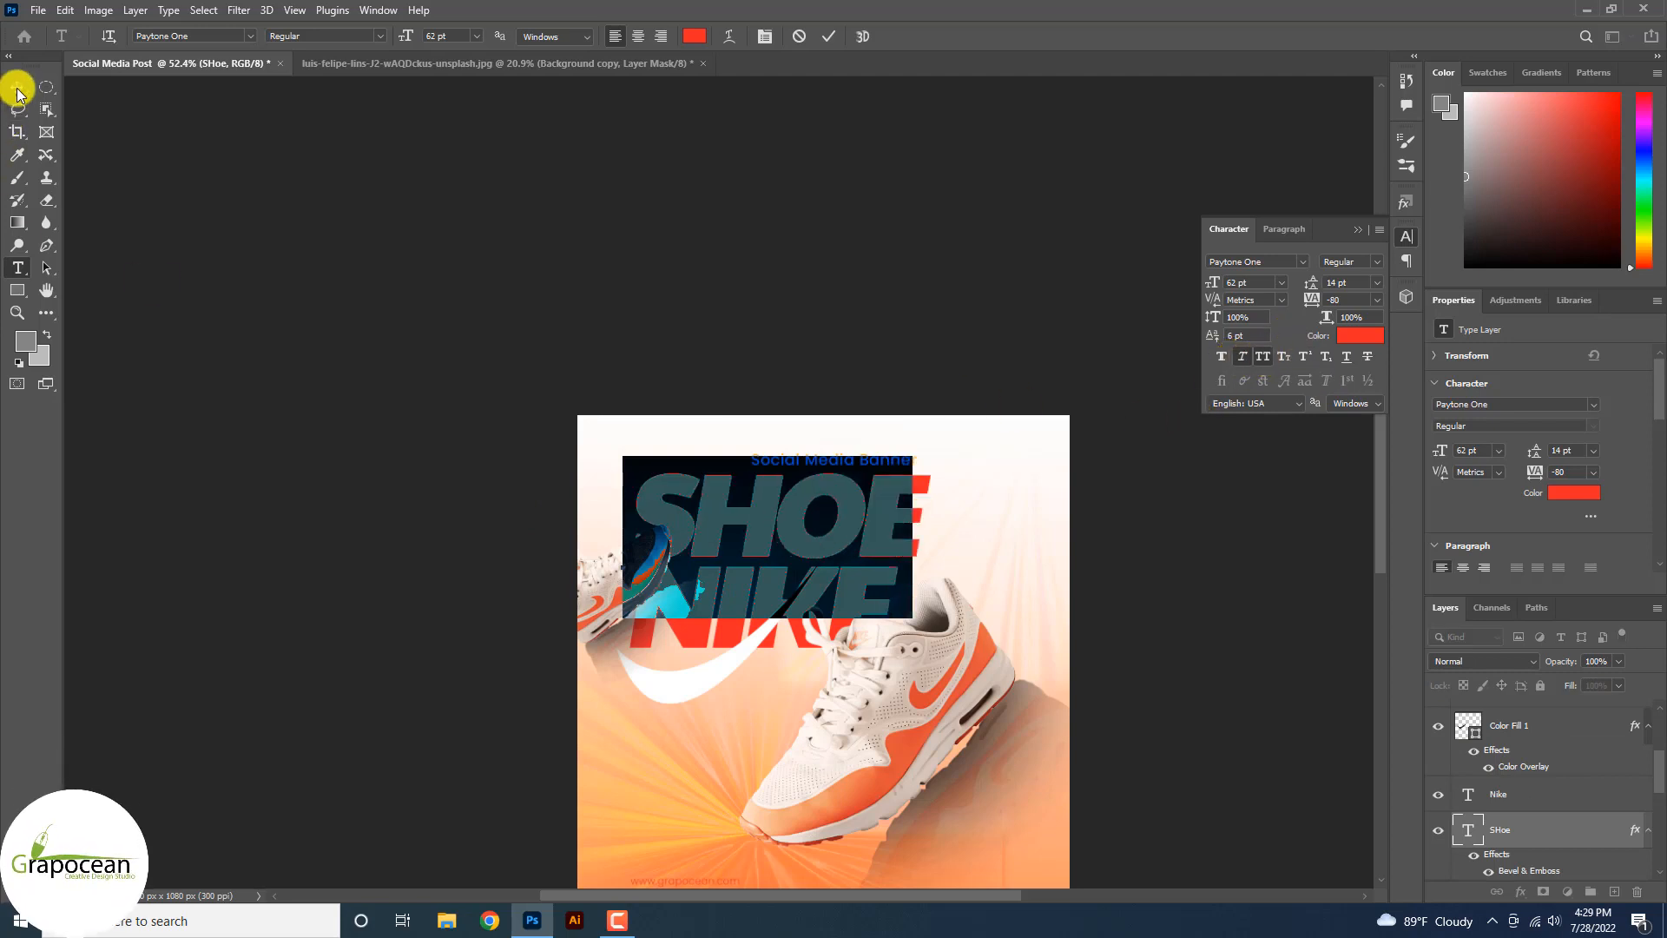
left_click(18, 87)
Move the small shoe copy into the canvas's upper-left corner and shift the Gradient Fill 2 light rays toward the lower left.
scroll(947, 695, "down", 2)
scroll(851, 692, "up", 2)
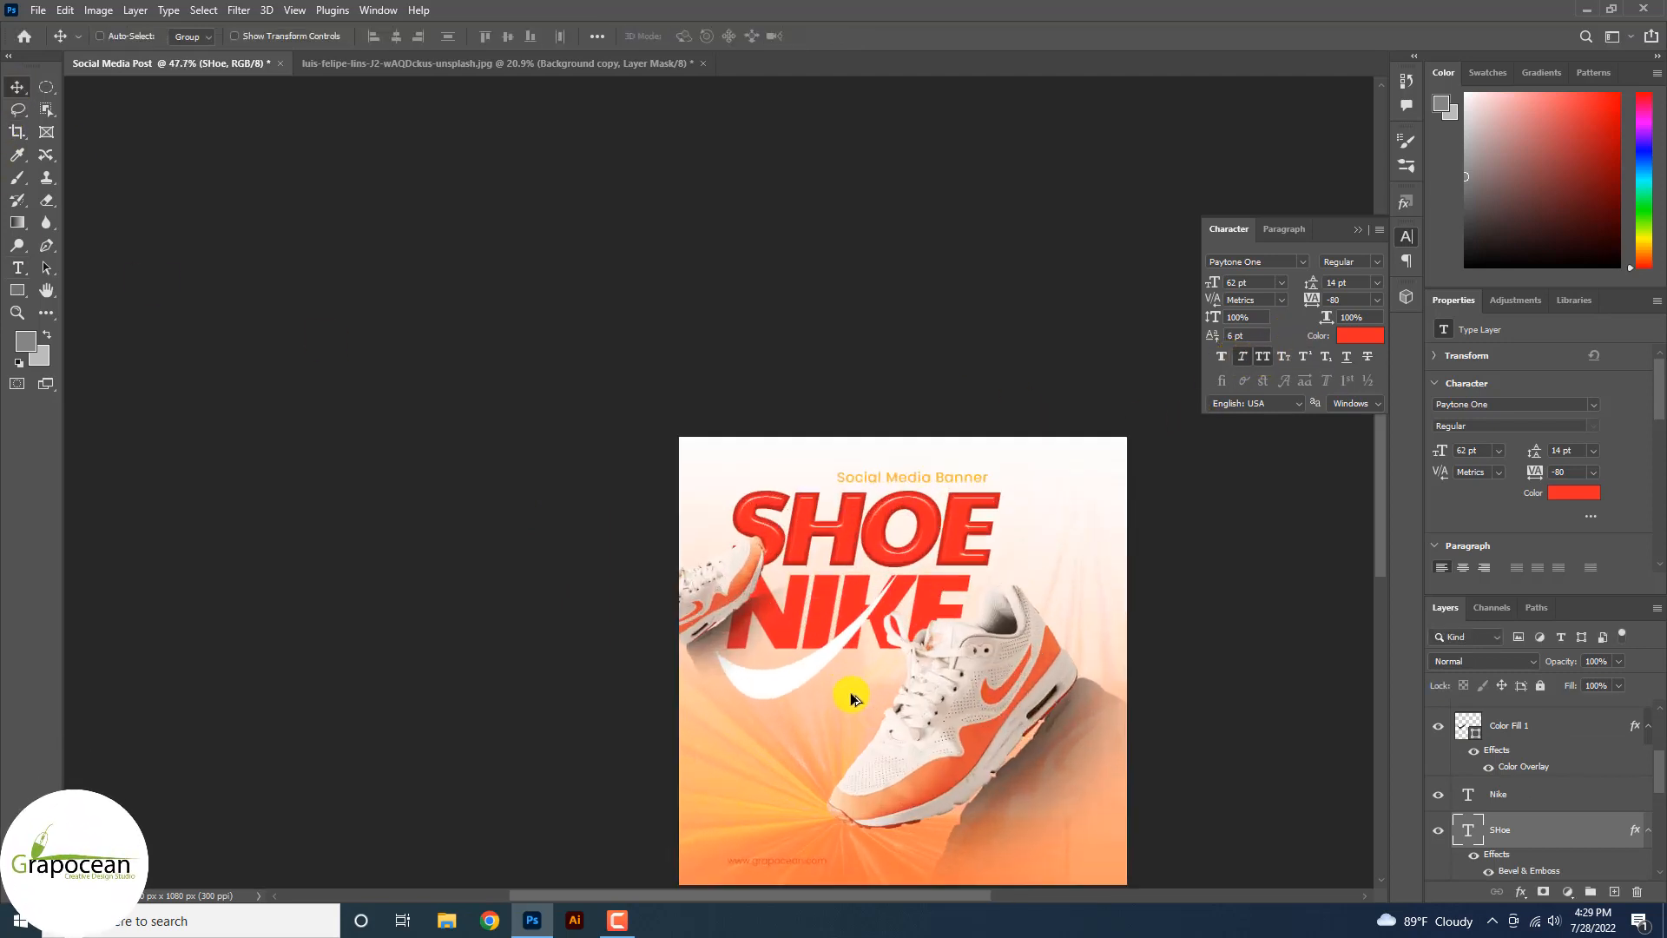
scroll(851, 692, "up", 1)
scroll(977, 688, "down", 2)
left_click_drag(886, 473, 1052, 708)
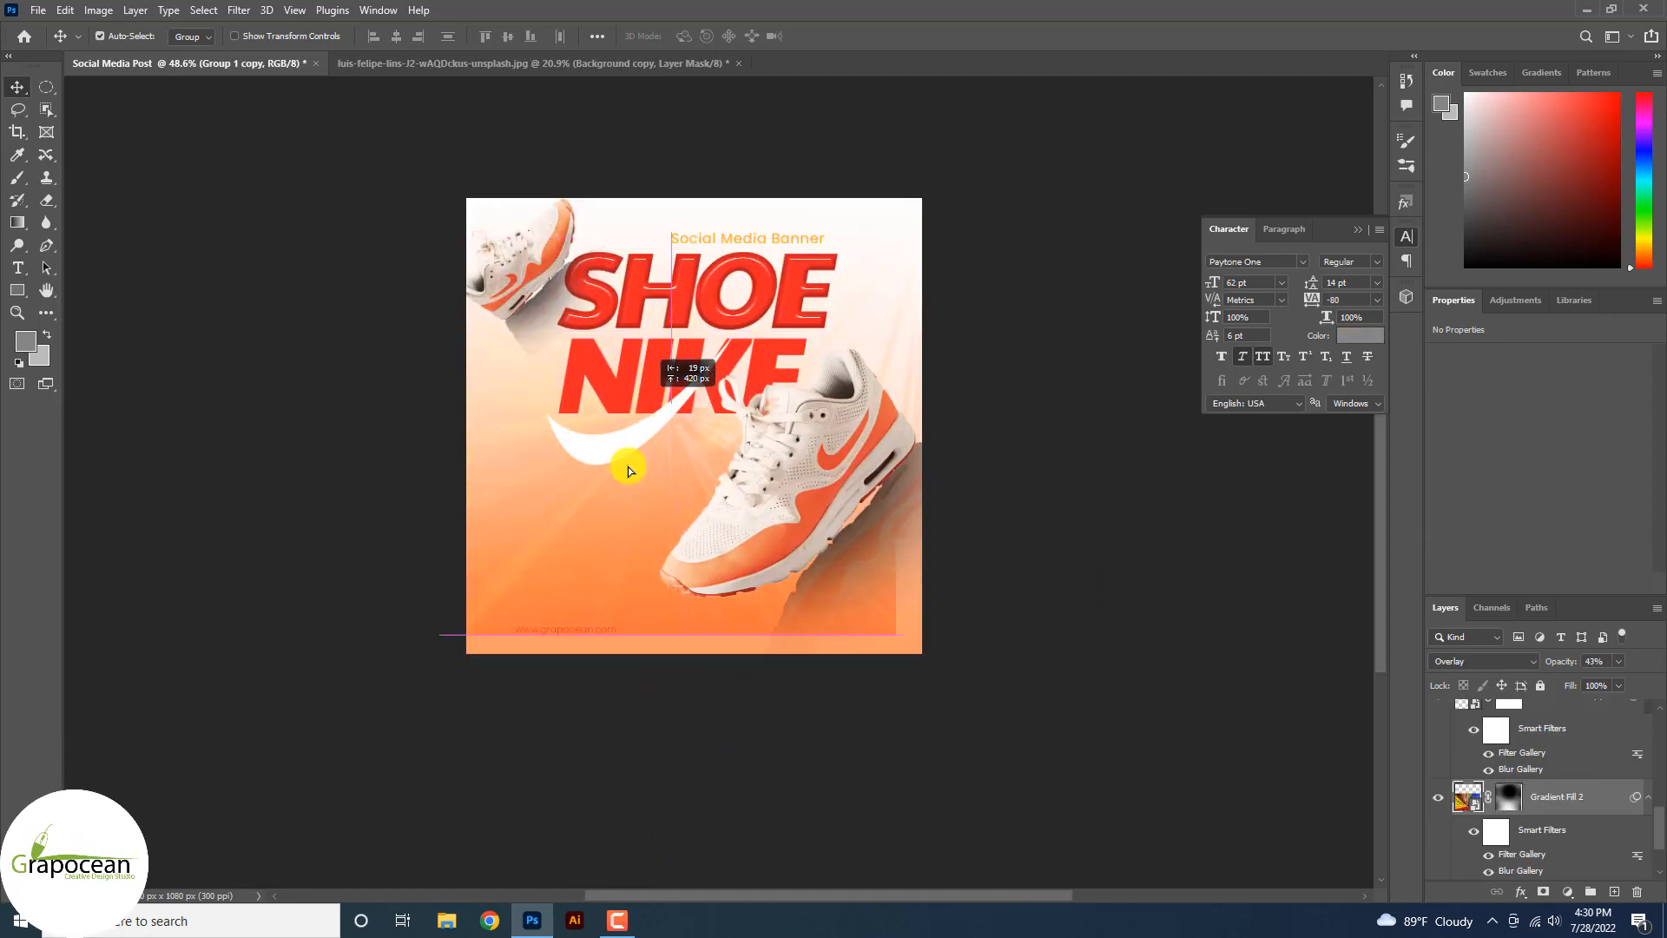
left_click_drag(628, 466, 592, 556)
Rotate the large Group 1 shoe clockwise by more than 30° and position it below the NIKE text, centred in the canvas's lower half.
left_click_drag(805, 522, 757, 520)
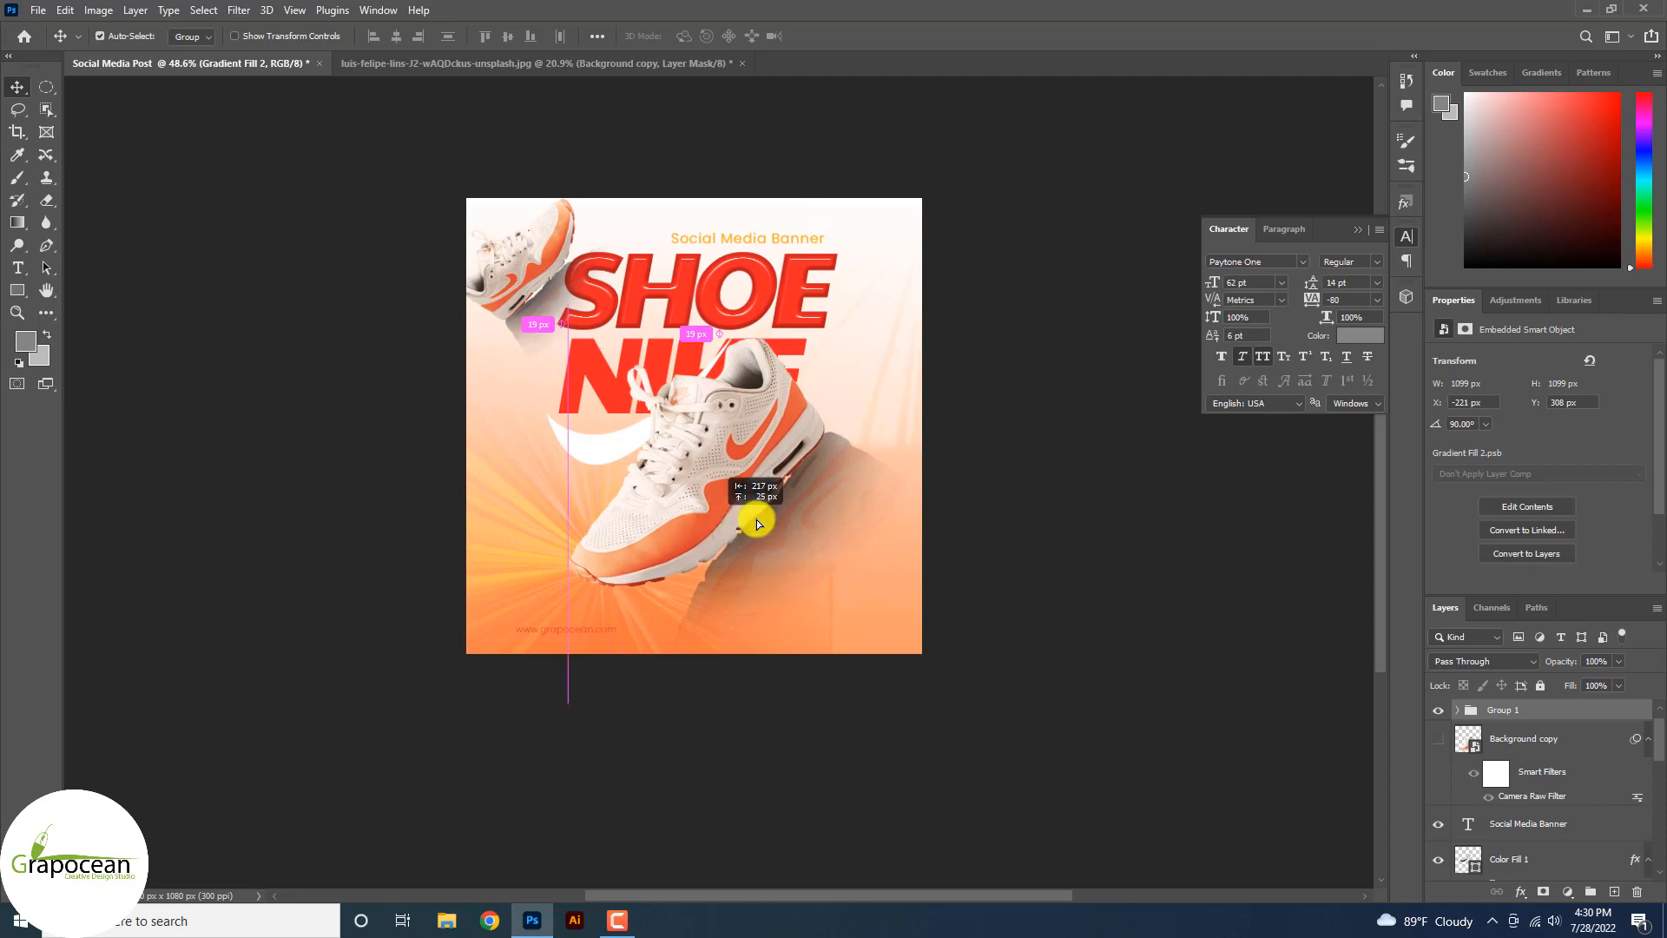
key("ctrl+t")
left_click(855, 458)
left_click_drag(938, 336, 994, 427)
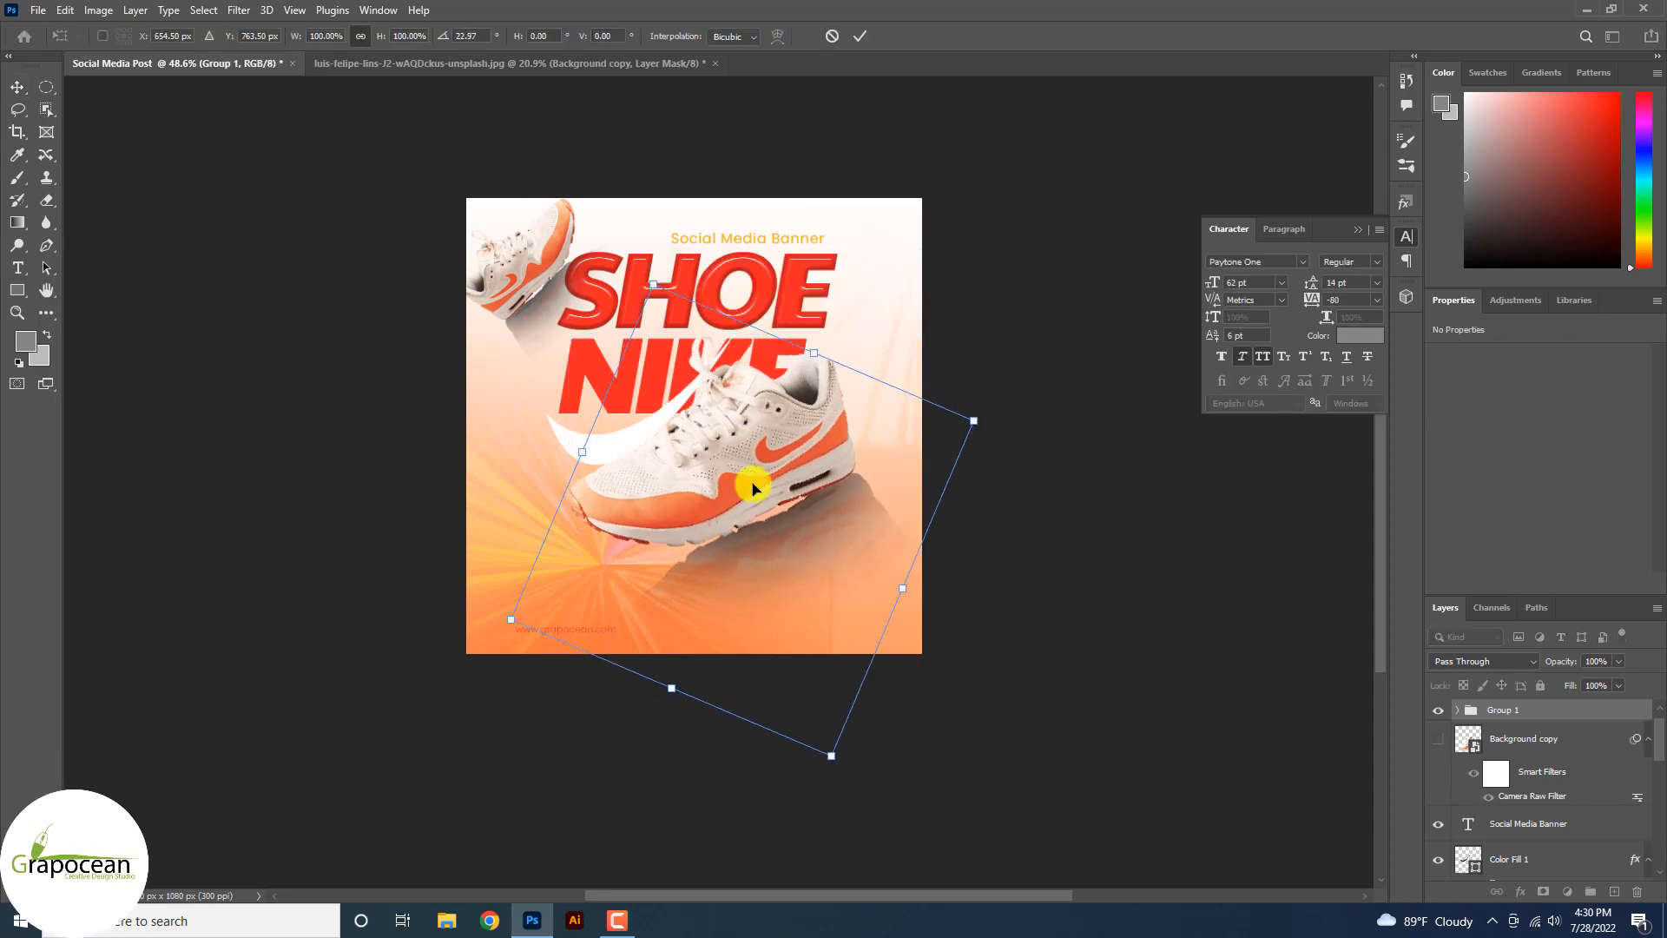
left_click_drag(752, 480, 729, 529)
left_click_drag(1021, 499, 1027, 521)
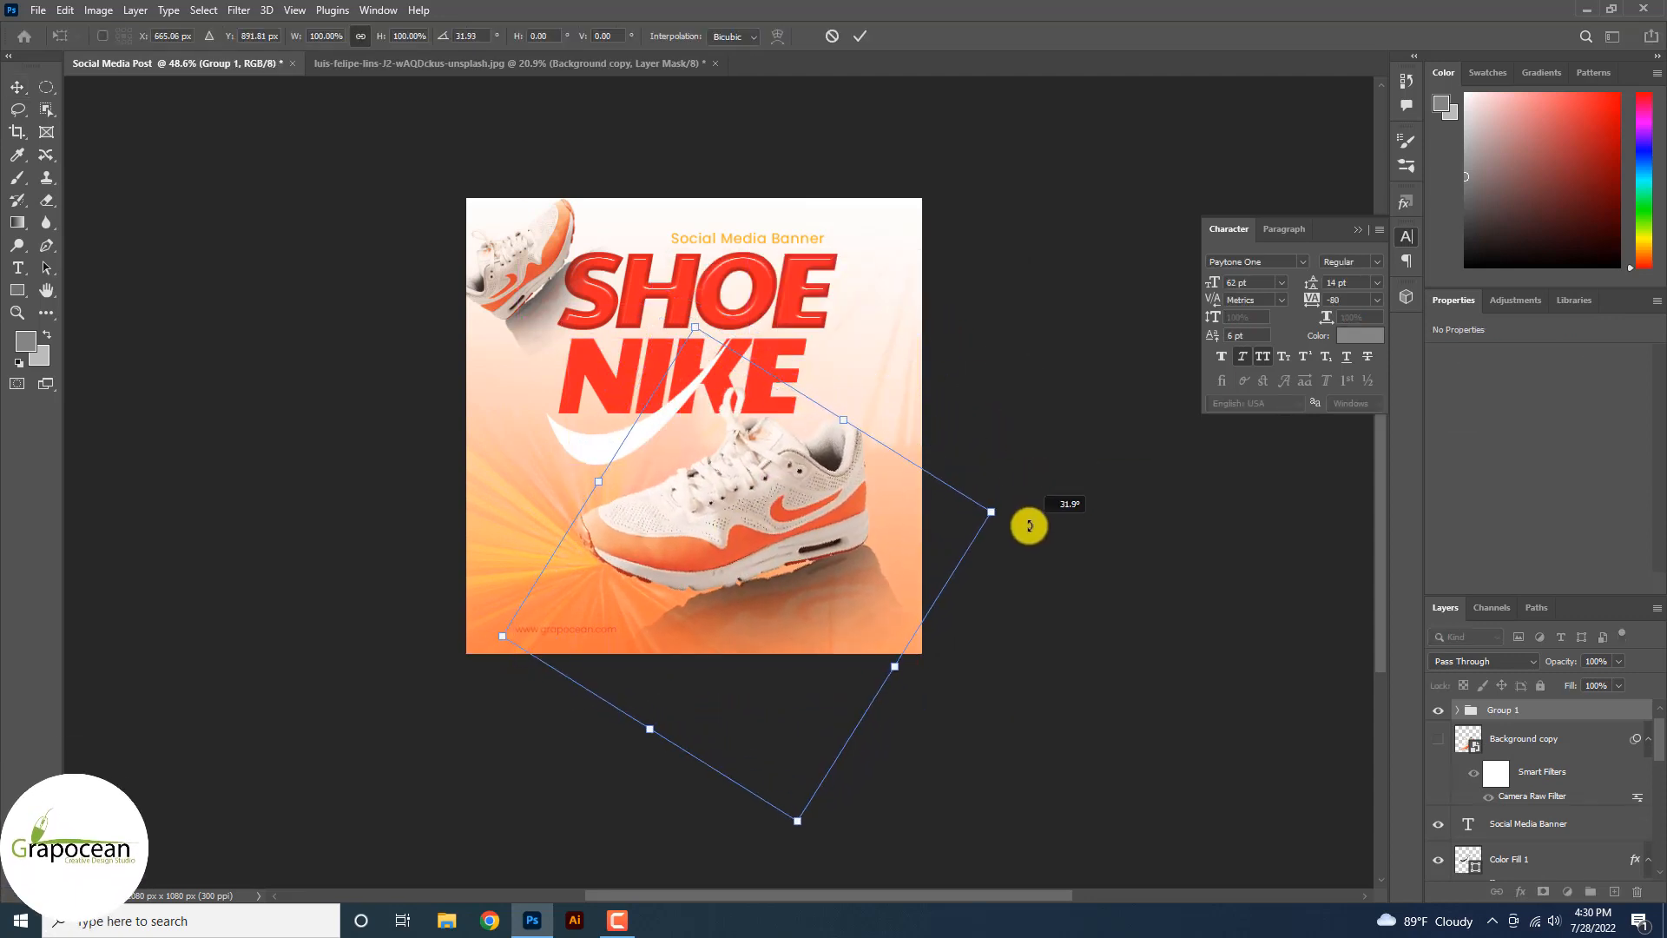
left_click_drag(777, 575, 786, 588)
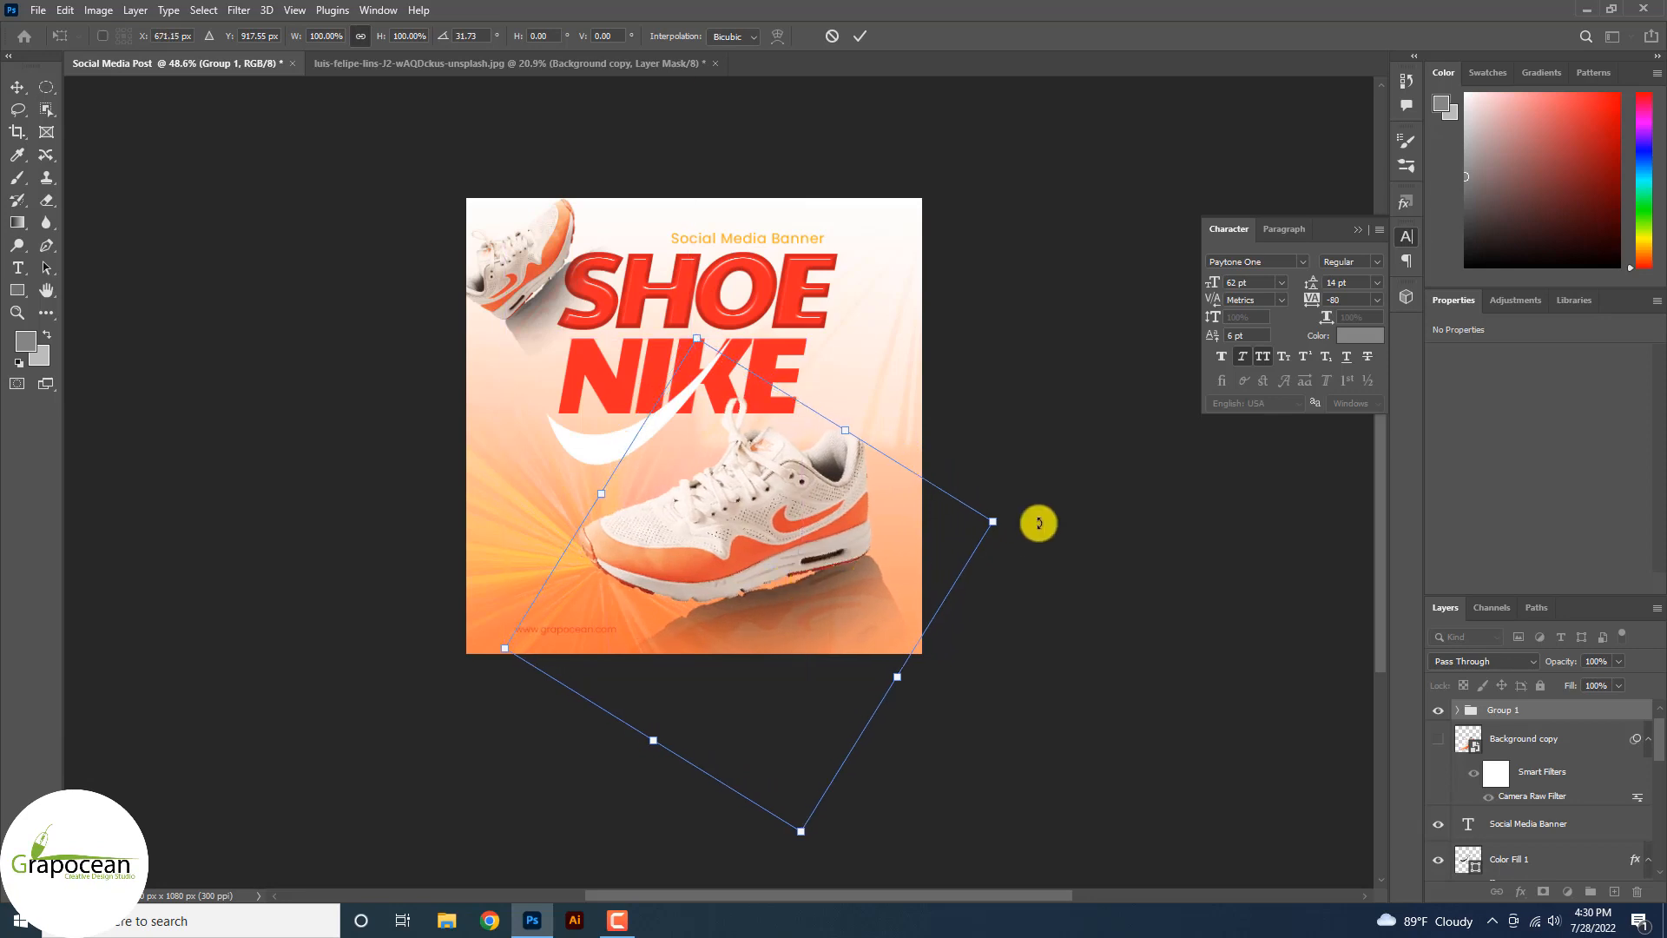
left_click_drag(1039, 523, 1057, 570)
left_click_drag(828, 550, 808, 519)
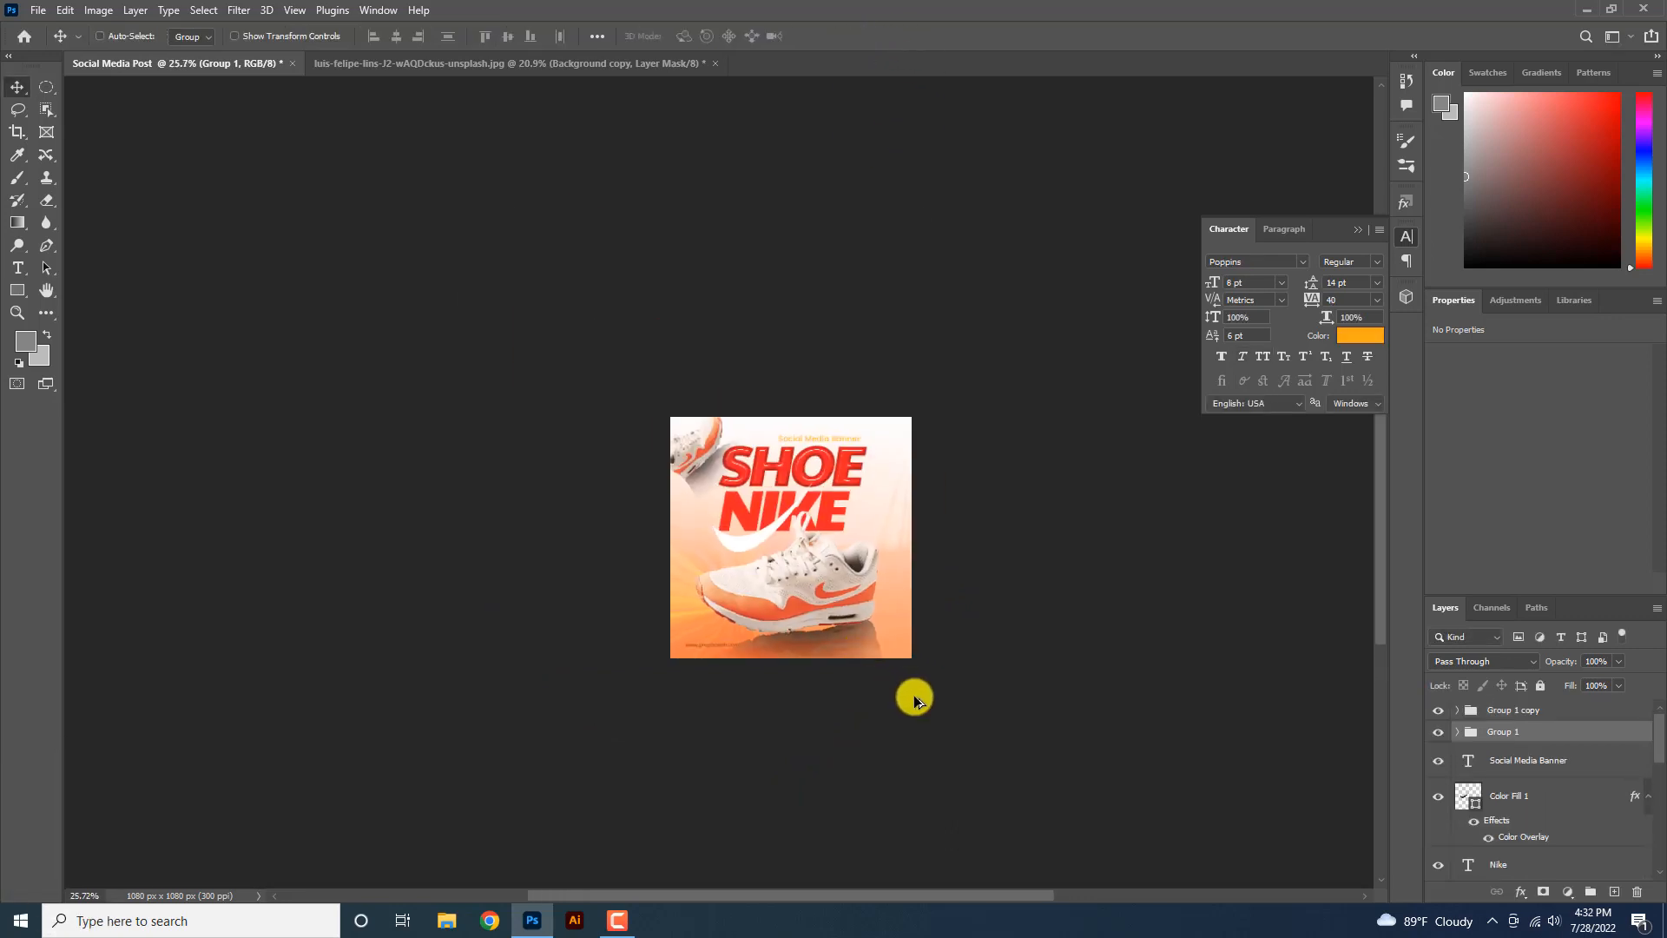
scroll(915, 698, "up", 3)
scroll(980, 644, "down", 1)
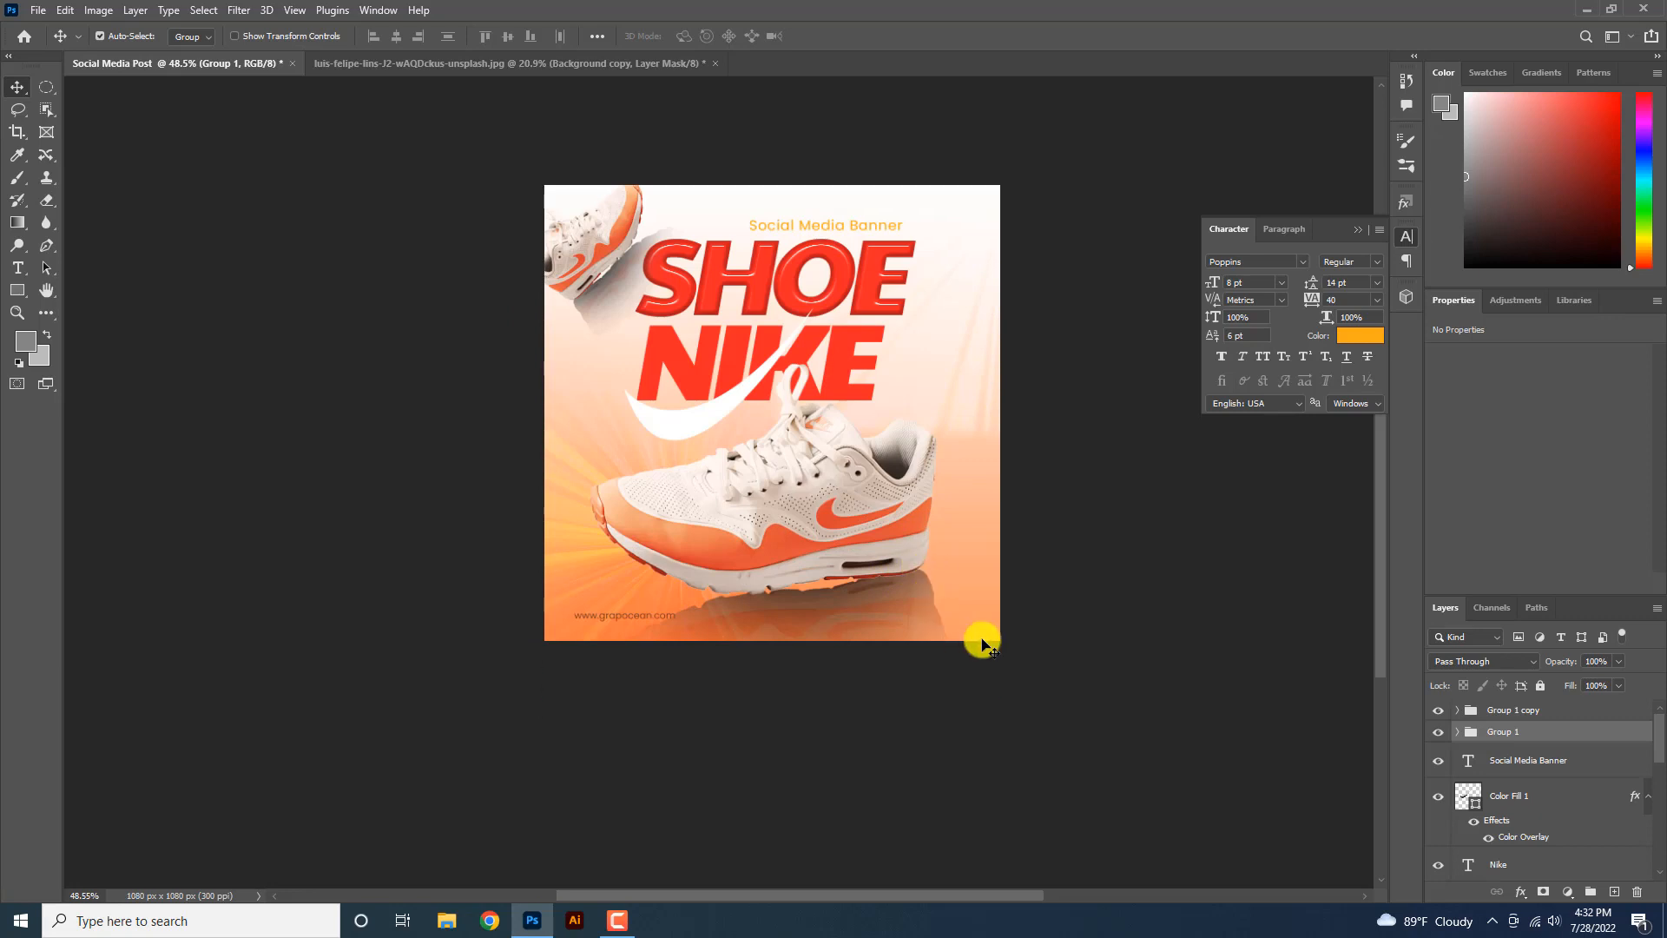